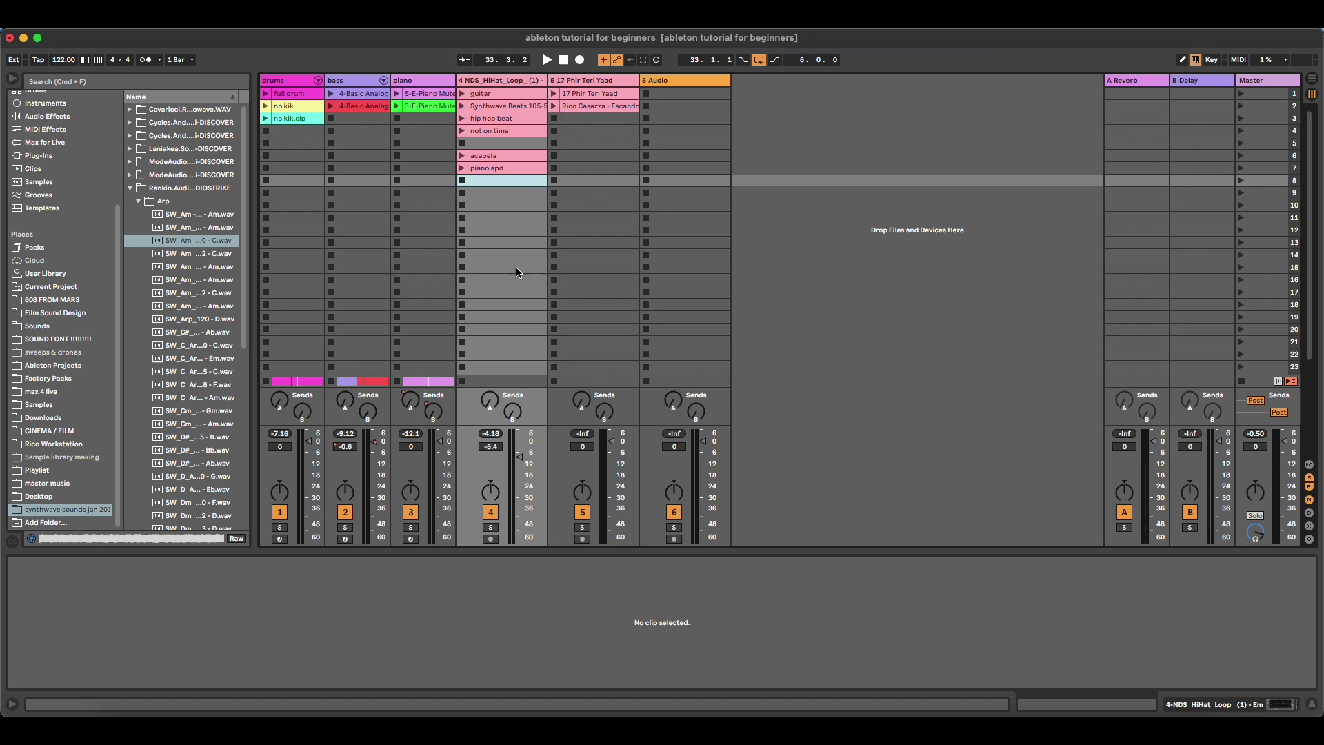
# Step: Insert a new 7 Audio track after 6 Audio, then browse Cloud and the Factory Packs
pyautogui.click(512, 103)
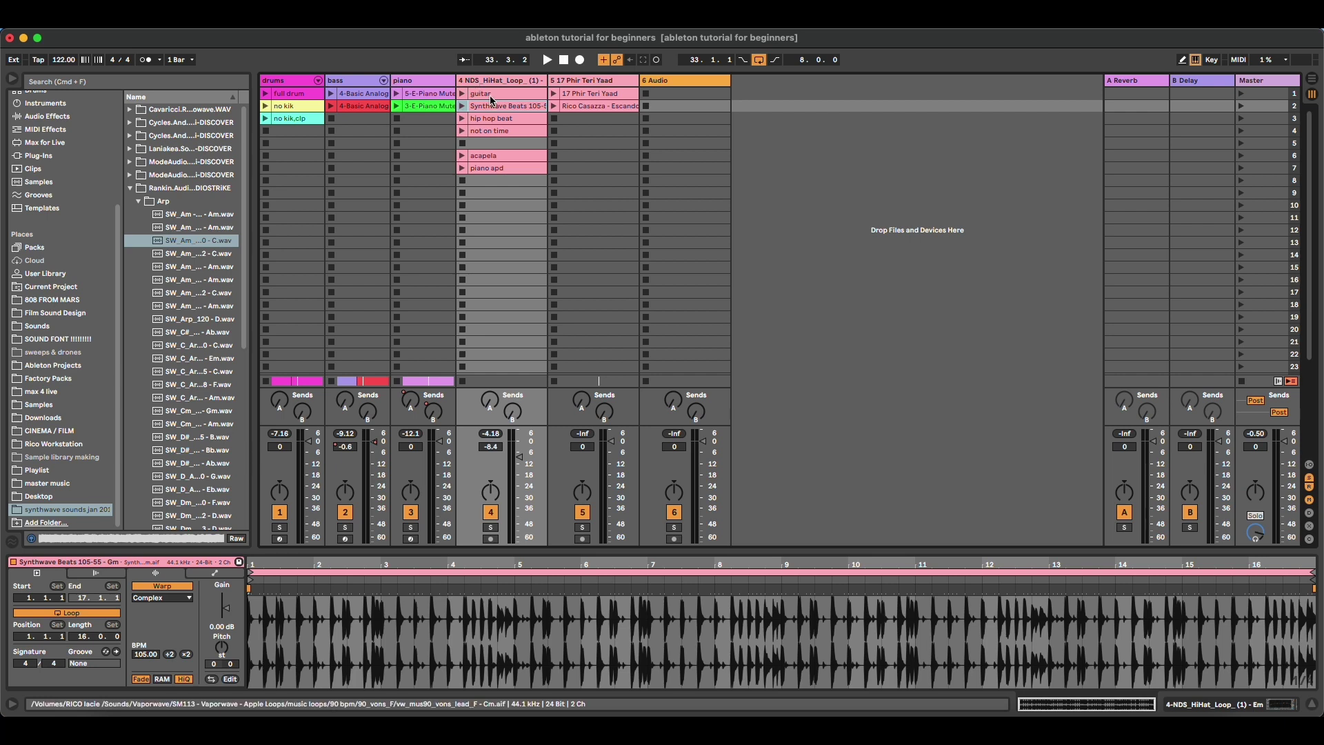
pyautogui.rightClick(687, 84)
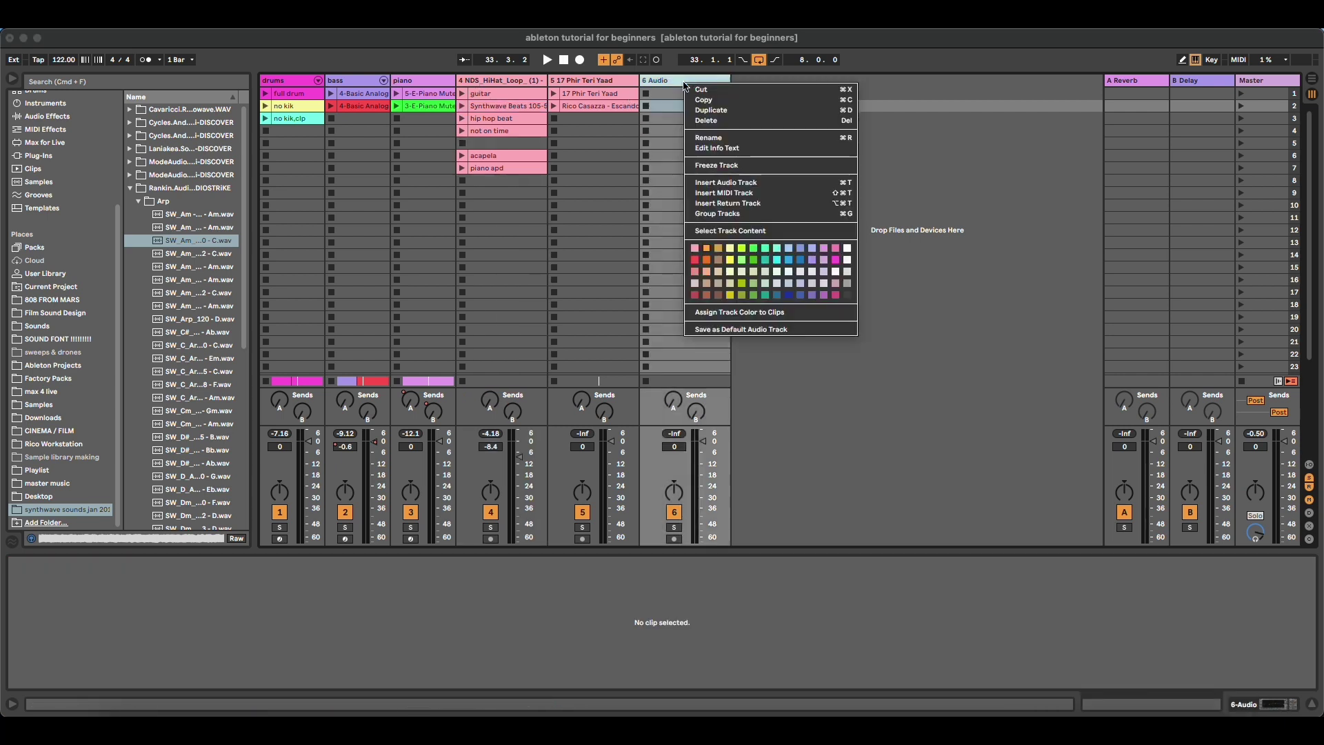
pyautogui.click(735, 185)
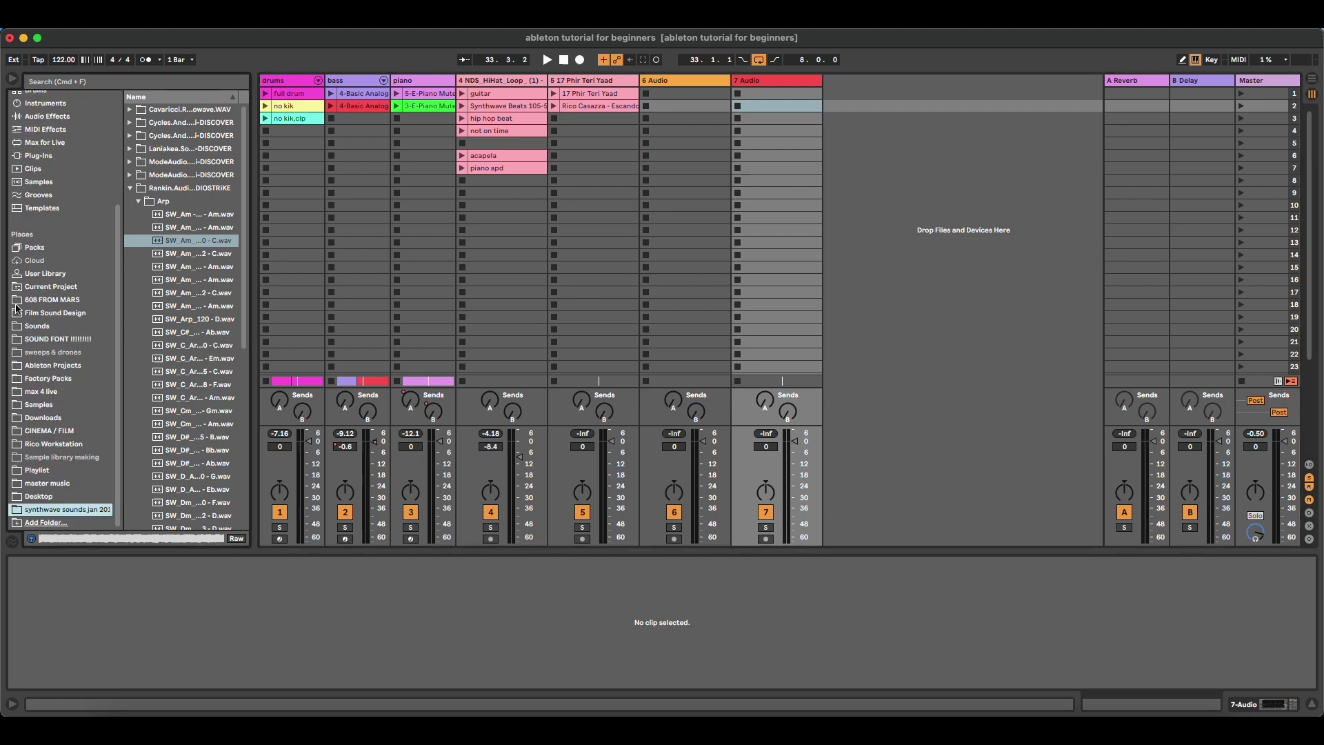
pyautogui.click(50, 261)
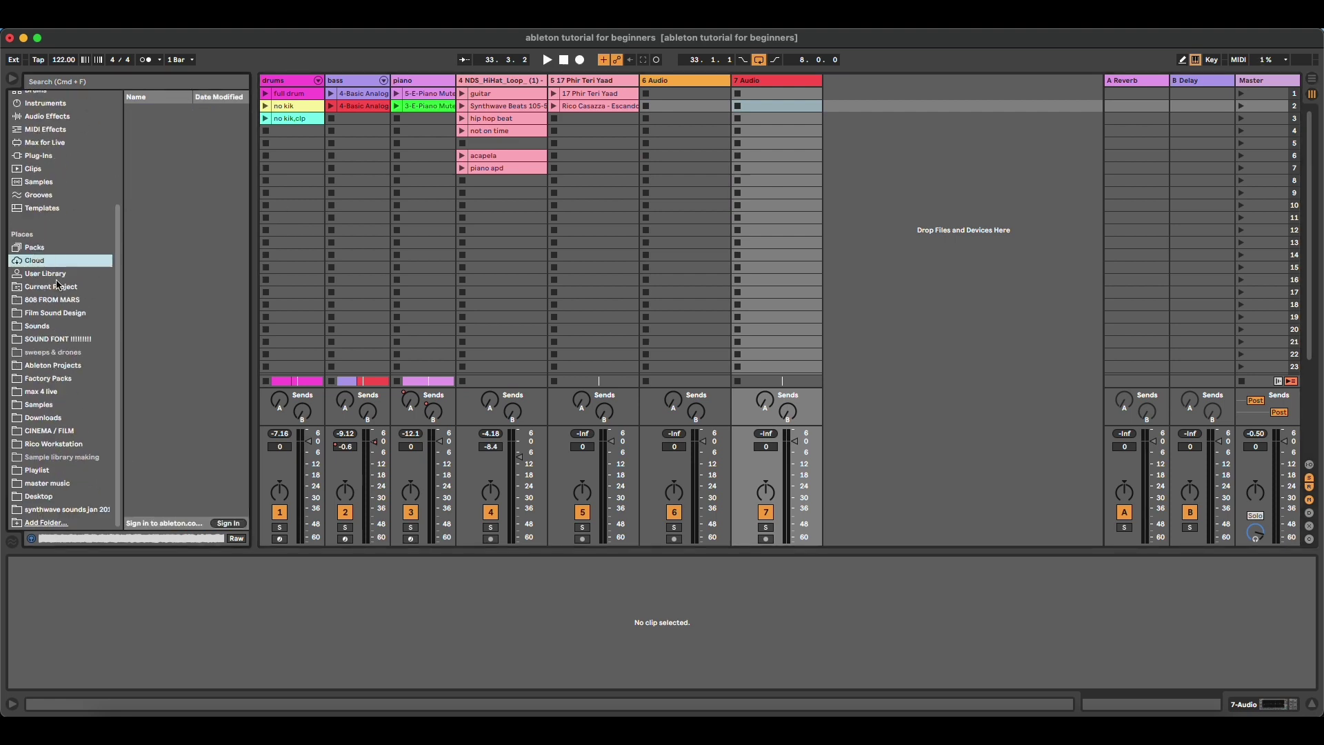
pyautogui.click(59, 379)
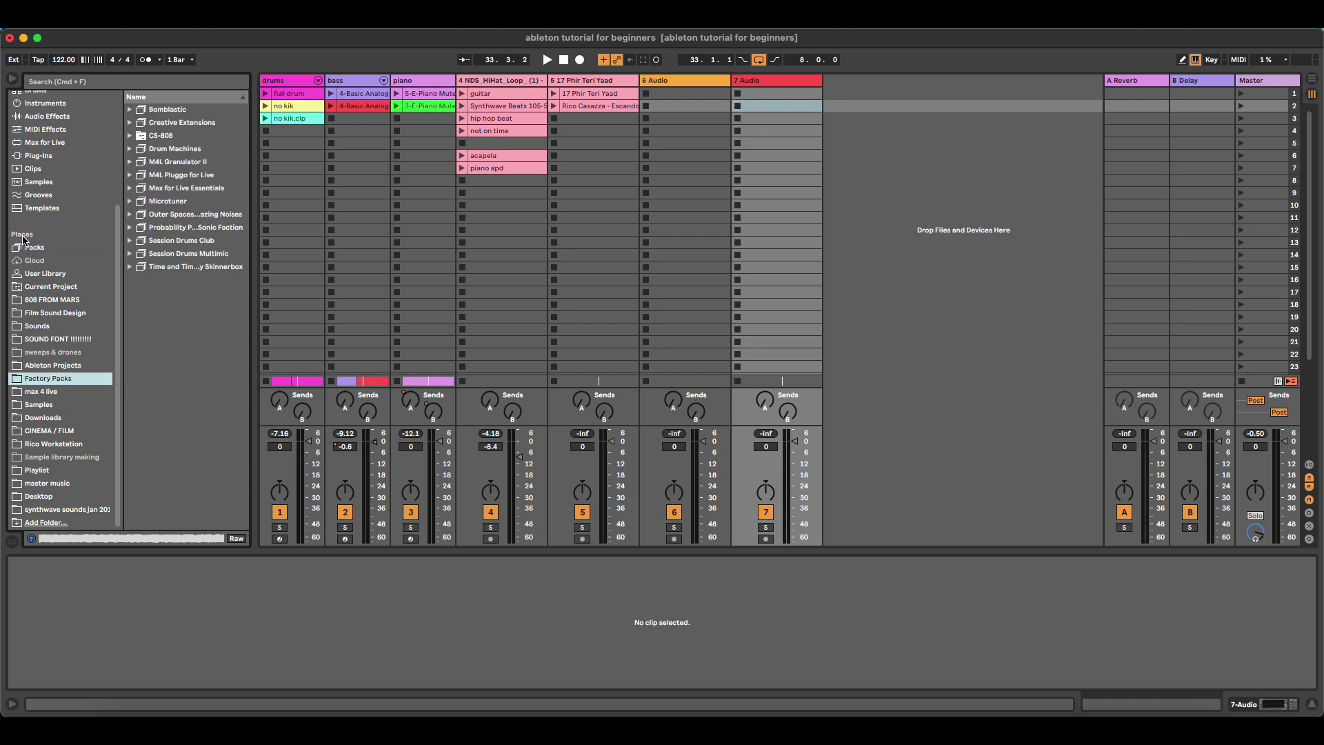
# Step: Add the Splice sounds folder to the browser's Places
pyautogui.click(38, 523)
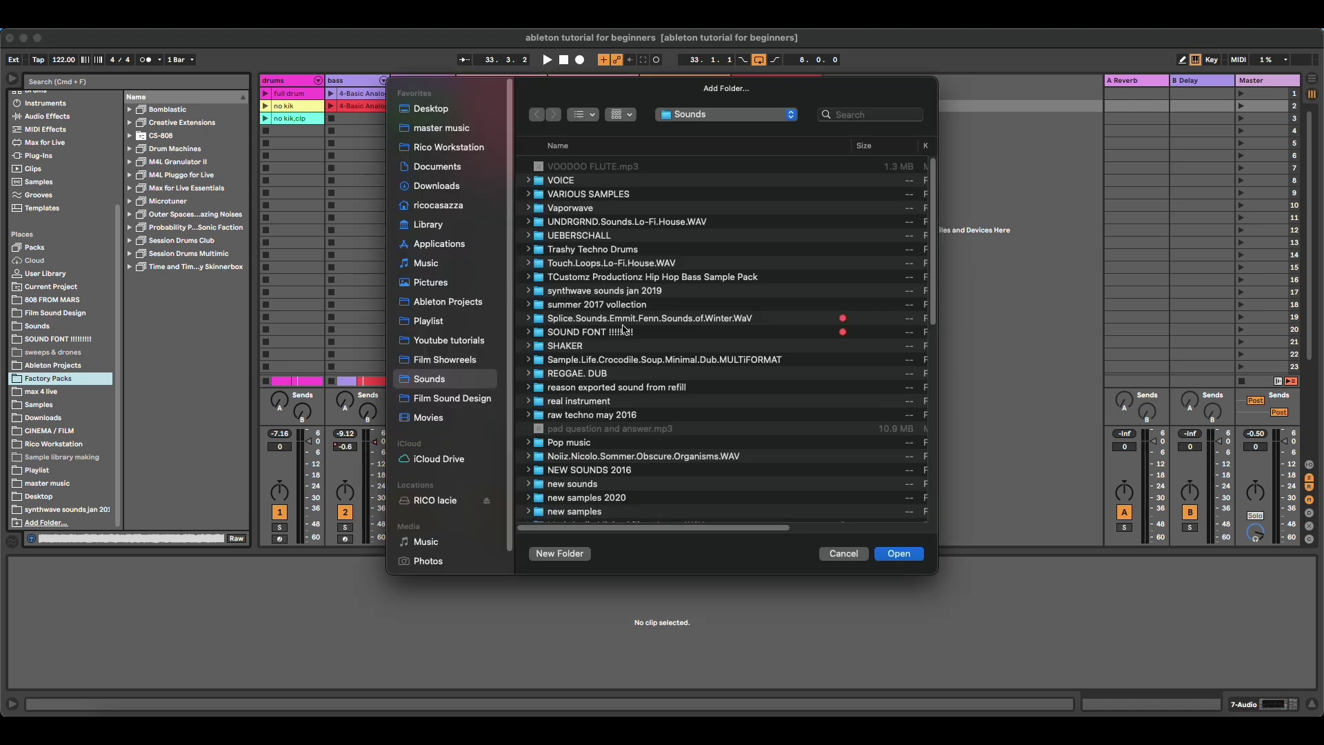
pyautogui.click(580, 319)
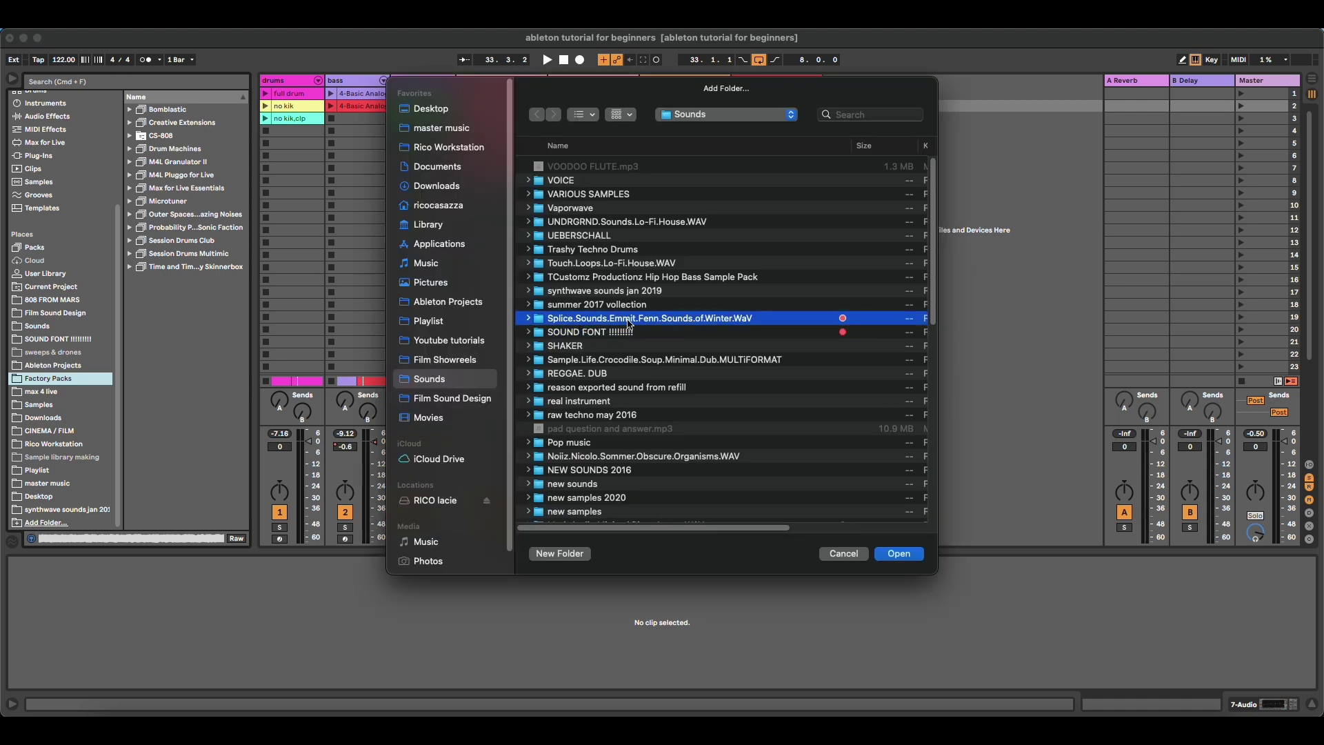
pyautogui.click(896, 558)
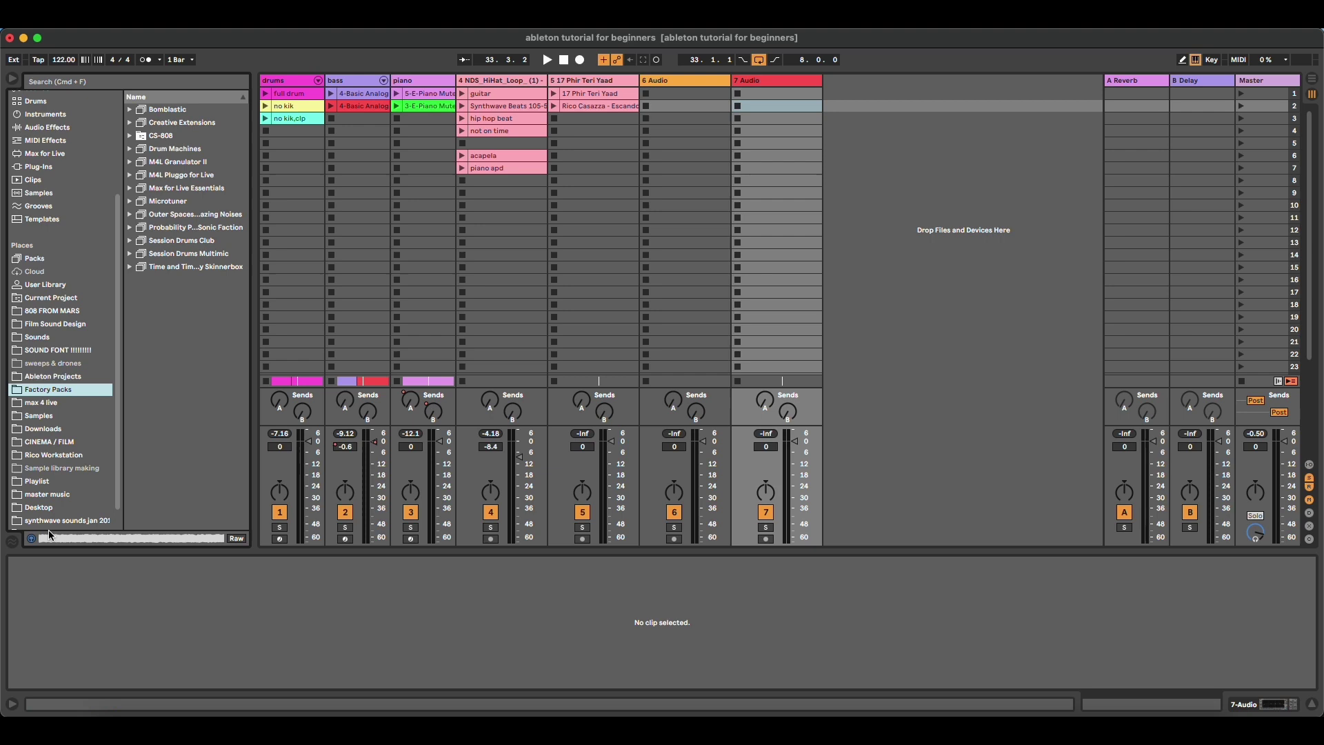
# Step: Open Sample Pack > EF_drums > EF_claps and drop EF_clap_fuzz - Gbm into track 7's slot 8
pyautogui.scroll(-1, 50, 536)
pyautogui.click(50, 516)
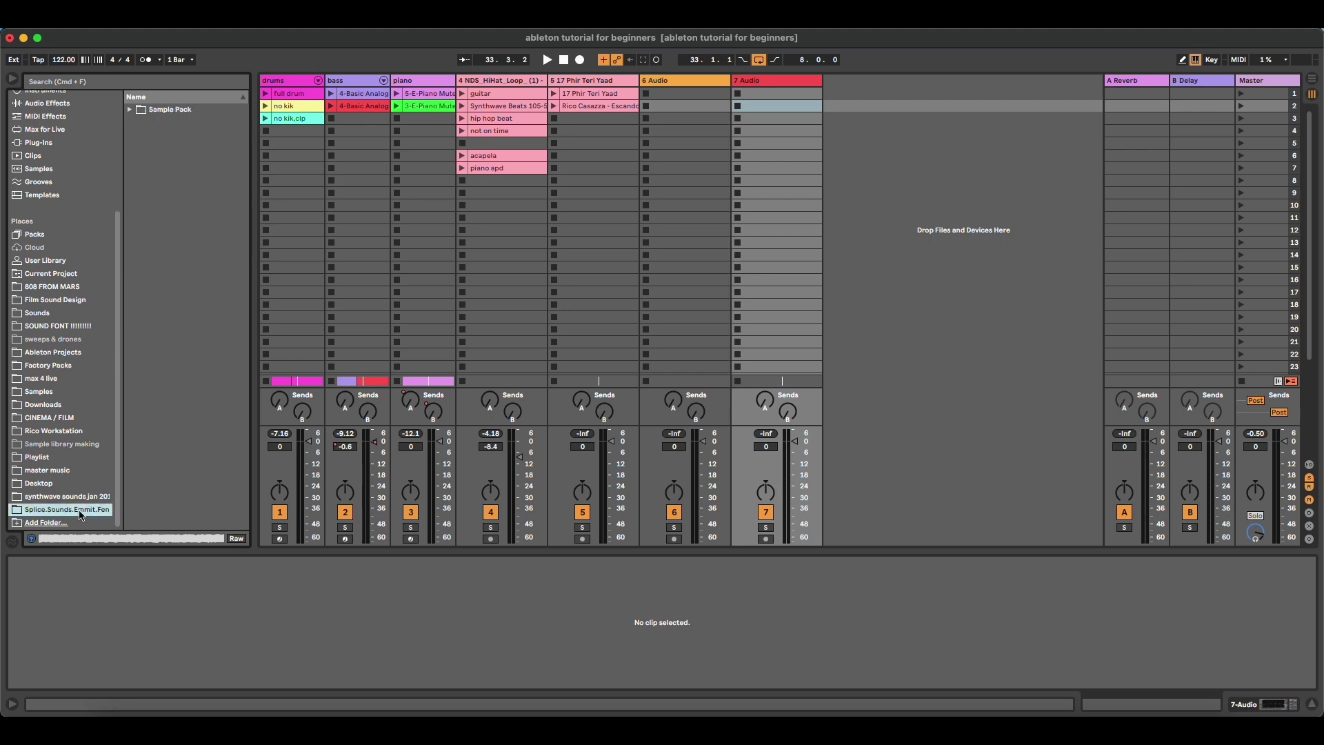
pyautogui.click(130, 109)
pyautogui.click(138, 122)
pyautogui.click(146, 136)
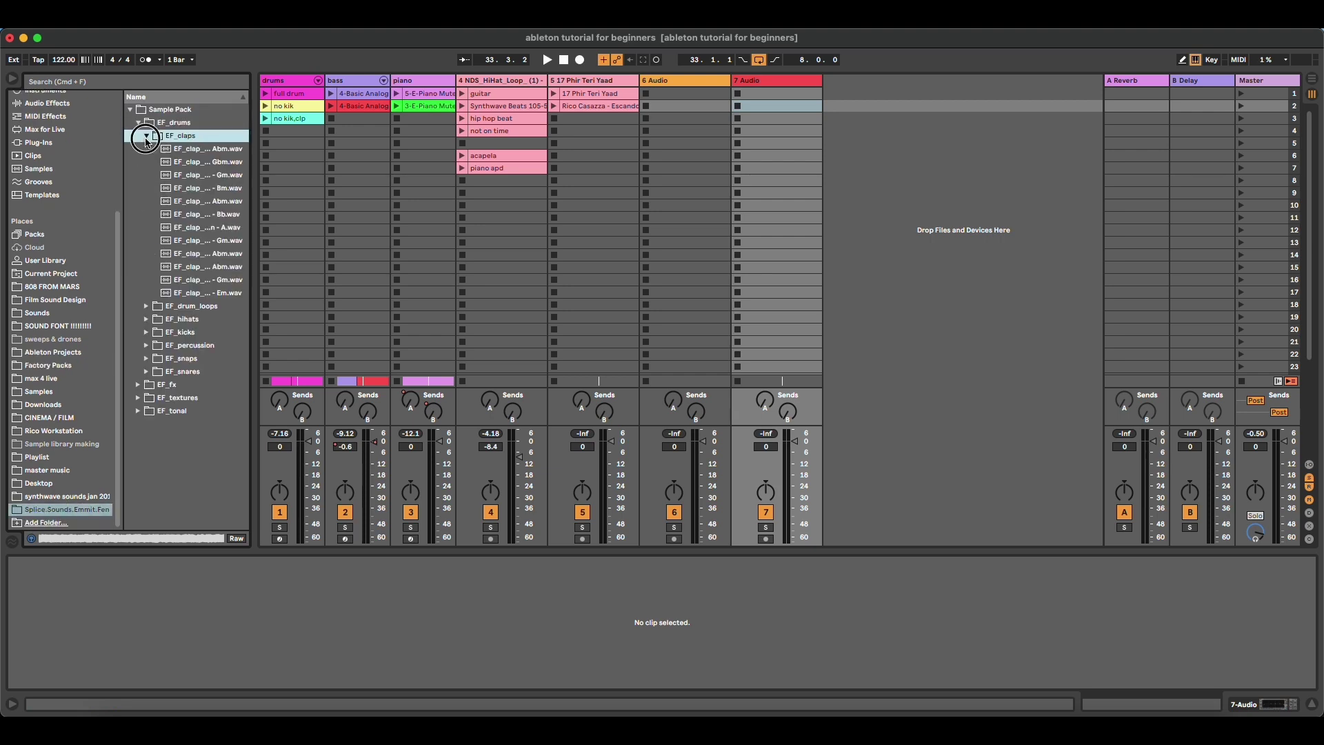
pyautogui.moveTo(180, 164); pyautogui.dragTo(776, 178)
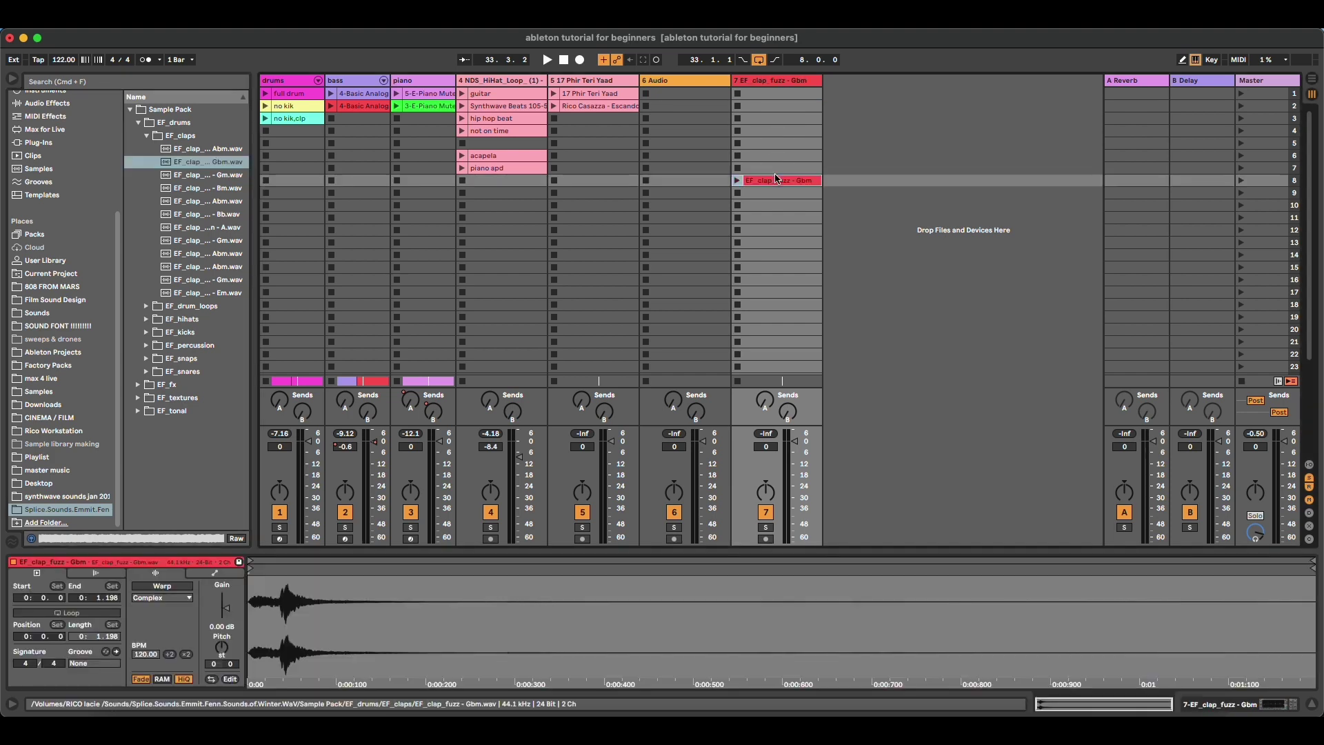
pyautogui.rightClick(776, 179)
# Step: Delete the clap clip from track 7 and show the Sounds folder in a Finder window
pyautogui.click(783, 186)
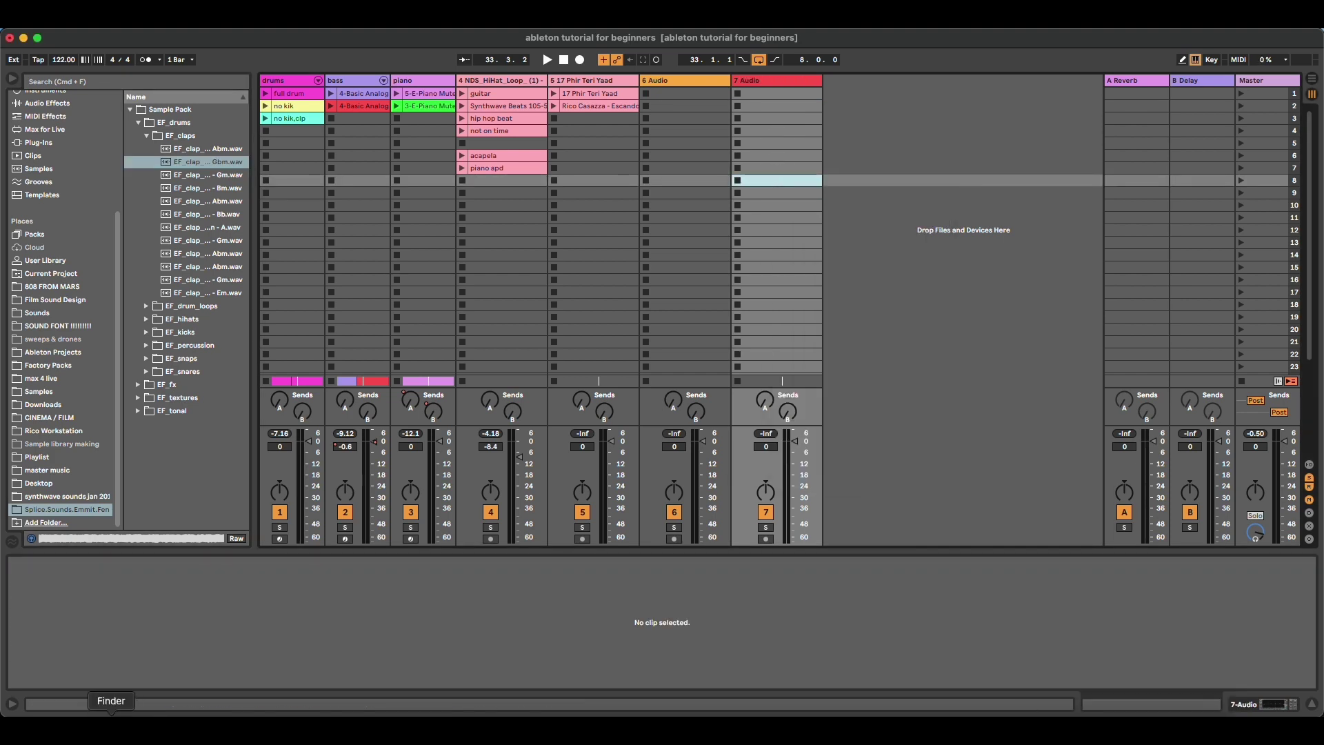
pyautogui.click(111, 718)
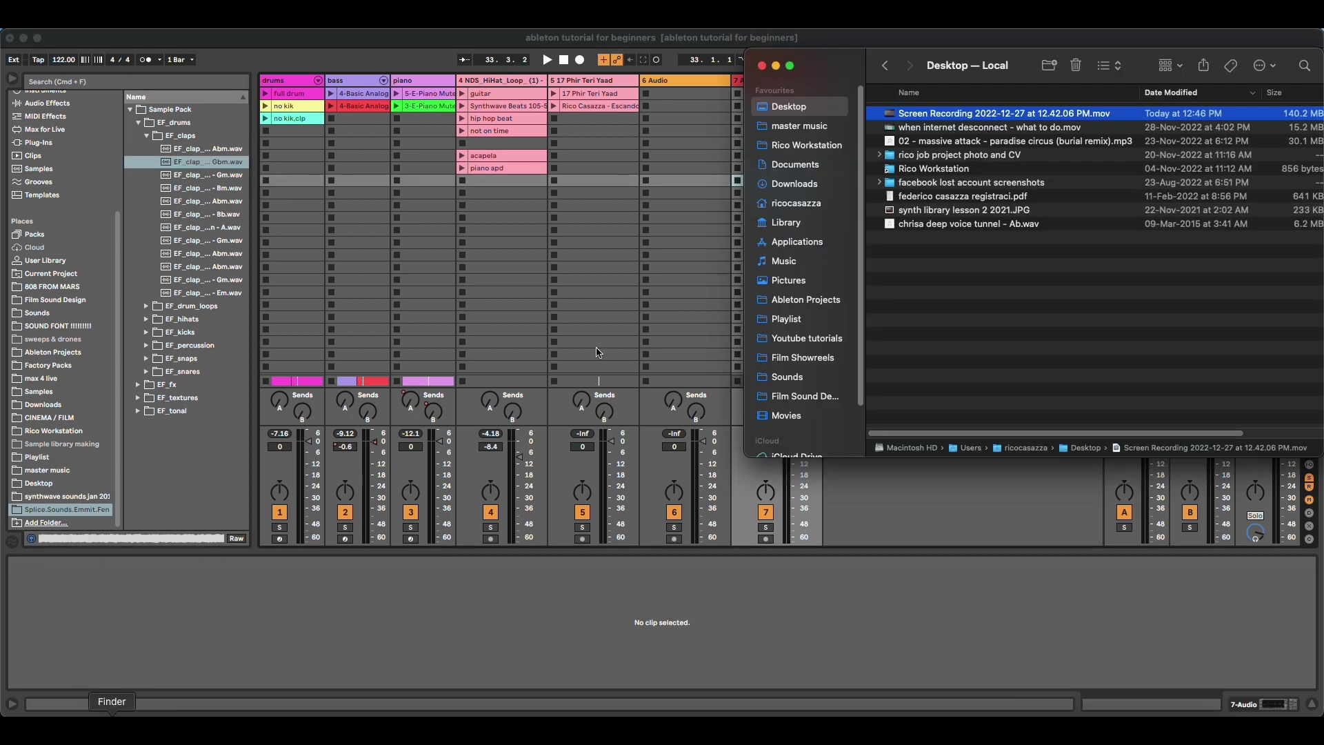
pyautogui.click(787, 377)
# Step: Drag 05 Udu Shells - Ebm from Big Fish Audio's 05 Bambuco 128 folder into track 6
pyautogui.doubleClick(934, 209)
pyautogui.doubleClick(932, 161)
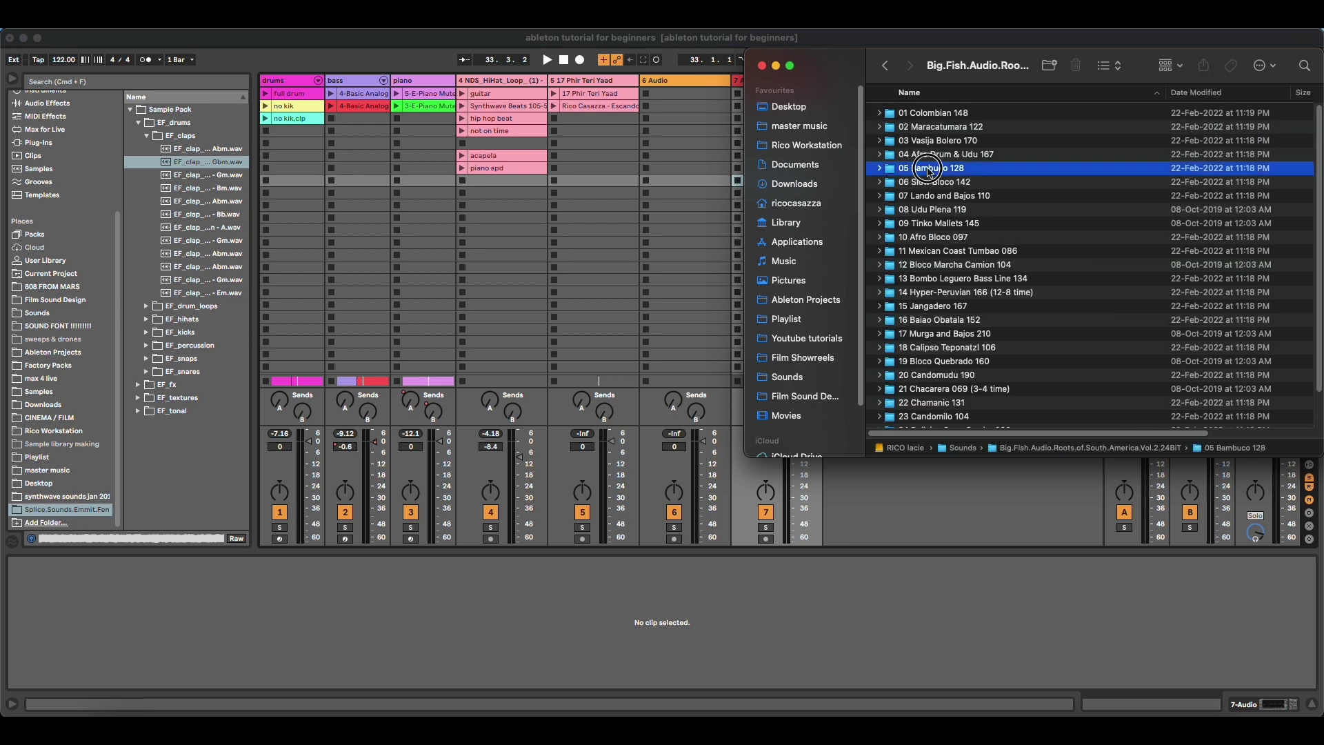
pyautogui.moveTo(932, 160); pyautogui.dragTo(685, 195)
pyautogui.click(685, 195)
# Step: Cut the Udu Shells clip, then view the guitar, Synthwave, hip hop beat, not on time, acapela and piano apd clips
pyautogui.rightClick(685, 194)
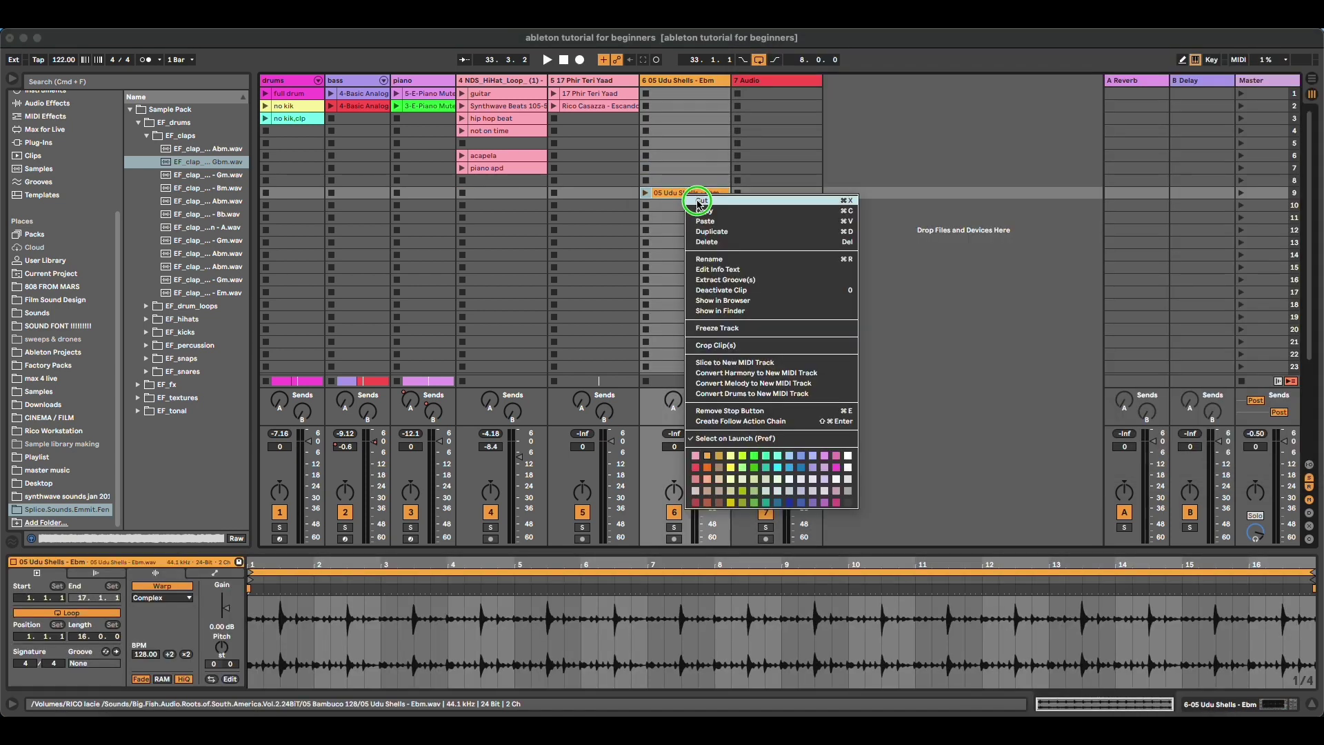
pyautogui.click(695, 202)
pyautogui.click(526, 96)
pyautogui.click(520, 109)
pyautogui.click(521, 120)
pyautogui.click(523, 132)
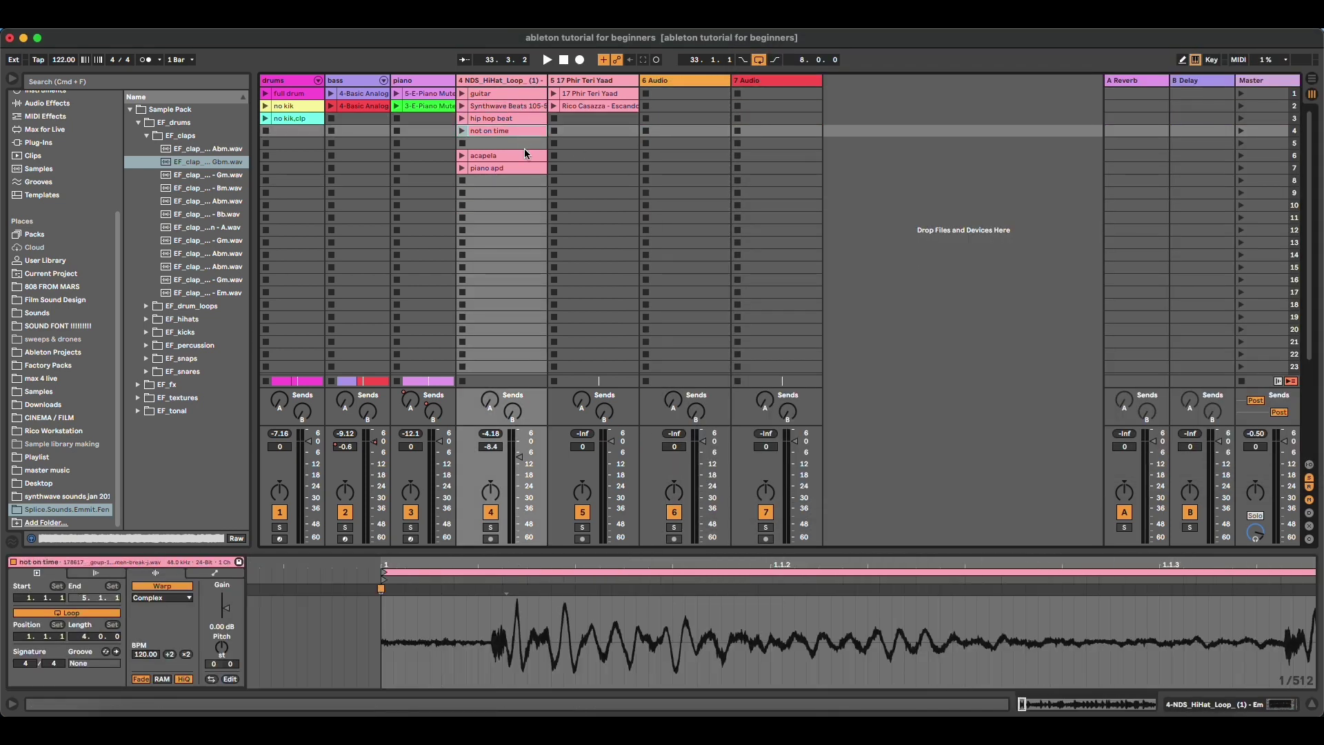
pyautogui.click(525, 155)
pyautogui.click(526, 168)
# Step: Check track 5's second clip, then revisit the not on time, hip hop beat and Synthwave waveforms
pyautogui.click(578, 109)
pyautogui.click(579, 107)
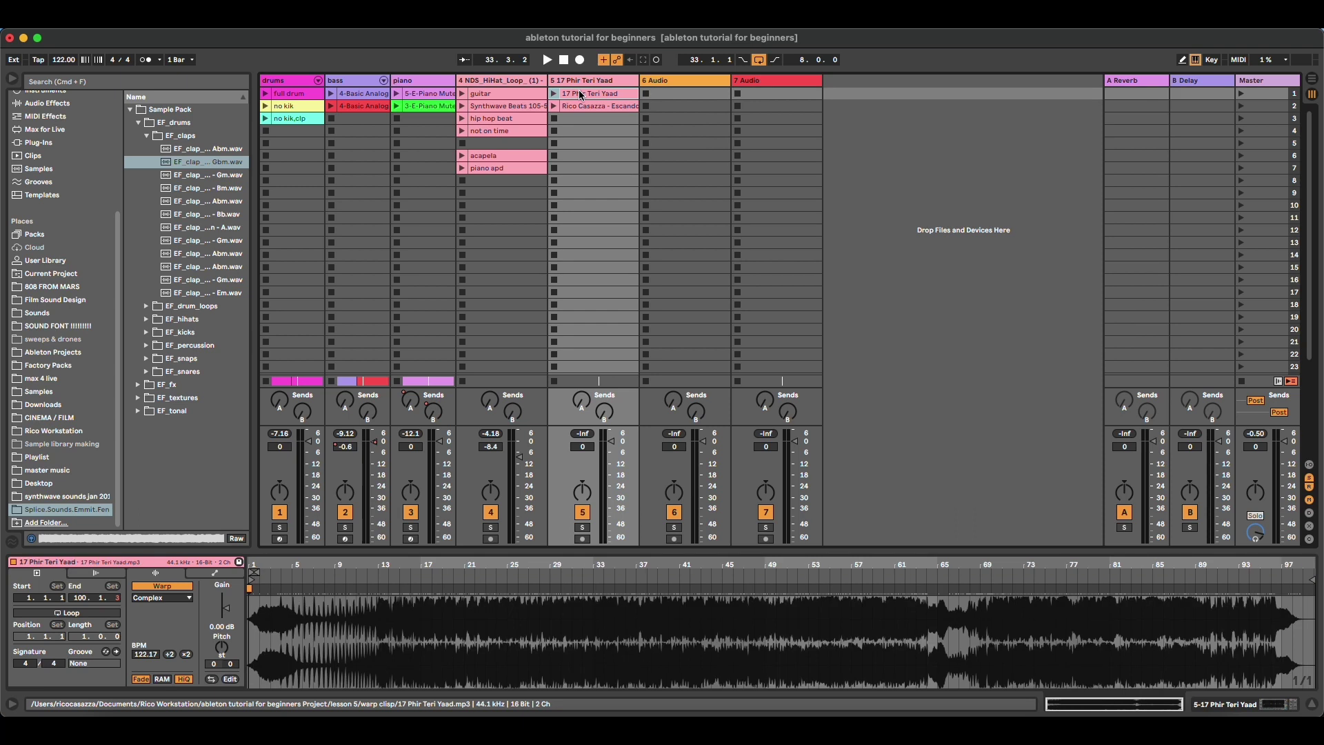
pyautogui.click(493, 131)
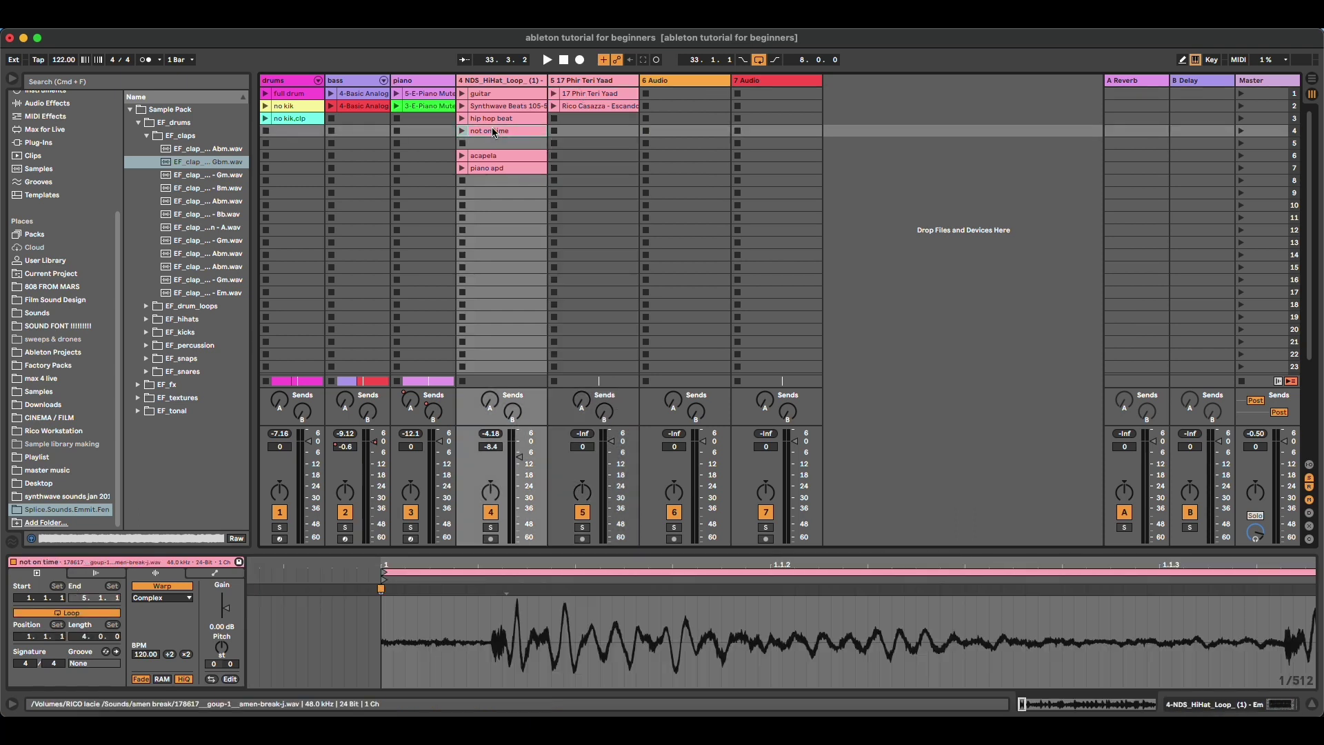
pyautogui.click(510, 119)
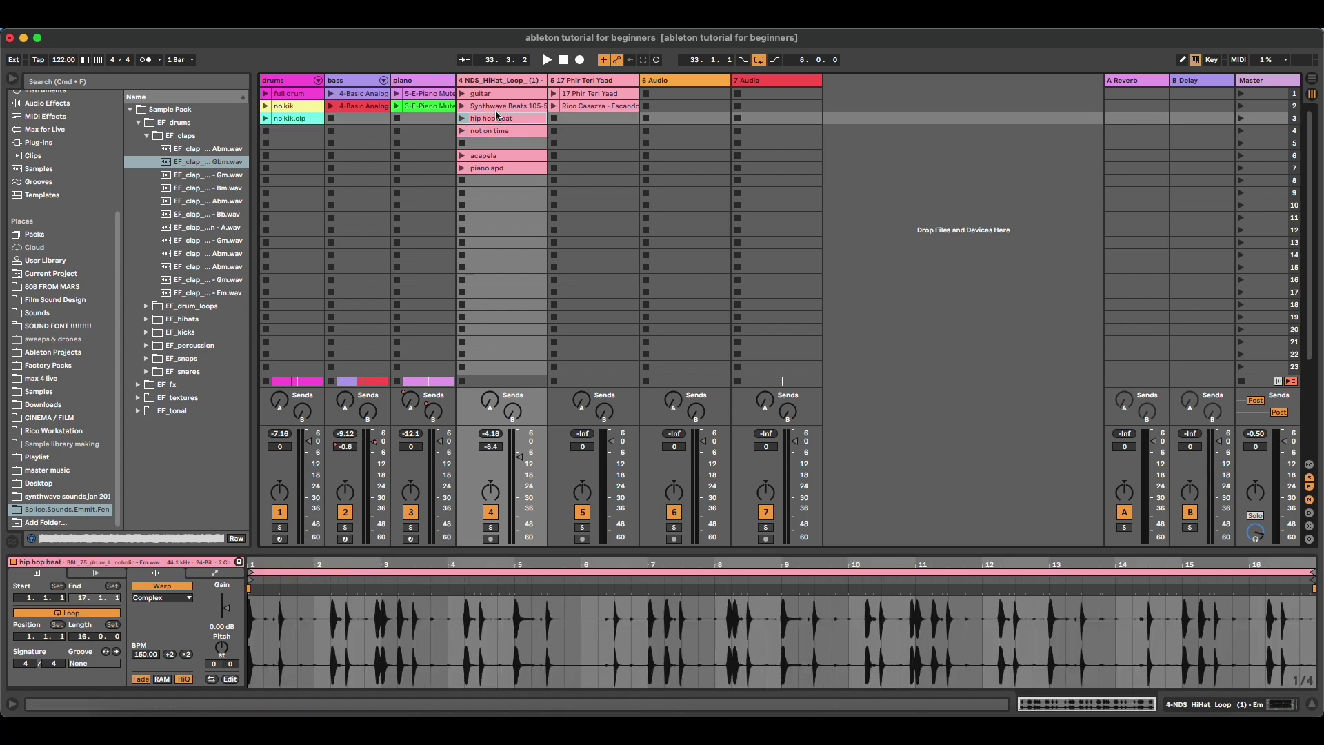
pyautogui.click(498, 106)
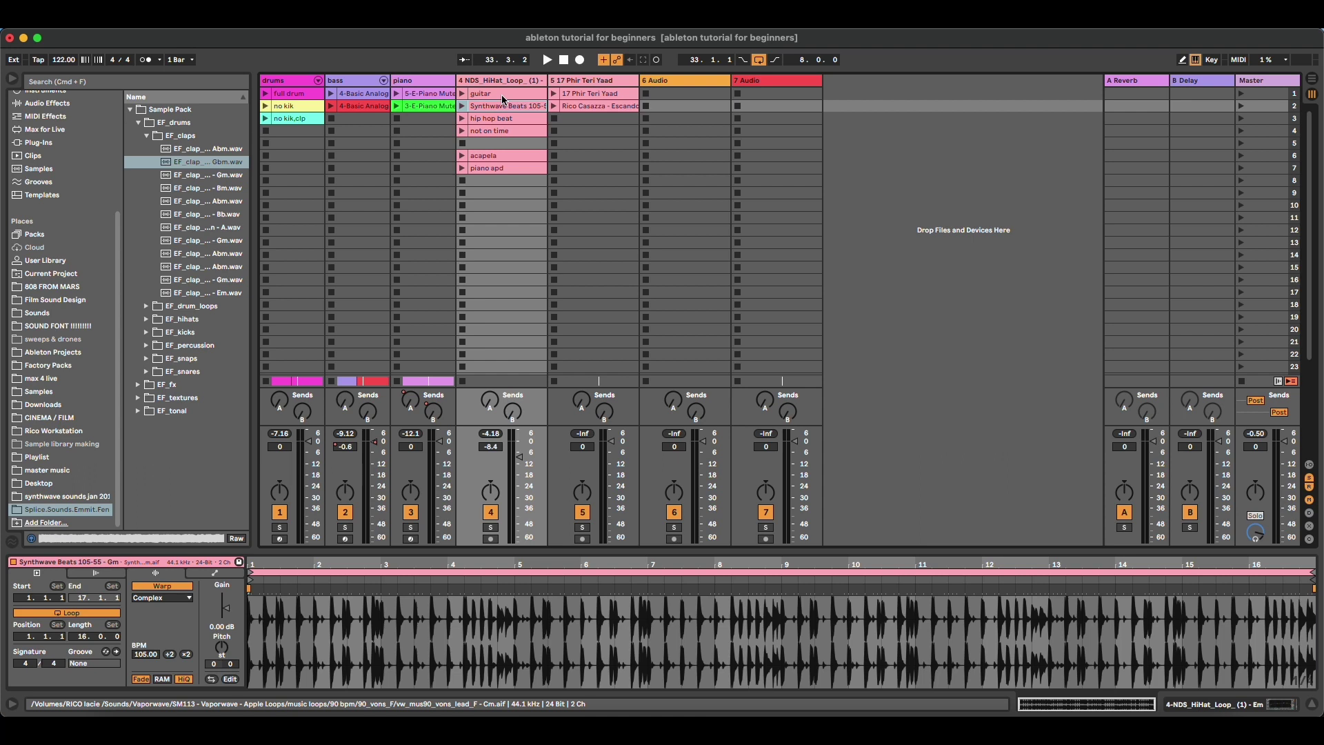
pyautogui.click(504, 130)
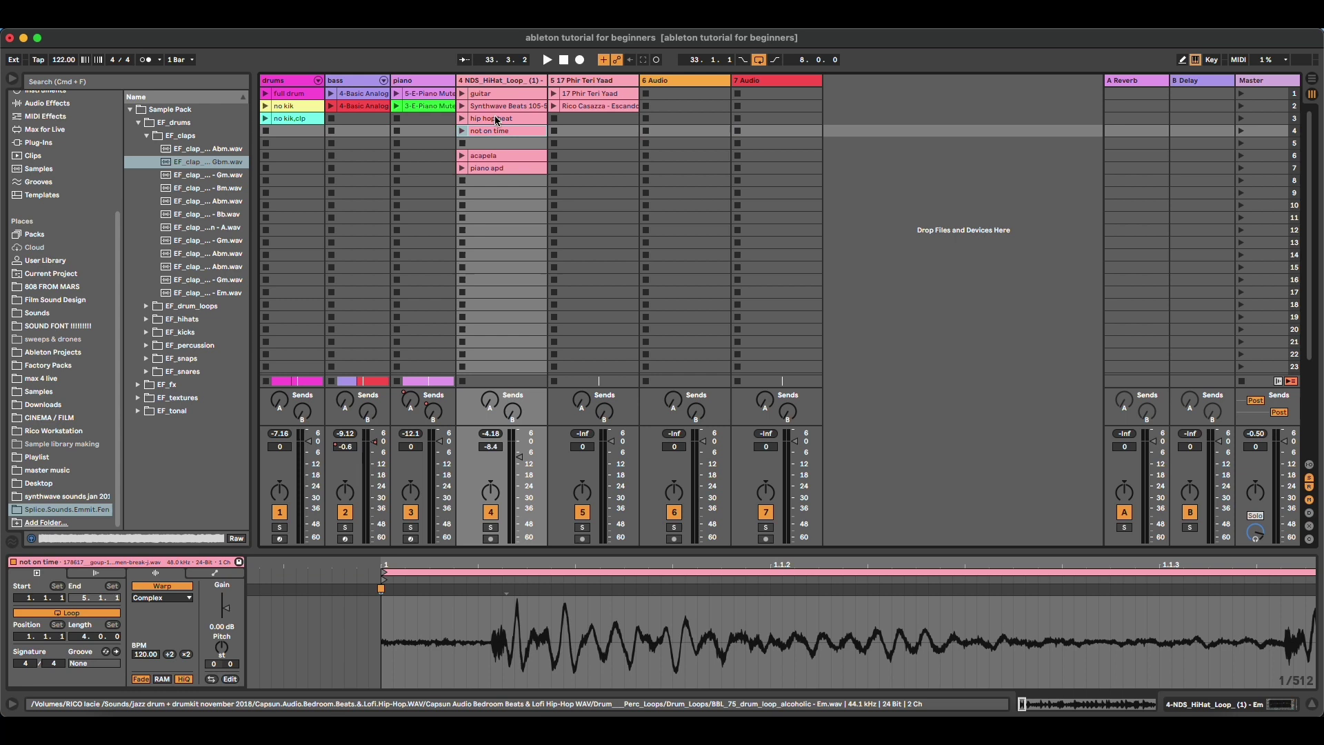
# Step: Solo track 4 and play the Synthwave Beats 105-55 clip with Warp off, then on again
pyautogui.click(499, 106)
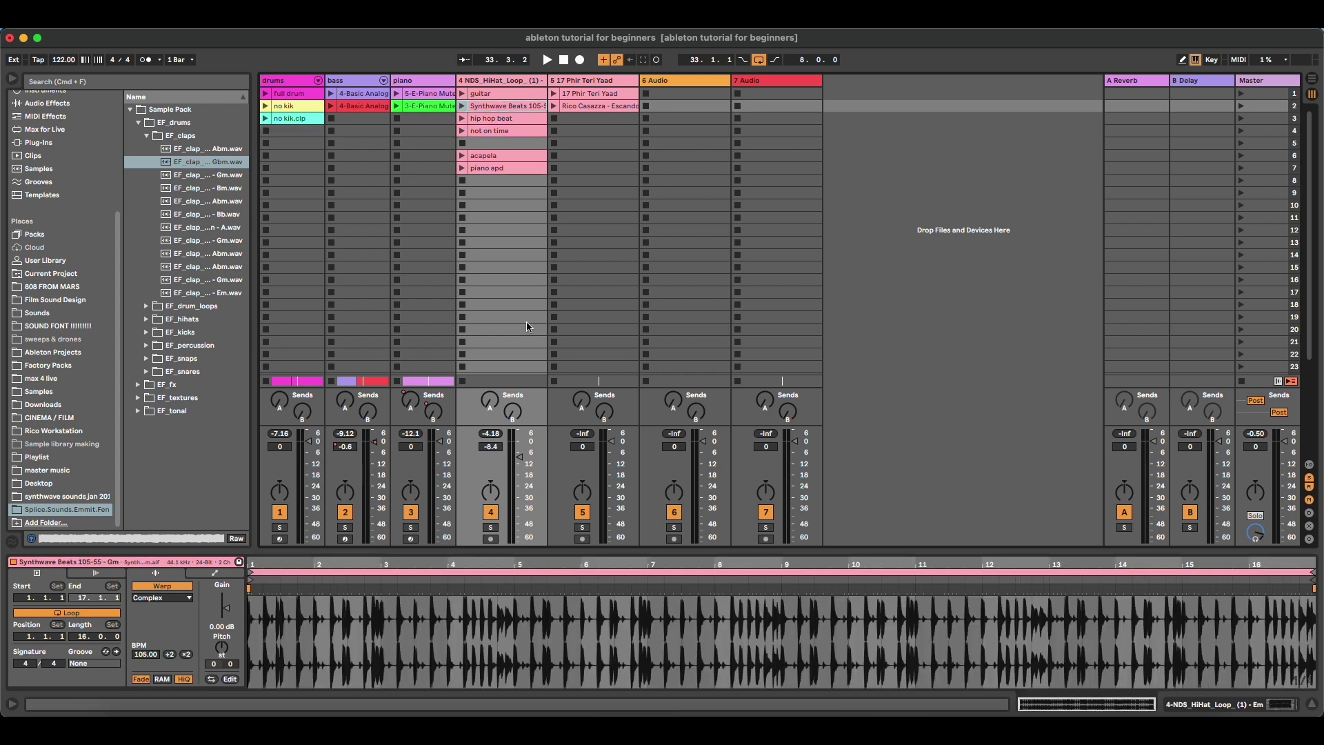
pyautogui.click(490, 527)
pyautogui.click(464, 107)
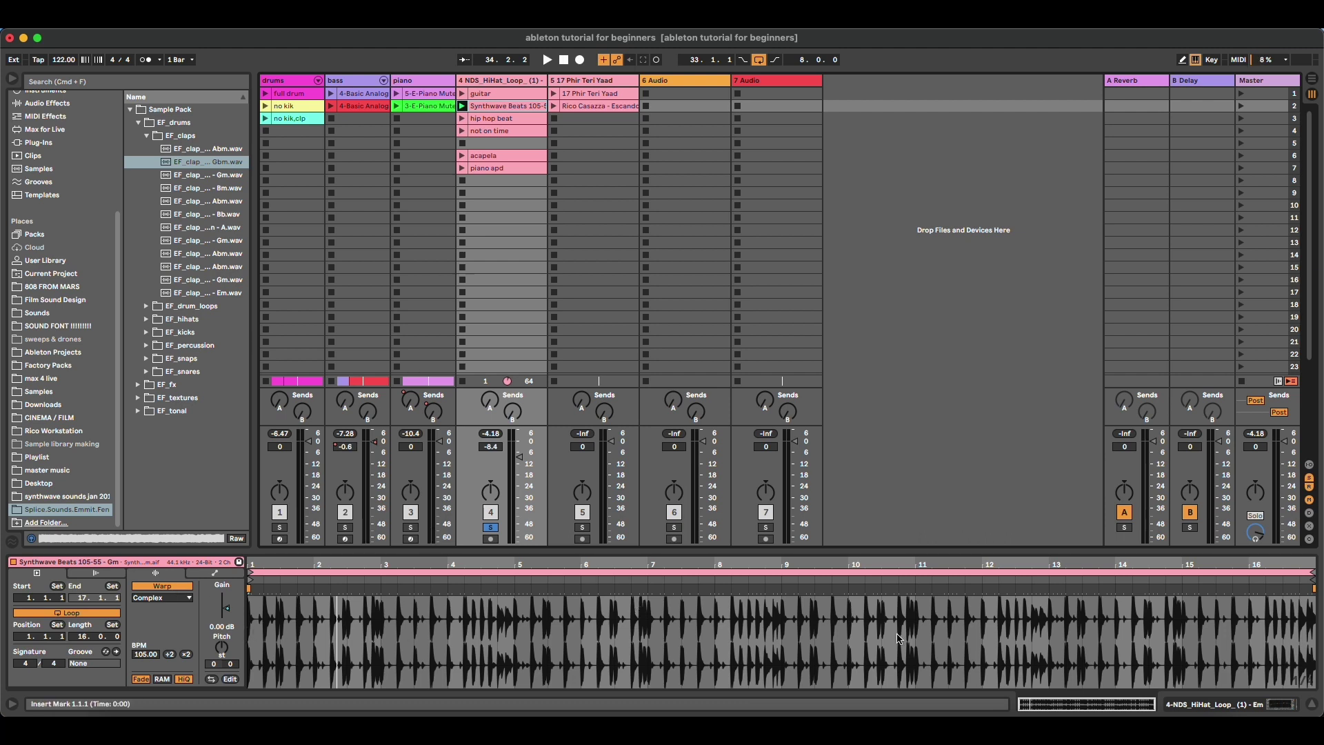
pyautogui.click(179, 588)
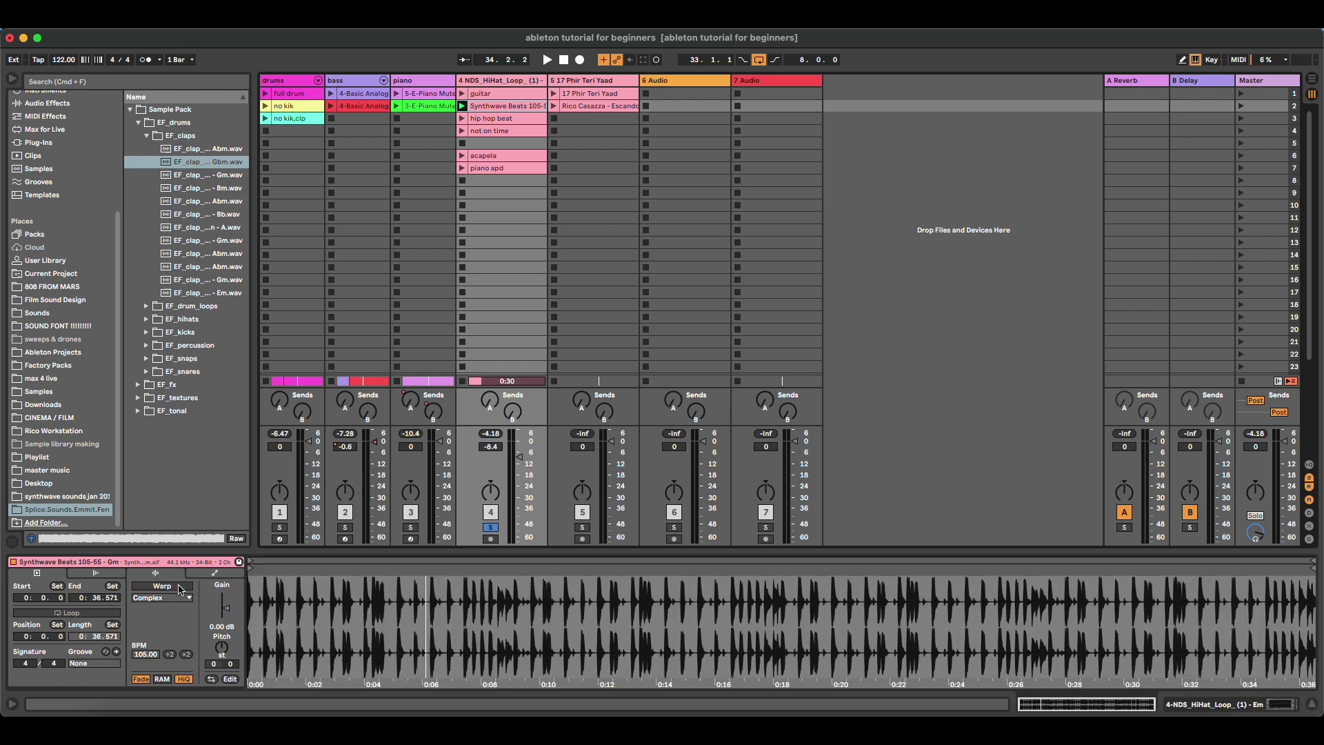
pyautogui.click(462, 106)
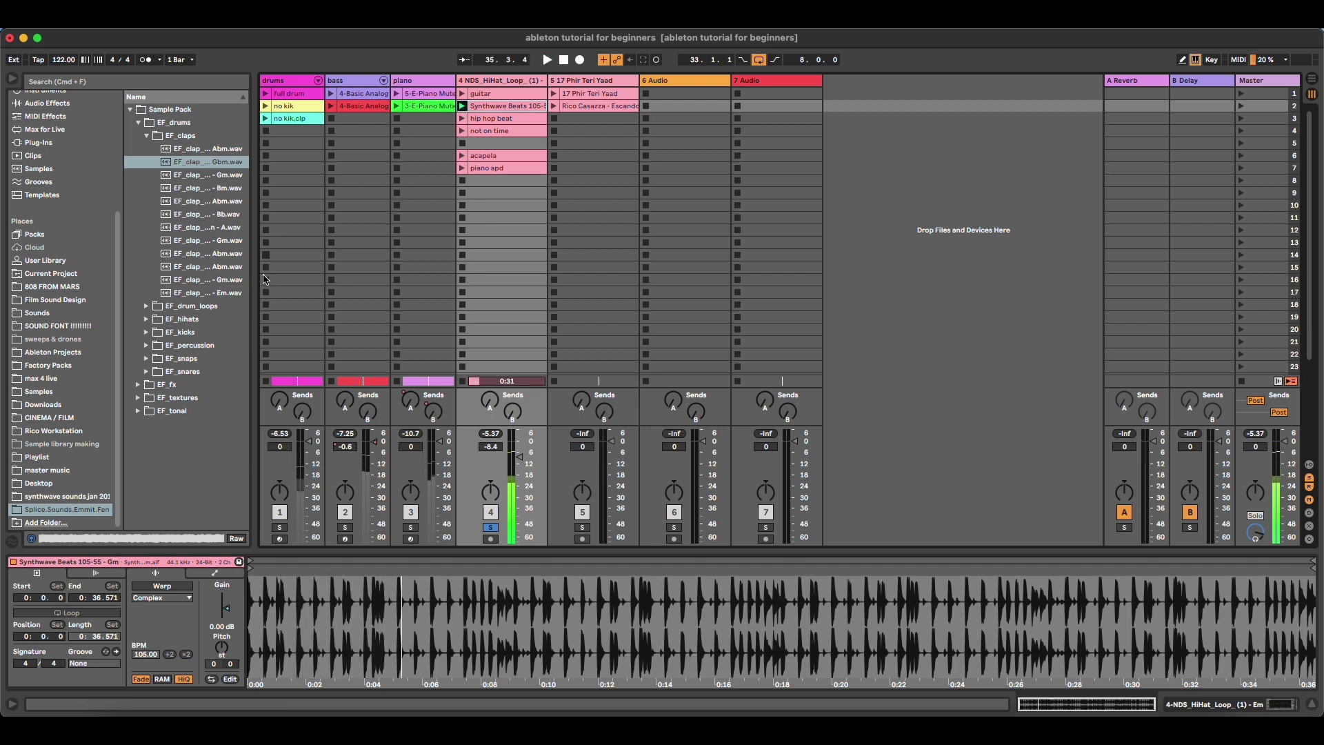
pyautogui.click(159, 588)
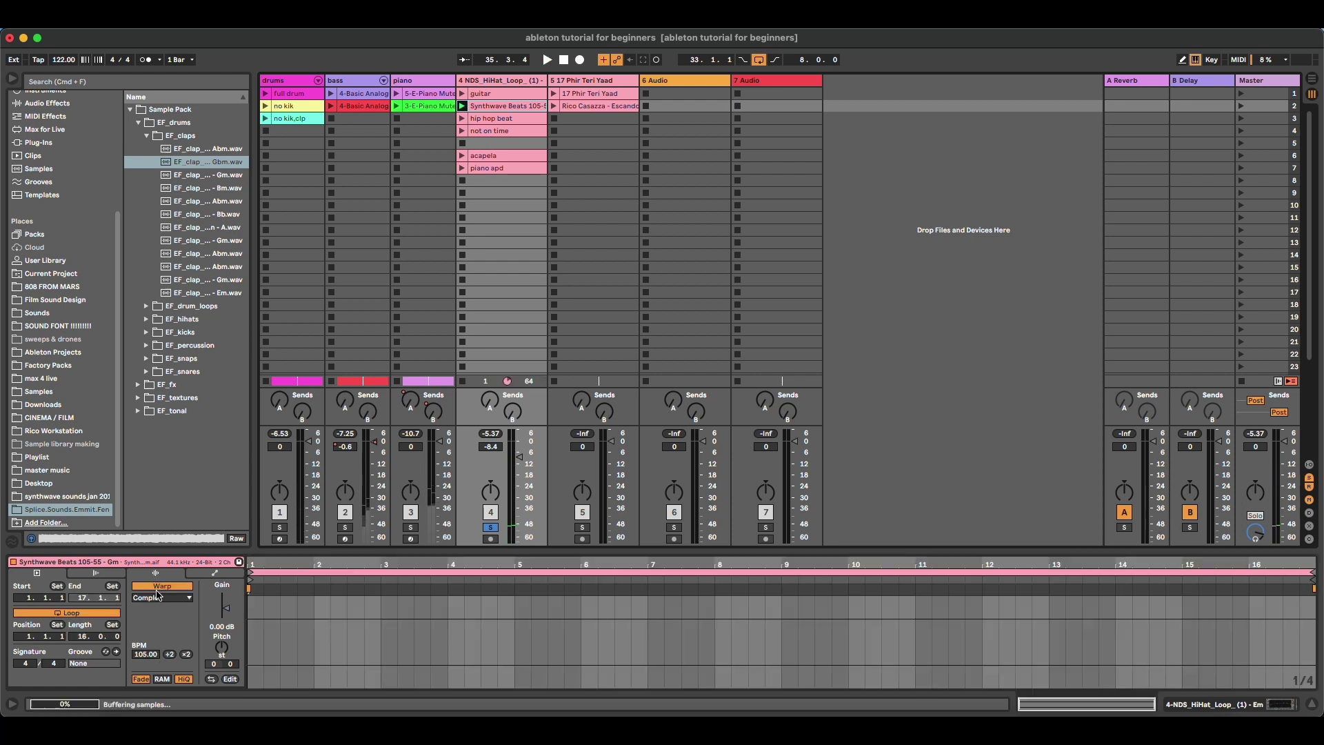
pyautogui.click(463, 106)
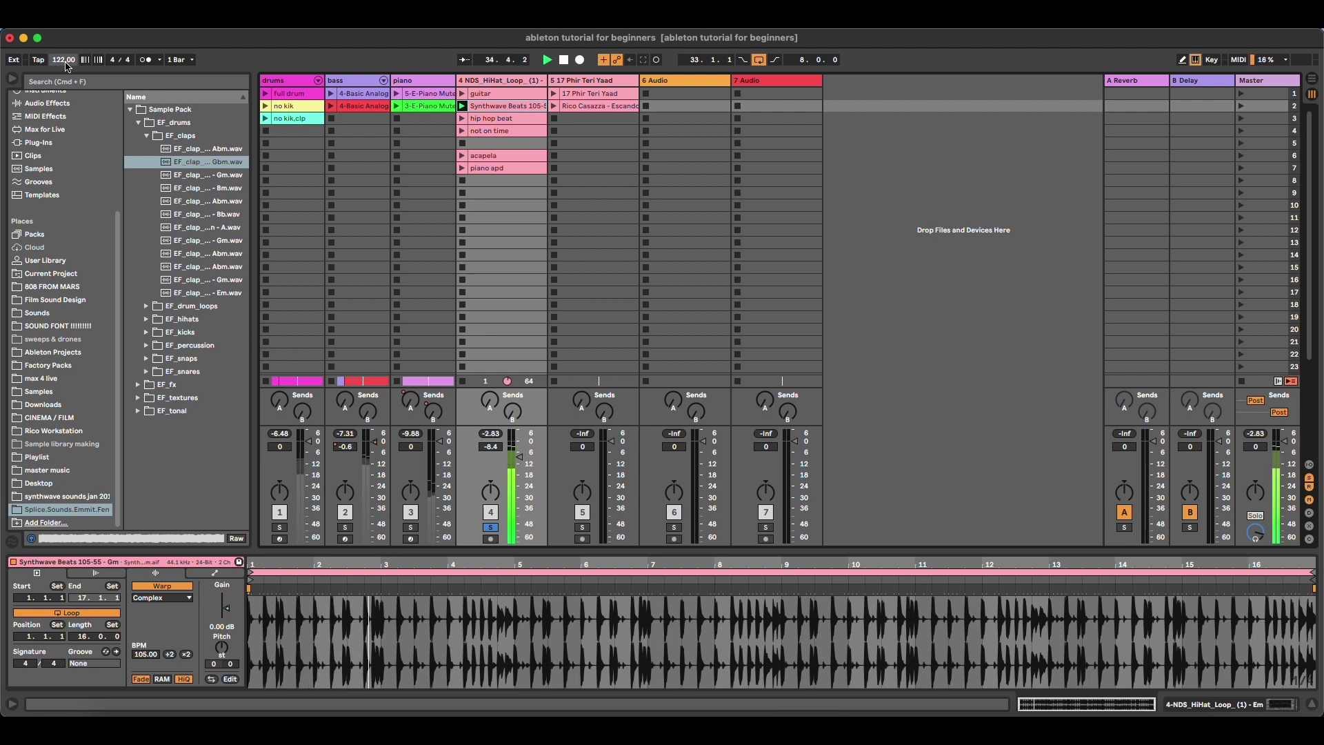
# Step: Try tempos of 90 and 145 BPM during playback, then enter 120 to settle at 120 BPM
pyautogui.moveTo(66, 67); pyautogui.dragTo(68, 69)
pyautogui.press('space')
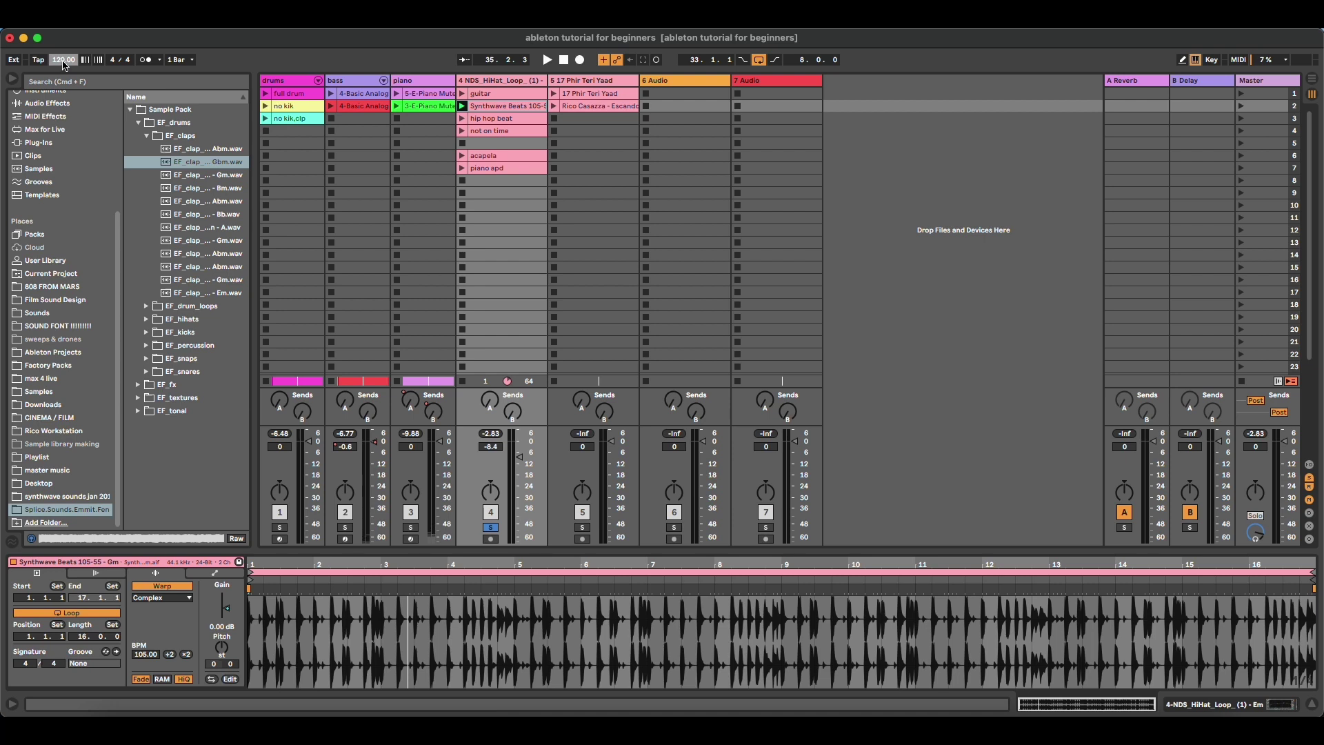
pyautogui.press('space')
pyautogui.moveTo(64, 66); pyautogui.dragTo(63, 93)
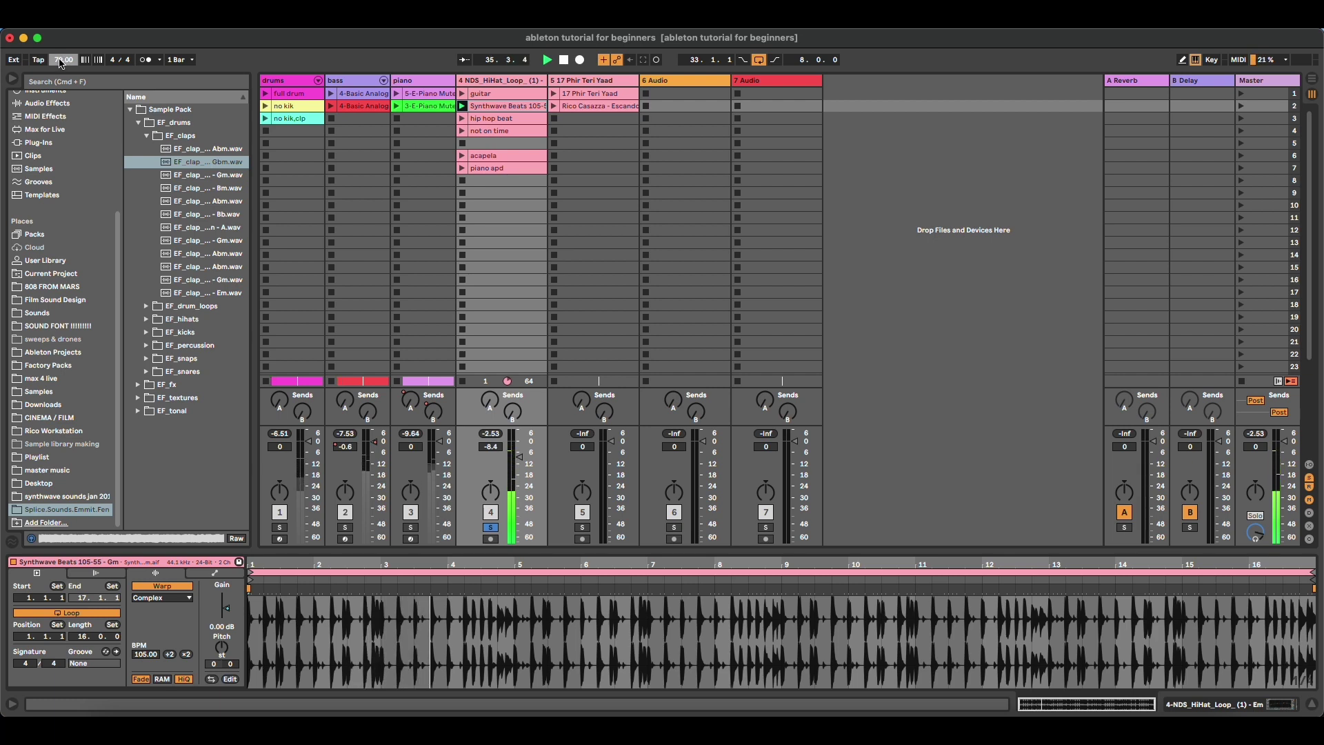
pyautogui.moveTo(61, 63); pyautogui.dragTo(61, 0)
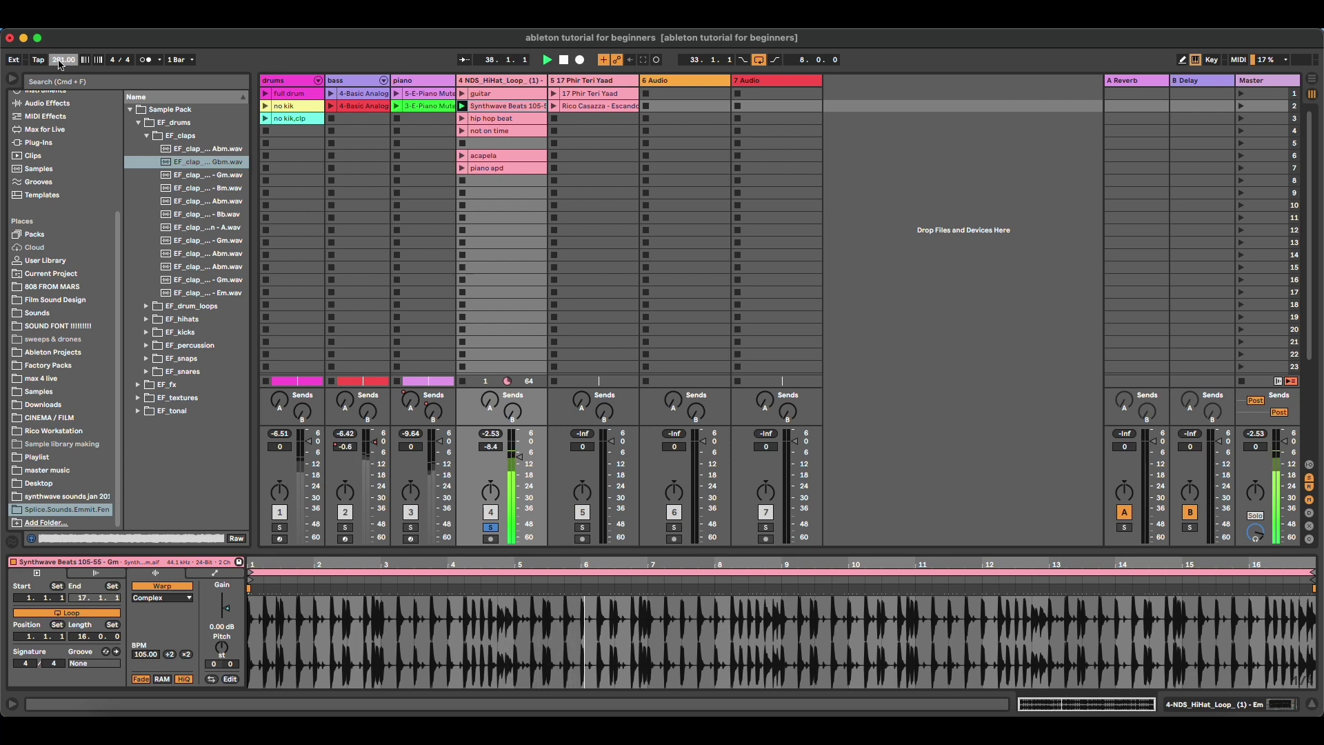
pyautogui.write('120')
pyautogui.press('Return')
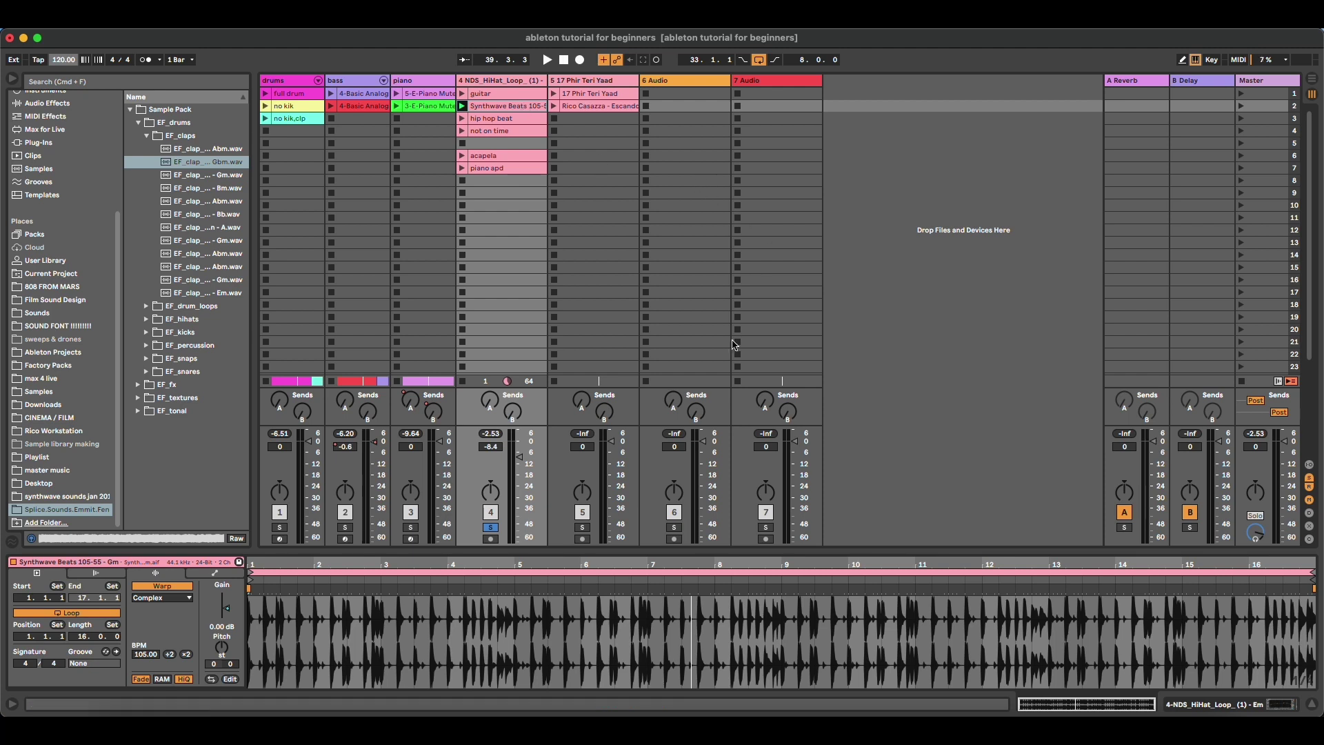
# Step: Enlarge the Detail View and zoom in around bar 6 to select the hit near beat 6.3
pyautogui.moveTo(746, 548); pyautogui.dragTo(705, 316)
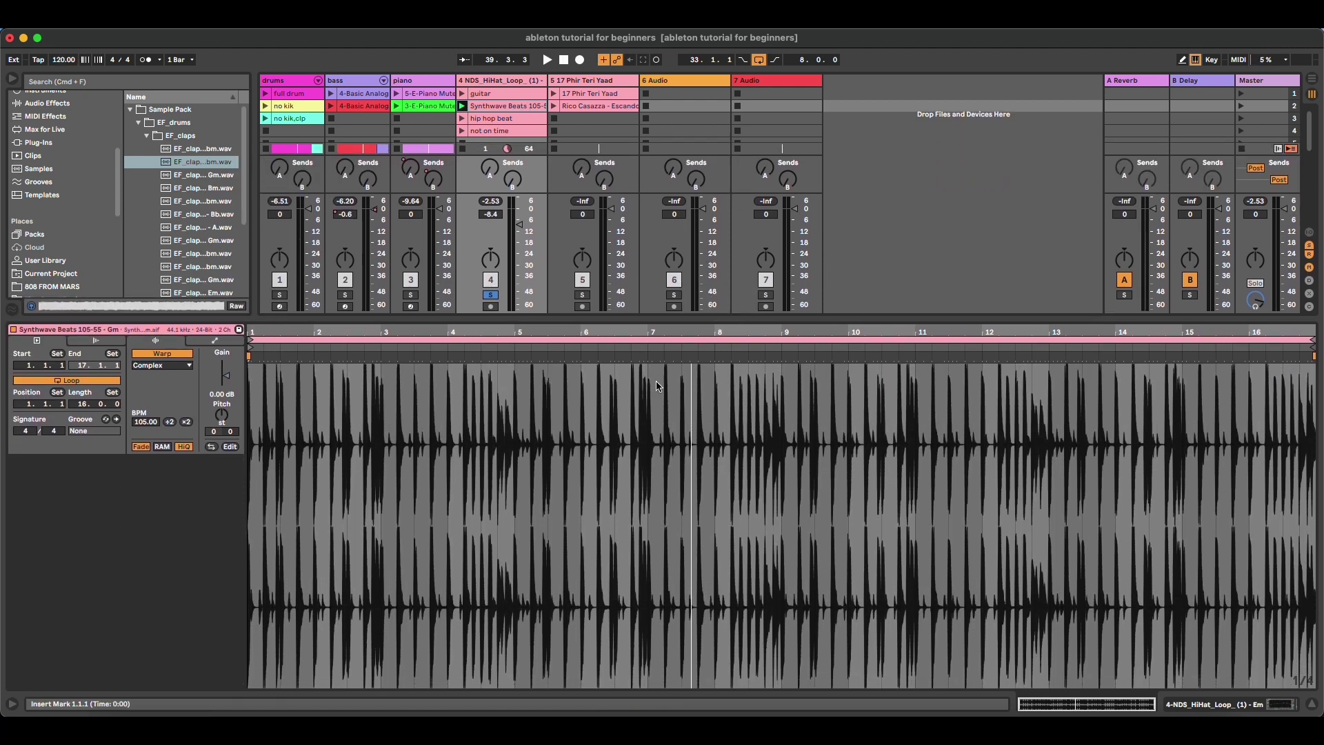
pyautogui.moveTo(624, 329); pyautogui.dragTo(624, 333)
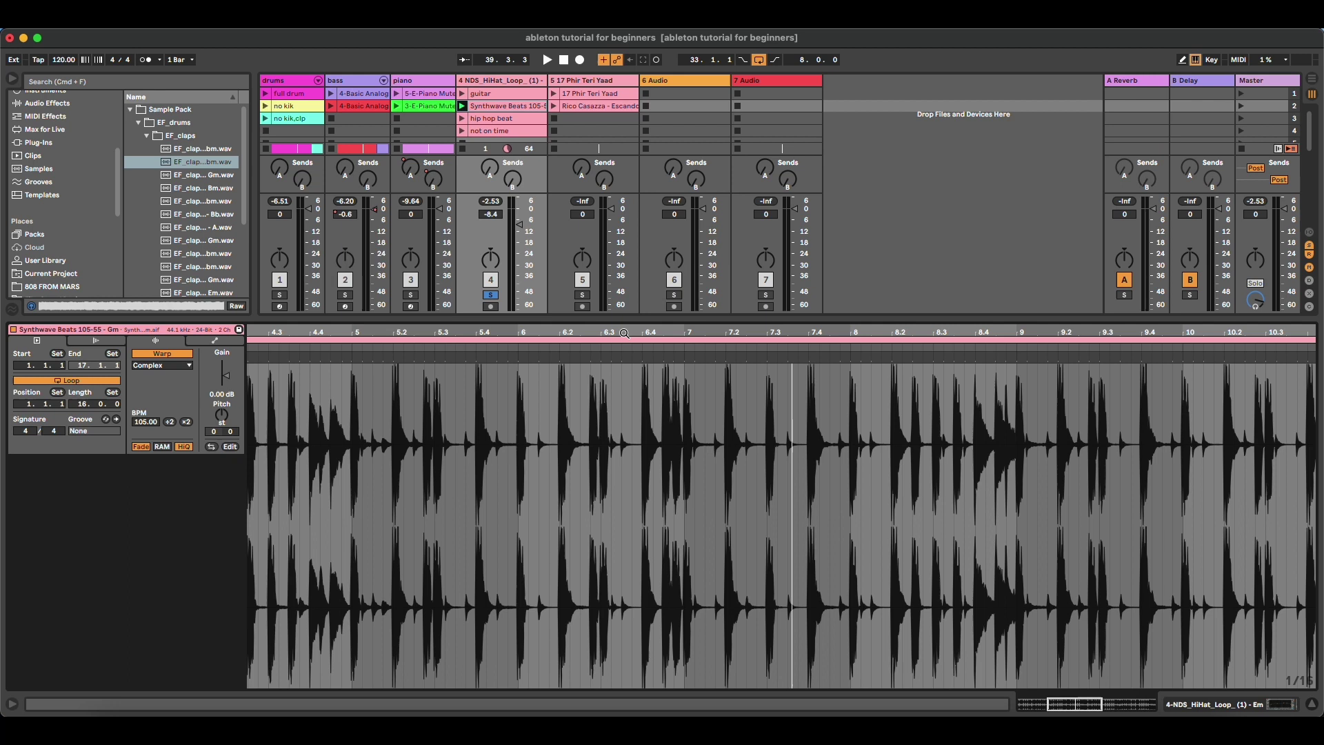
pyautogui.moveTo(573, 333)
pyautogui.mouseDown()
pyautogui.moveTo(573, 377)
pyautogui.moveTo(499, 379)
pyautogui.moveTo(548, 398)
pyautogui.moveTo(659, 400)
pyautogui.mouseUp()
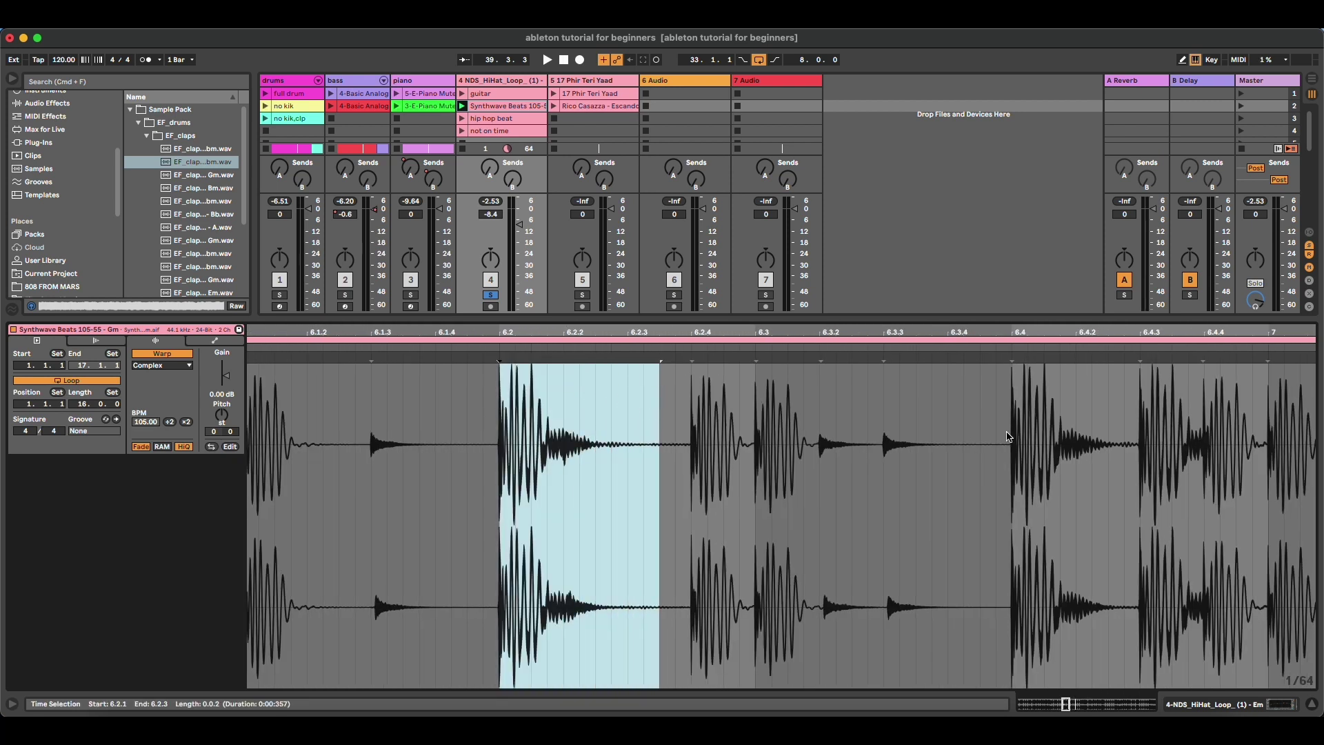
pyautogui.moveTo(1008, 436); pyautogui.dragTo(1175, 435)
pyautogui.moveTo(758, 434); pyautogui.dragTo(804, 434)
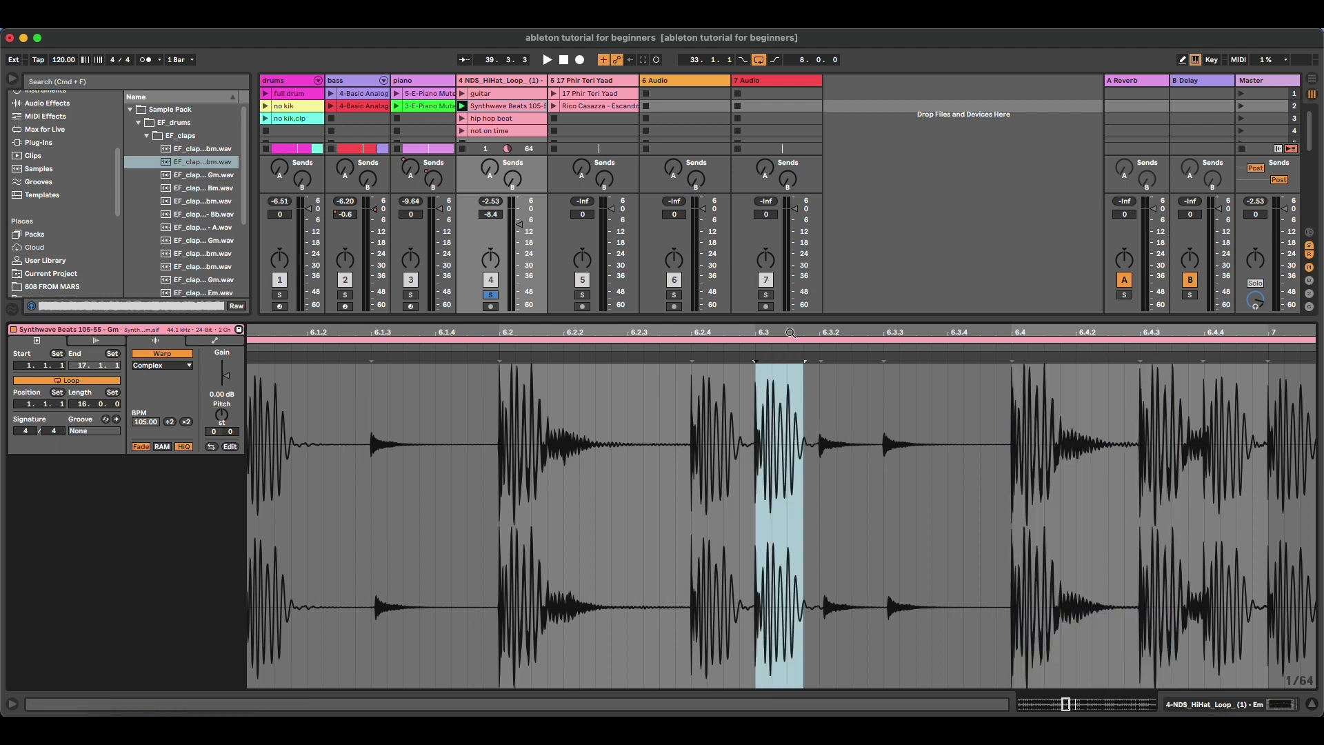
pyautogui.moveTo(791, 333); pyautogui.dragTo(791, 245)
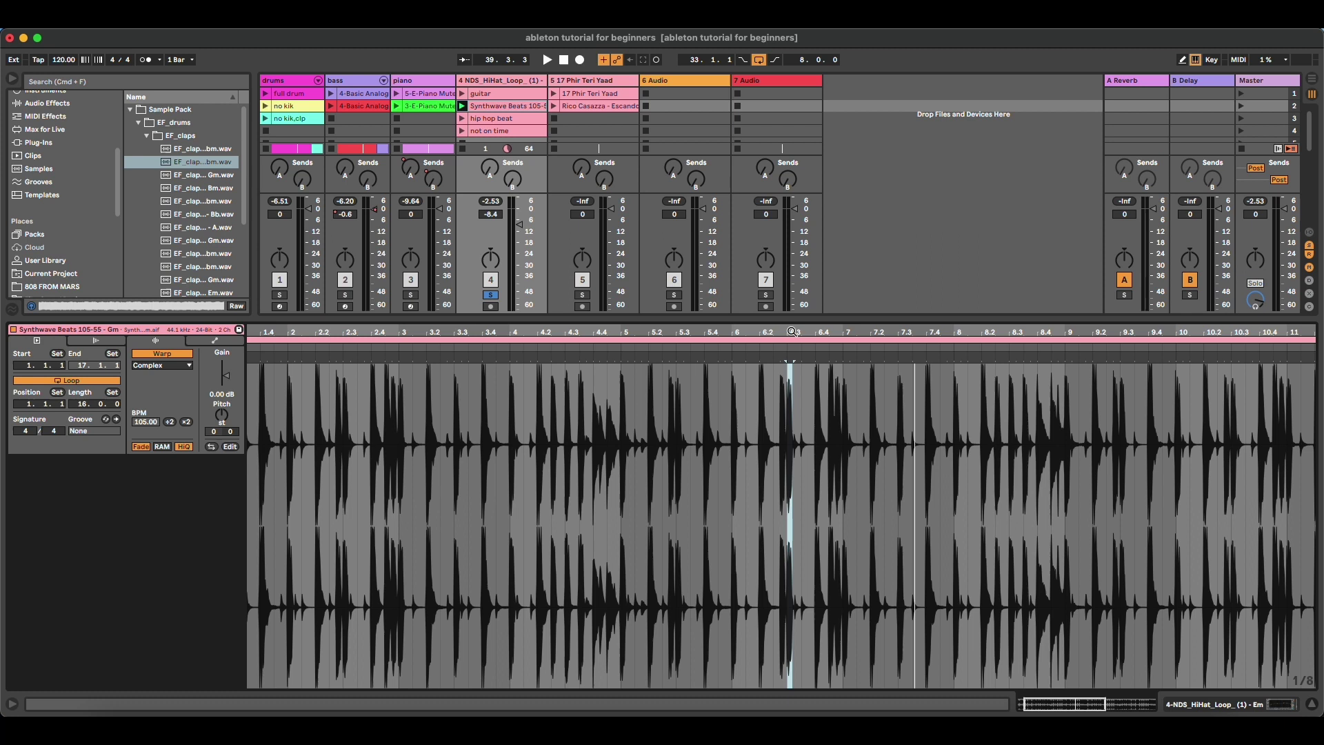
pyautogui.moveTo(791, 332); pyautogui.dragTo(792, 303)
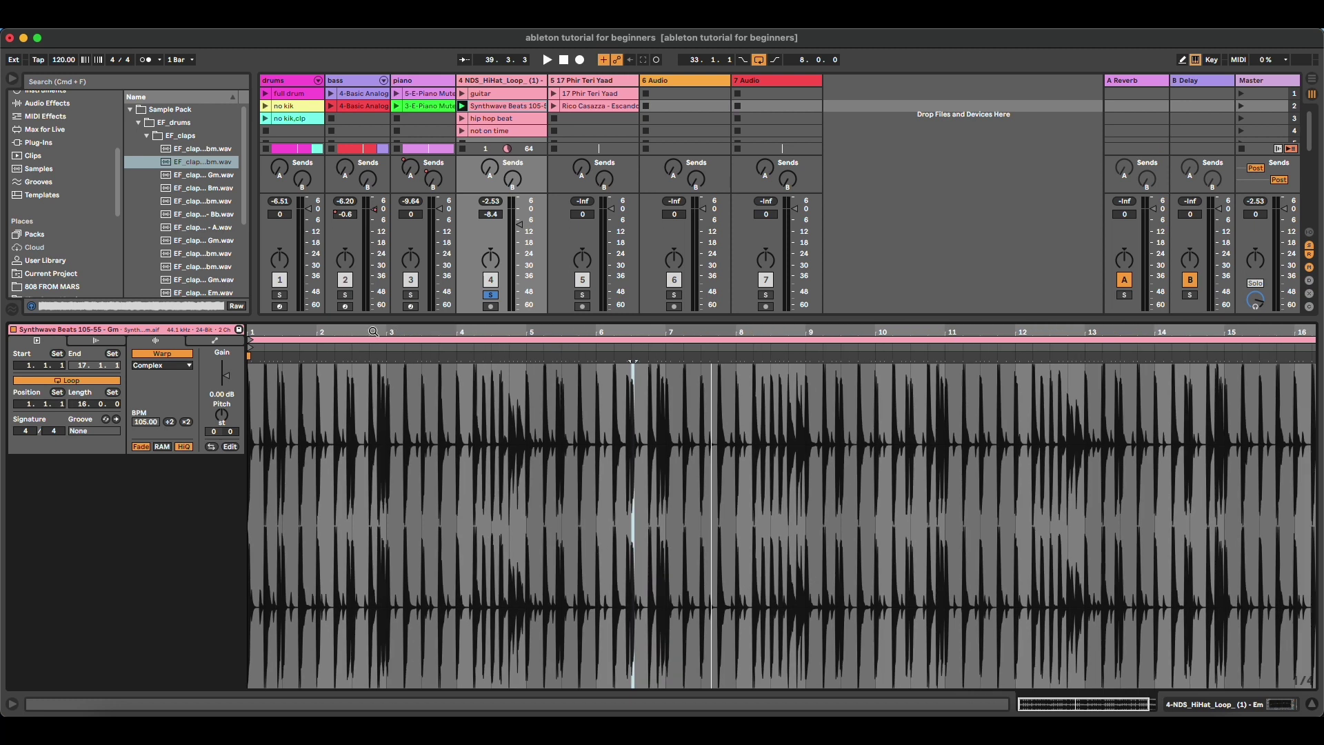
# Step: Zoom into the clip's opening bars and mark beat 1.3.1
pyautogui.moveTo(284, 389); pyautogui.dragTo(863, 389)
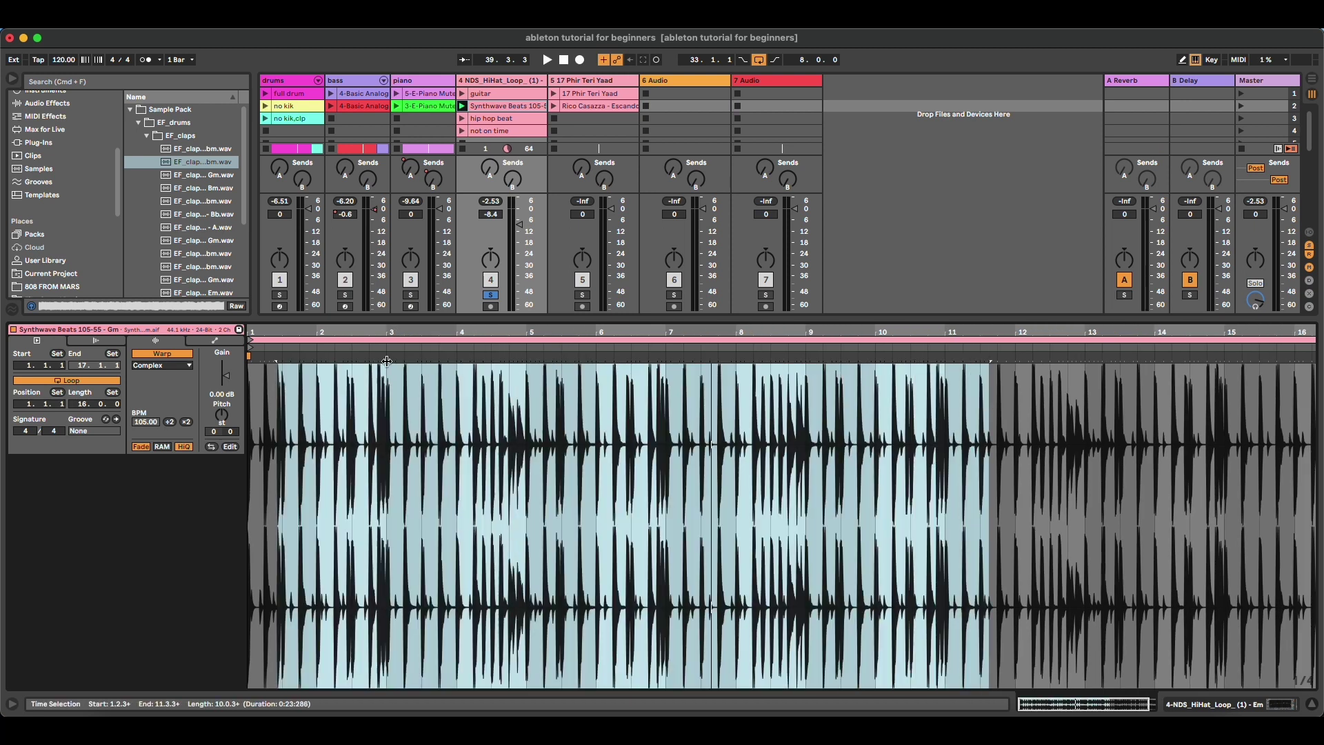
pyautogui.moveTo(290, 331); pyautogui.dragTo(428, 387)
pyautogui.click(427, 378)
pyautogui.moveTo(447, 332); pyautogui.dragTo(445, 375)
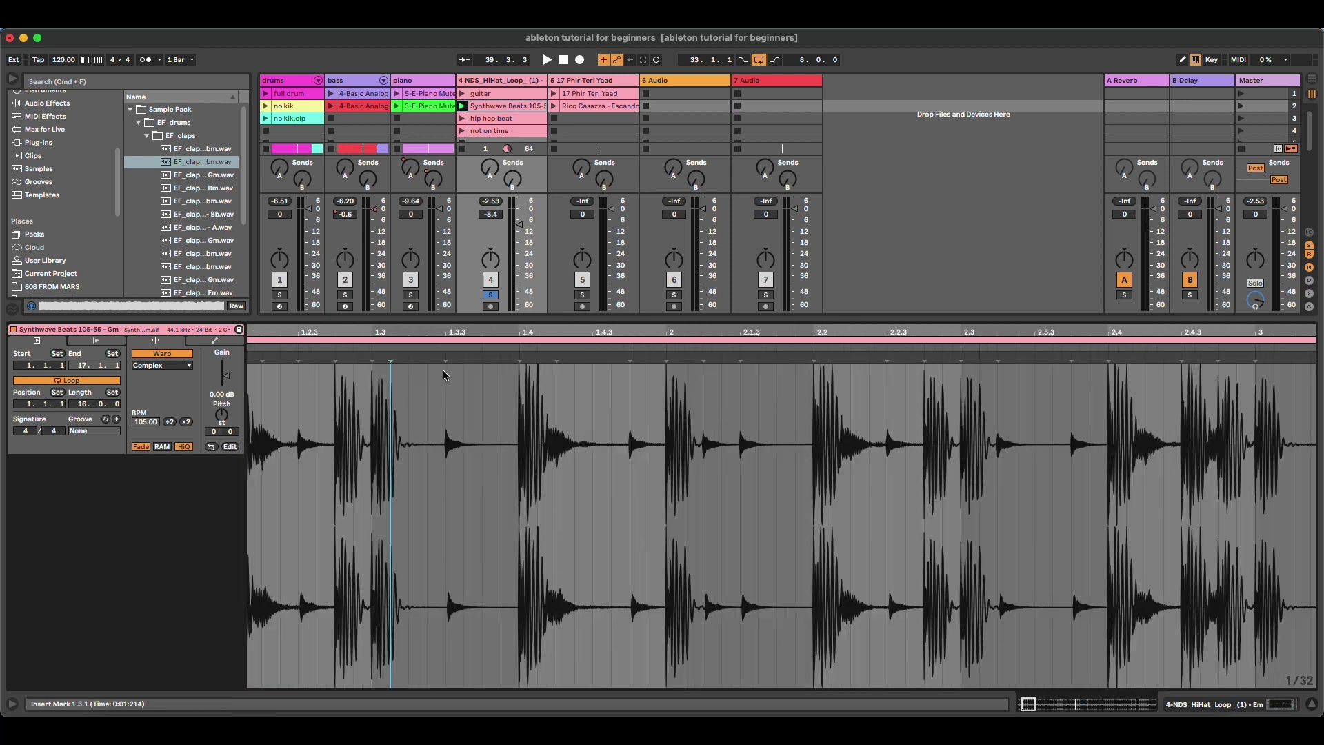
pyautogui.moveTo(375, 335); pyautogui.dragTo(372, 330)
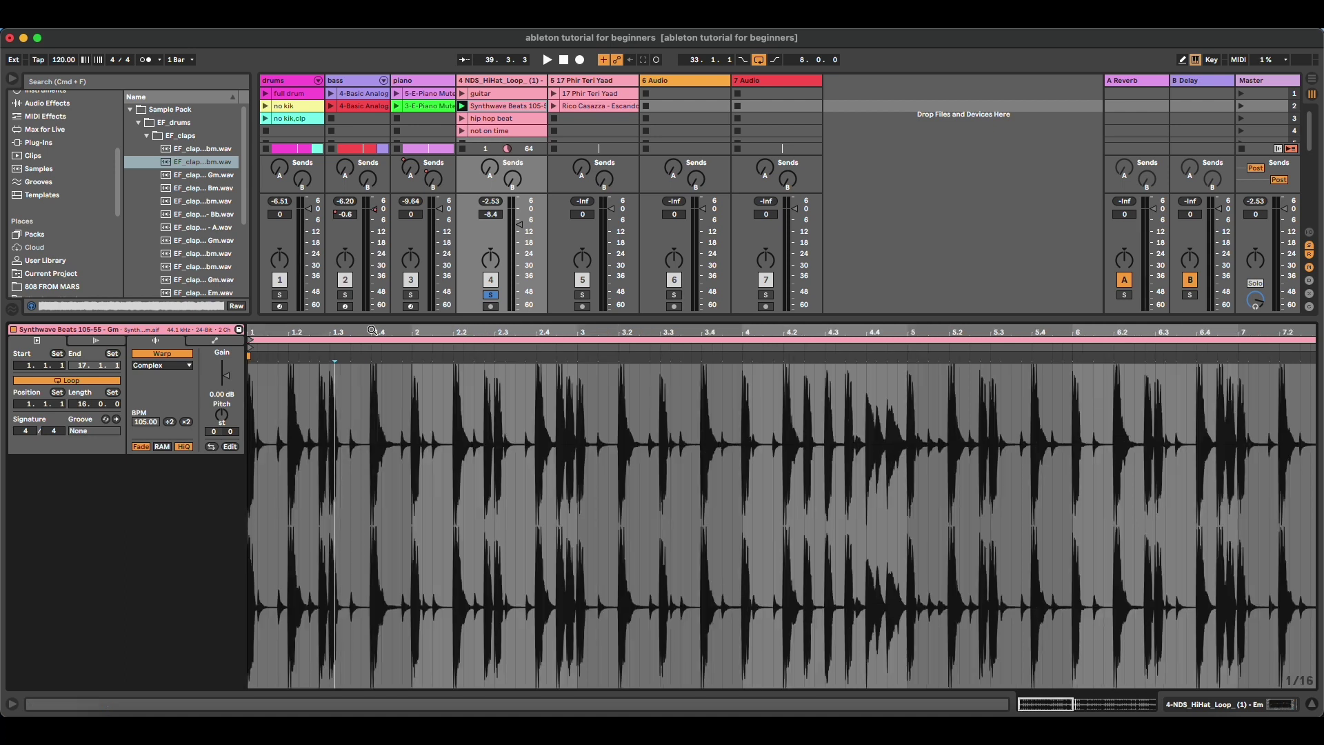
# Step: Turn on the metronome, play and stop the clip, and restore the session grid's height
pyautogui.click(151, 62)
pyautogui.press('space')
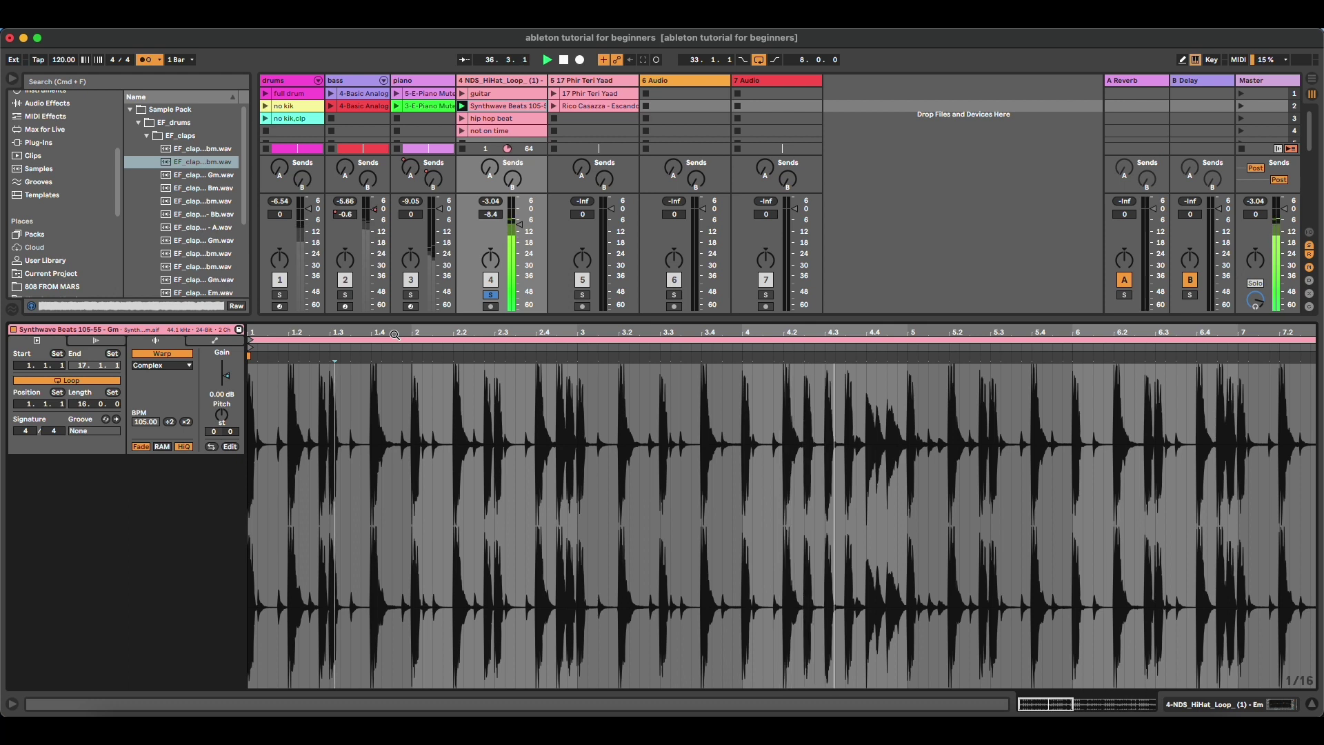
pyautogui.press('space')
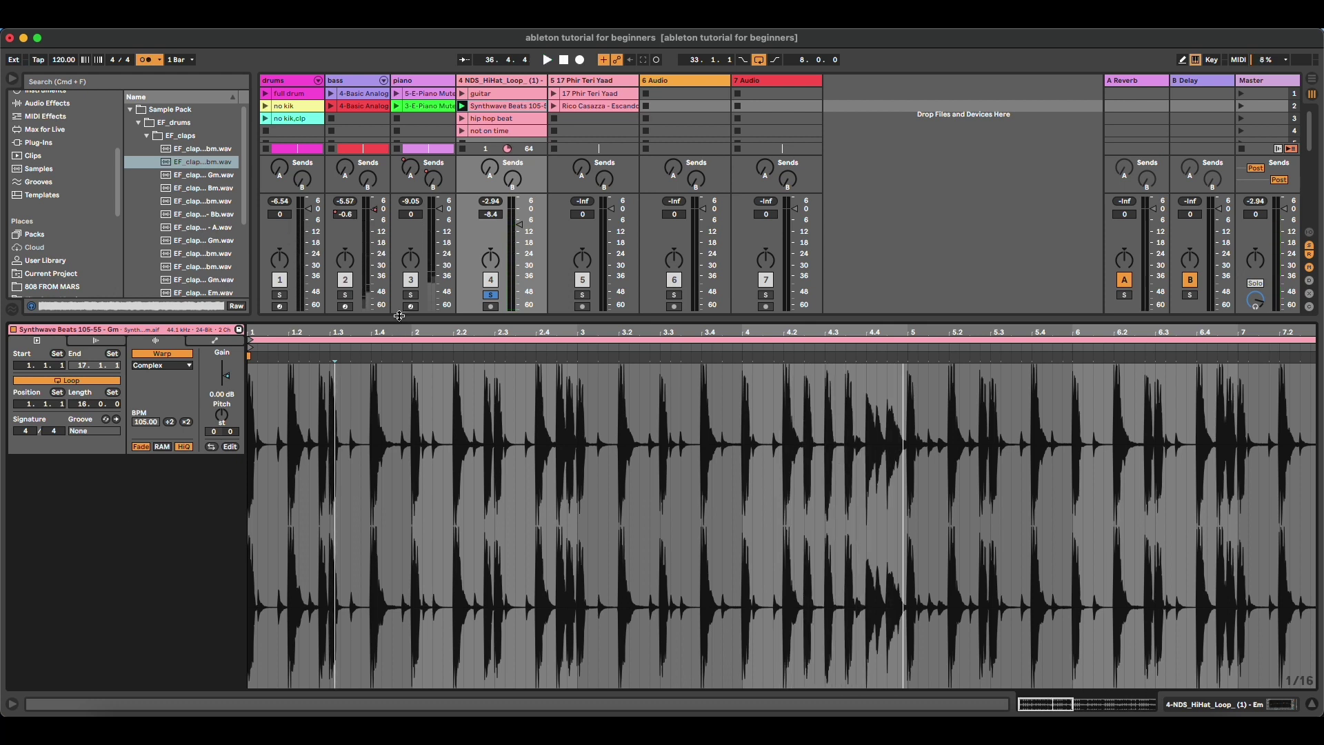
pyautogui.moveTo(399, 316); pyautogui.dragTo(409, 553)
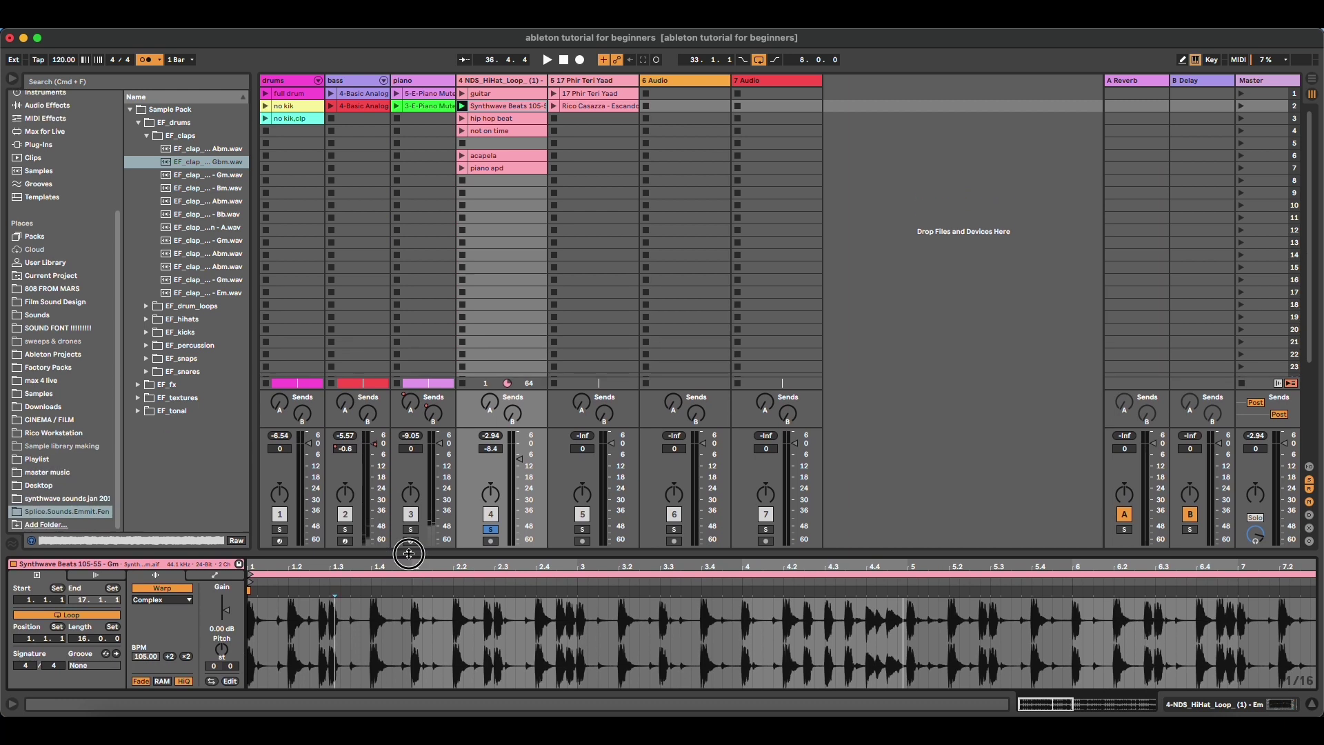
# Step: Launch the not on time clip and switch its warp mode from Complex to Beats
pyautogui.click(493, 131)
pyautogui.moveTo(580, 554); pyautogui.dragTo(582, 269)
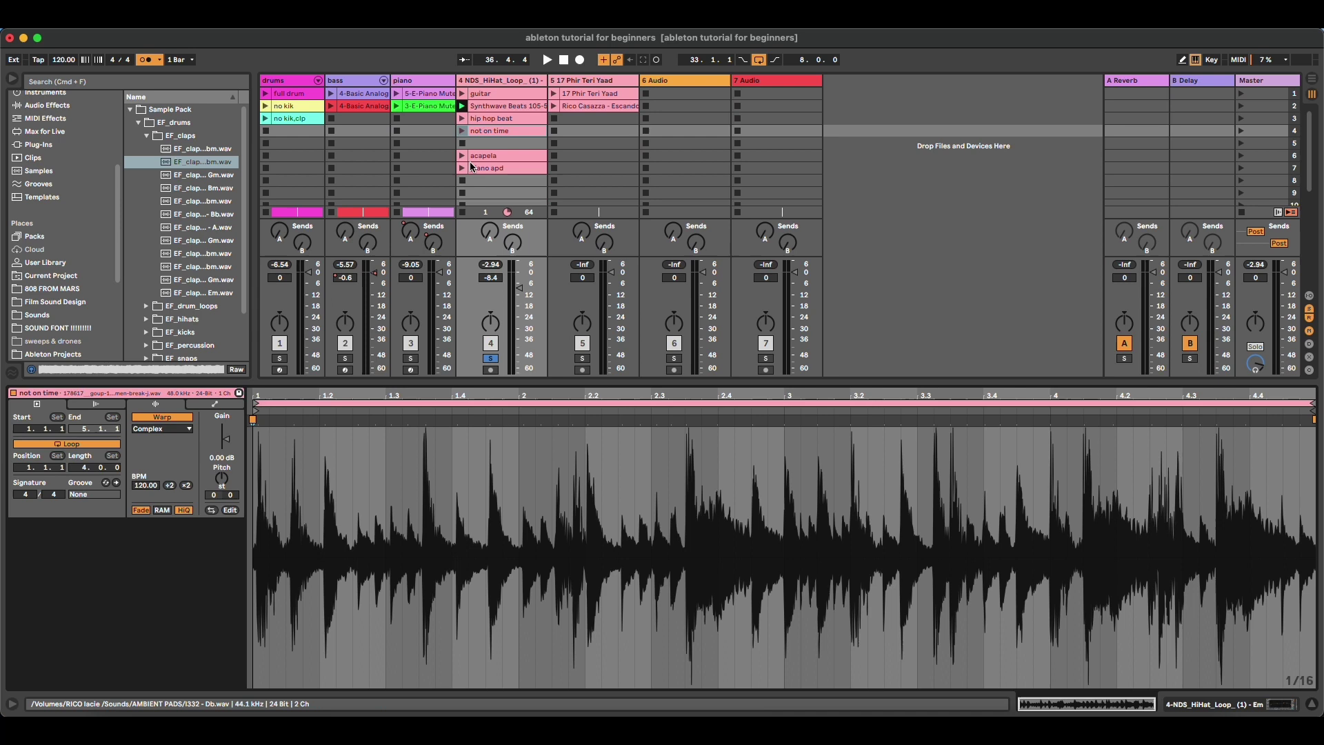
pyautogui.click(462, 130)
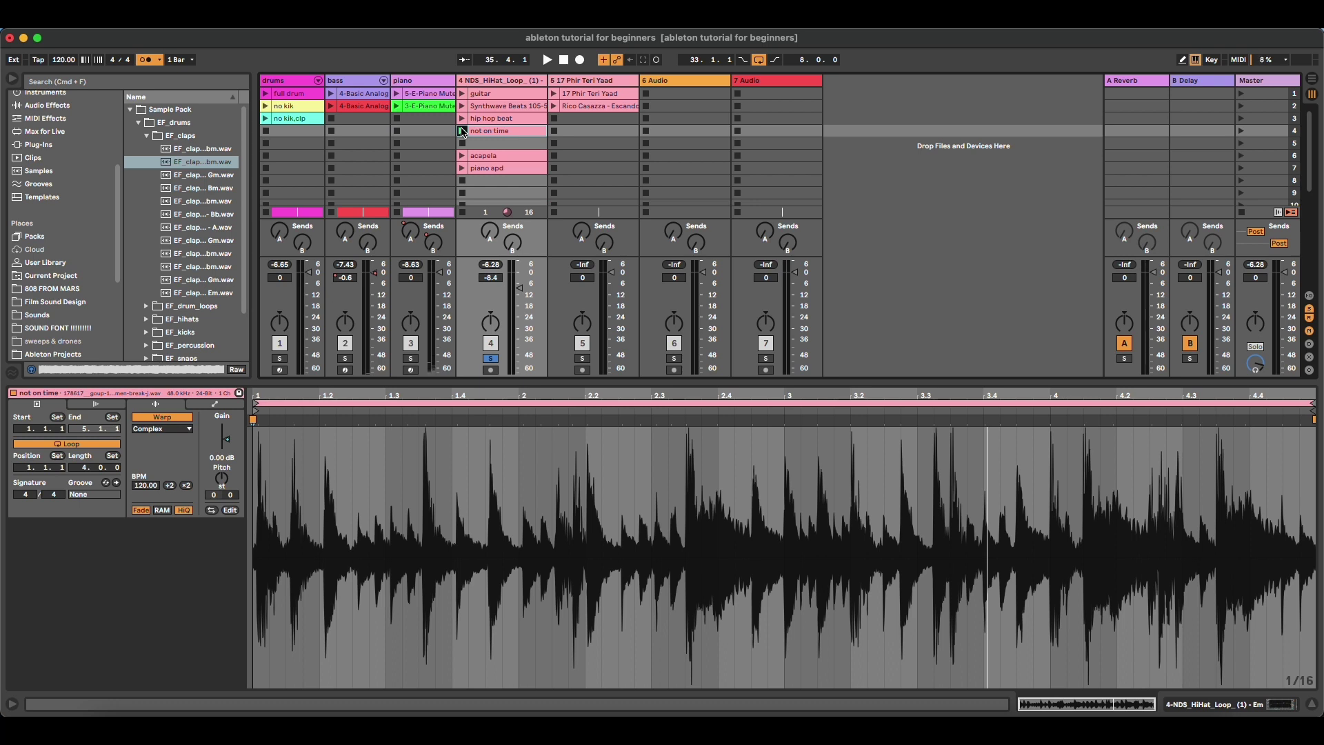
pyautogui.click(462, 131)
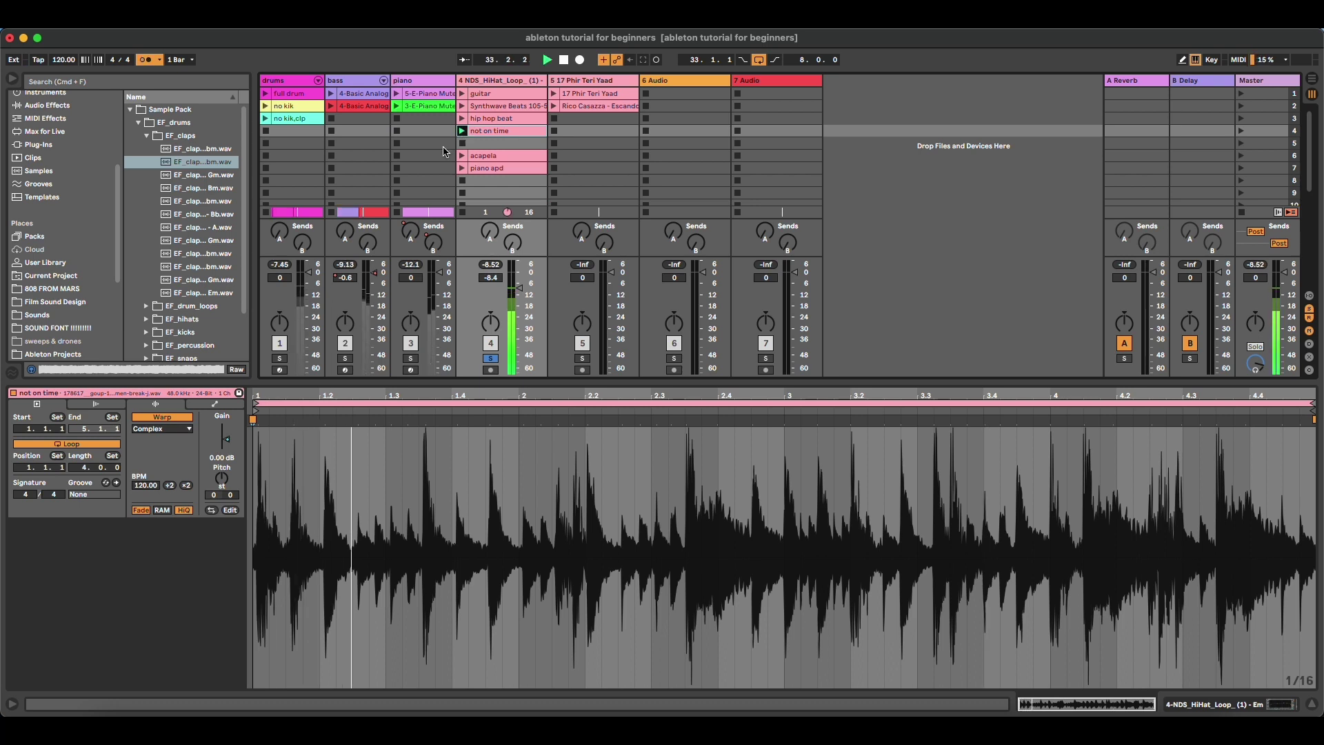
pyautogui.click(158, 432)
pyautogui.click(156, 439)
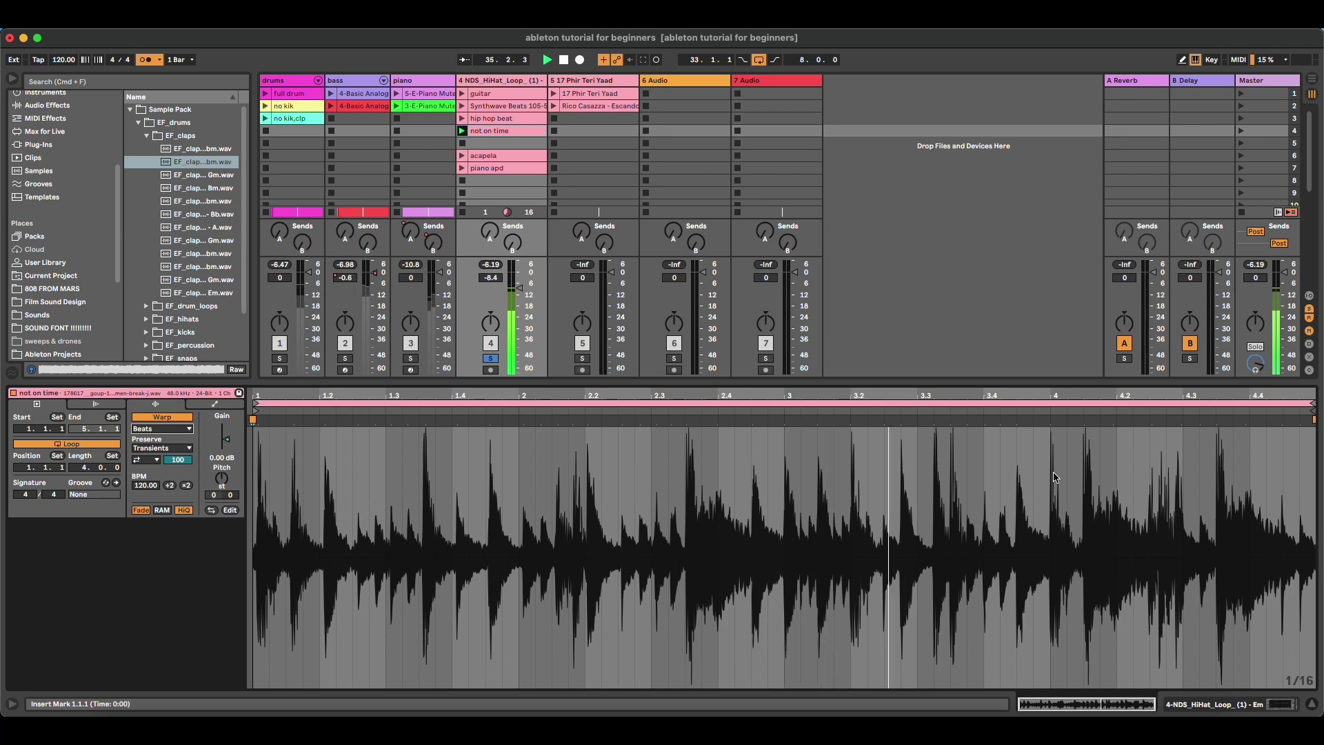
pyautogui.moveTo(261, 394); pyautogui.dragTo(261, 448)
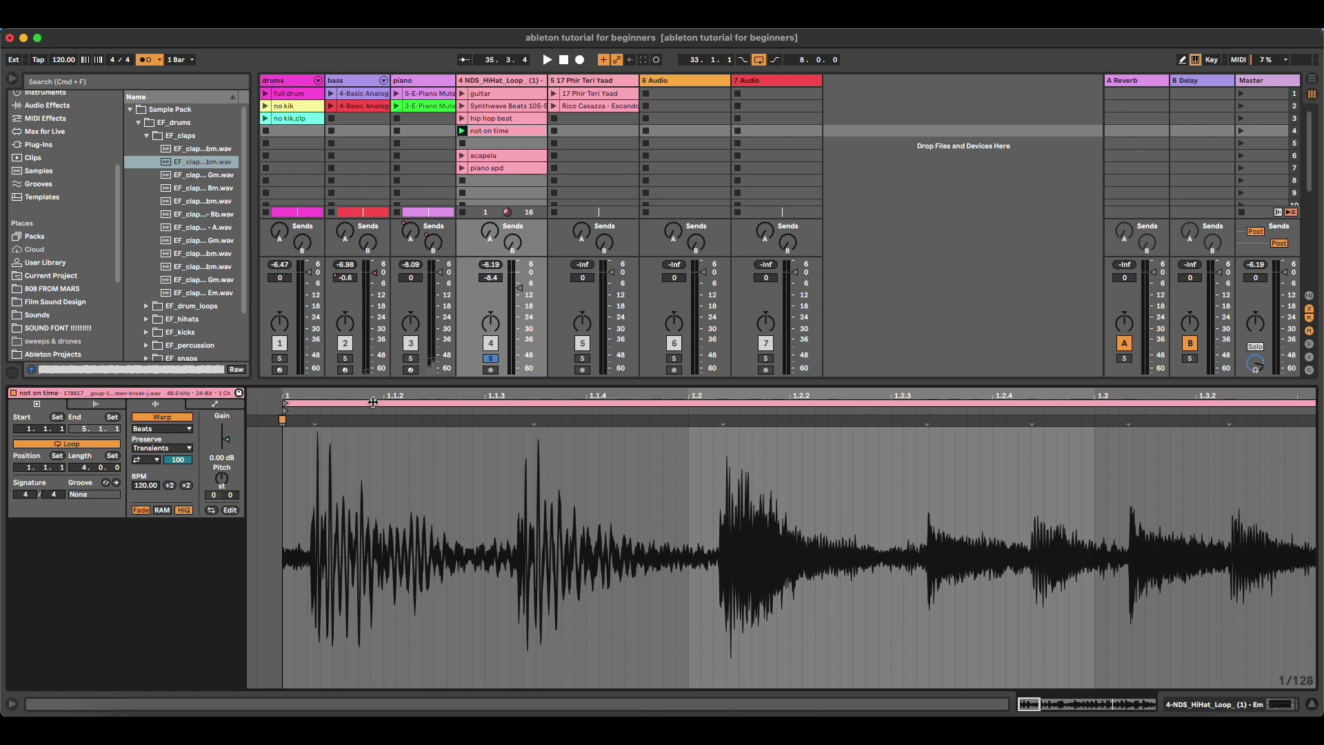
pyautogui.moveTo(373, 402); pyautogui.dragTo(272, 400)
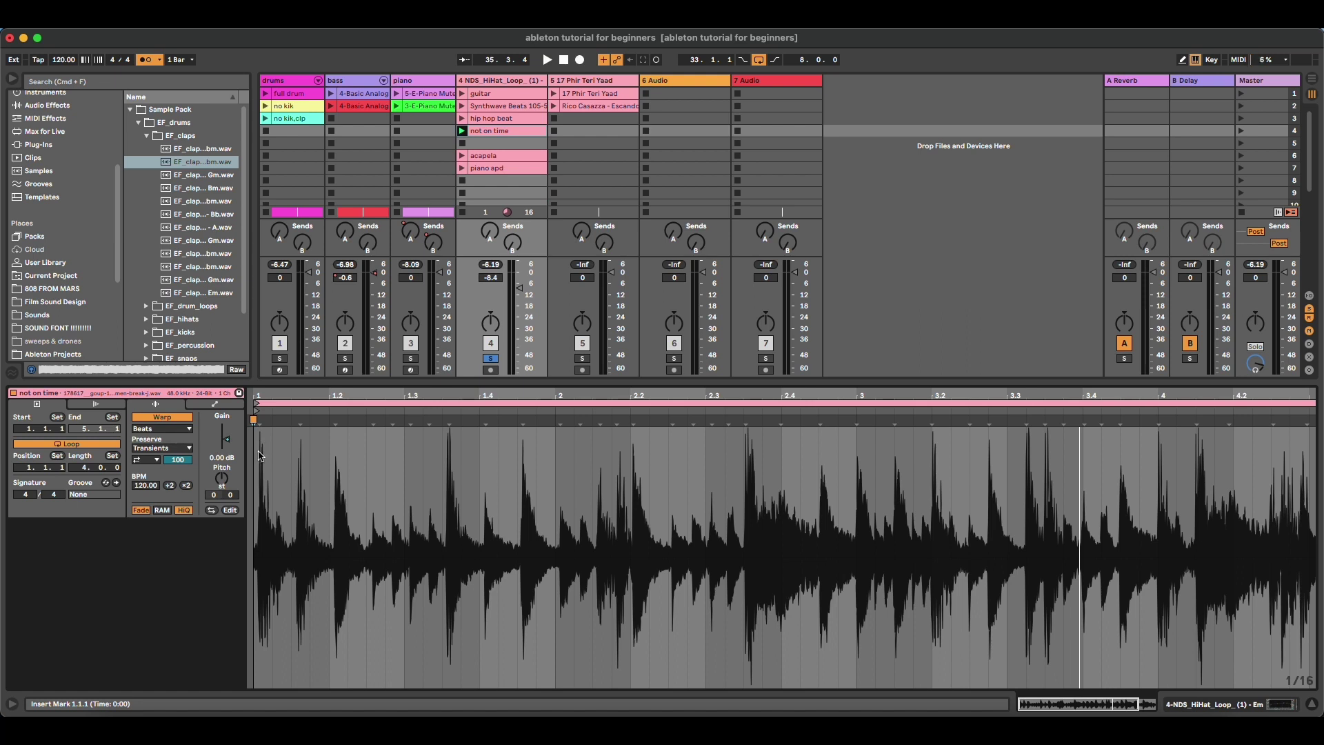
pyautogui.click(279, 412)
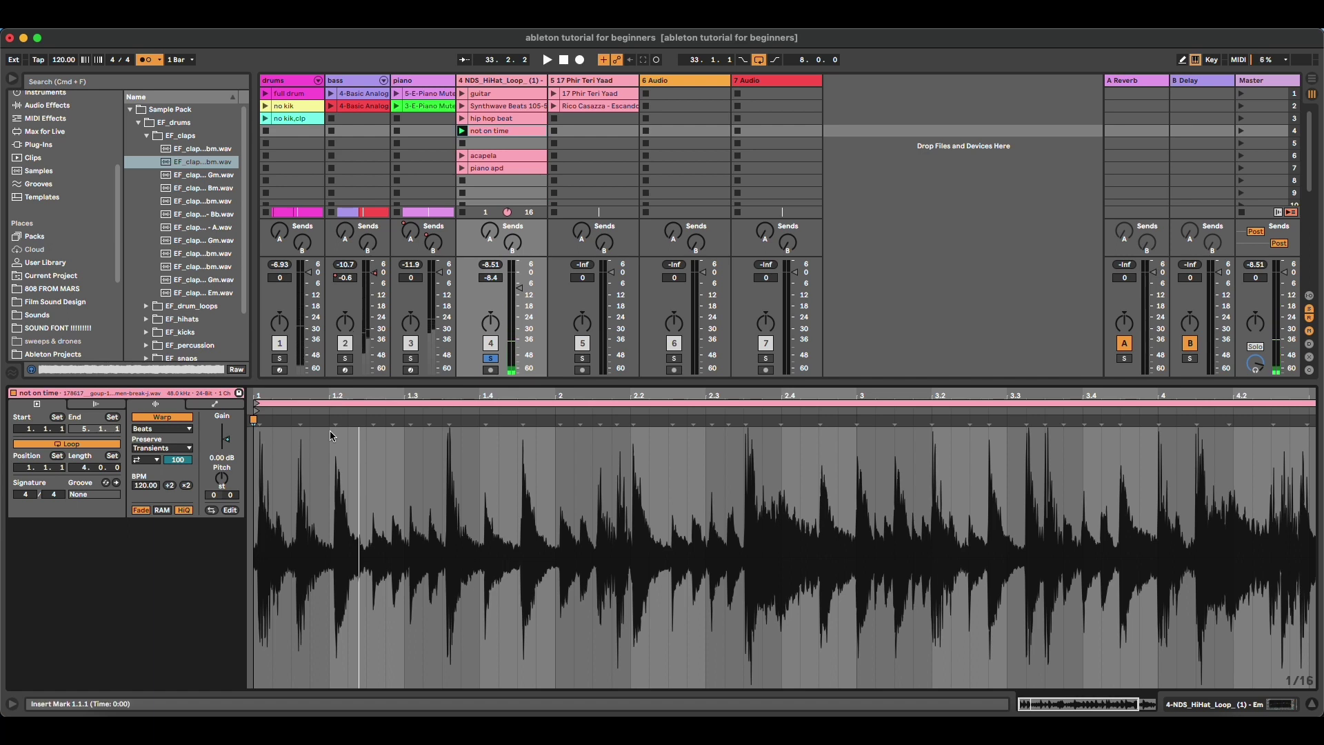
pyautogui.moveTo(329, 430); pyautogui.dragTo(334, 433)
pyautogui.press('space')
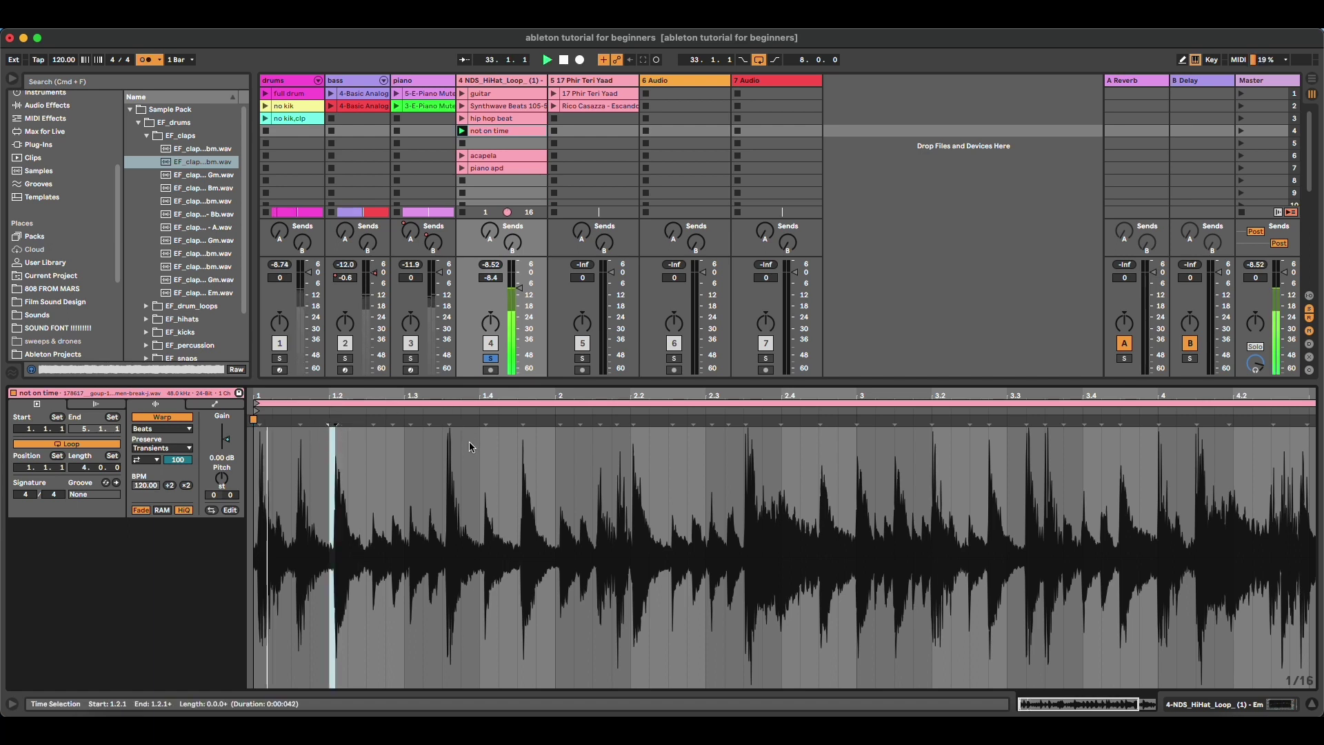
pyautogui.press('space')
pyautogui.moveTo(405, 451); pyautogui.dragTo(1055, 464)
pyautogui.click(559, 463)
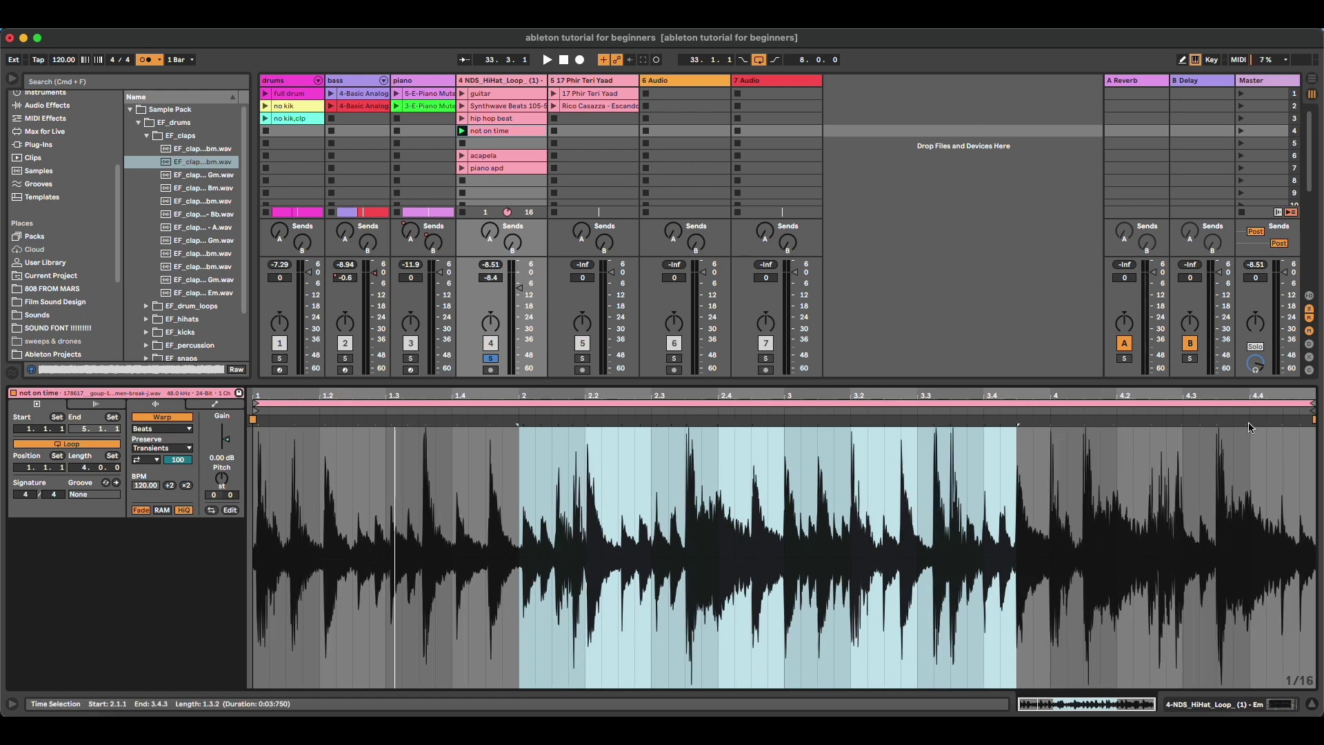
pyautogui.press('space')
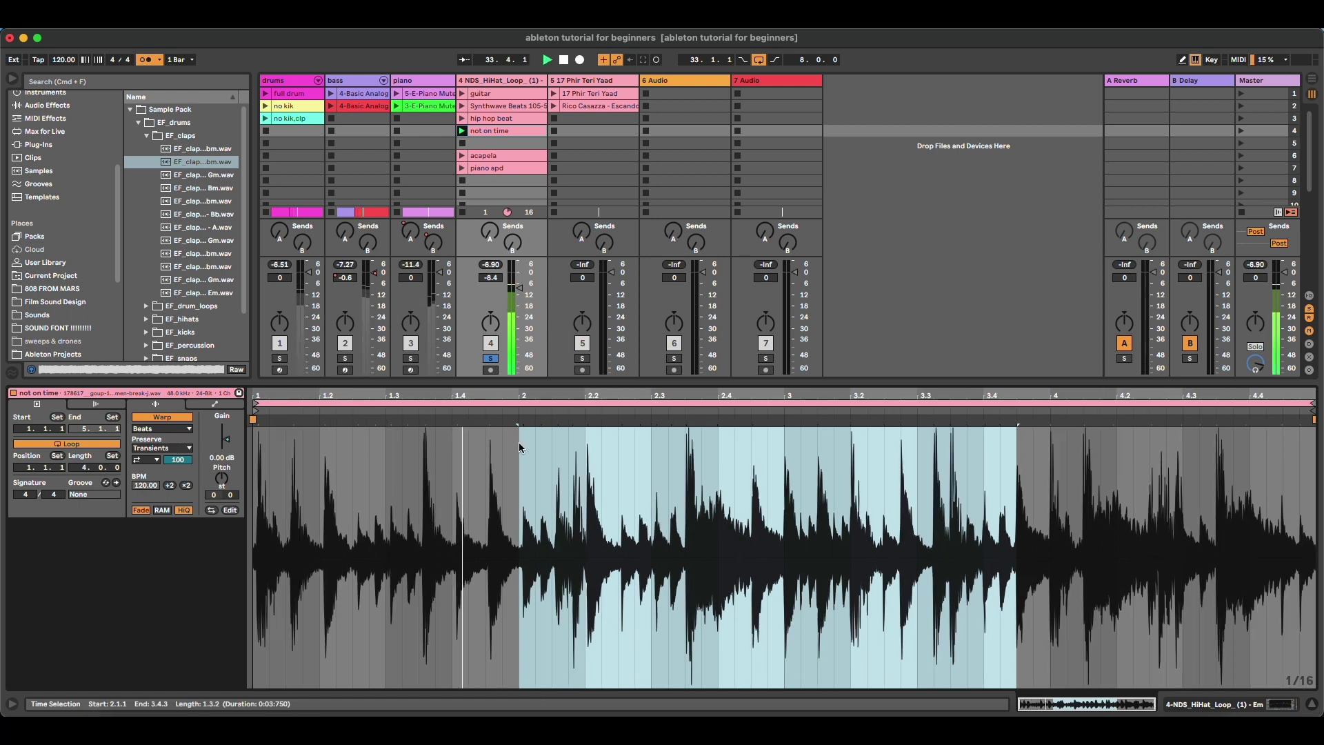
pyautogui.click(816, 449)
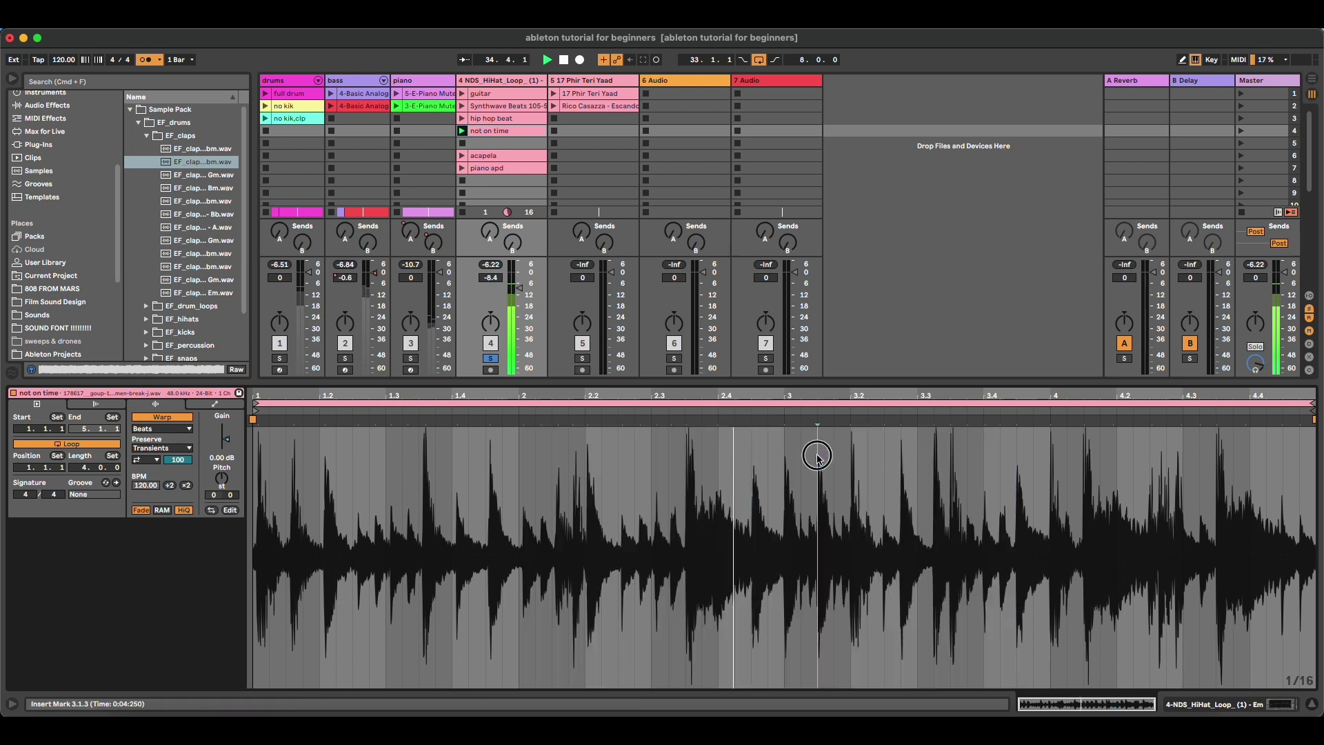
pyautogui.moveTo(1055, 436); pyautogui.dragTo(1311, 445)
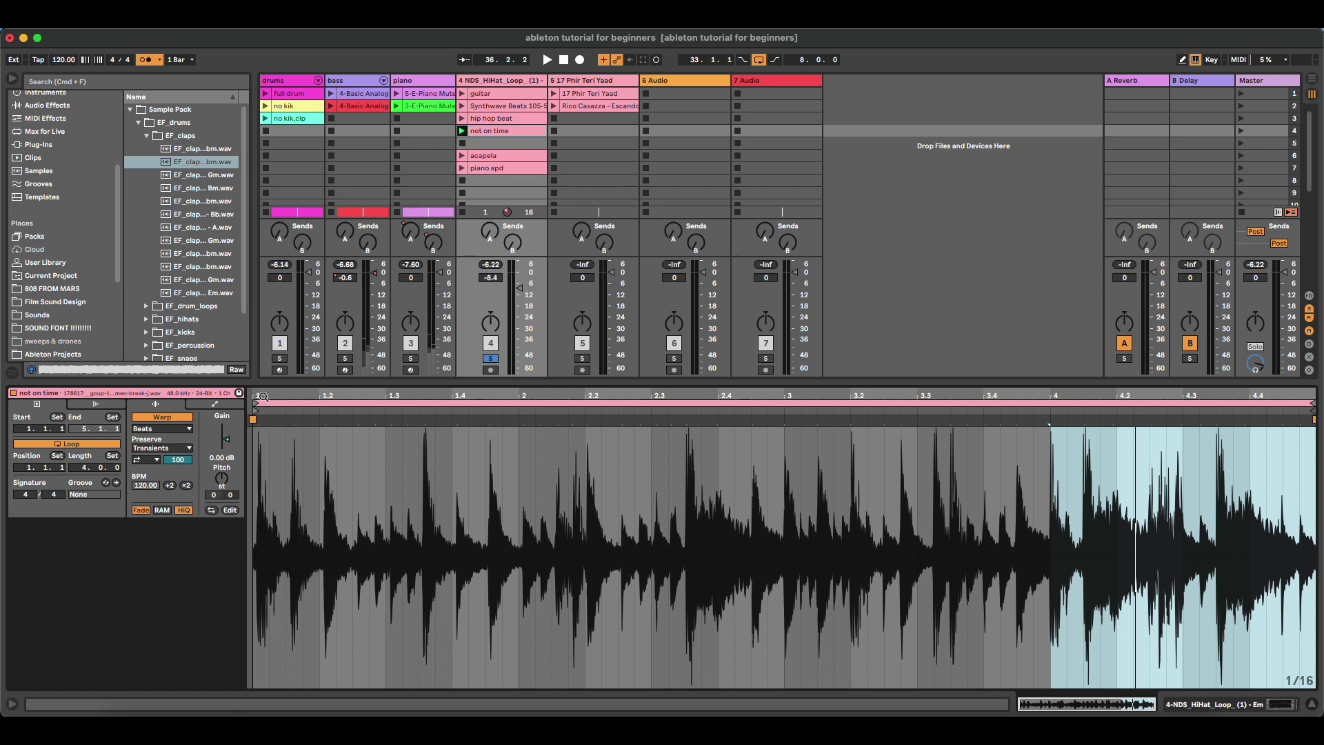
pyautogui.moveTo(262, 396)
pyautogui.mouseDown()
pyautogui.moveTo(262, 469)
pyautogui.moveTo(254, 405)
pyautogui.mouseUp()
# Step: Stretch the loop's audio so the 1.3.3 hit lands later and the 2.2 hit lands at 3.2, then play it
pyautogui.scroll(-5, 262, 466)
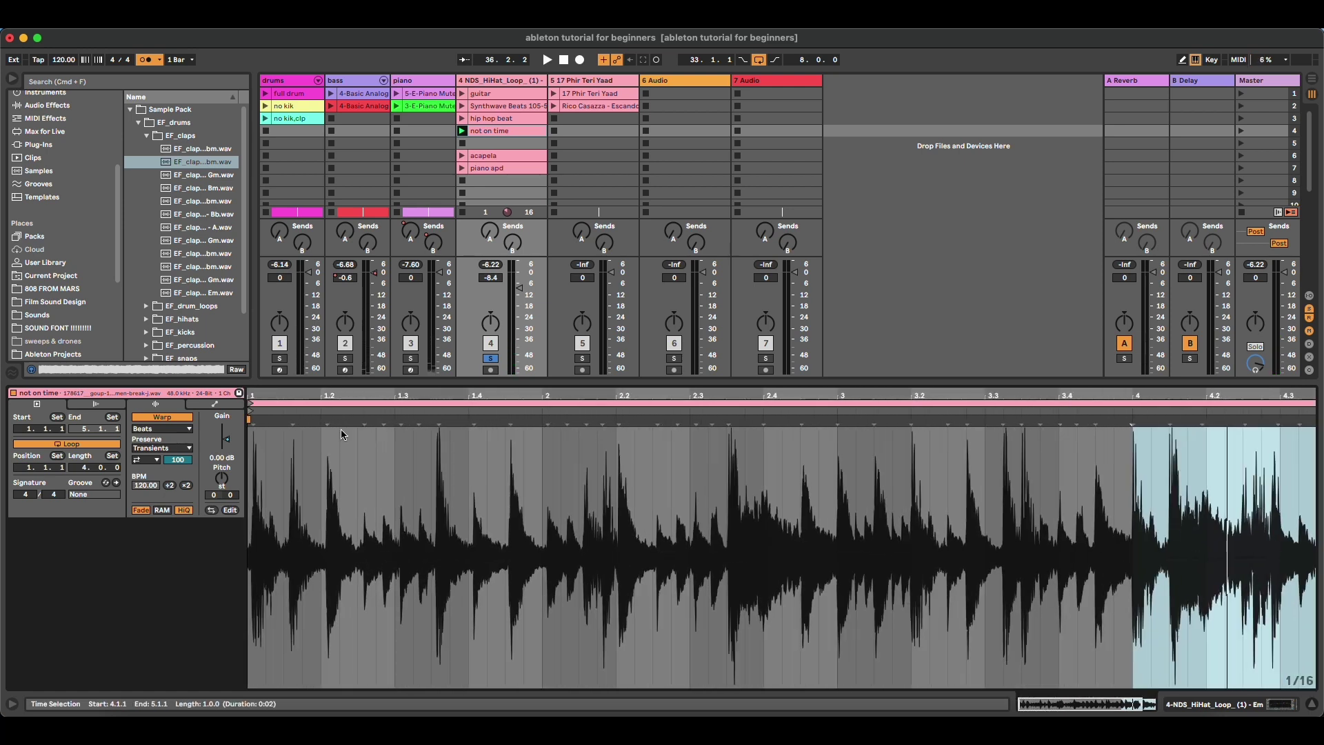
pyautogui.click(440, 424)
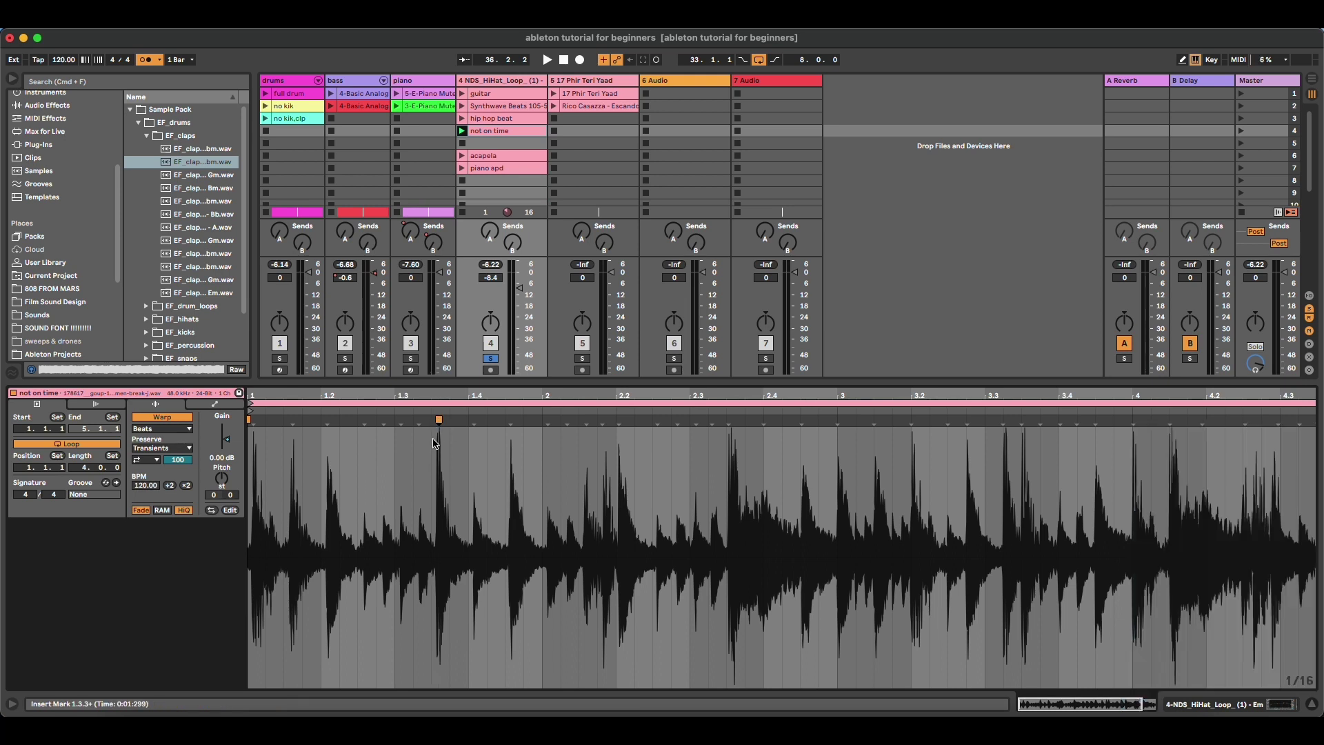
pyautogui.moveTo(439, 419)
pyautogui.mouseDown()
pyautogui.moveTo(662, 423)
pyautogui.moveTo(414, 422)
pyautogui.moveTo(878, 429)
pyautogui.moveTo(292, 423)
pyautogui.moveTo(1002, 449)
pyautogui.moveTo(376, 444)
pyautogui.moveTo(619, 452)
pyautogui.mouseUp()
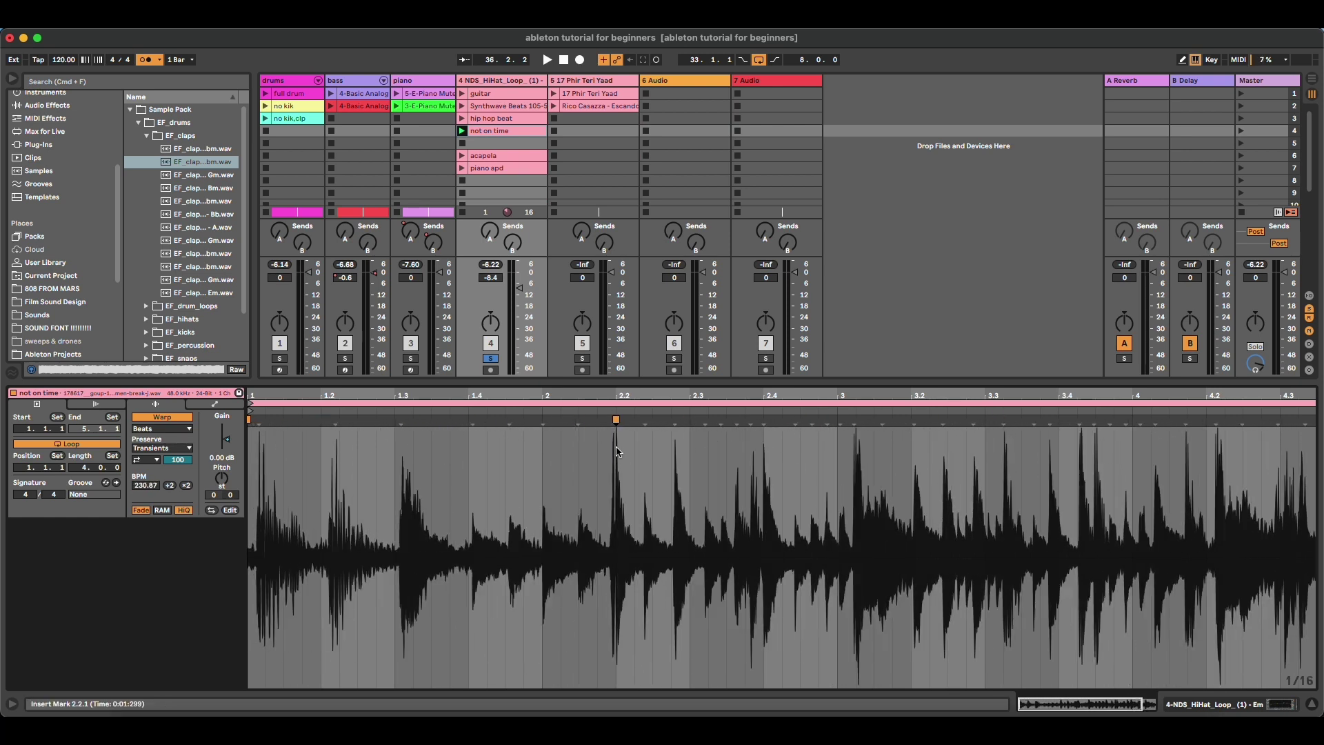
pyautogui.moveTo(616, 420); pyautogui.dragTo(907, 422)
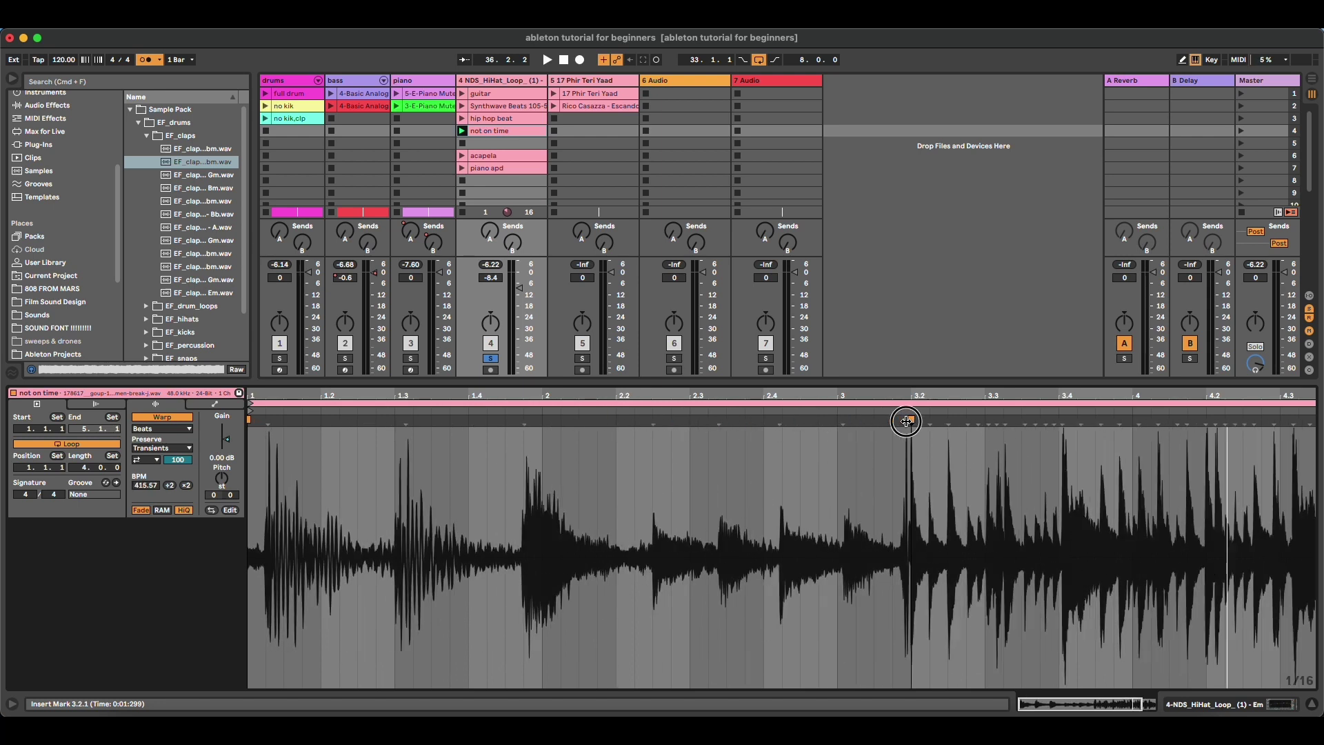
pyautogui.press('space')
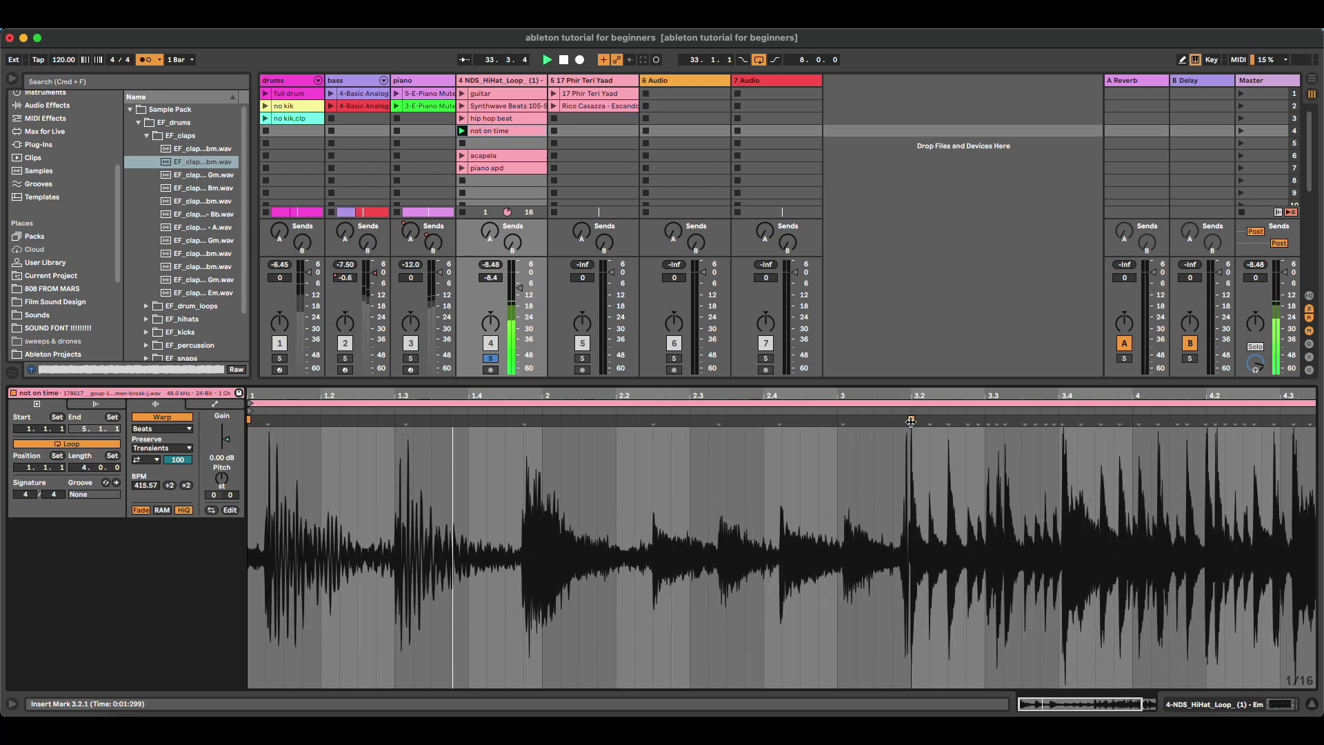
# Step: Select beats 3.2.1 to 4.4.2, move the 3.2 warp marker to about 2.2, then undo
pyautogui.moveTo(920, 397); pyautogui.dragTo(919, 376)
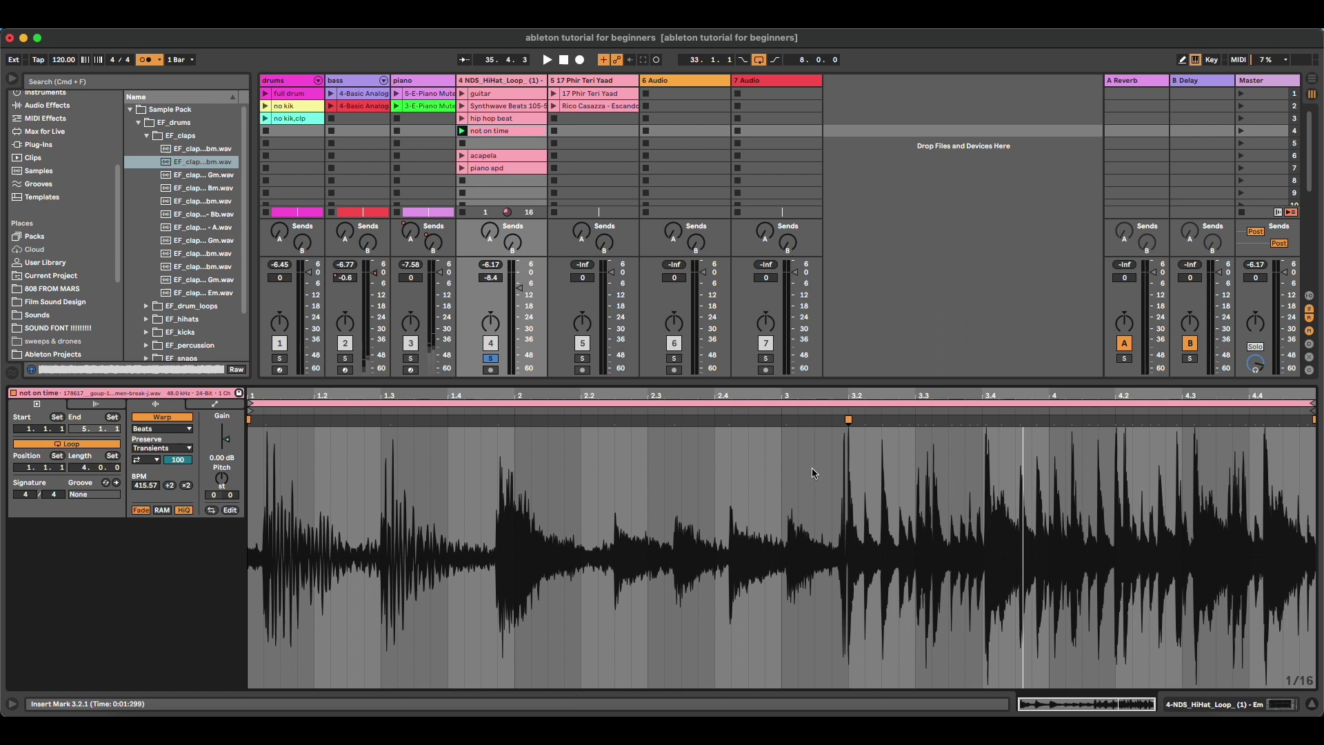
pyautogui.moveTo(846, 439); pyautogui.dragTo(1276, 455)
pyautogui.moveTo(847, 493); pyautogui.dragTo(583, 476)
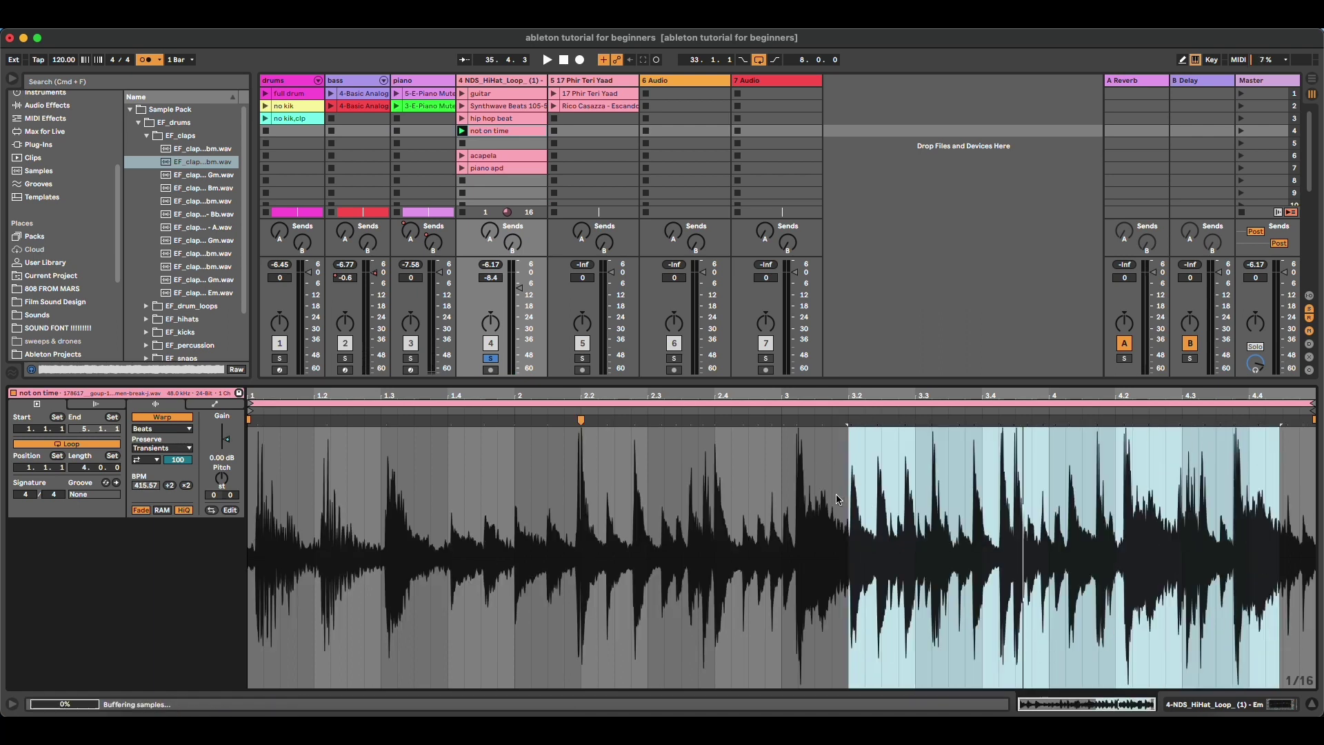
pyautogui.press('super+z')
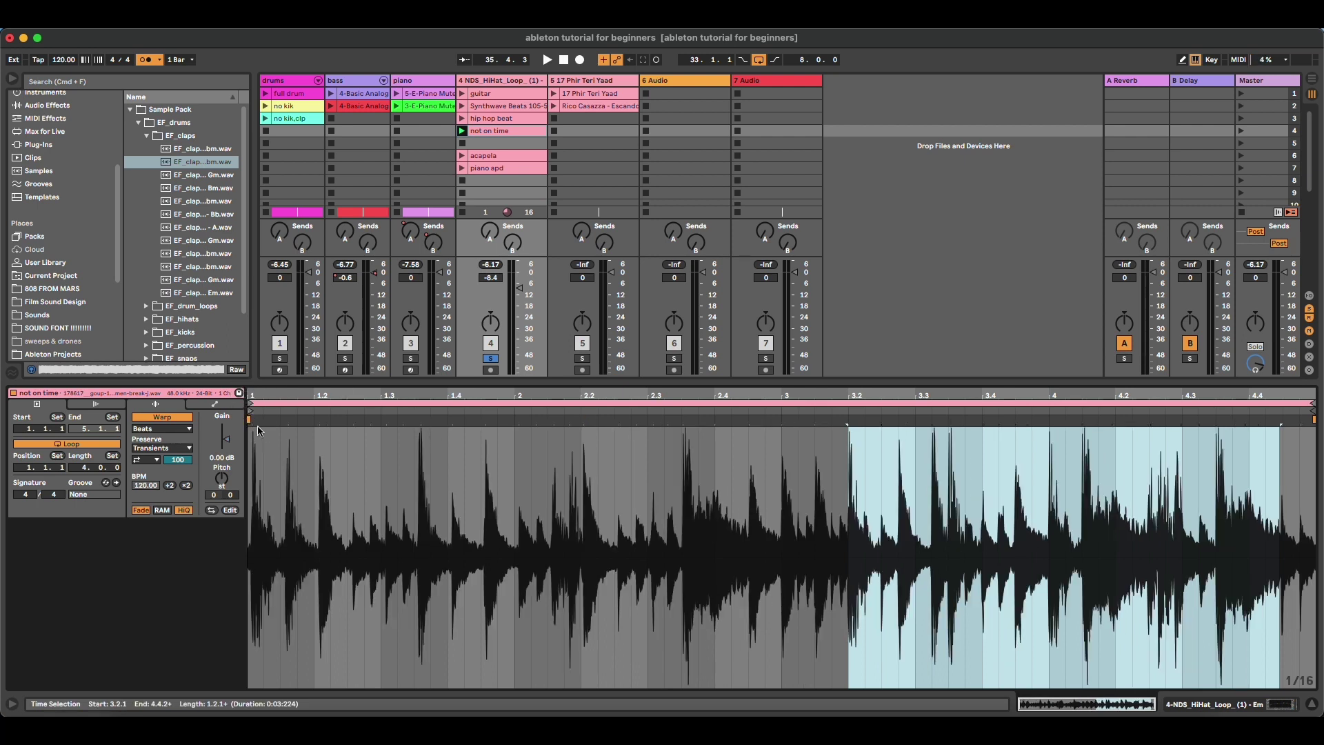
# Step: Align the first warp marker with the sound's onset for 116.16 BPM, then play and view all four bars
pyautogui.moveTo(250, 398); pyautogui.dragTo(298, 461)
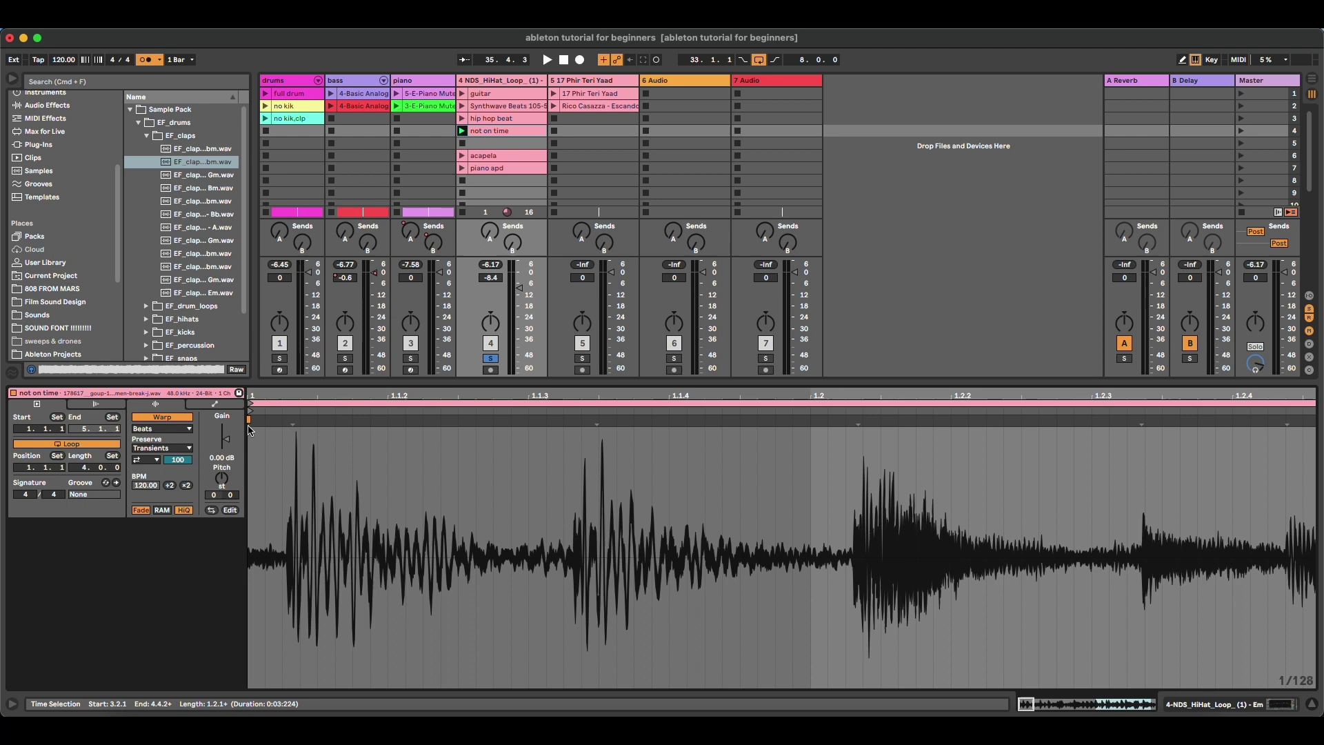
pyautogui.moveTo(274, 396); pyautogui.dragTo(286, 434)
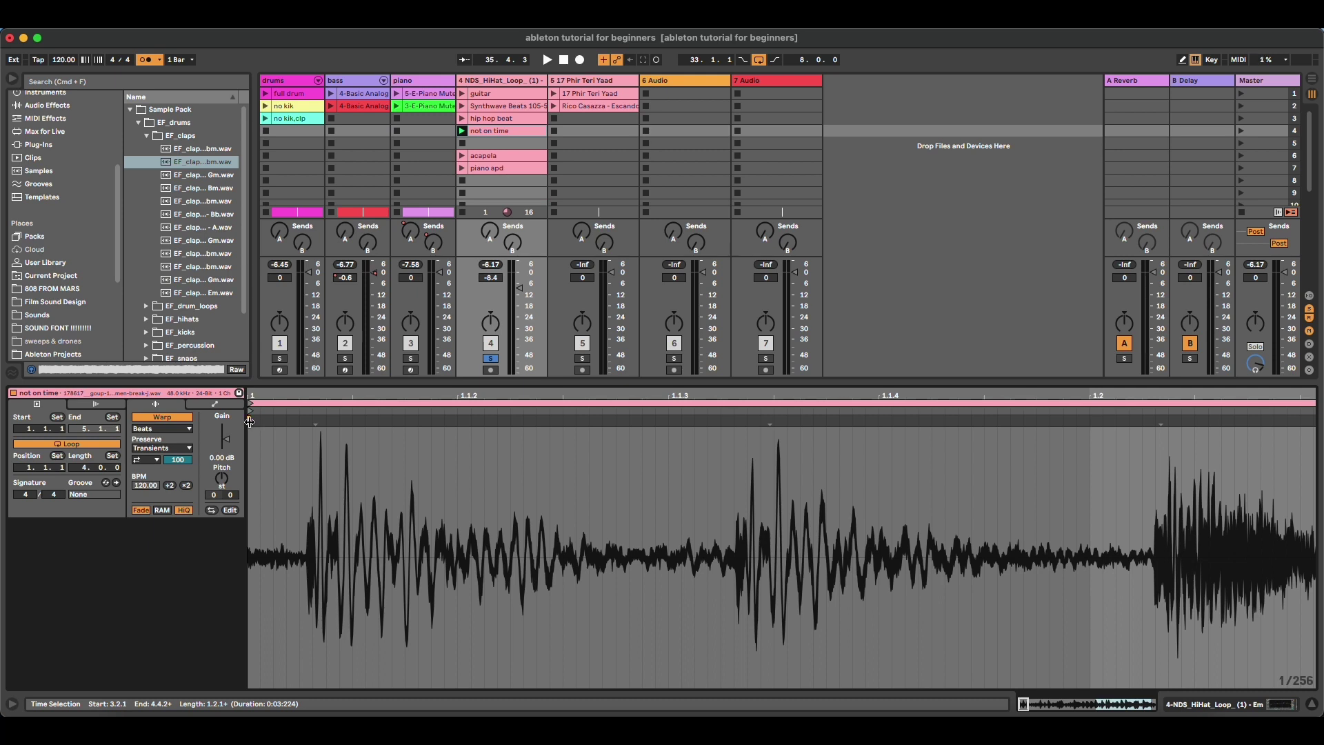
pyautogui.moveTo(249, 421)
pyautogui.mouseDown()
pyautogui.moveTo(301, 424)
pyautogui.moveTo(250, 422)
pyautogui.moveTo(290, 433)
pyautogui.moveTo(358, 422)
pyautogui.moveTo(335, 324)
pyautogui.mouseUp()
pyautogui.press('space')
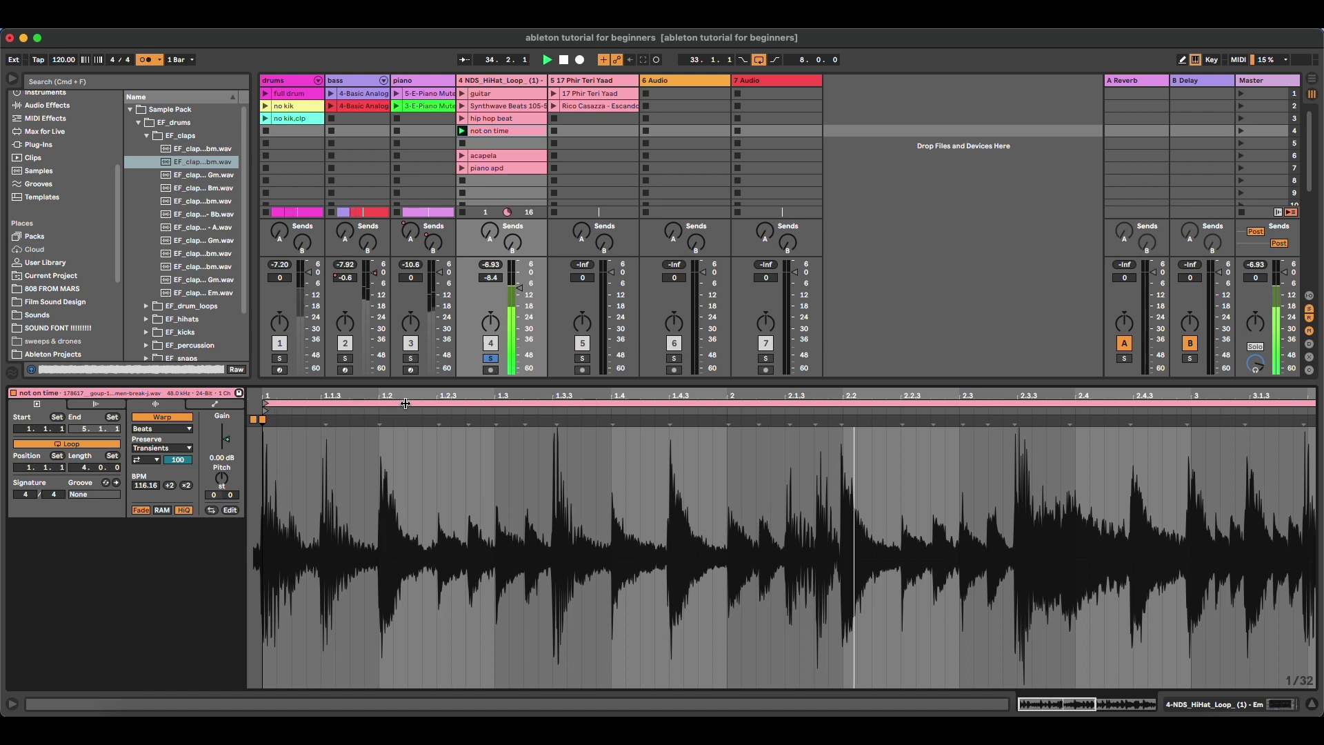
pyautogui.moveTo(407, 399); pyautogui.dragTo(406, 374)
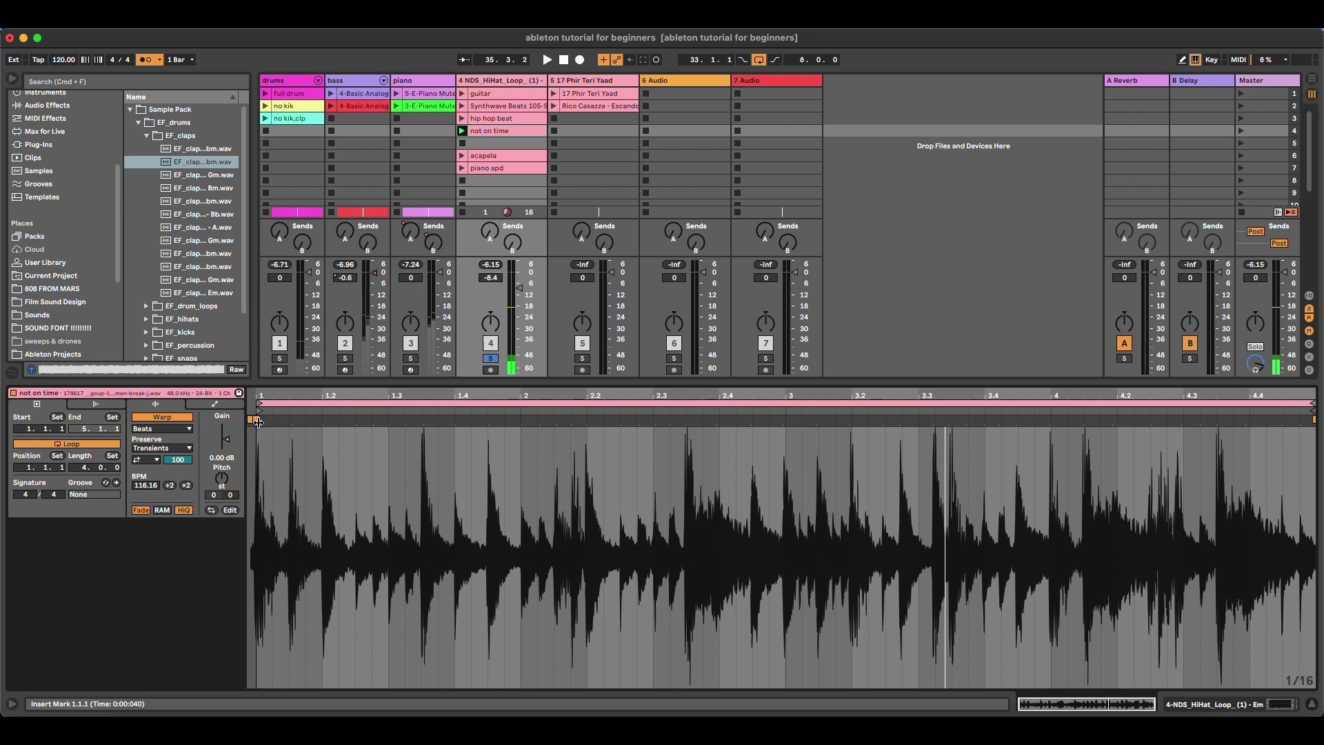
pyautogui.moveTo(256, 456); pyautogui.dragTo(290, 455)
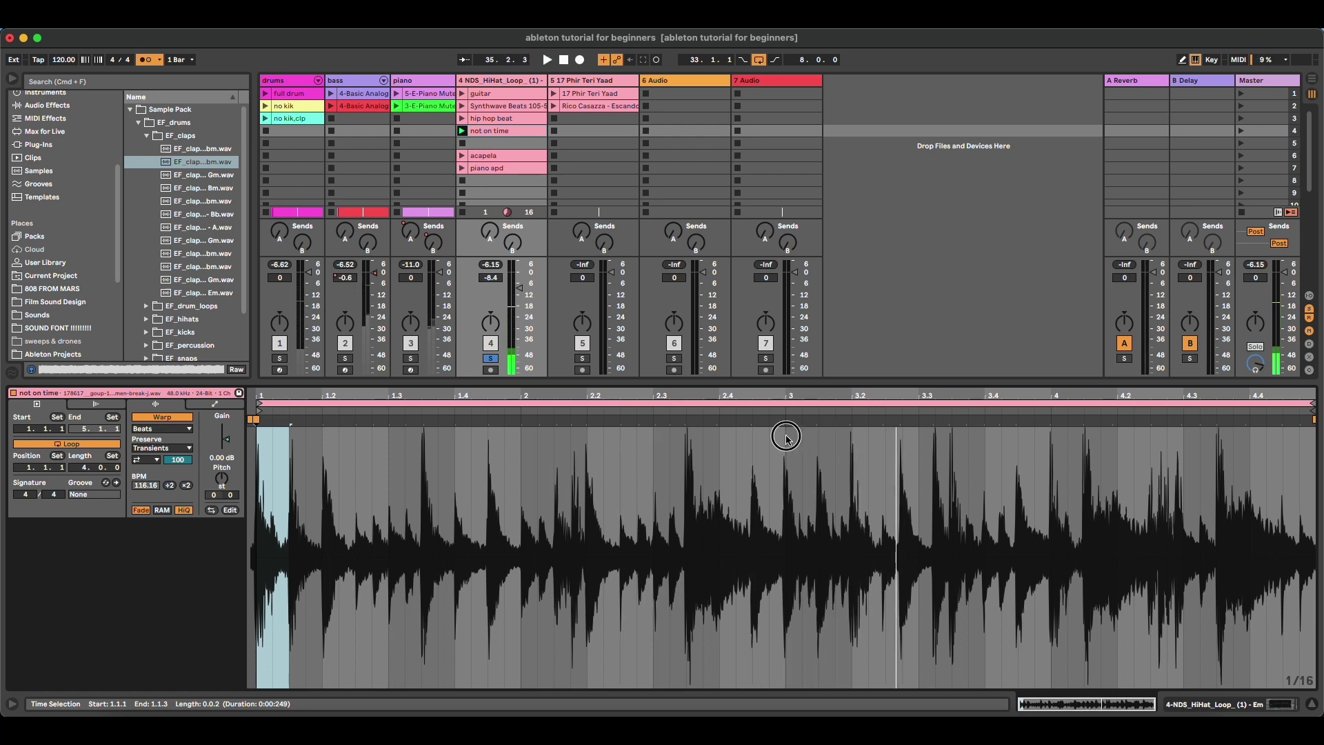
# Step: Audition bars 3–4 of the loop, add a warp marker near beat 2.3, and remove the extra marker
pyautogui.moveTo(785, 436); pyautogui.dragTo(1315, 469)
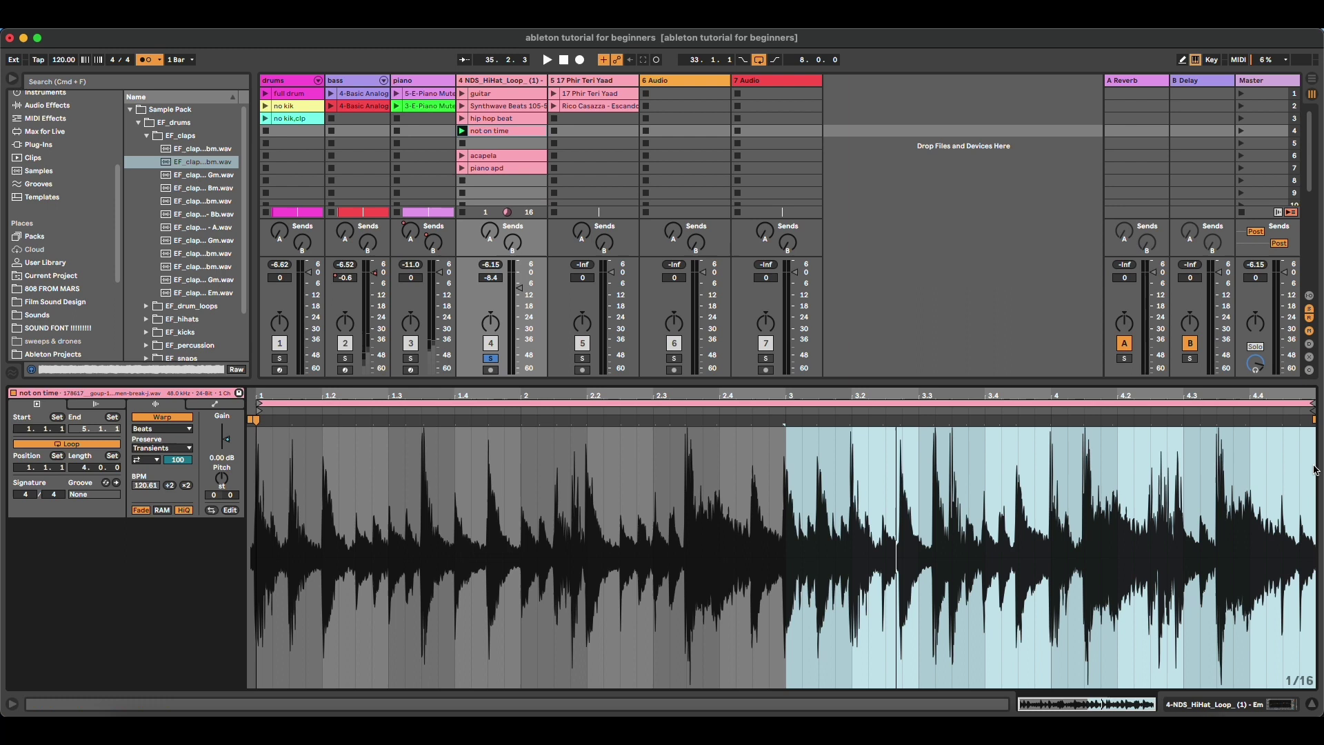
pyautogui.click(758, 405)
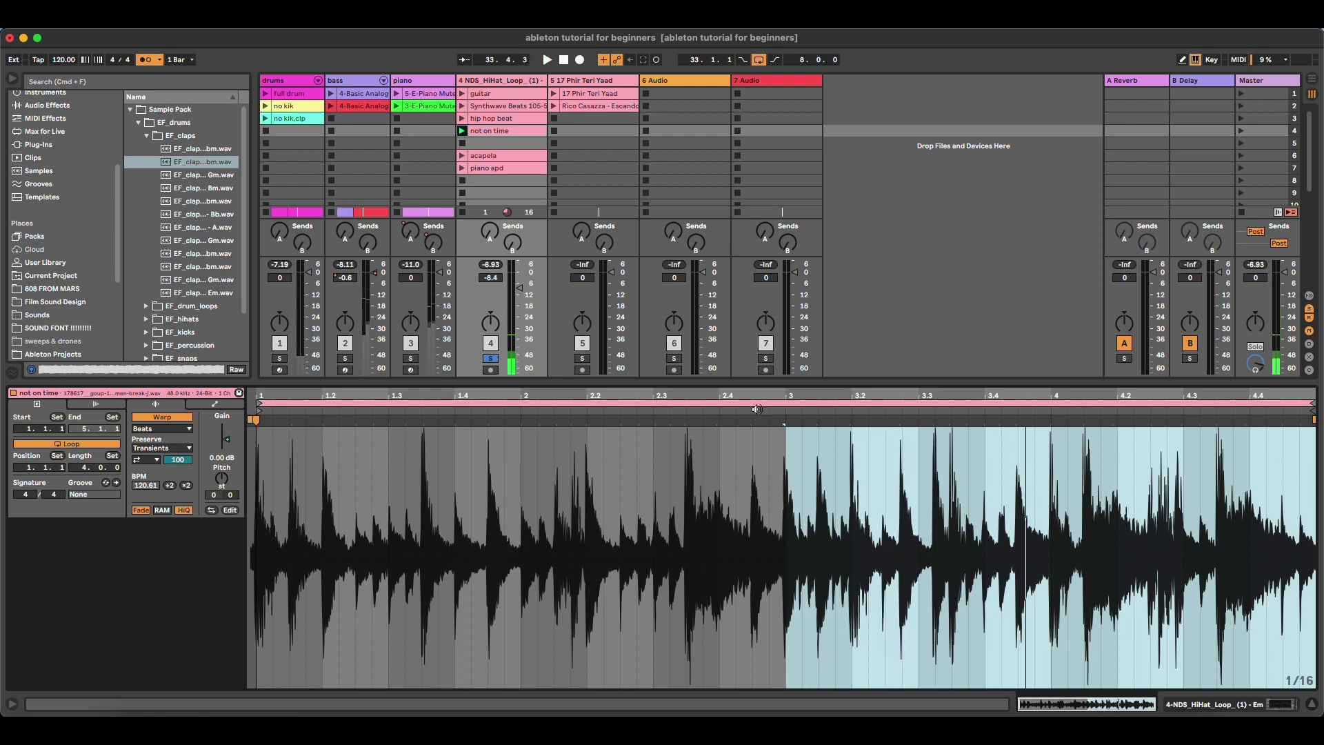
pyautogui.doubleClick(686, 422)
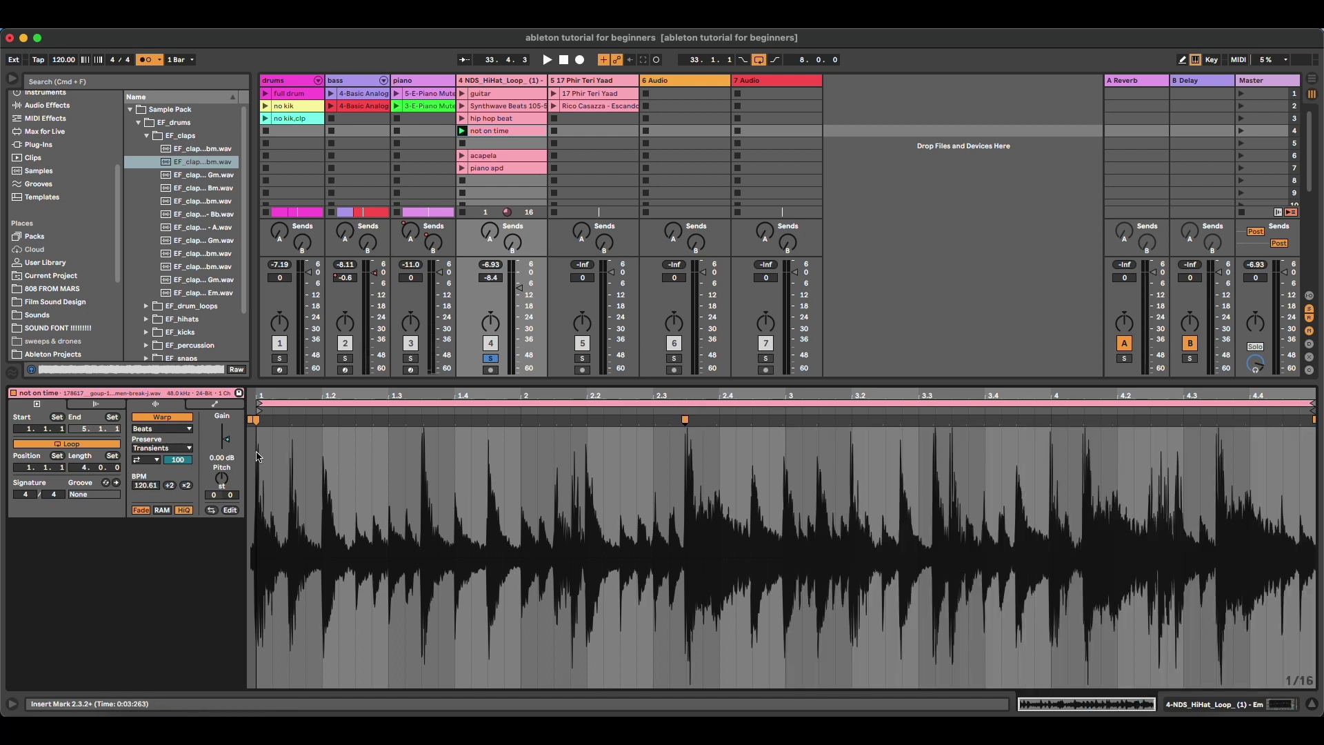
pyautogui.moveTo(257, 456); pyautogui.dragTo(578, 452)
pyautogui.moveTo(782, 420)
pyautogui.mouseDown()
pyautogui.moveTo(975, 420)
pyautogui.moveTo(849, 420)
pyautogui.moveTo(887, 420)
pyautogui.mouseUp()
pyautogui.moveTo(604, 476); pyautogui.dragTo(548, 478)
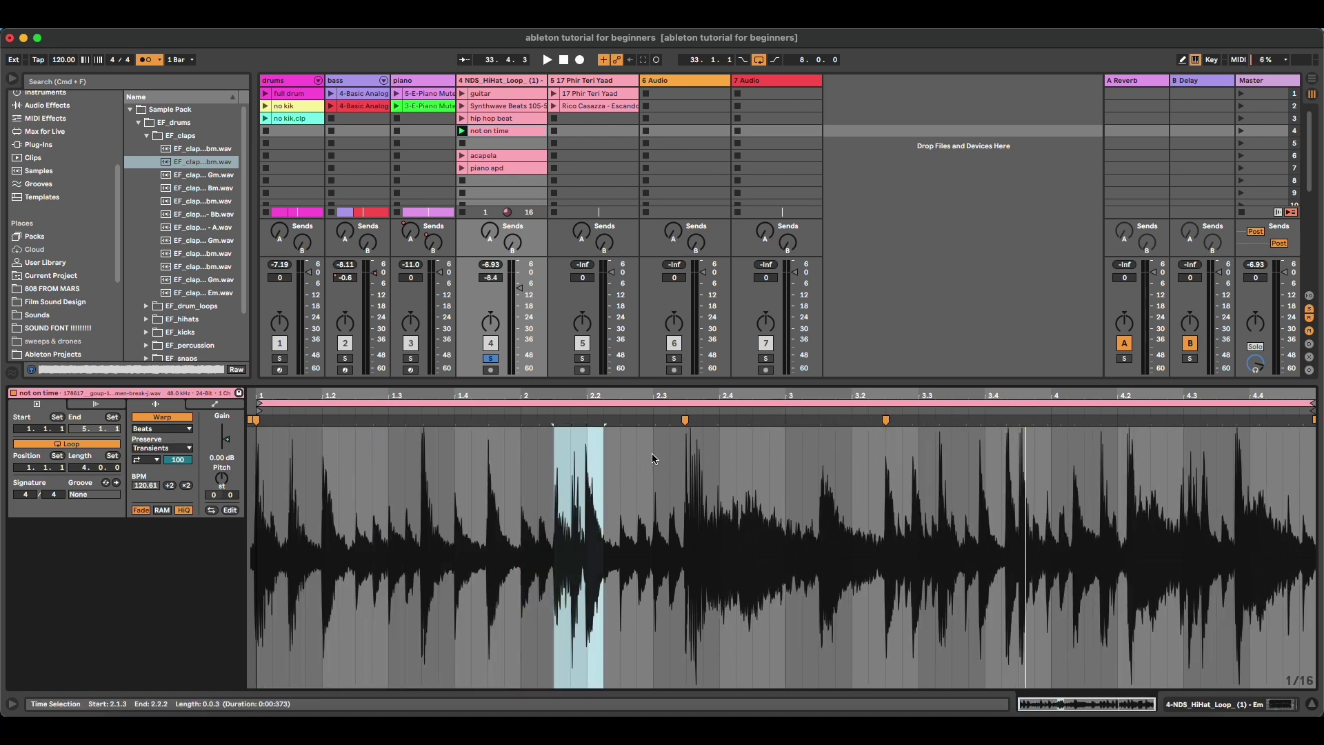
pyautogui.moveTo(670, 459); pyautogui.dragTo(365, 478)
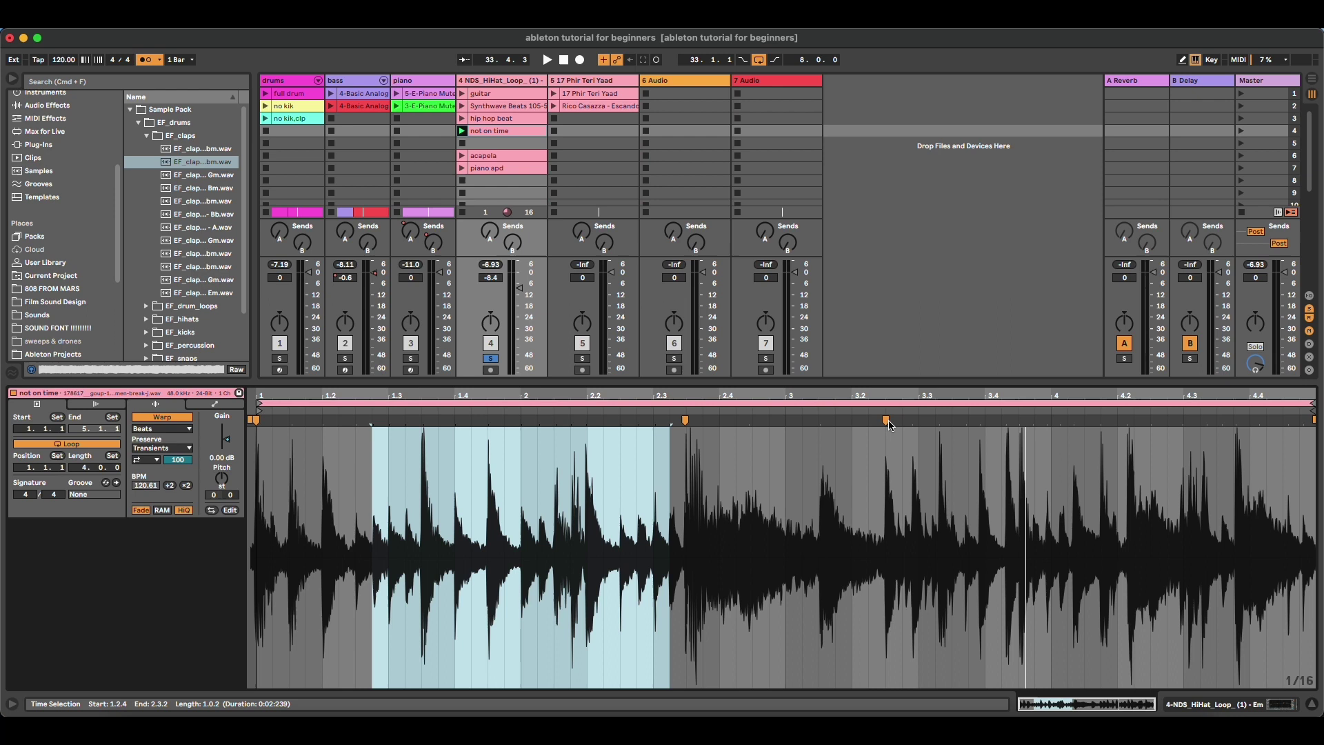
pyautogui.doubleClick(886, 420)
pyautogui.press('space')
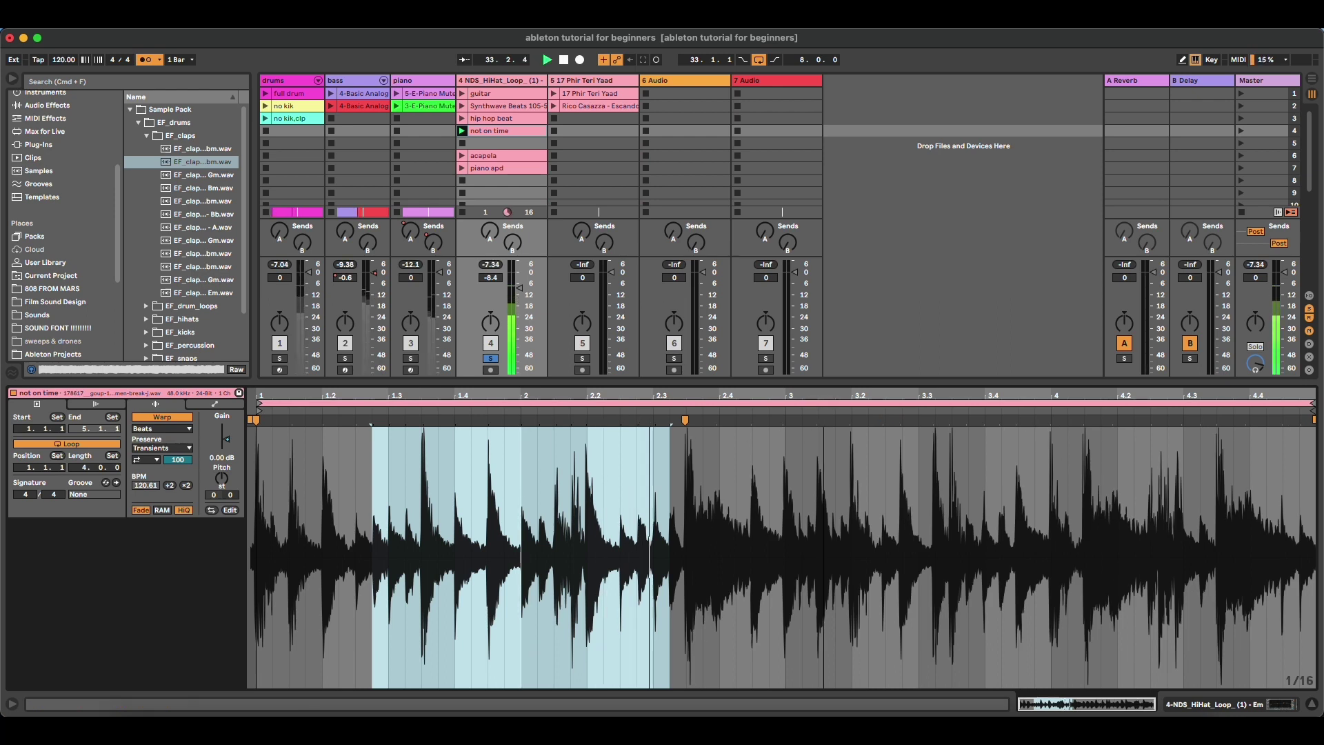
# Step: Pin the transient near beat 3 onto beat 3, giving the clip 123.91 BPM
pyautogui.moveTo(824, 396); pyautogui.dragTo(824, 455)
pyautogui.press('space')
pyautogui.click(714, 421)
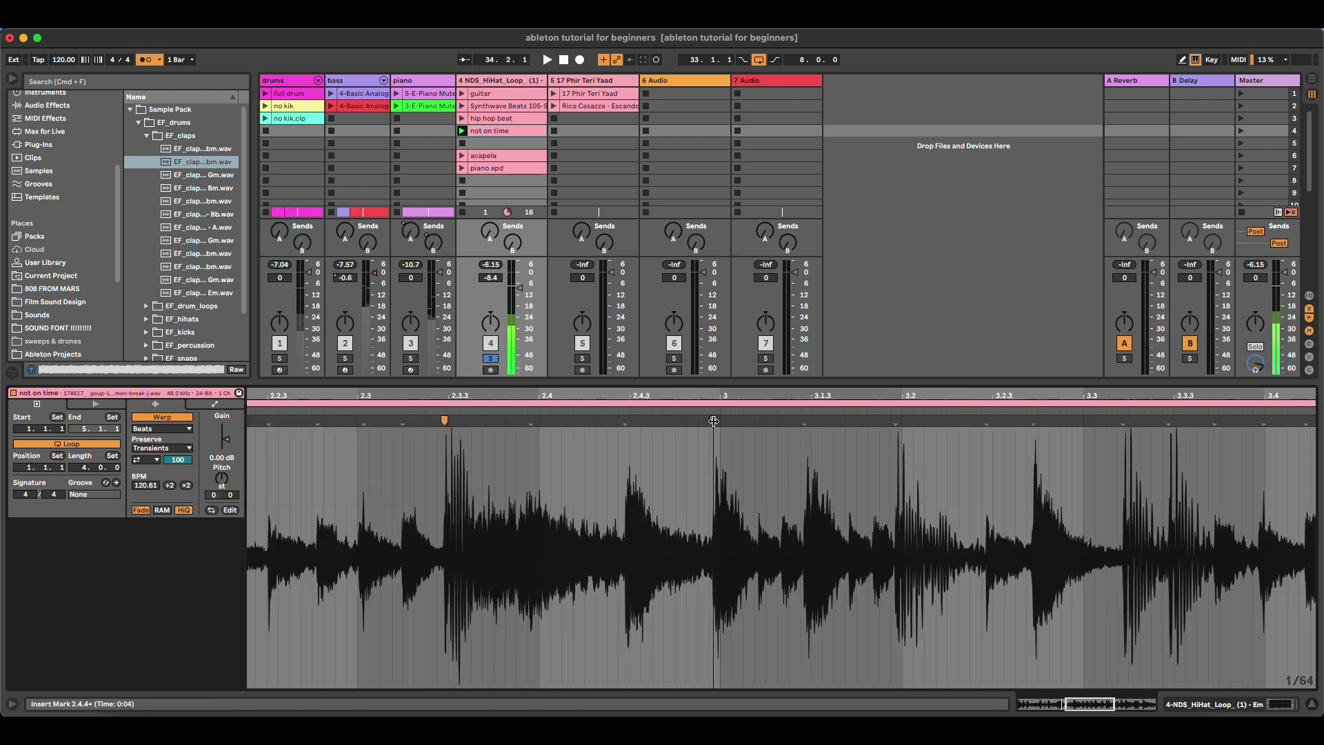
pyautogui.moveTo(714, 421); pyautogui.dragTo(721, 422)
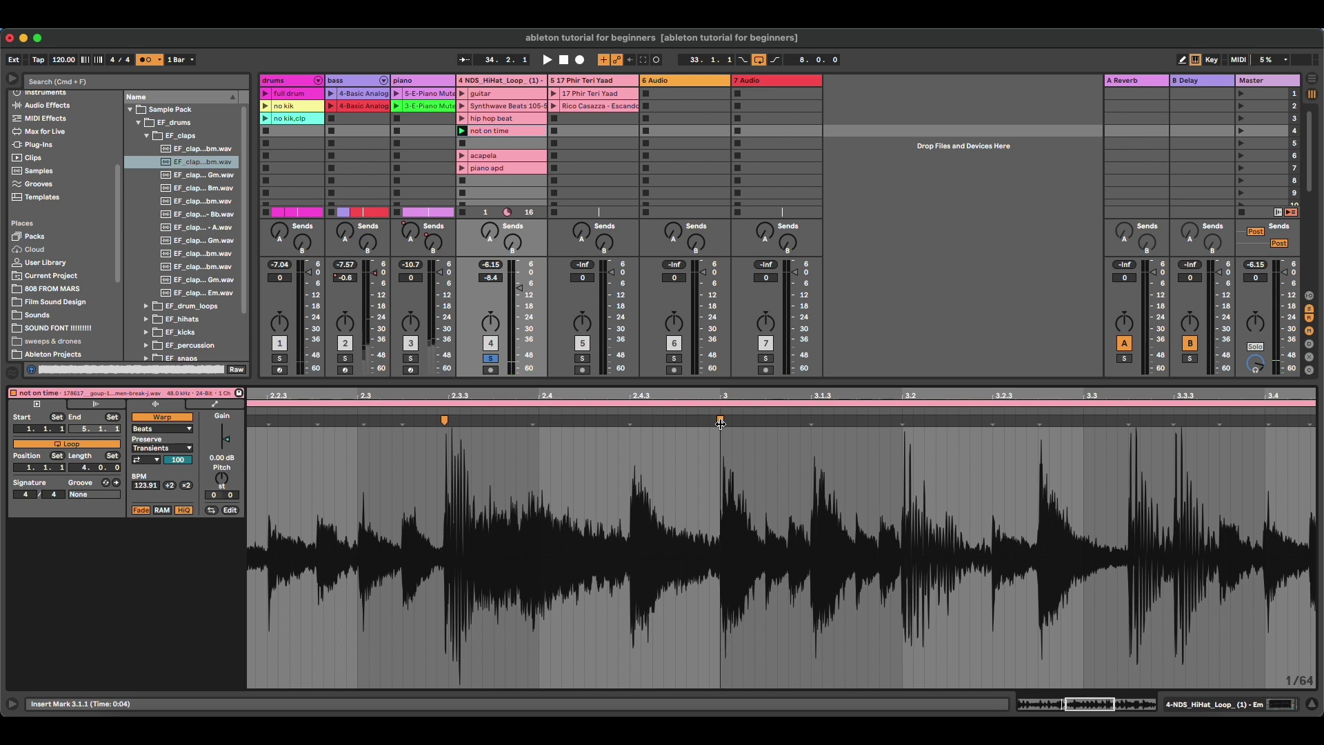
pyautogui.press('space')
pyautogui.scroll(-4, 721, 423)
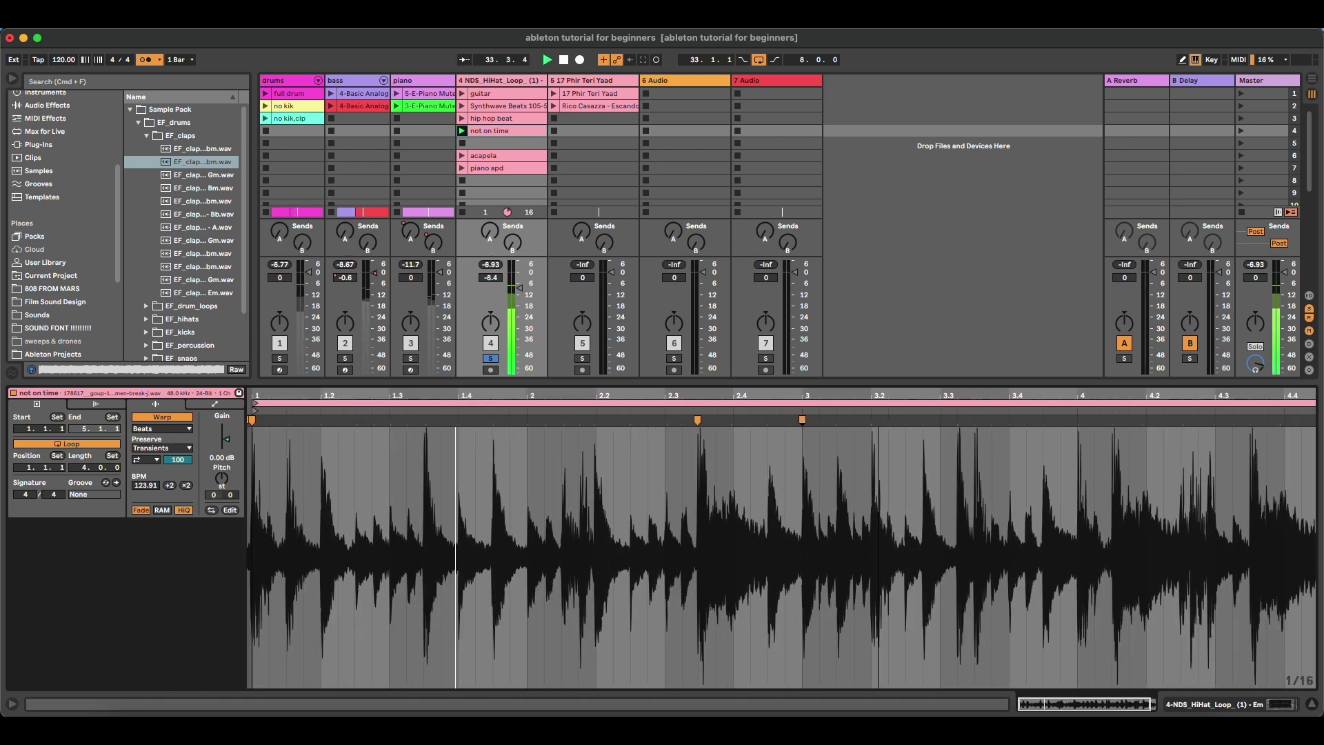
pyautogui.moveTo(878, 396); pyautogui.dragTo(840, 396)
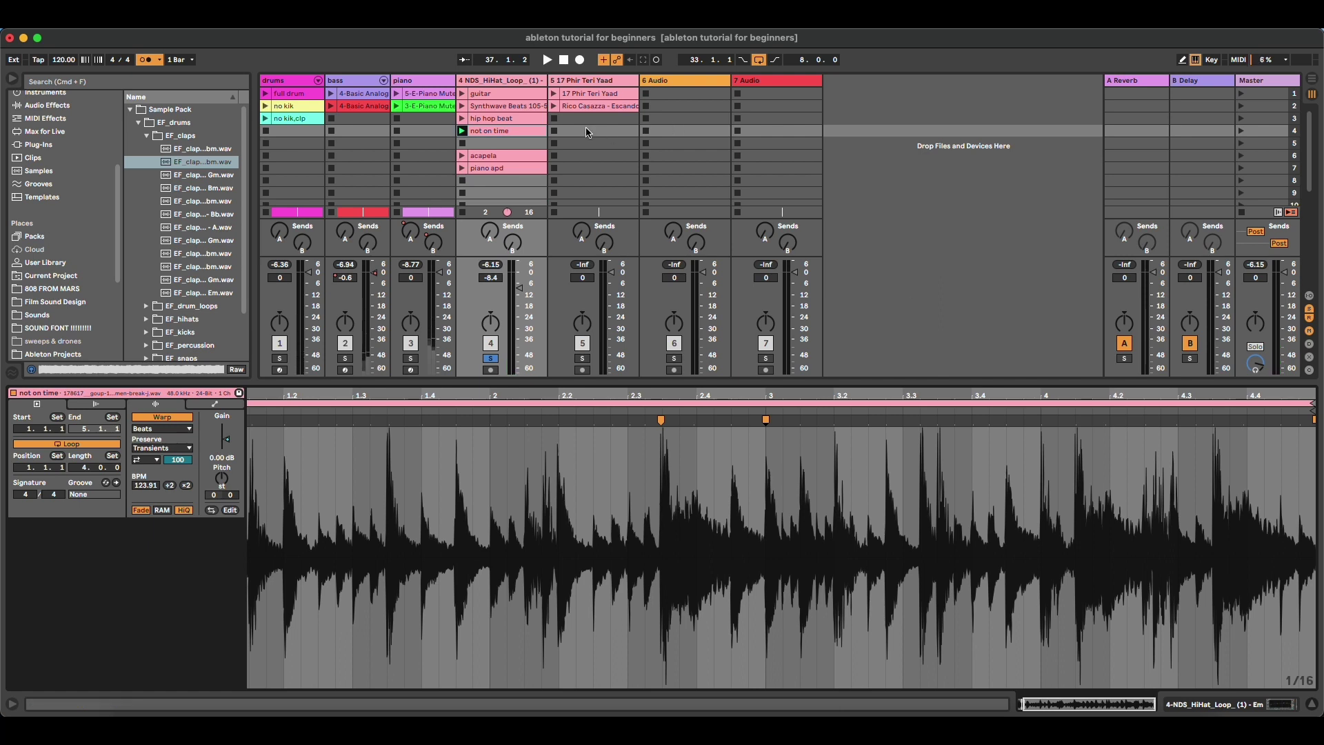
# Step: Unsolo track 4, solo track 5, and launch the 17 Phir Teri Yaad clip
pyautogui.click(586, 95)
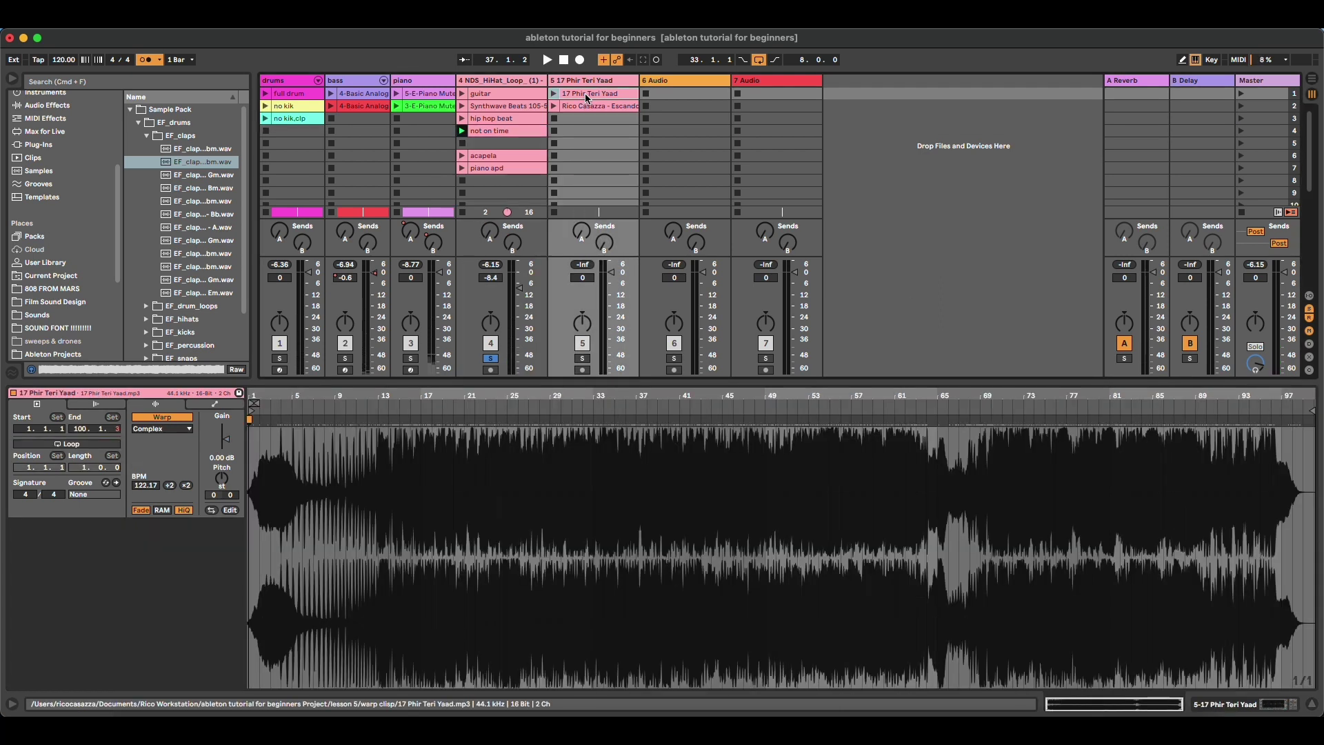
pyautogui.click(491, 358)
pyautogui.click(584, 359)
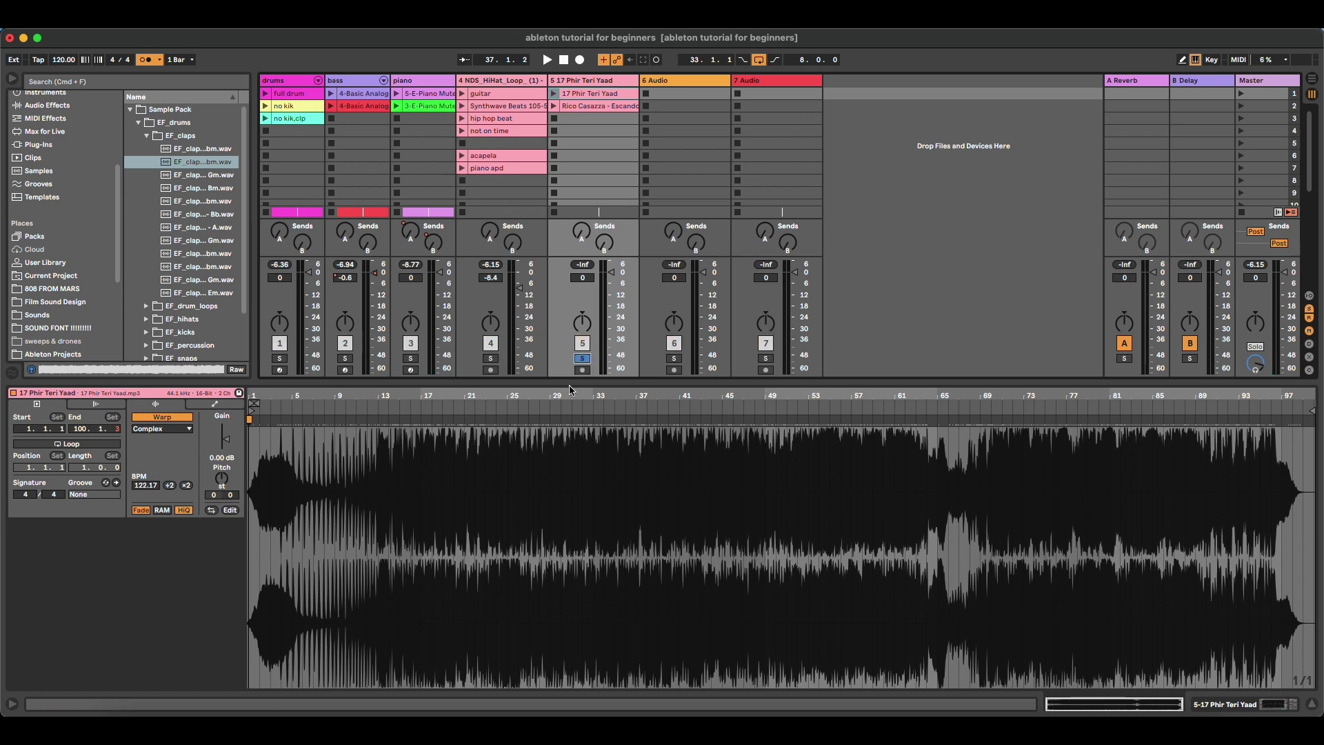
pyautogui.moveTo(569, 389); pyautogui.dragTo(569, 476)
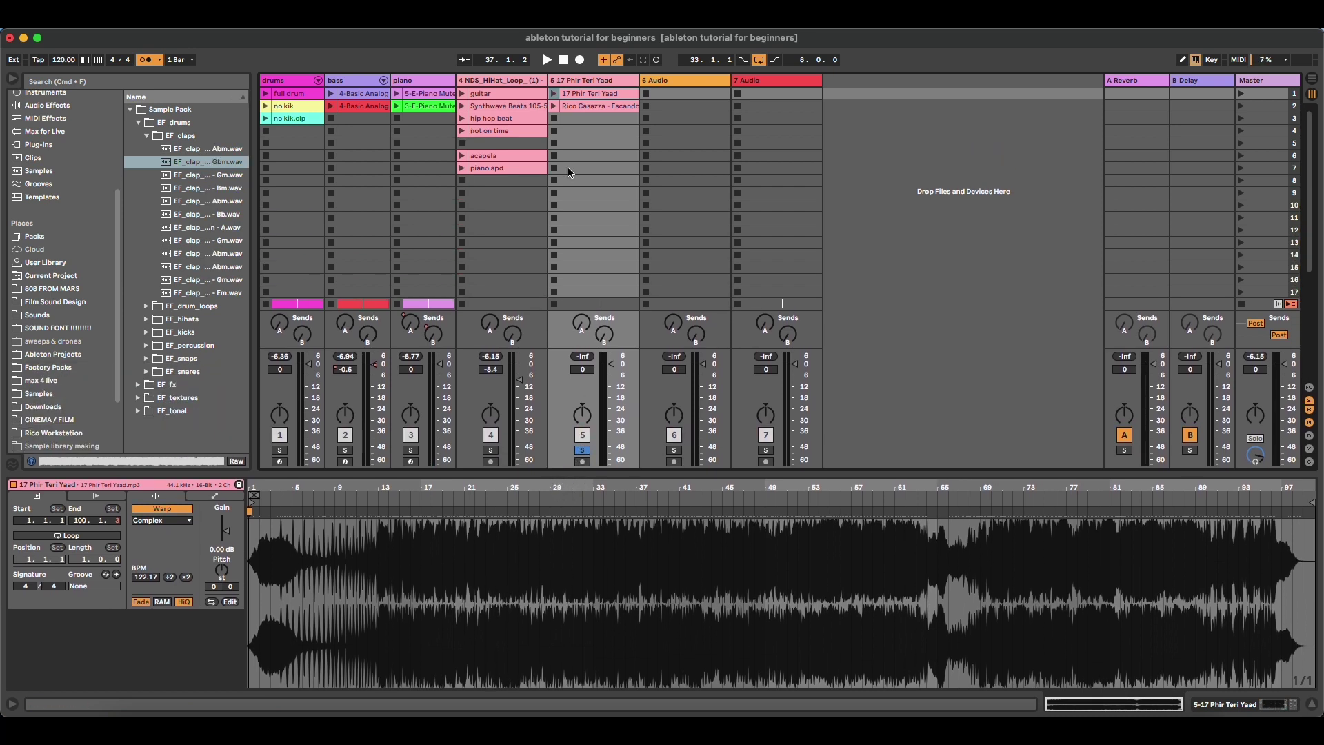
pyautogui.click(555, 94)
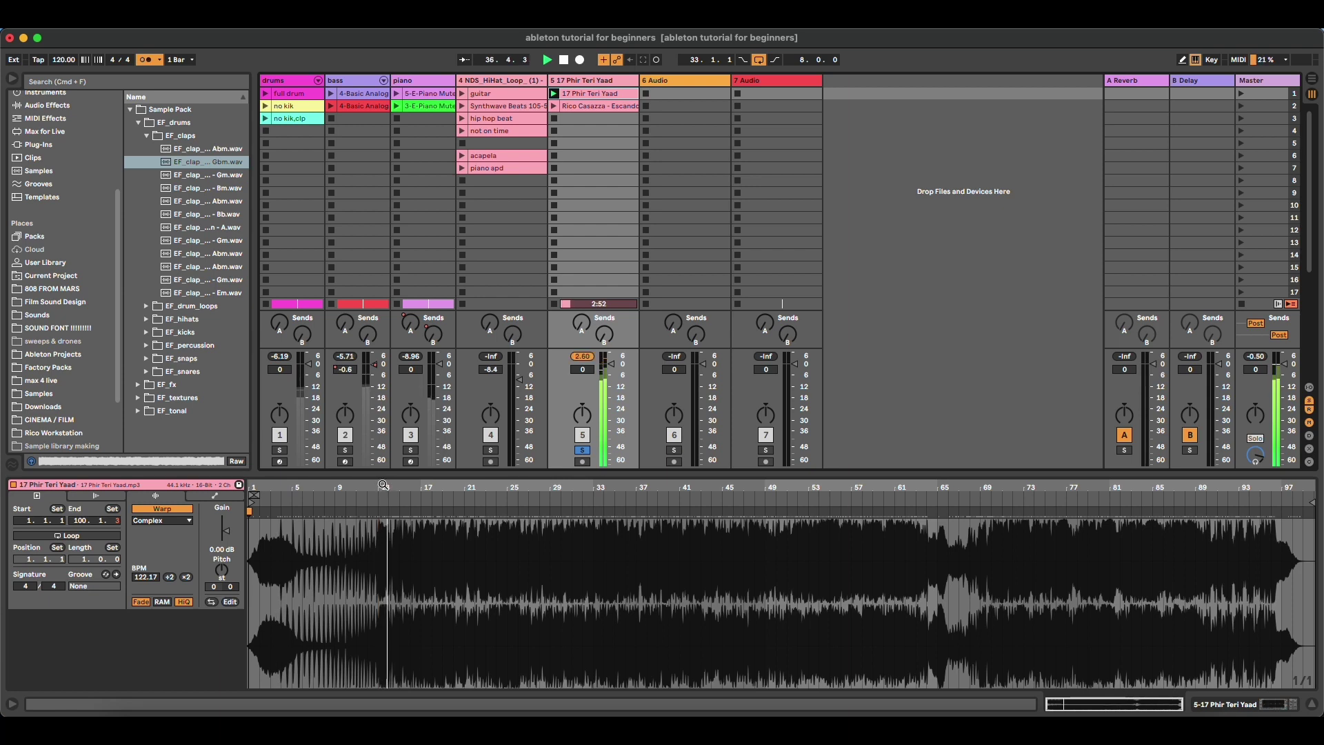
# Step: Audition the song, select bars 2.3.1 to 12.3.1, and zoom in around bars 12–13
pyautogui.moveTo(383, 486); pyautogui.dragTo(393, 464)
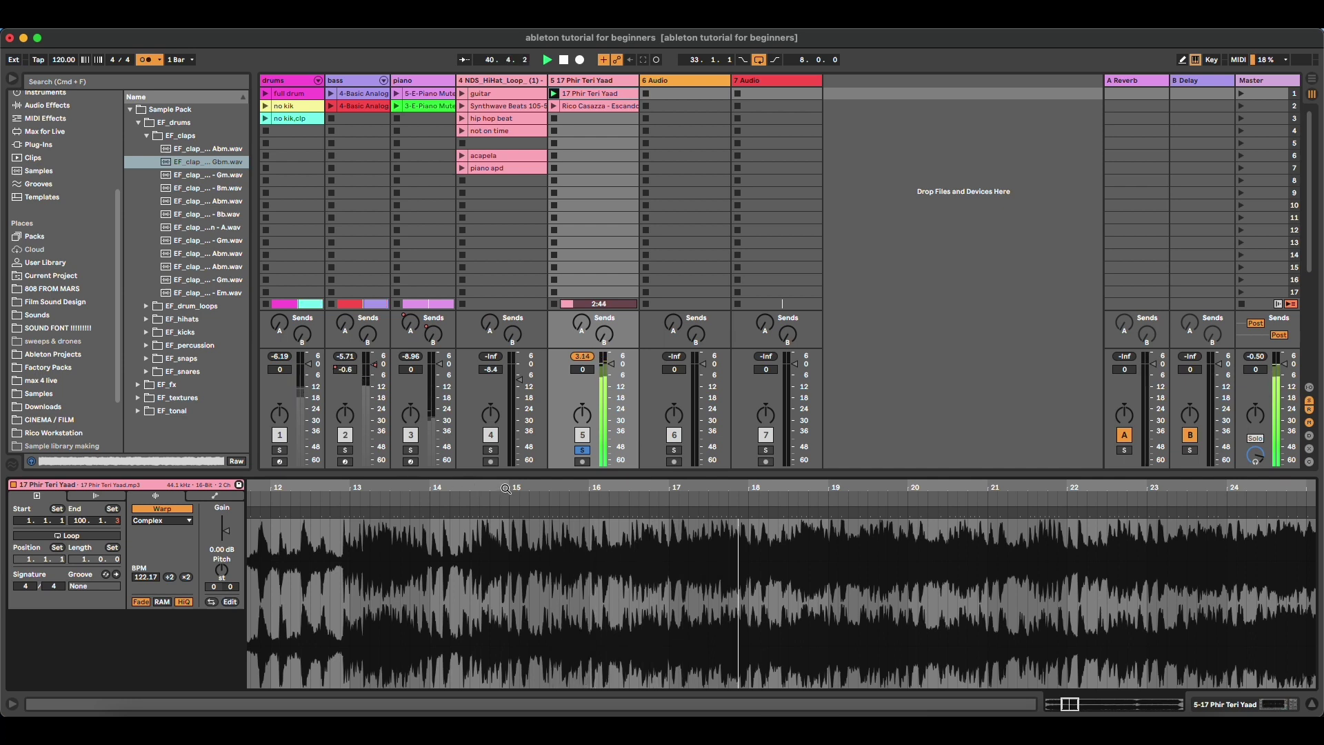
pyautogui.moveTo(507, 488); pyautogui.dragTo(507, 489)
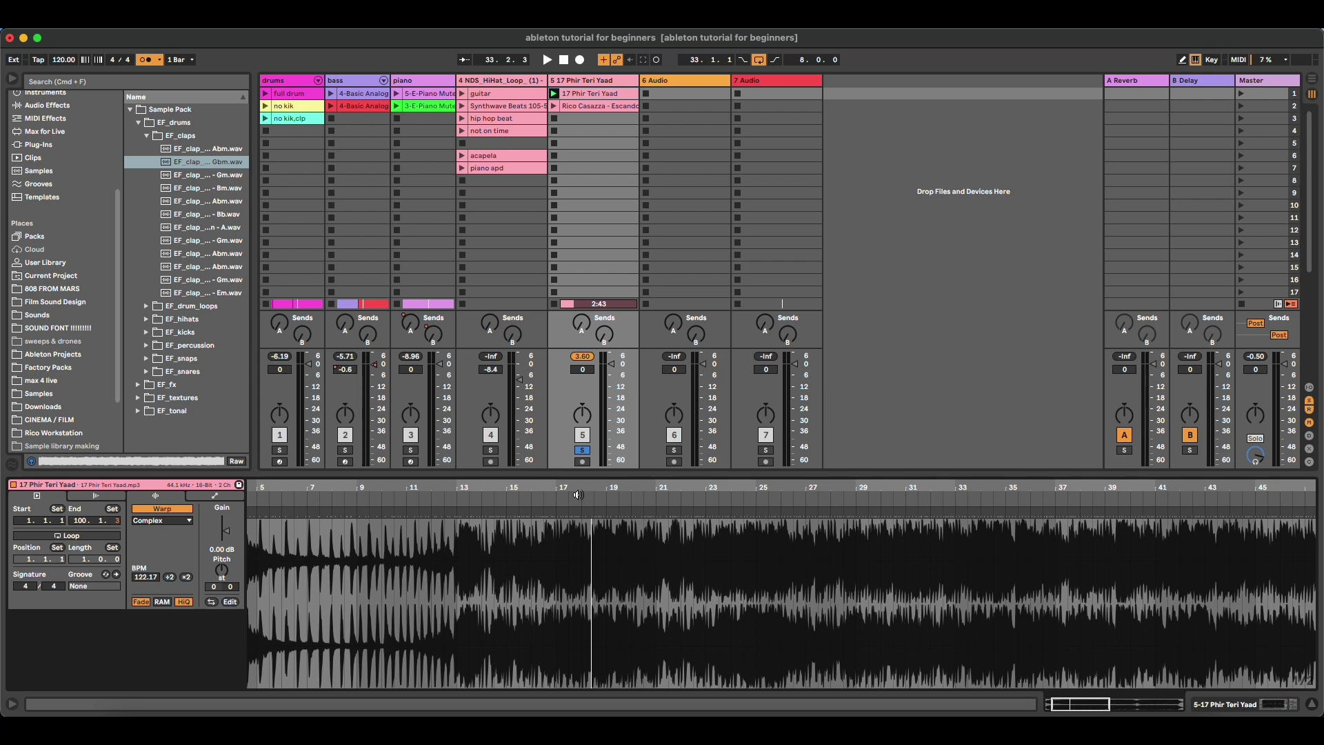
pyautogui.click(629, 502)
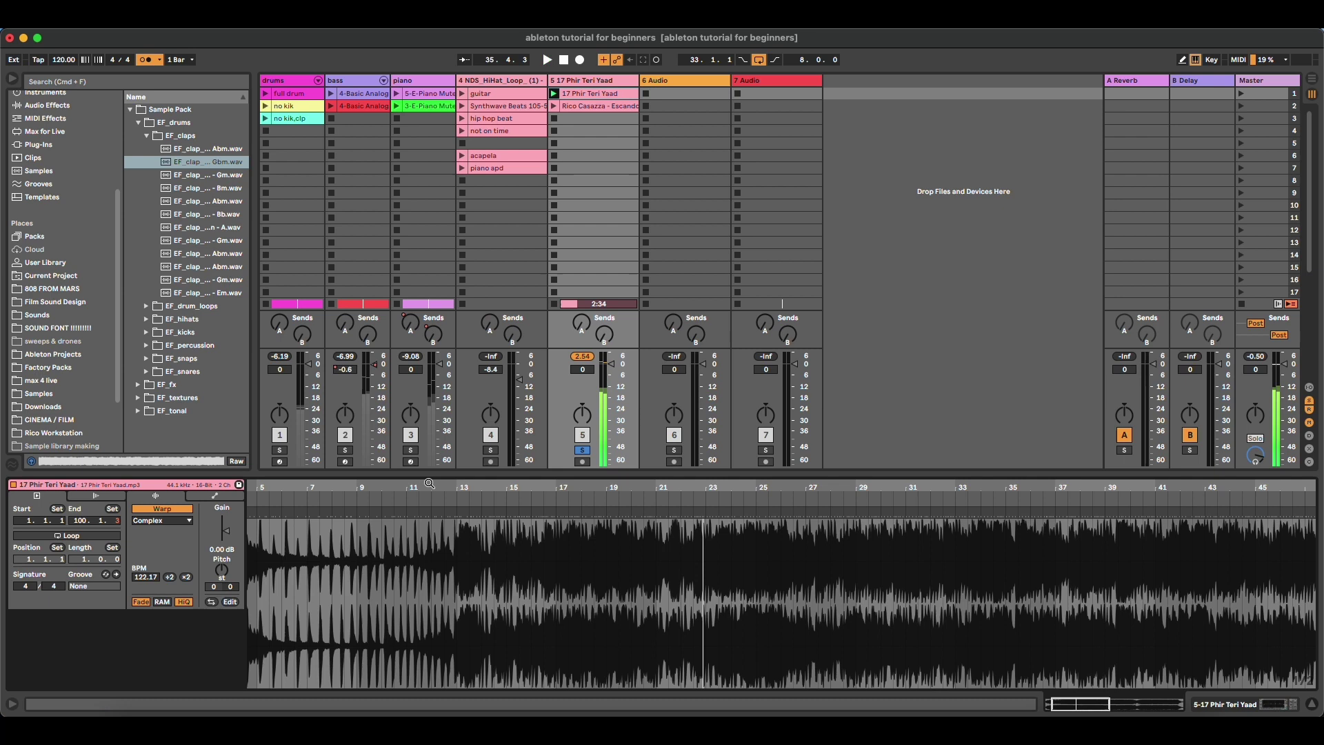
pyautogui.moveTo(444, 491); pyautogui.dragTo(505, 362)
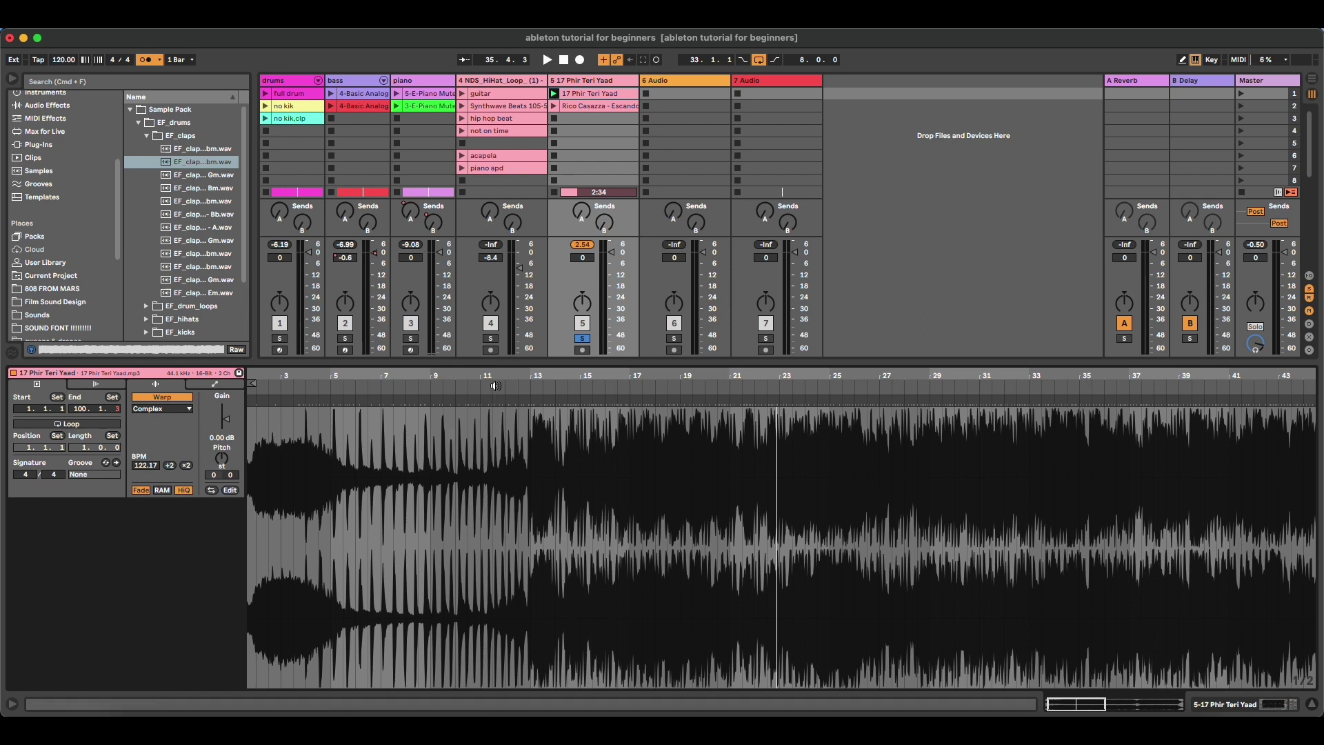
pyautogui.moveTo(276, 441); pyautogui.dragTo(524, 443)
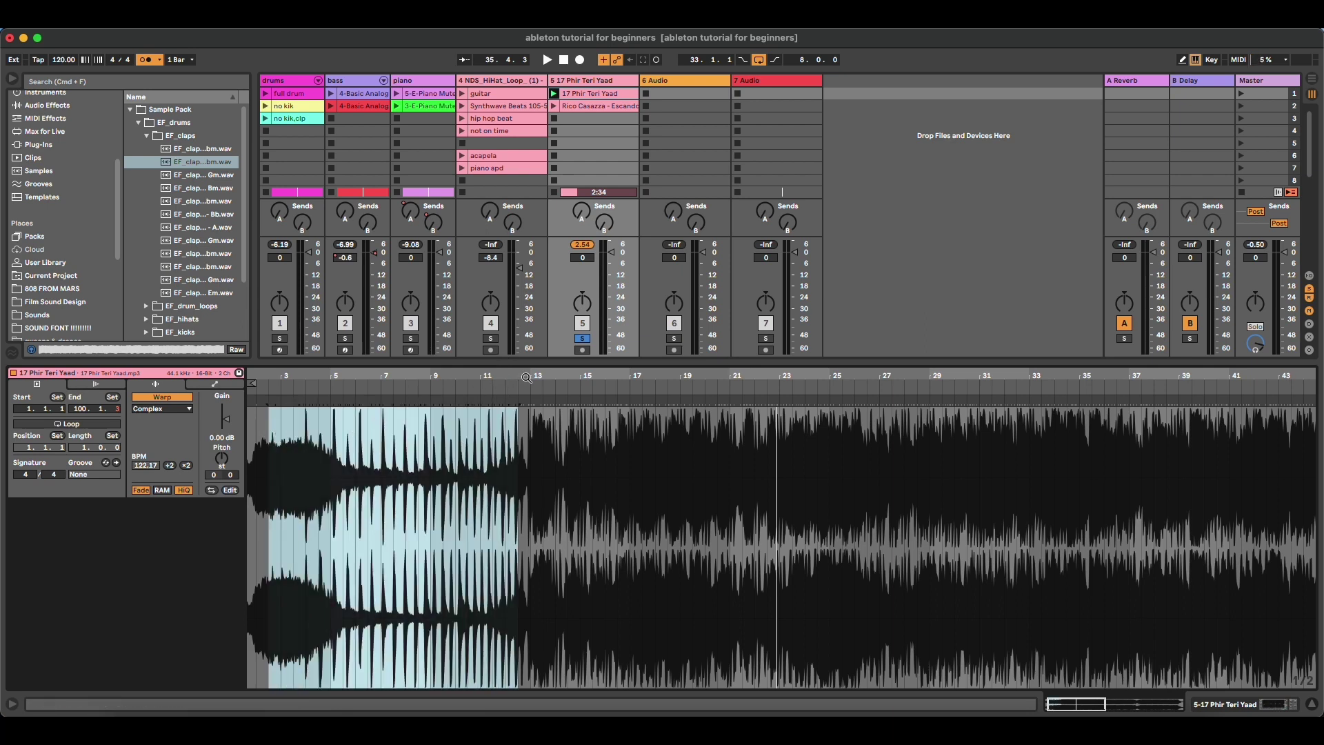
pyautogui.moveTo(526, 379)
pyautogui.mouseDown()
pyautogui.moveTo(535, 448)
pyautogui.moveTo(545, 428)
pyautogui.mouseUp()
# Step: Add a warp marker near bar 12.4.4 and audition the song around bar 13
pyautogui.doubleClick(552, 428)
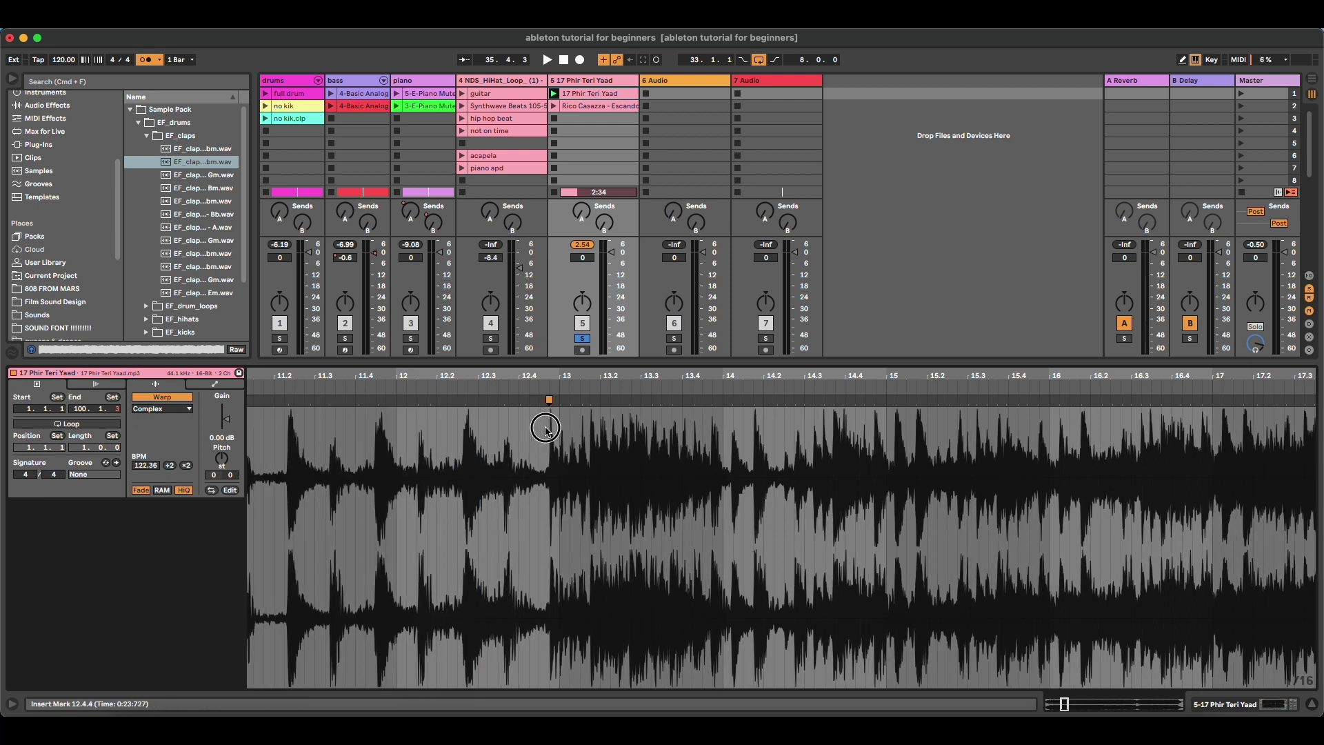
pyautogui.press('super+z')
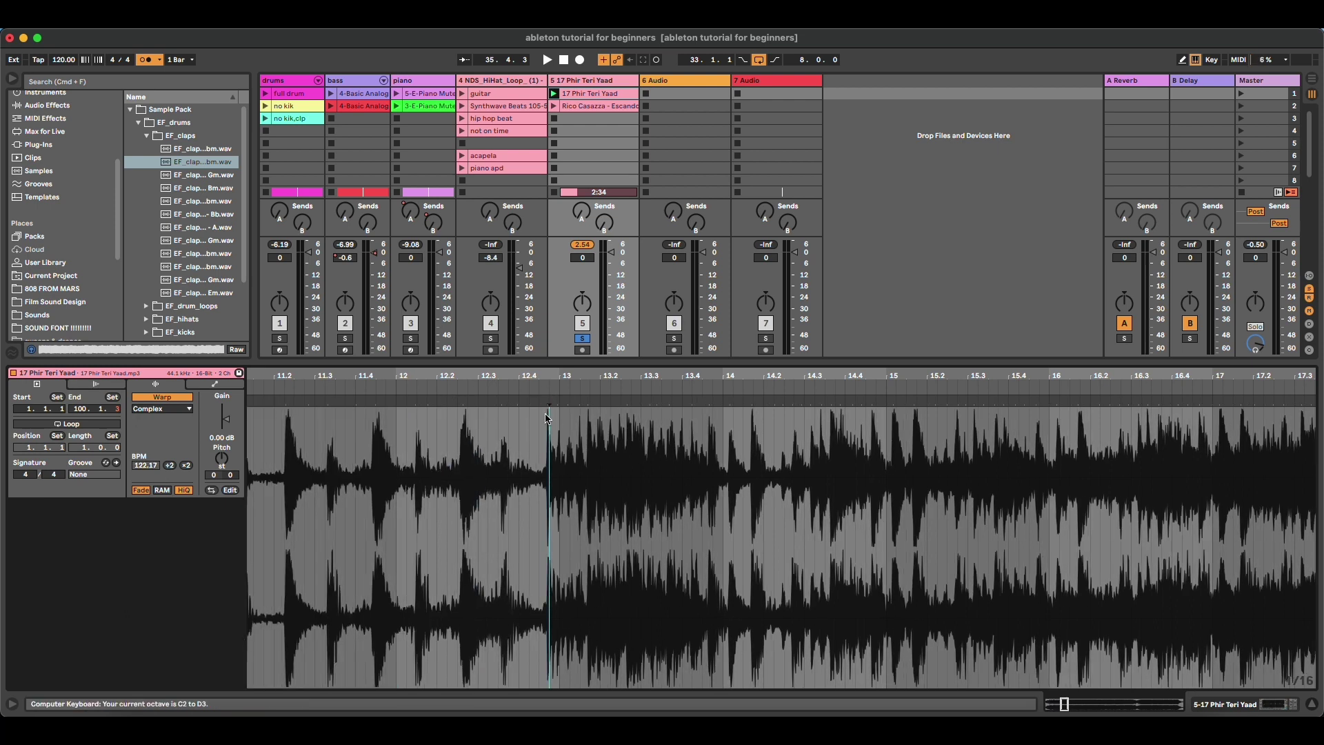
pyautogui.click(349, 387)
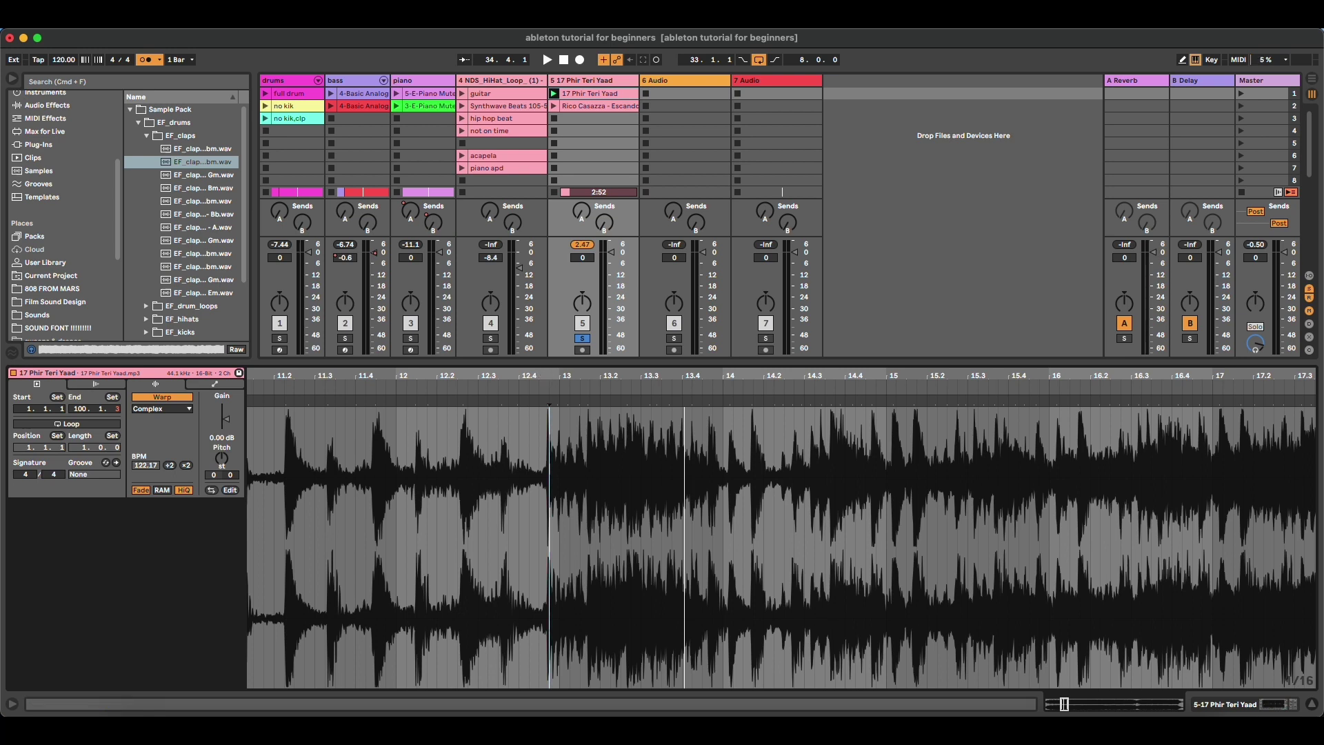
pyautogui.moveTo(552, 376)
pyautogui.mouseDown()
pyautogui.moveTo(586, 445)
pyautogui.moveTo(600, 402)
pyautogui.moveTo(655, 404)
pyautogui.moveTo(549, 377)
pyautogui.moveTo(514, 308)
pyautogui.mouseUp()
pyautogui.press('space')
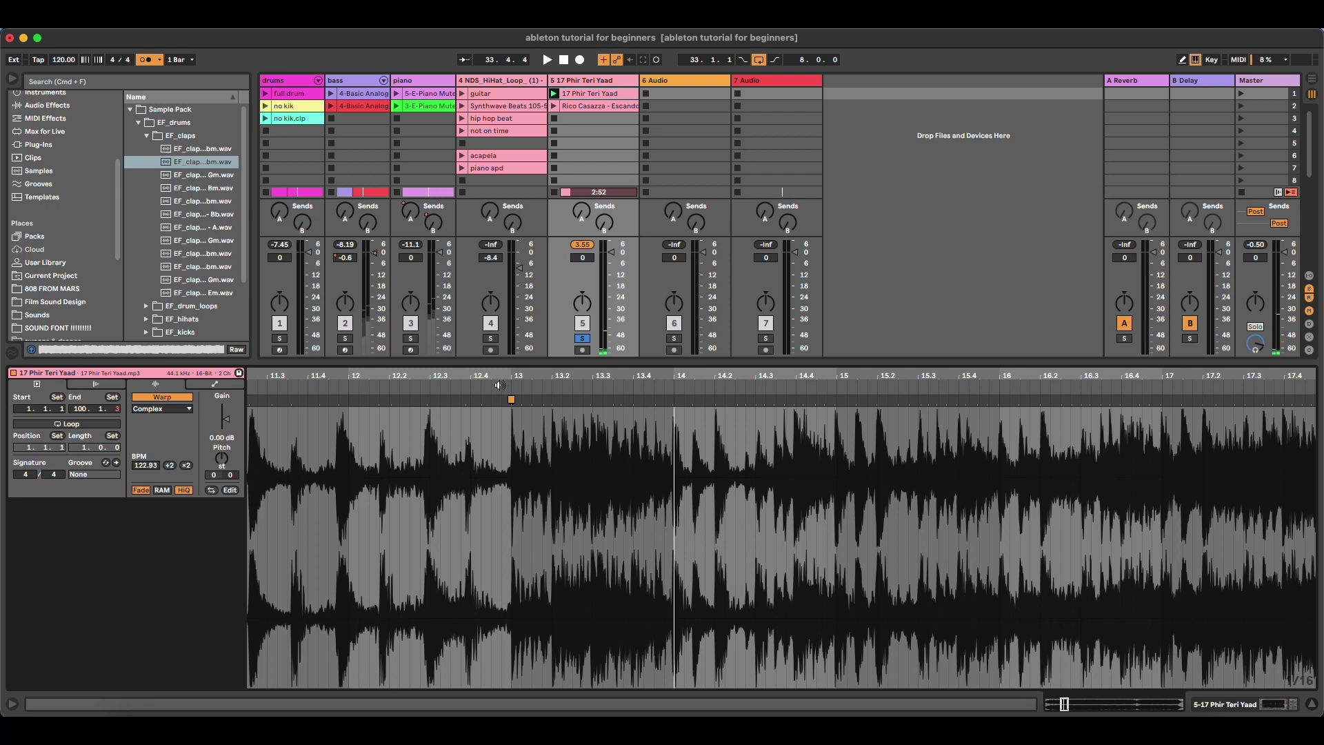
pyautogui.press('space')
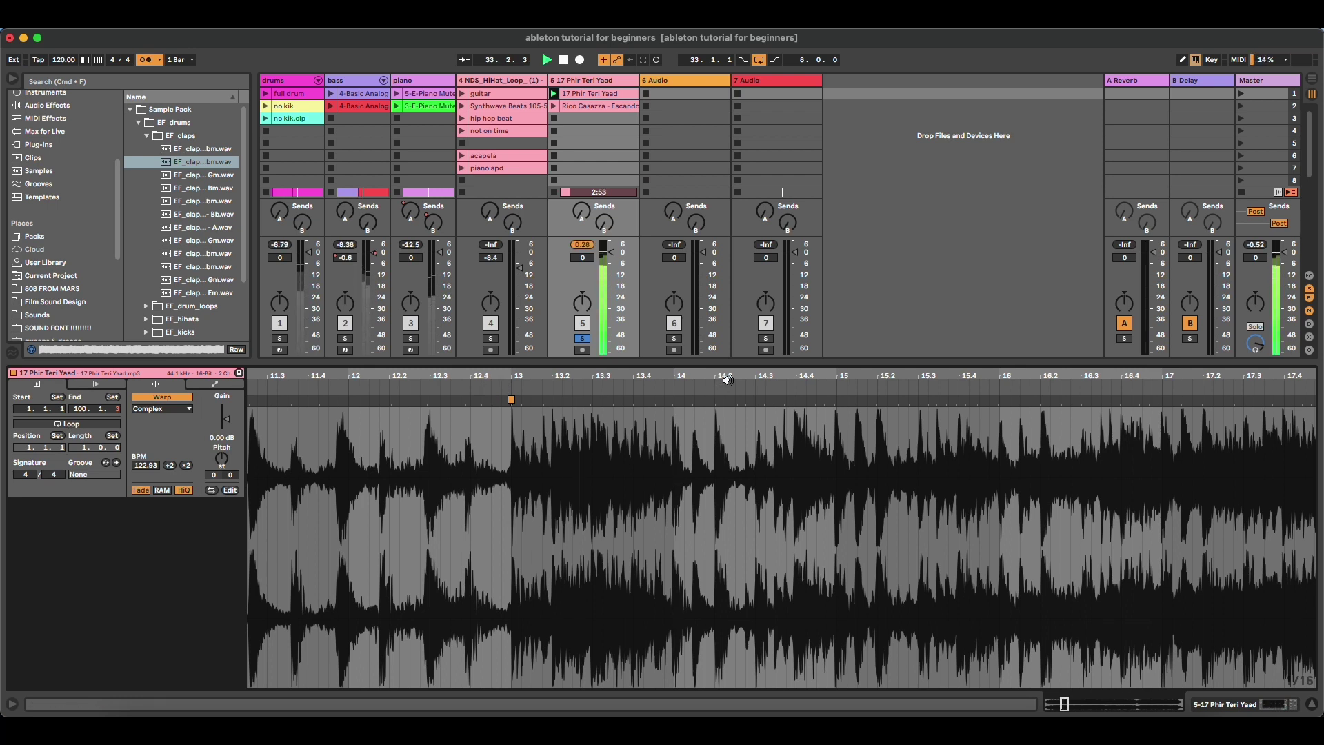
# Step: Add warp markers at the transients near bars 15, 18.2, 20.2 and 22, aligning each to the grid
pyautogui.moveTo(725, 377); pyautogui.dragTo(724, 423)
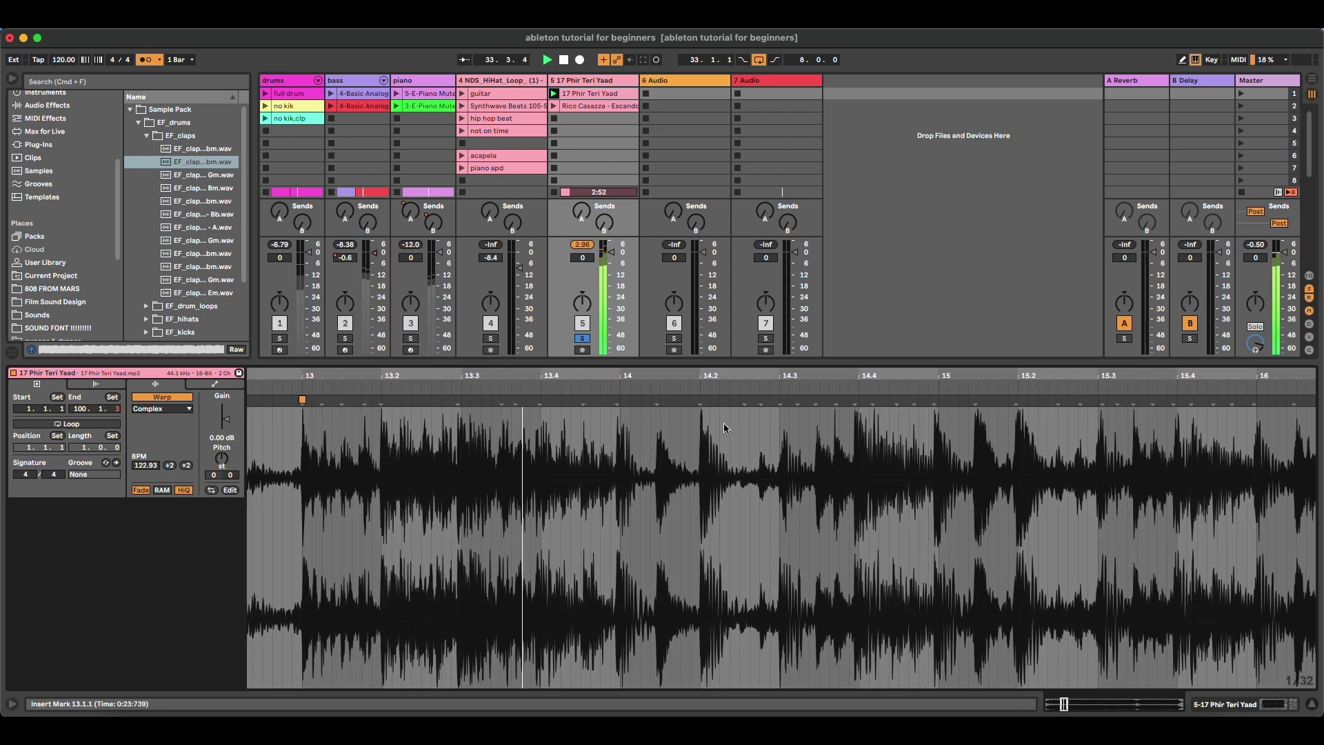
pyautogui.doubleClick(935, 400)
pyautogui.moveTo(935, 400); pyautogui.dragTo(956, 376)
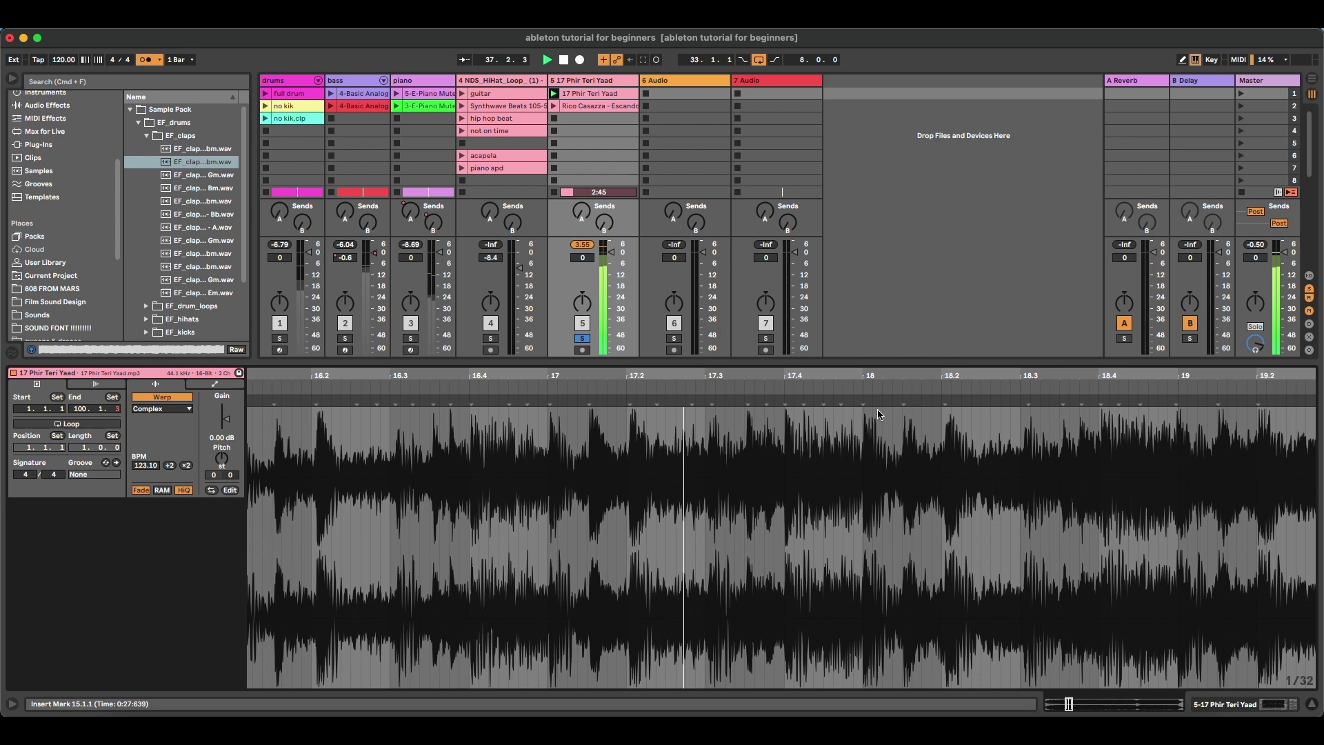
pyautogui.doubleClick(947, 403)
pyautogui.moveTo(947, 403); pyautogui.dragTo(943, 402)
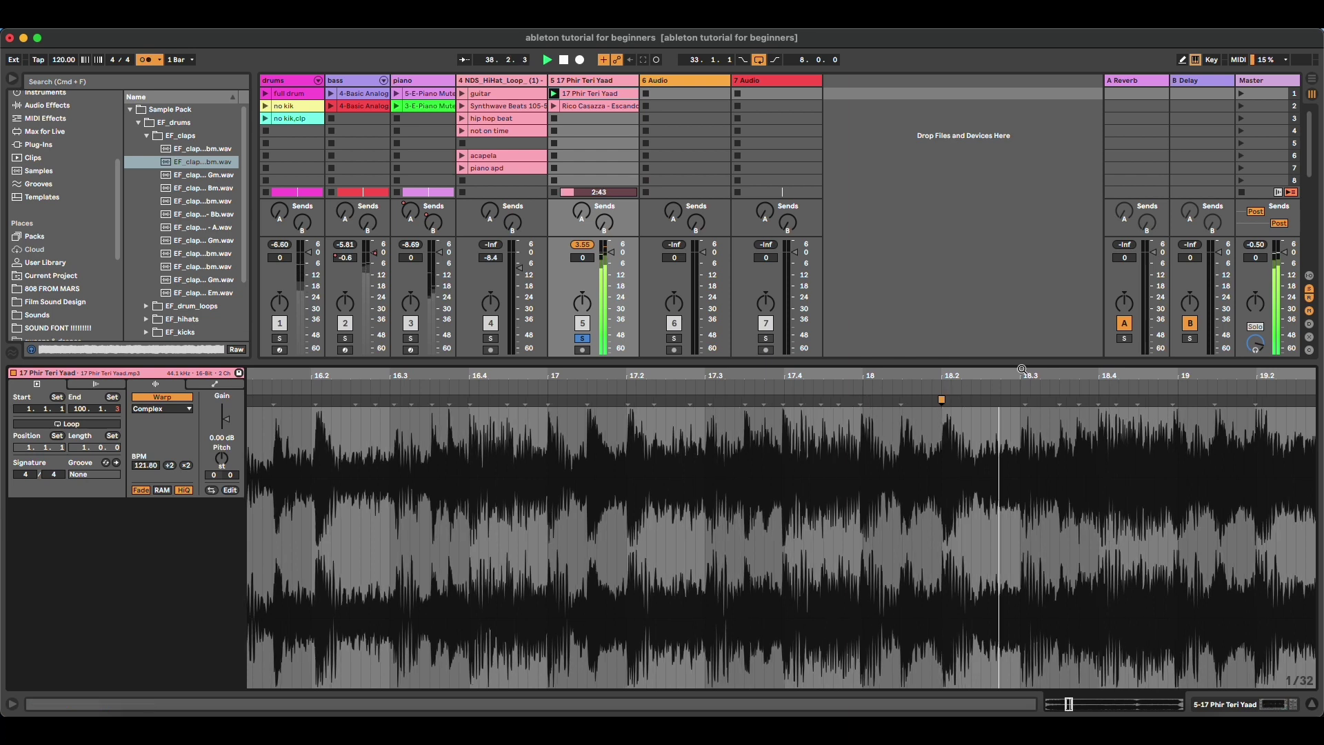
pyautogui.moveTo(1023, 376); pyautogui.dragTo(217, 373)
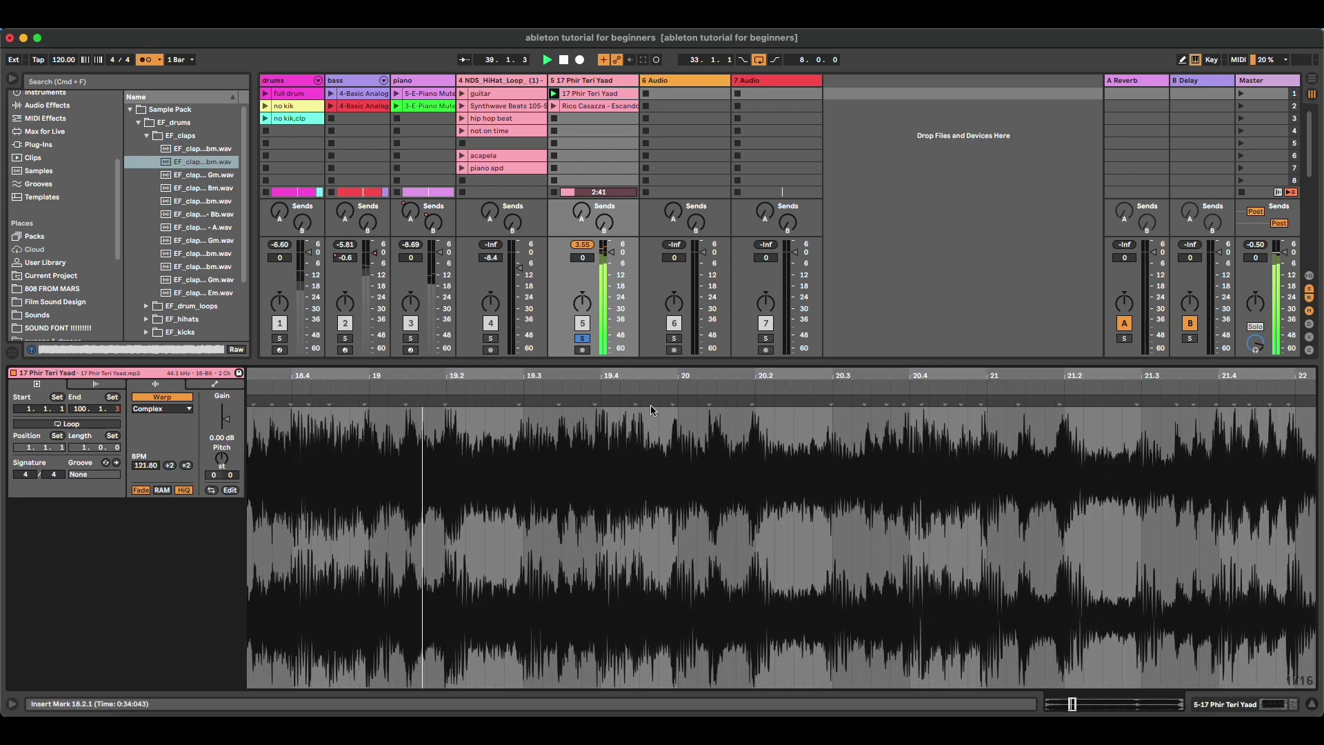
pyautogui.doubleClick(752, 402)
pyautogui.moveTo(751, 402); pyautogui.dragTo(755, 401)
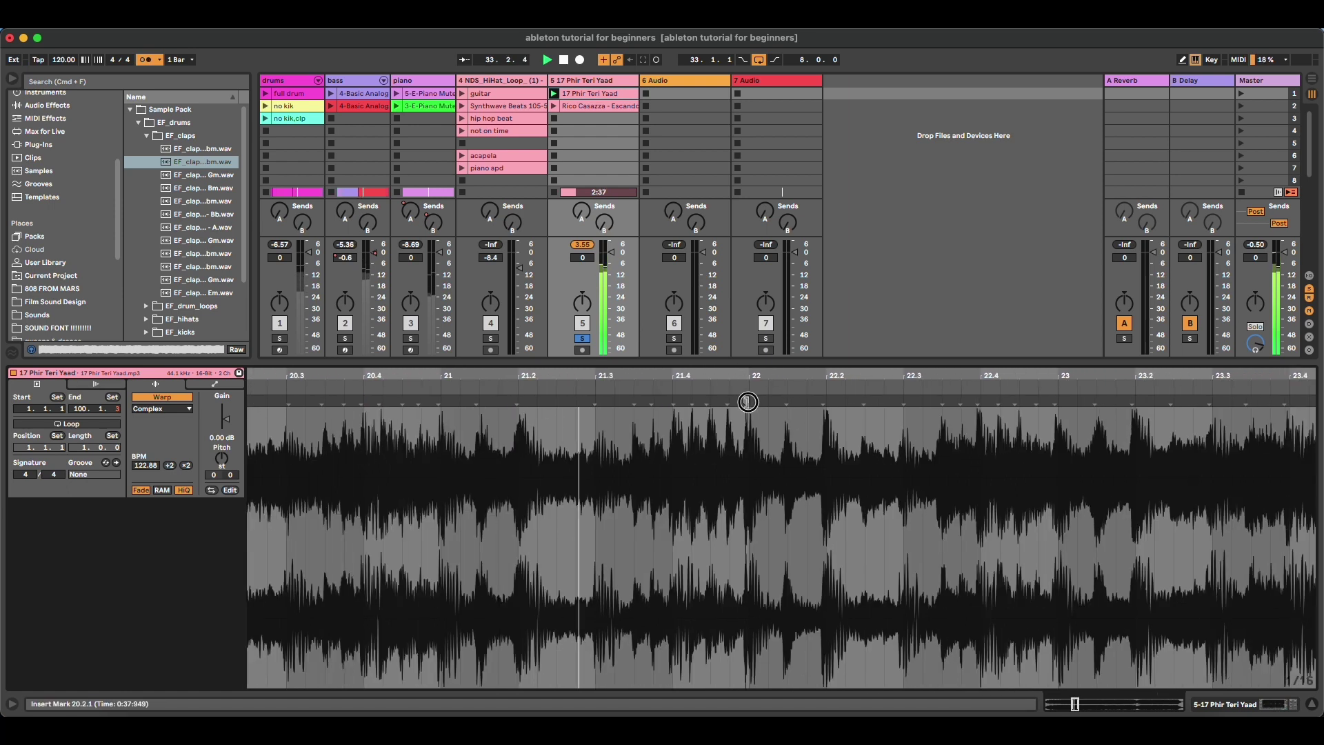
pyautogui.doubleClick(749, 399)
pyautogui.moveTo(749, 399); pyautogui.dragTo(752, 400)
# Step: Zoom out and replay from bars 17, 21, 26 and 31 to check the timing
pyautogui.moveTo(988, 377); pyautogui.dragTo(649, 286)
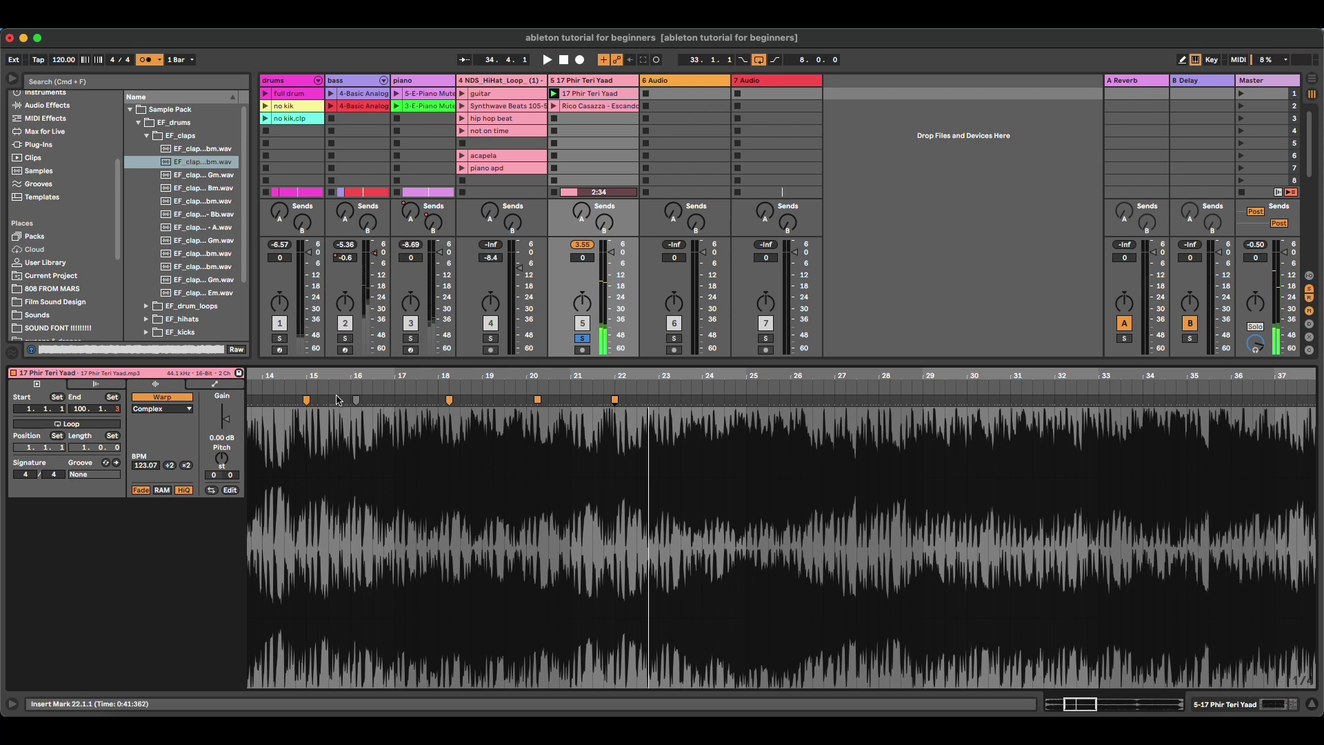
pyautogui.click(400, 394)
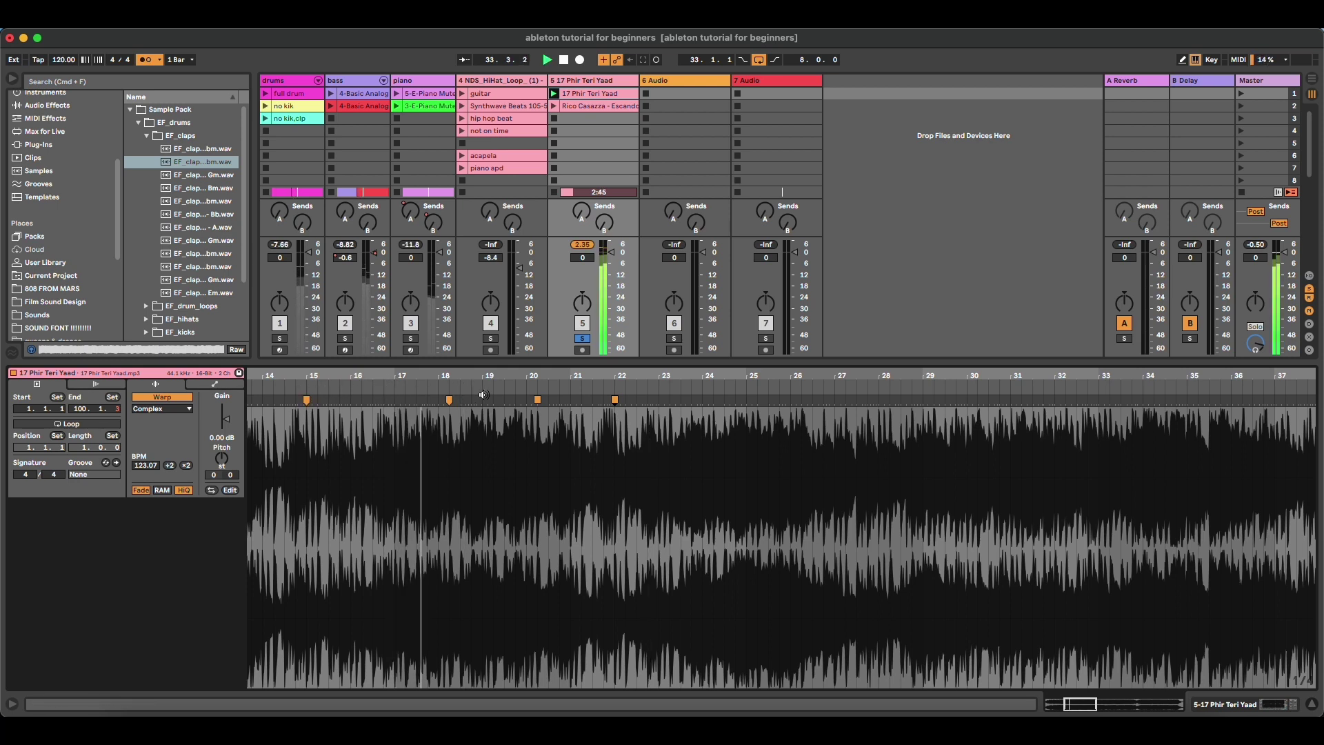
pyautogui.click(584, 394)
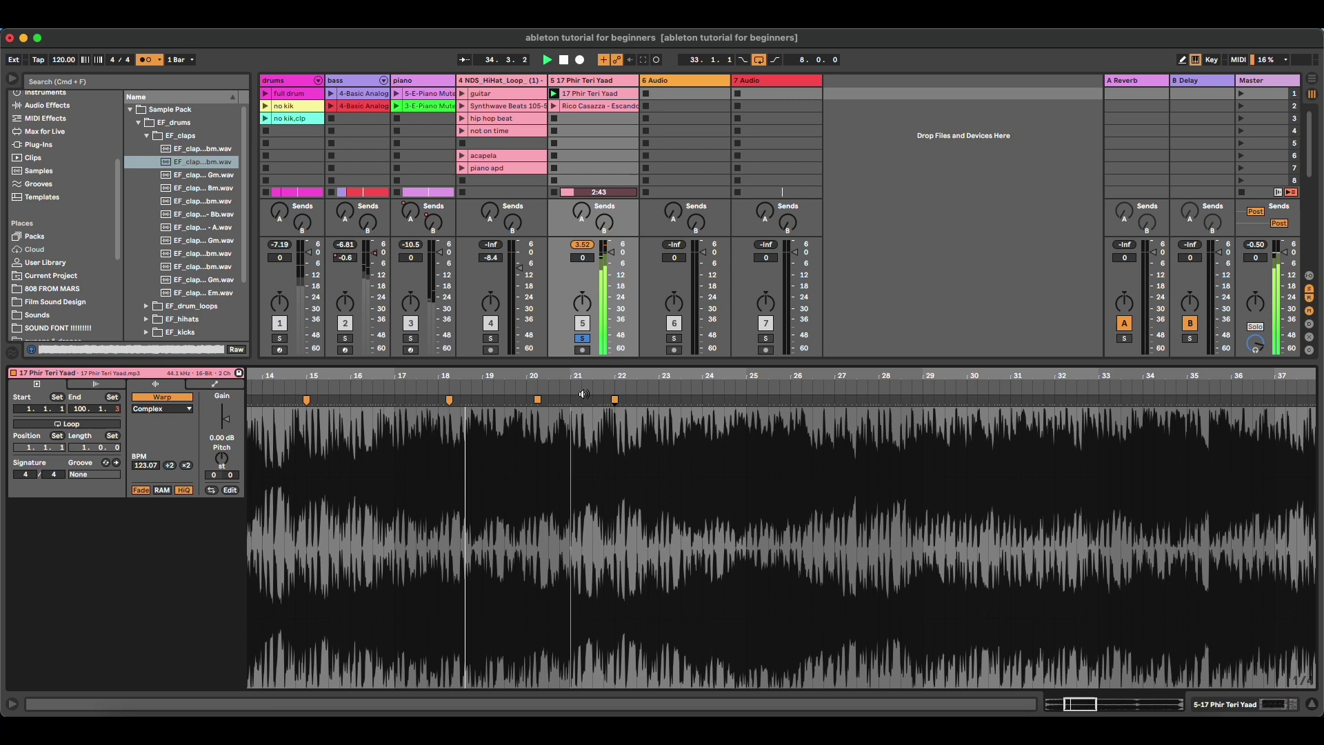
pyautogui.click(807, 385)
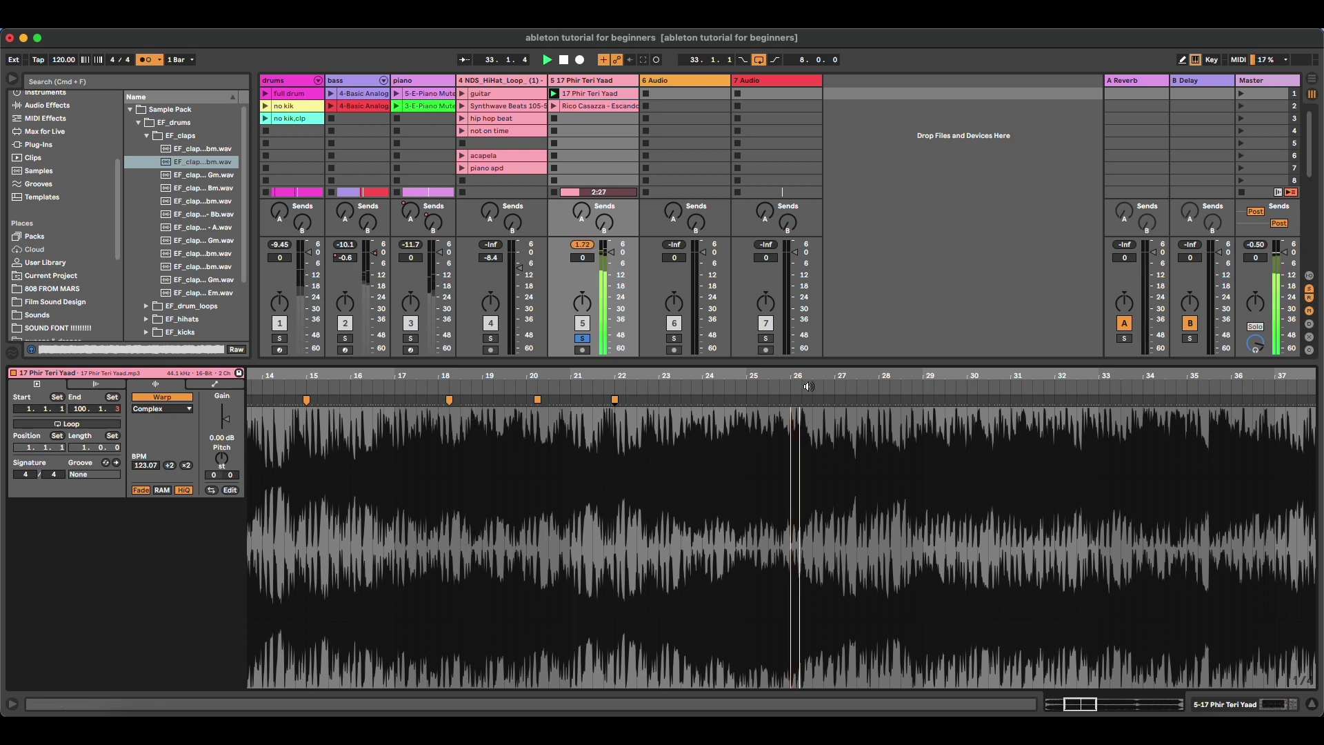
pyautogui.click(1025, 391)
# Step: Play the clip from bar 25, enlarge the waveform, and bring bars 30–40 into view
pyautogui.moveTo(1024, 391); pyautogui.dragTo(861, 391)
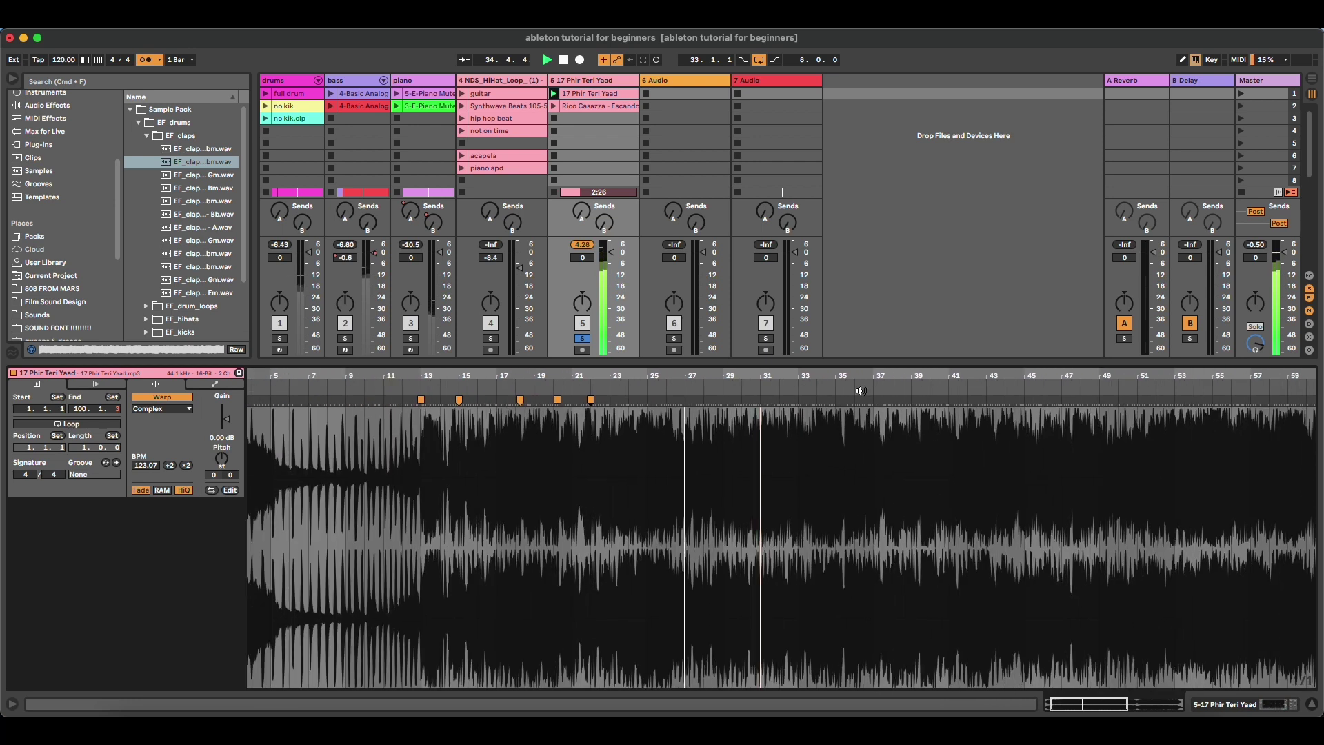
pyautogui.click(1044, 388)
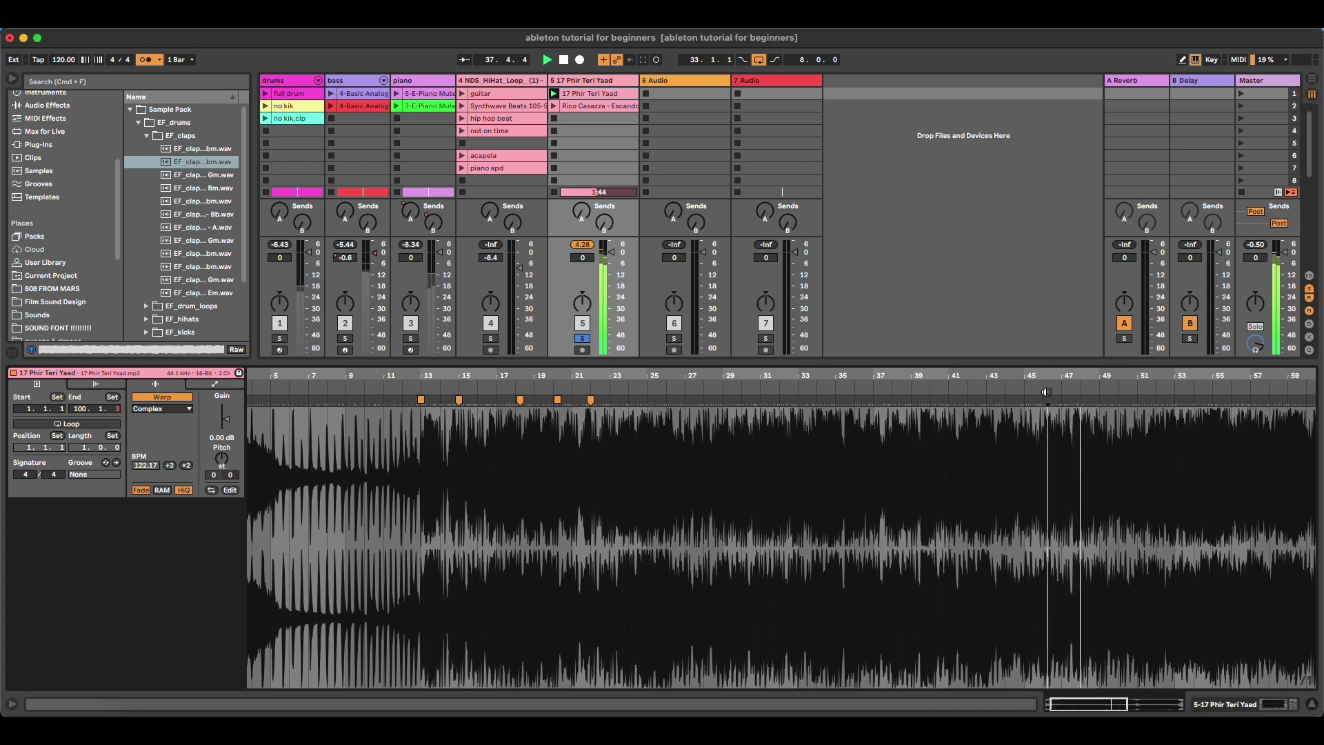
pyautogui.click(638, 387)
pyautogui.moveTo(698, 376); pyautogui.dragTo(698, 483)
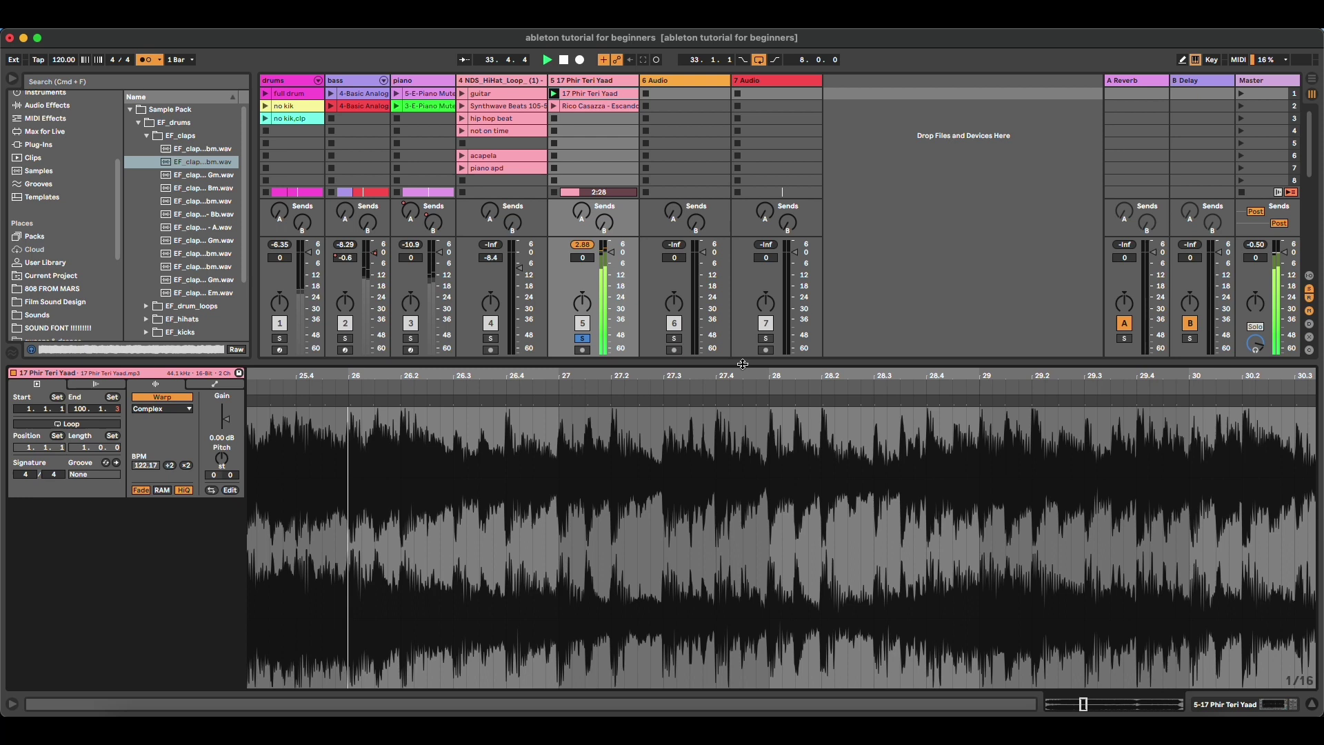
pyautogui.moveTo(743, 364); pyautogui.dragTo(743, 251)
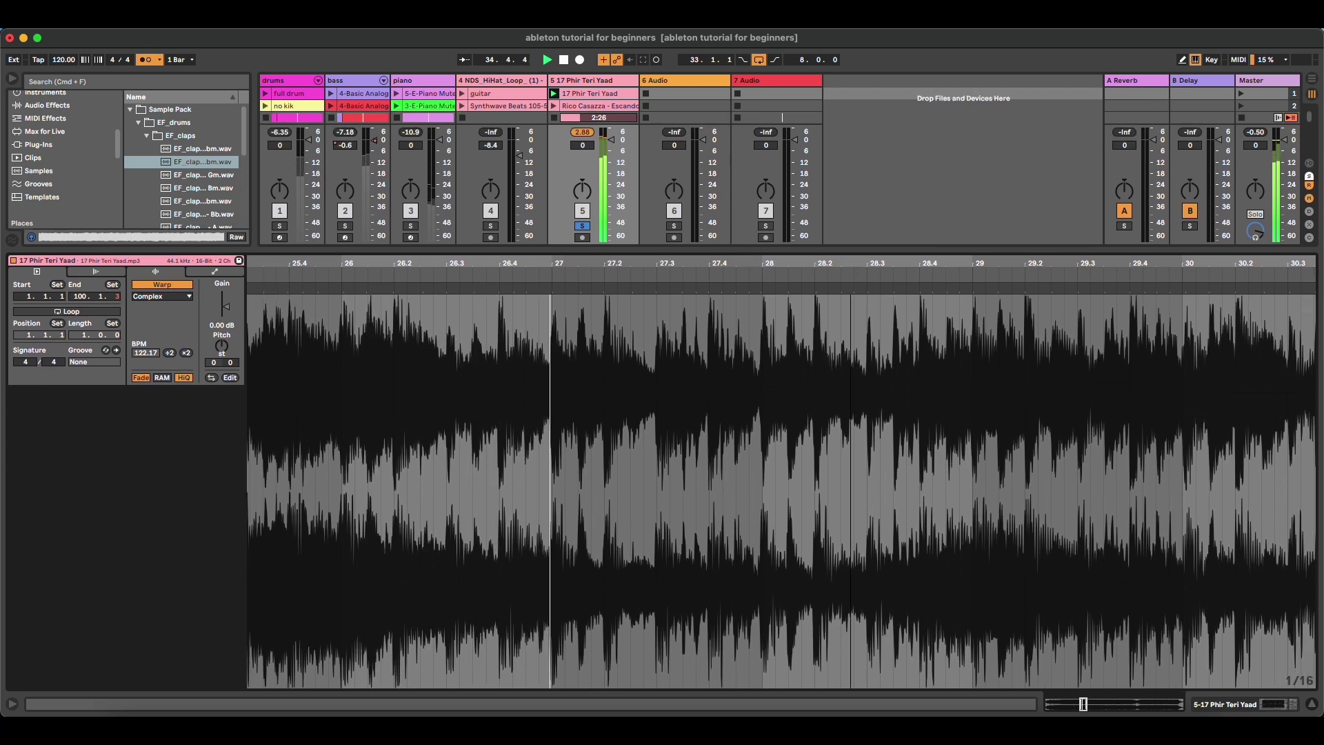
pyautogui.hscroll(5, 532, 284)
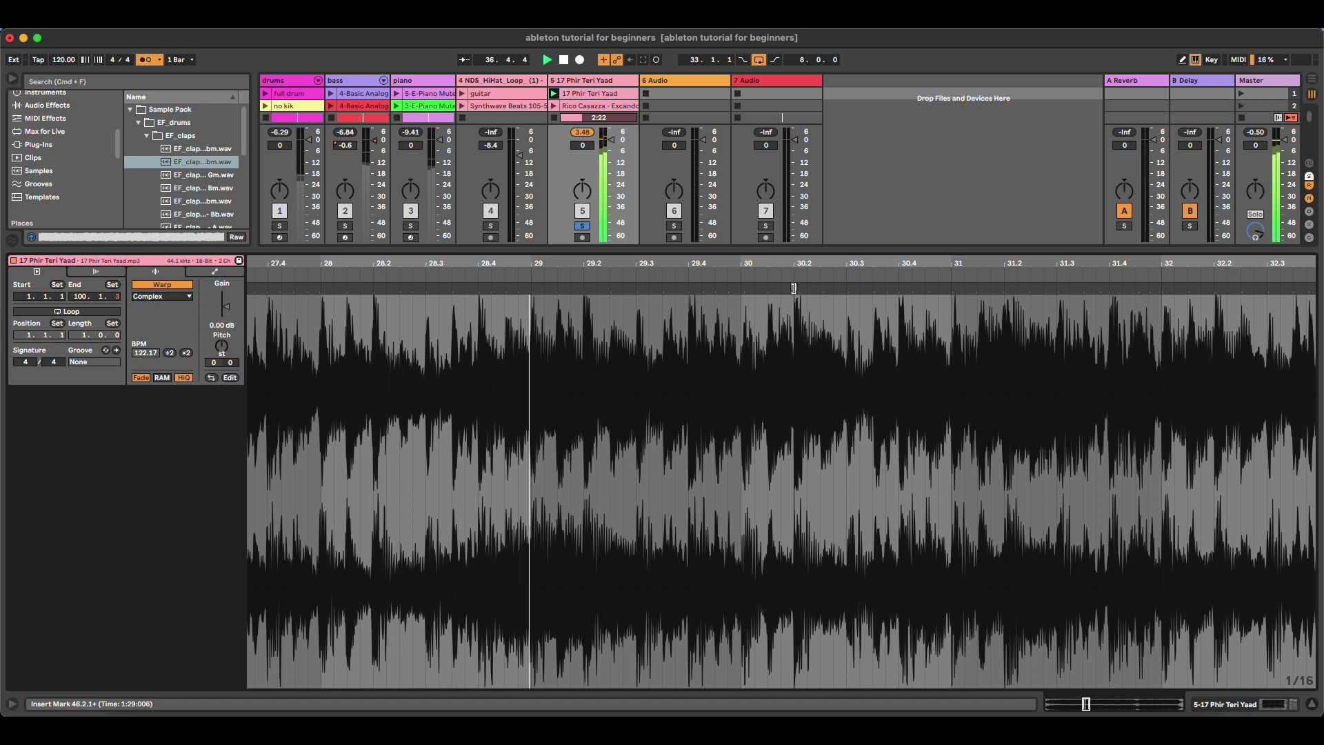
pyautogui.moveTo(918, 267); pyautogui.dragTo(459, 244)
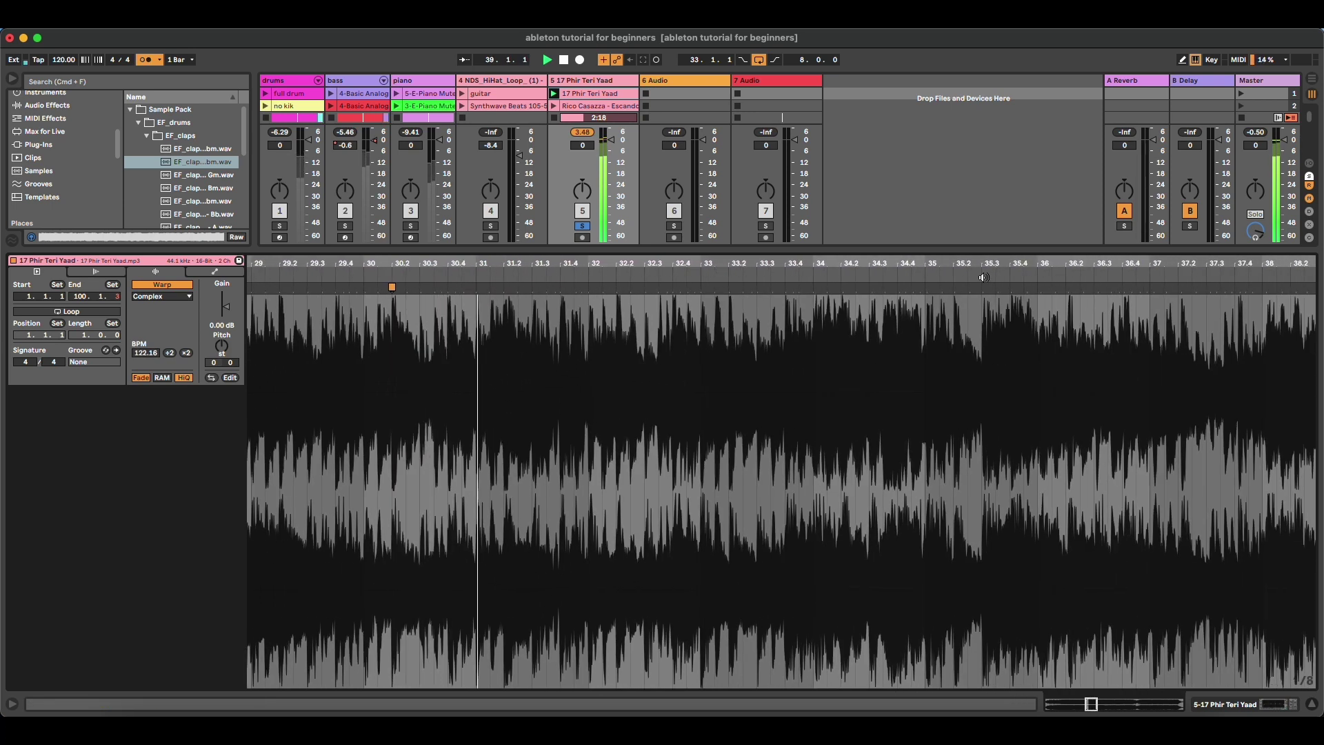
pyautogui.moveTo(988, 278); pyautogui.dragTo(747, 268)
pyautogui.moveTo(538, 266); pyautogui.dragTo(646, 267)
pyautogui.click(312, 270)
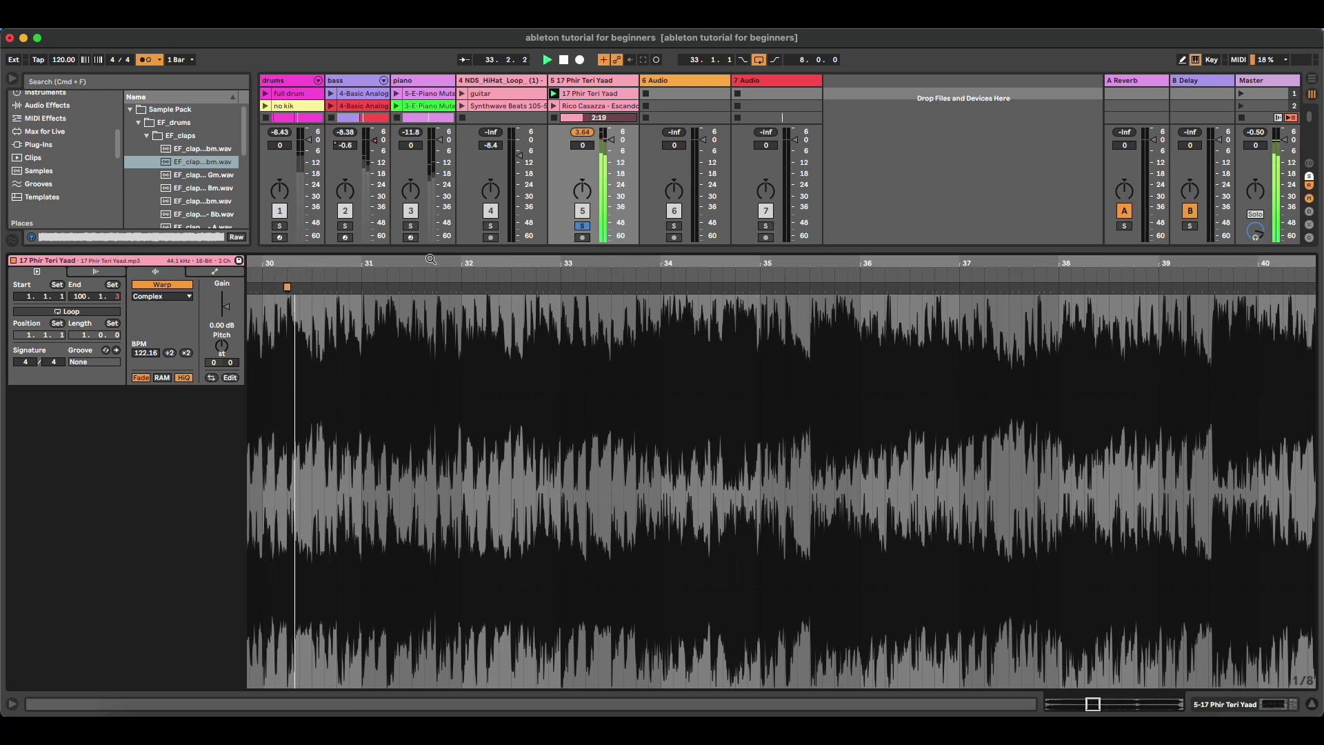
# Step: Add warp markers near 32.1.3, 35.2, 37.2, 39.2 and 41.2
pyautogui.moveTo(430, 267); pyautogui.dragTo(431, 303)
pyautogui.click(541, 305)
pyautogui.moveTo(540, 266)
pyautogui.mouseDown()
pyautogui.moveTo(541, 304)
pyautogui.moveTo(538, 290)
pyautogui.mouseUp()
pyautogui.doubleClick(539, 291)
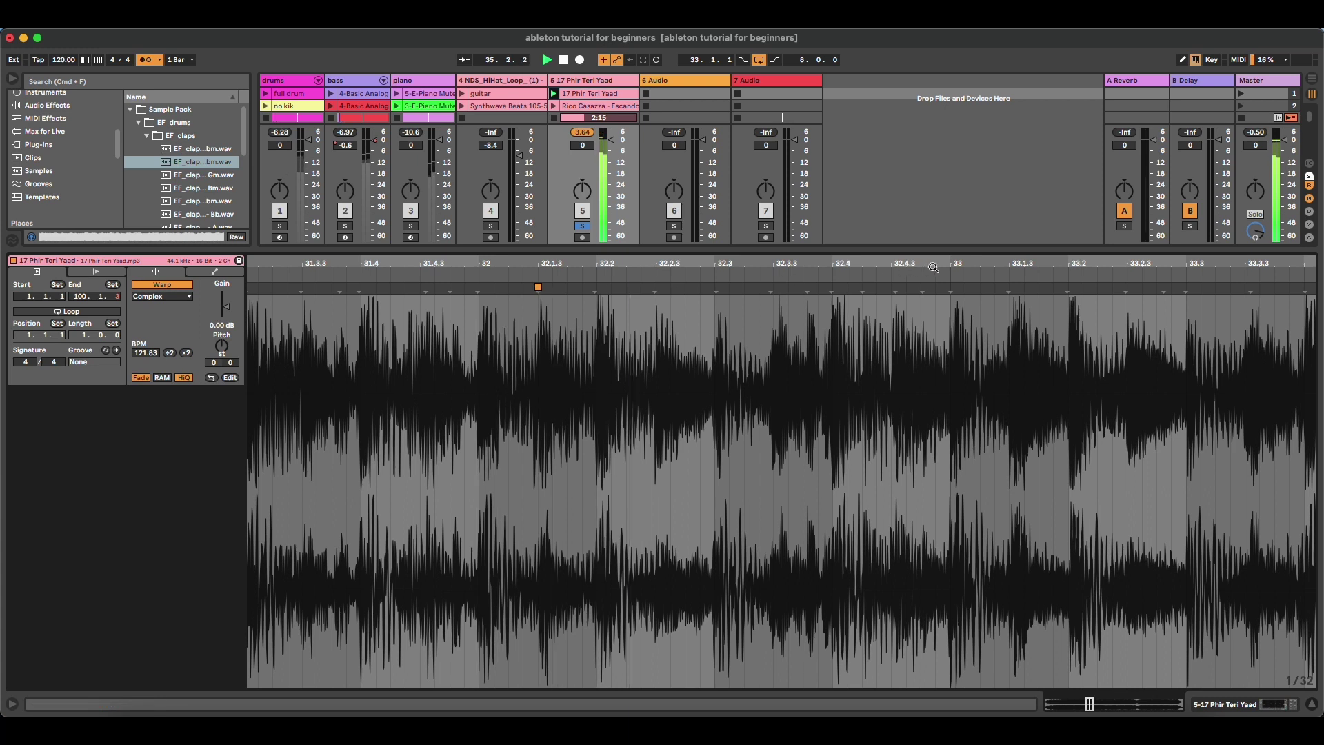
pyautogui.moveTo(943, 268); pyautogui.dragTo(581, 268)
pyautogui.click(825, 290)
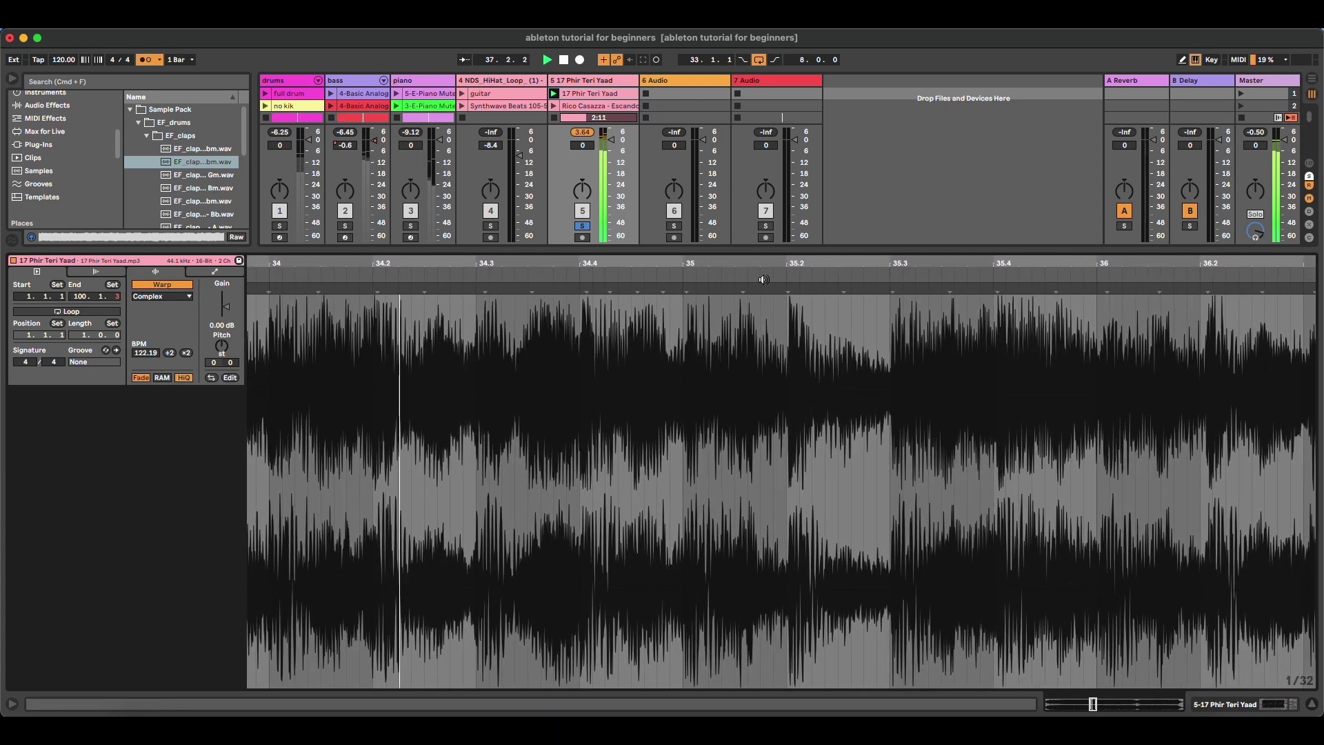
pyautogui.doubleClick(787, 287)
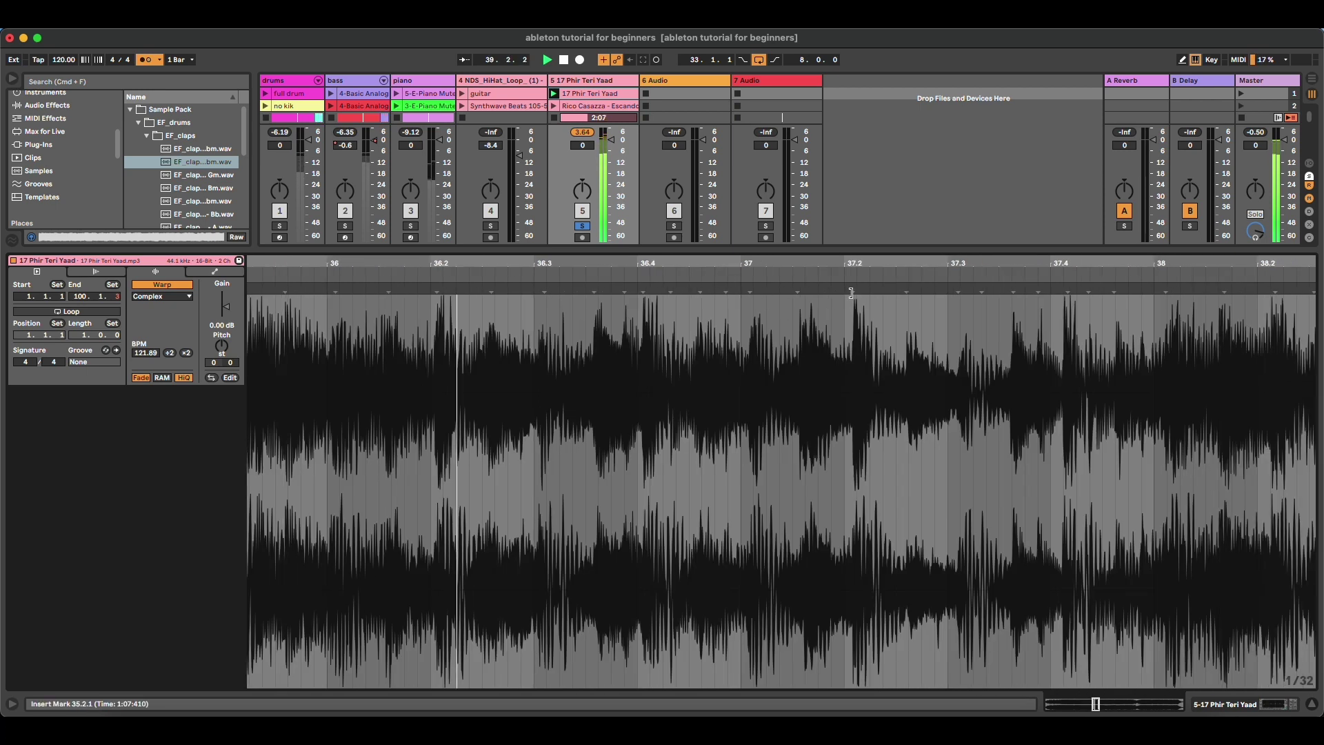
pyautogui.doubleClick(847, 290)
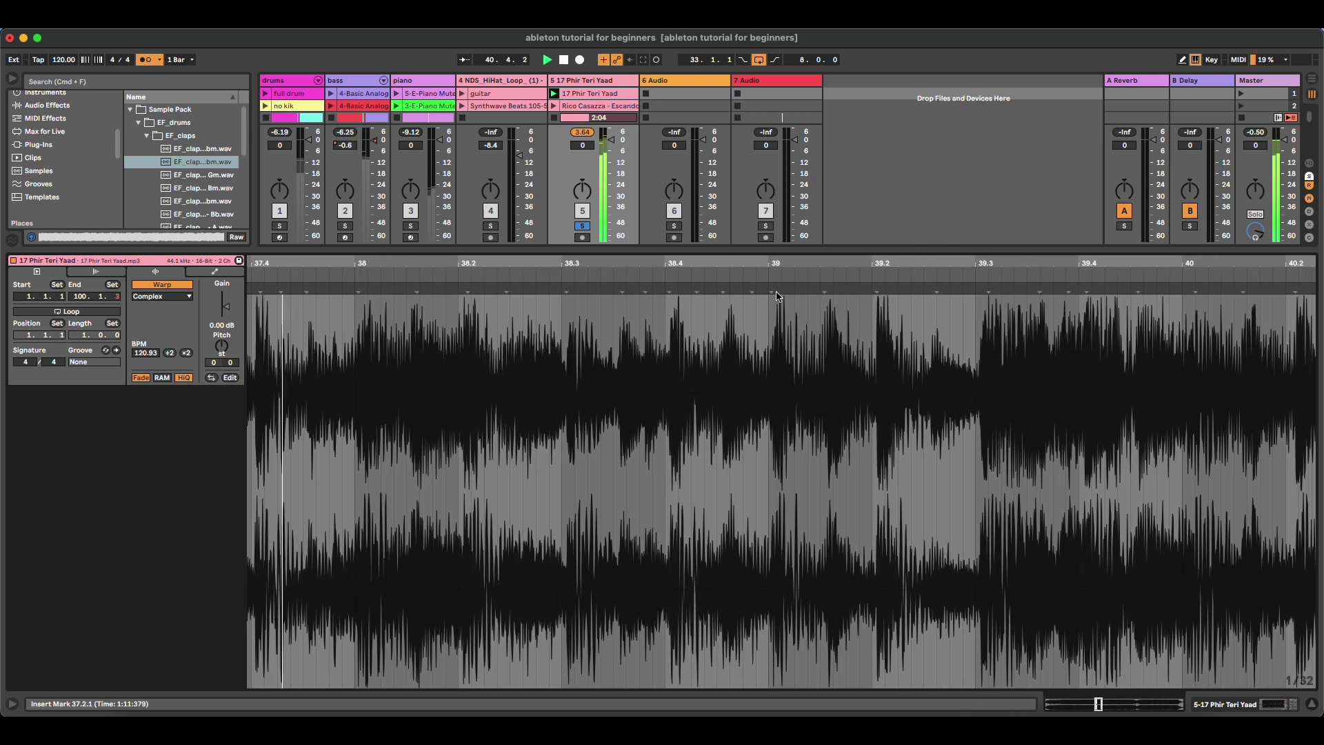
pyautogui.doubleClick(872, 287)
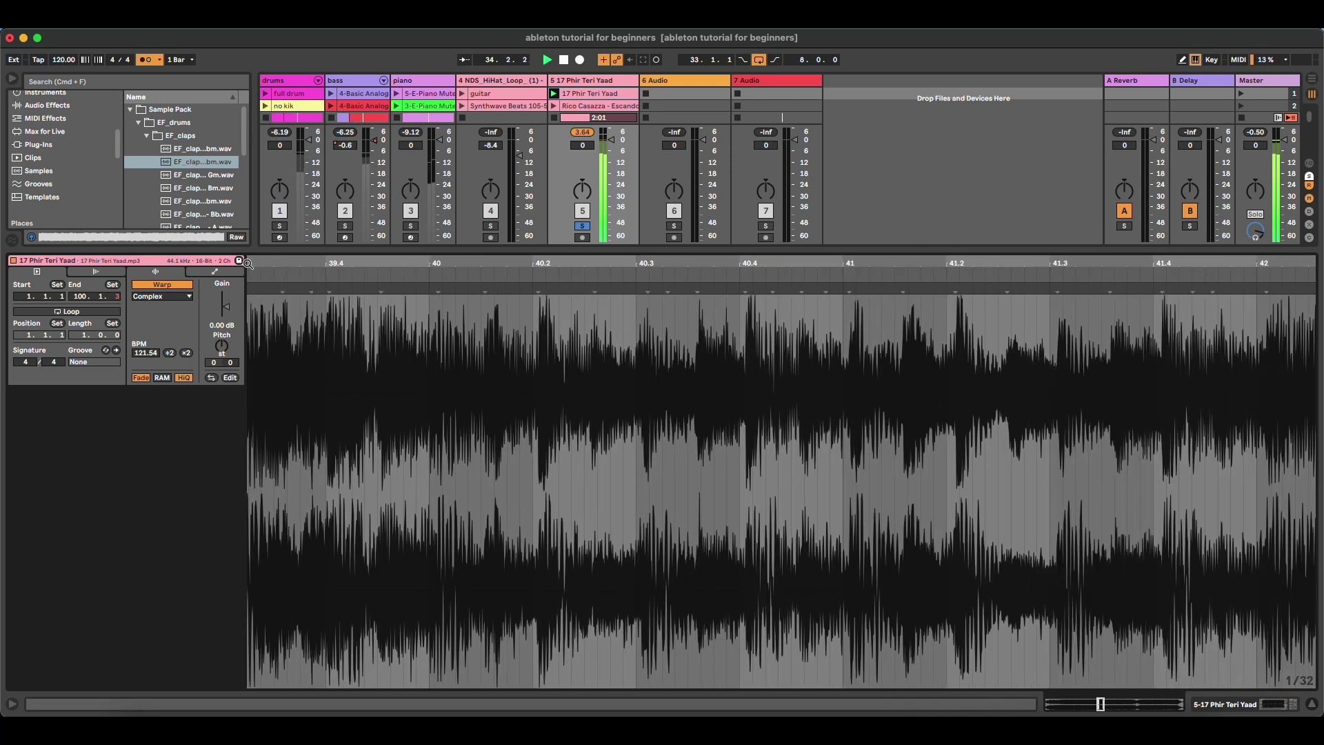
pyautogui.doubleClick(956, 288)
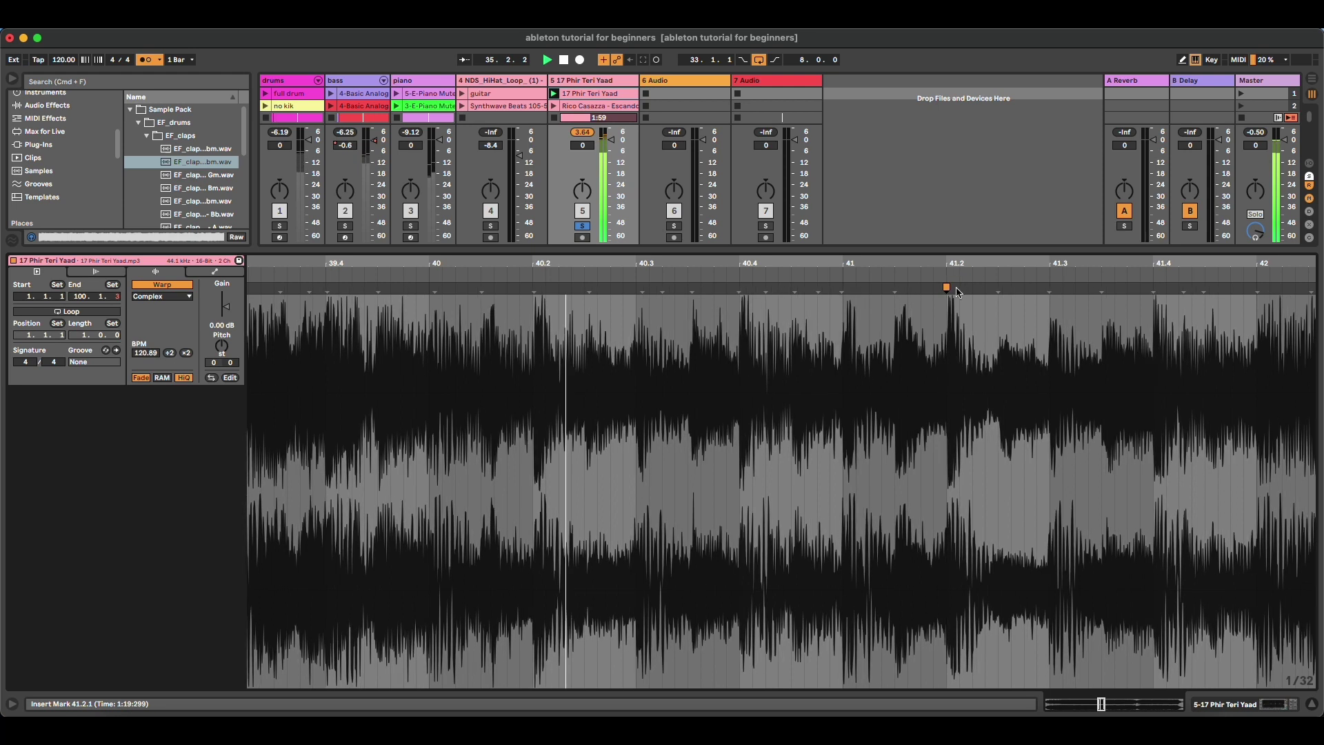
pyautogui.moveTo(509, 264); pyautogui.dragTo(510, 251)
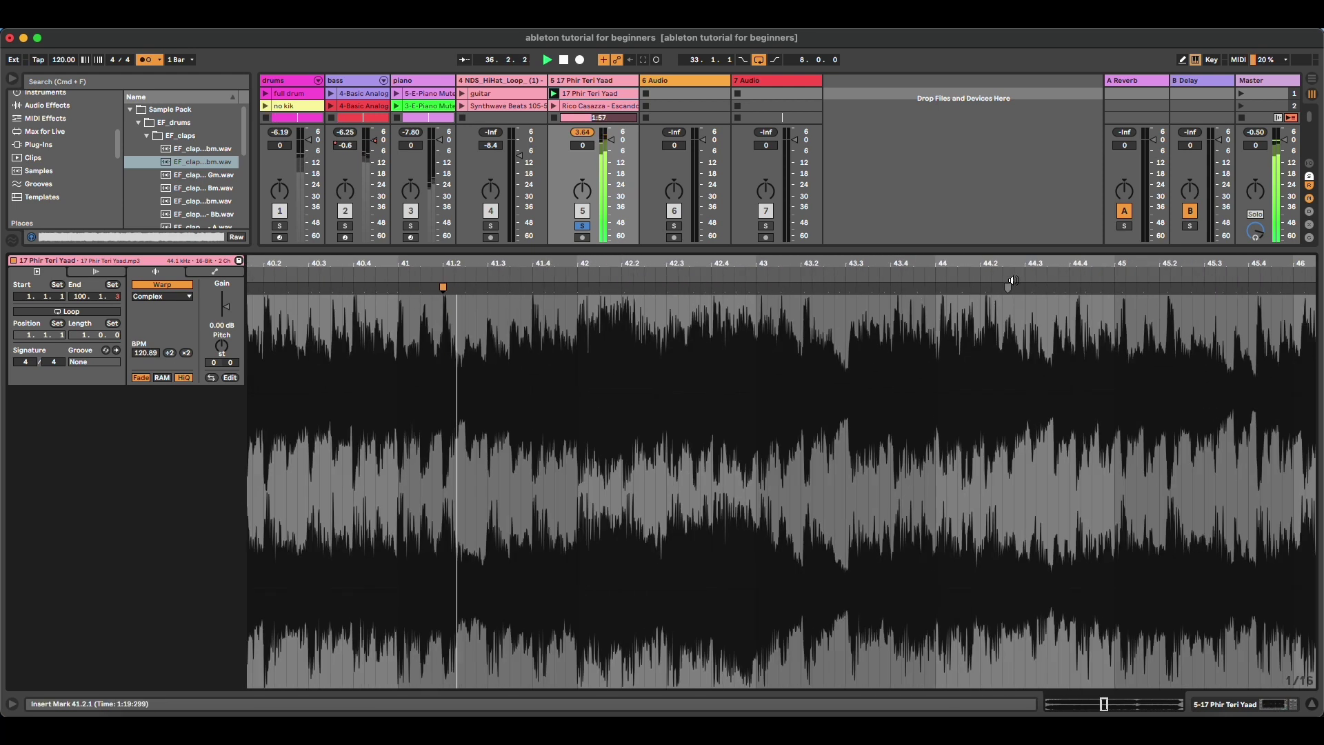
pyautogui.moveTo(1051, 264); pyautogui.dragTo(1054, 271)
# Step: Add warp markers at 43.2, 45.2, 46.4, 48.4 and 50.2, aligning 43.2 with the grid
pyautogui.doubleClick(618, 288)
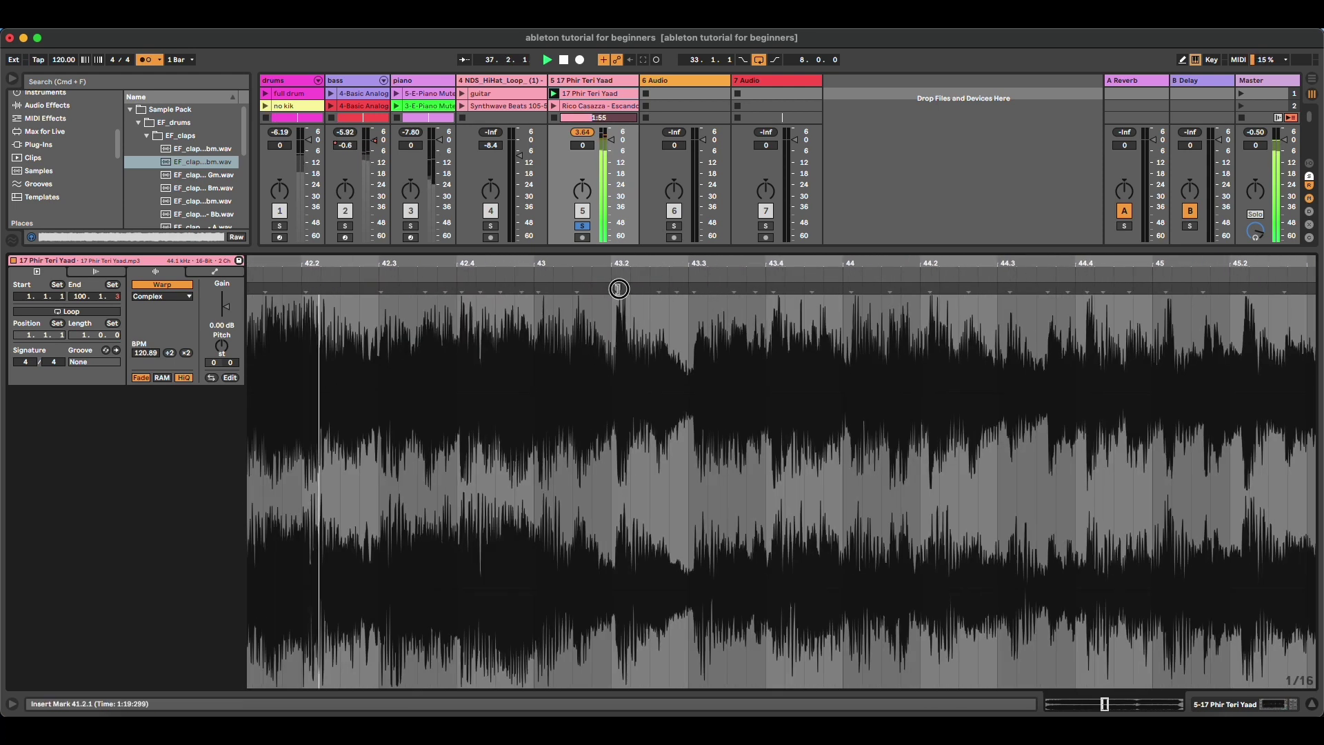
pyautogui.moveTo(618, 289); pyautogui.dragTo(611, 287)
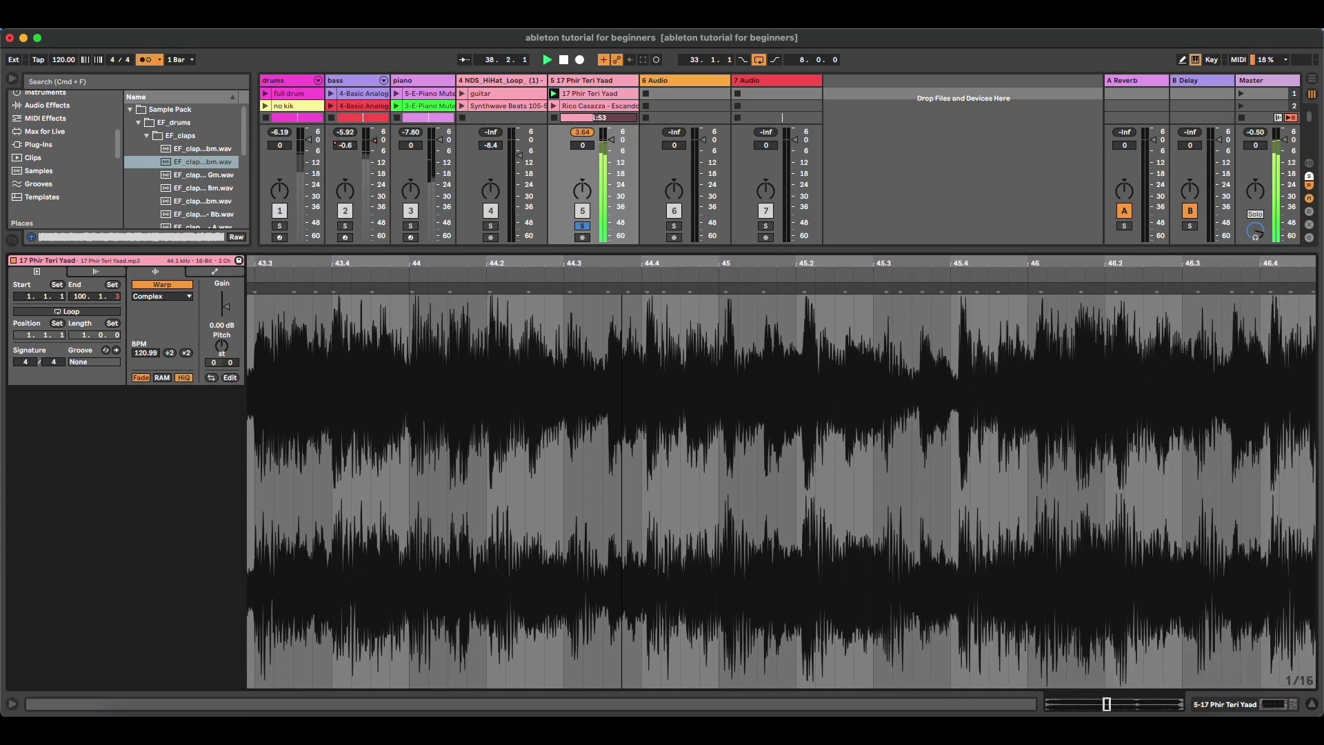
pyautogui.doubleClick(781, 289)
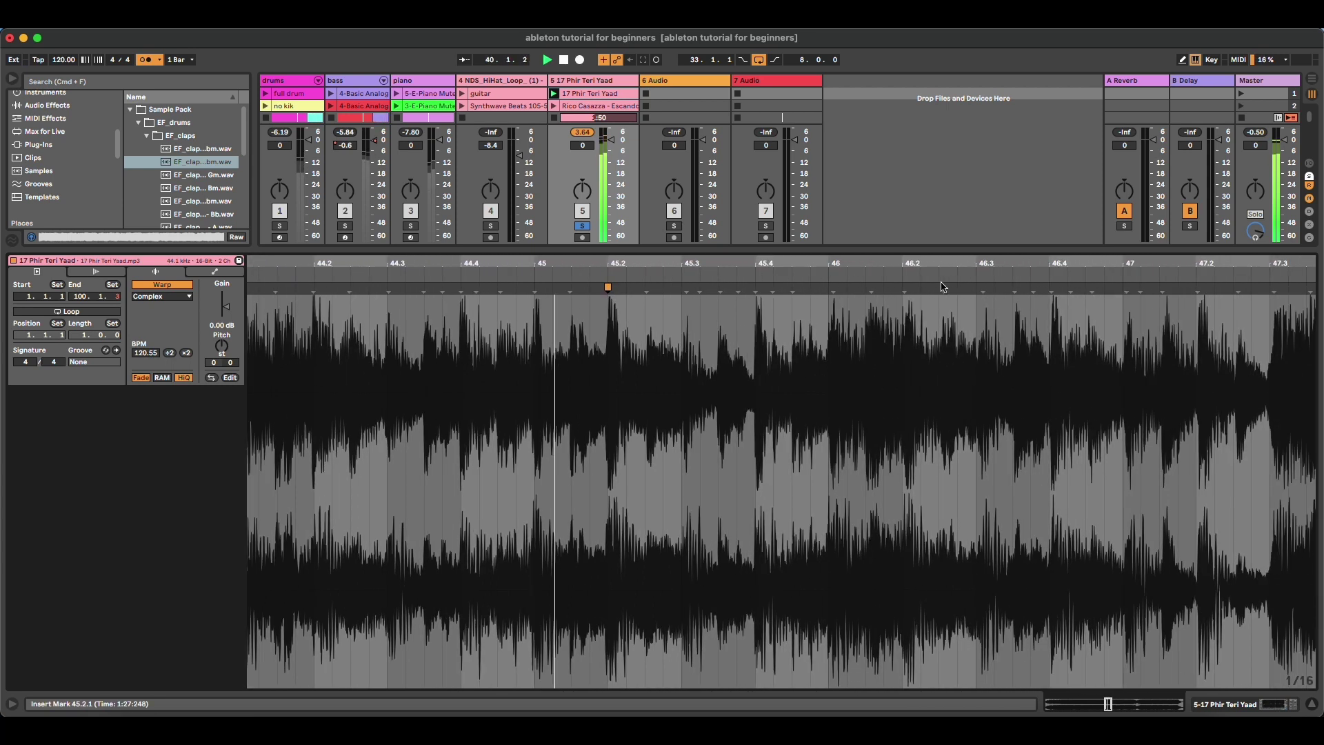
pyautogui.doubleClick(1051, 288)
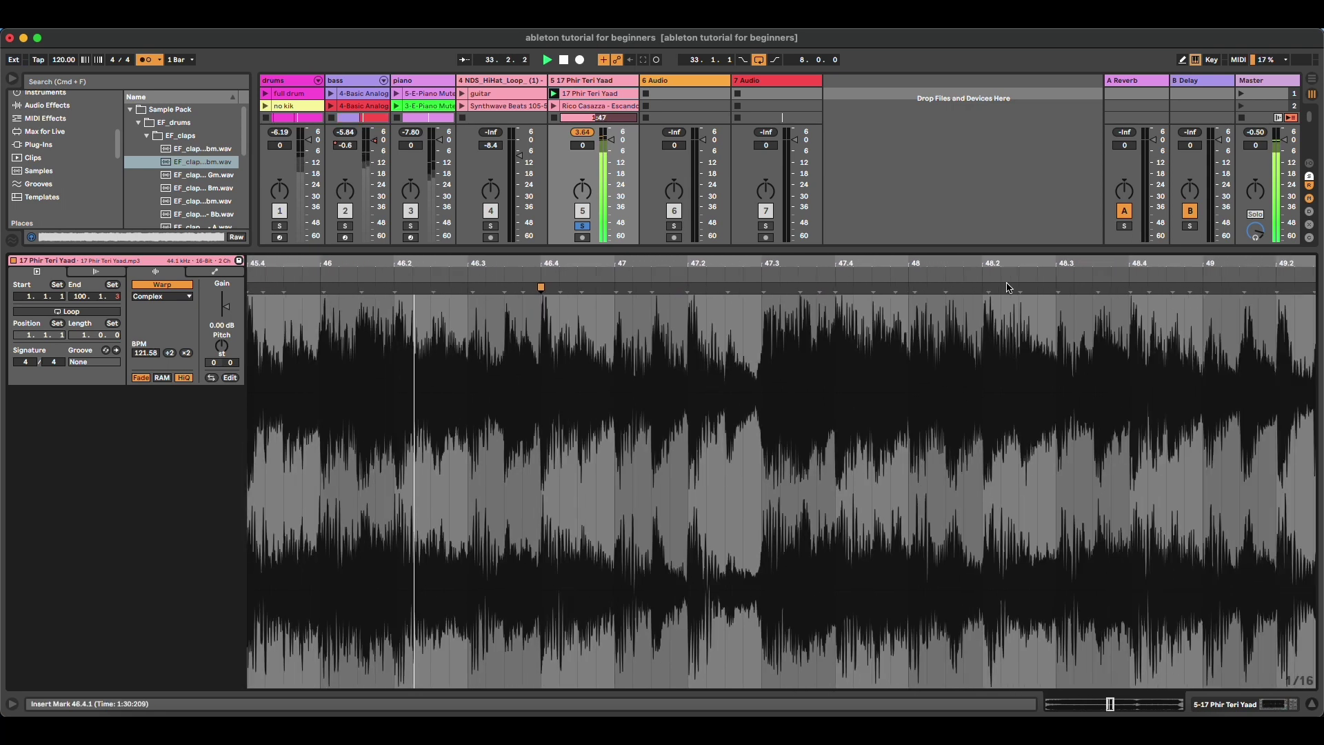
pyautogui.doubleClick(1129, 287)
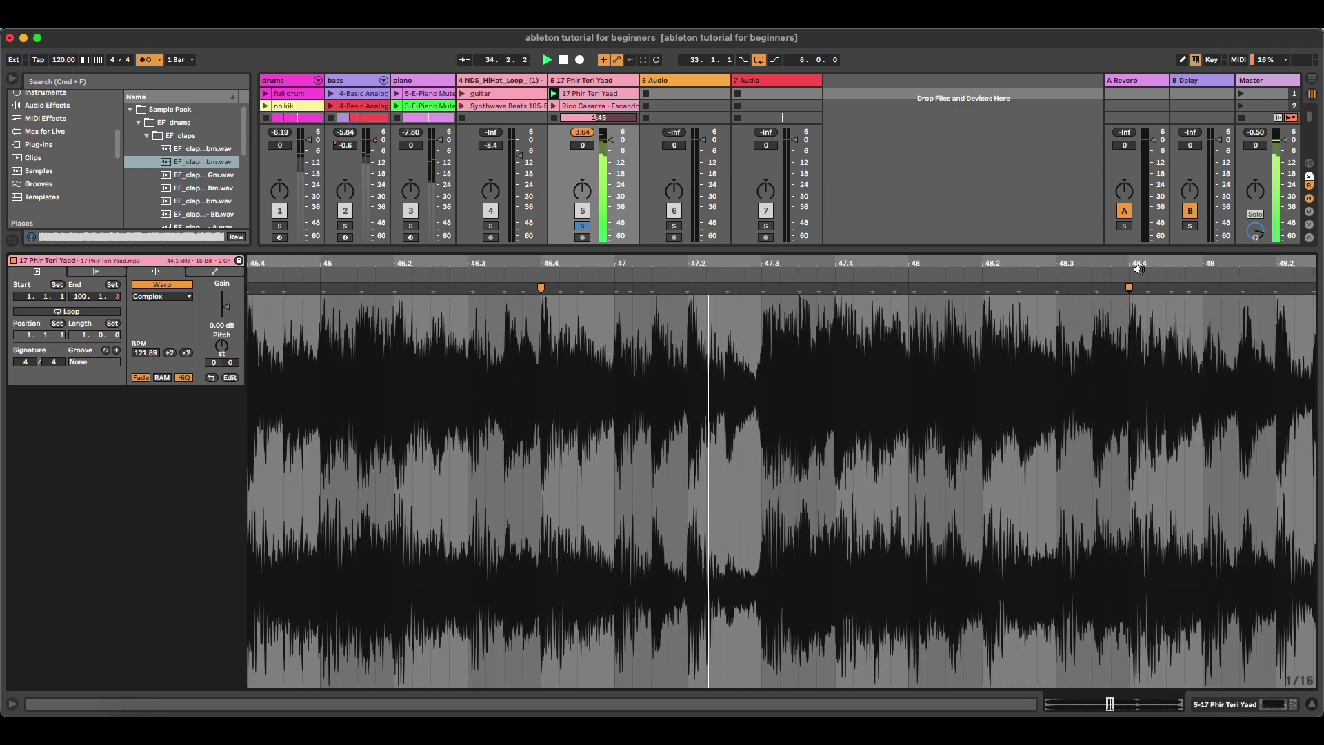
pyautogui.moveTo(1130, 265); pyautogui.dragTo(321, 263)
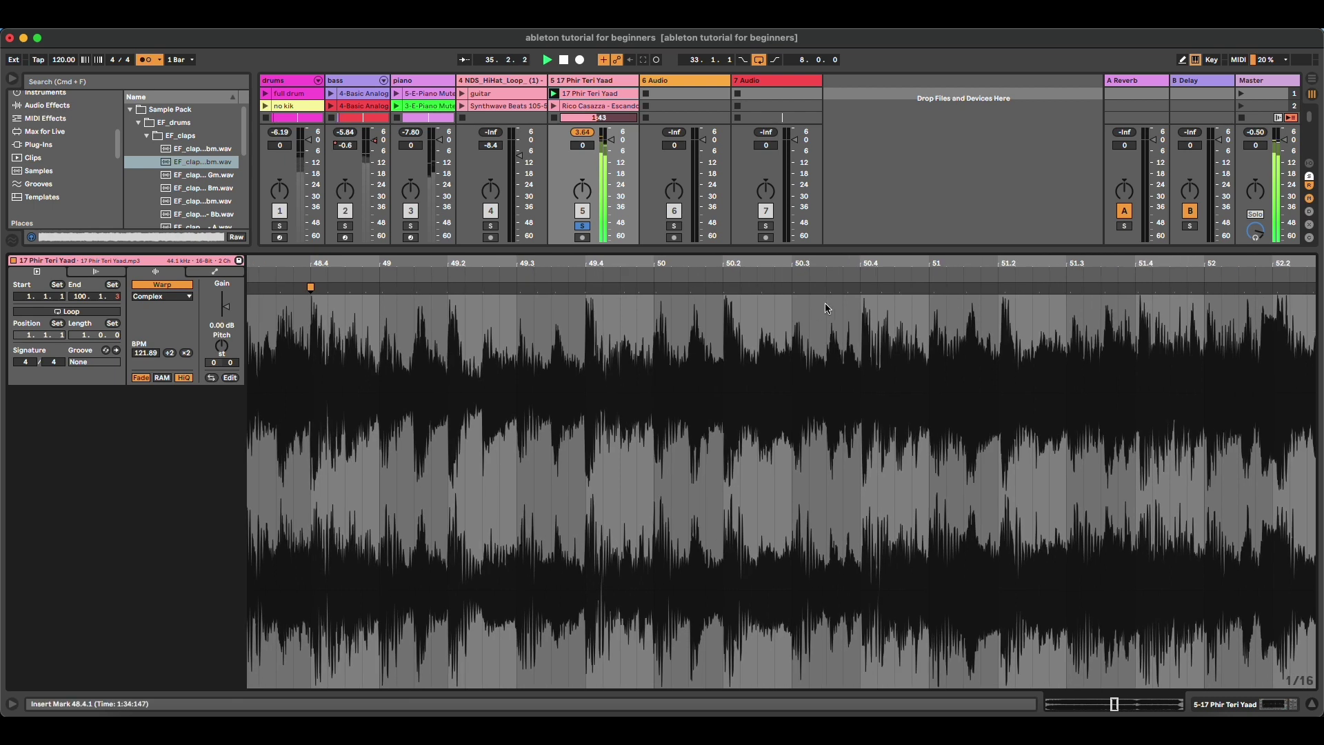
pyautogui.doubleClick(724, 289)
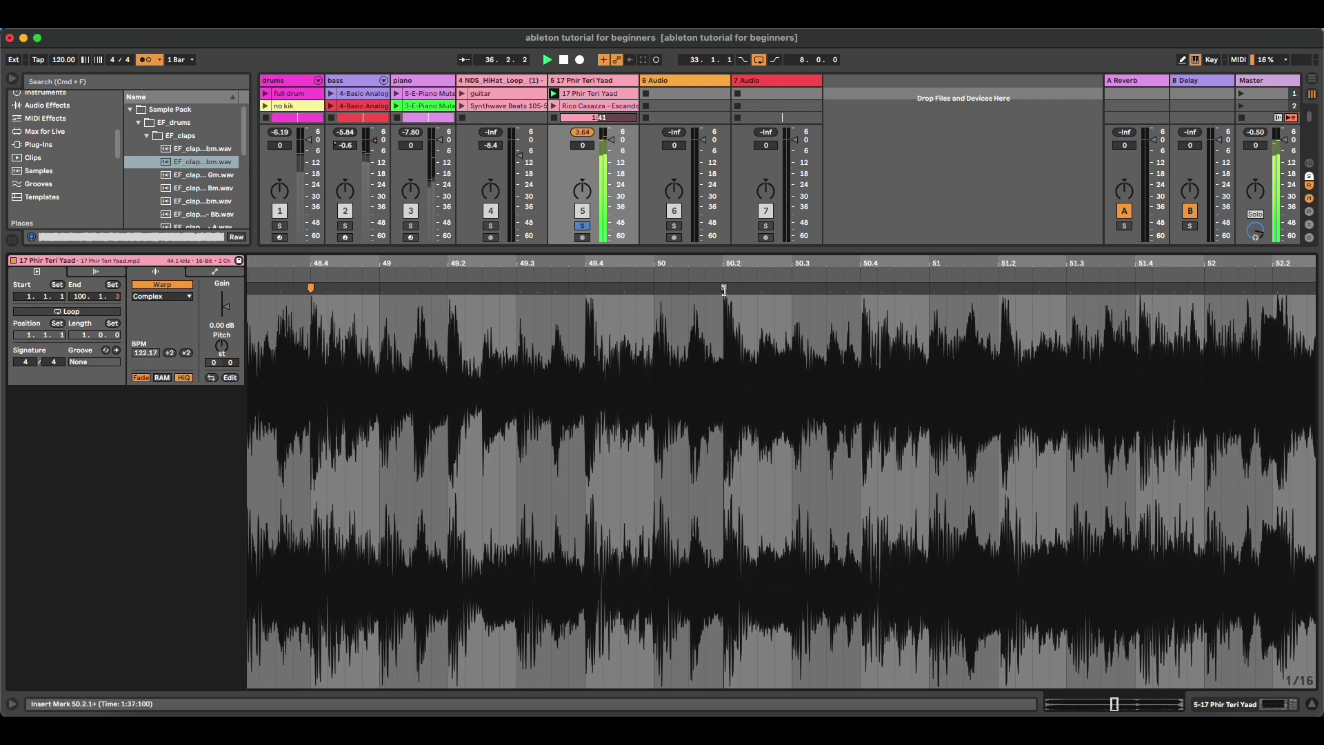
pyautogui.moveTo(951, 265)
pyautogui.mouseDown()
pyautogui.moveTo(627, 248)
pyautogui.moveTo(627, 231)
pyautogui.mouseUp()
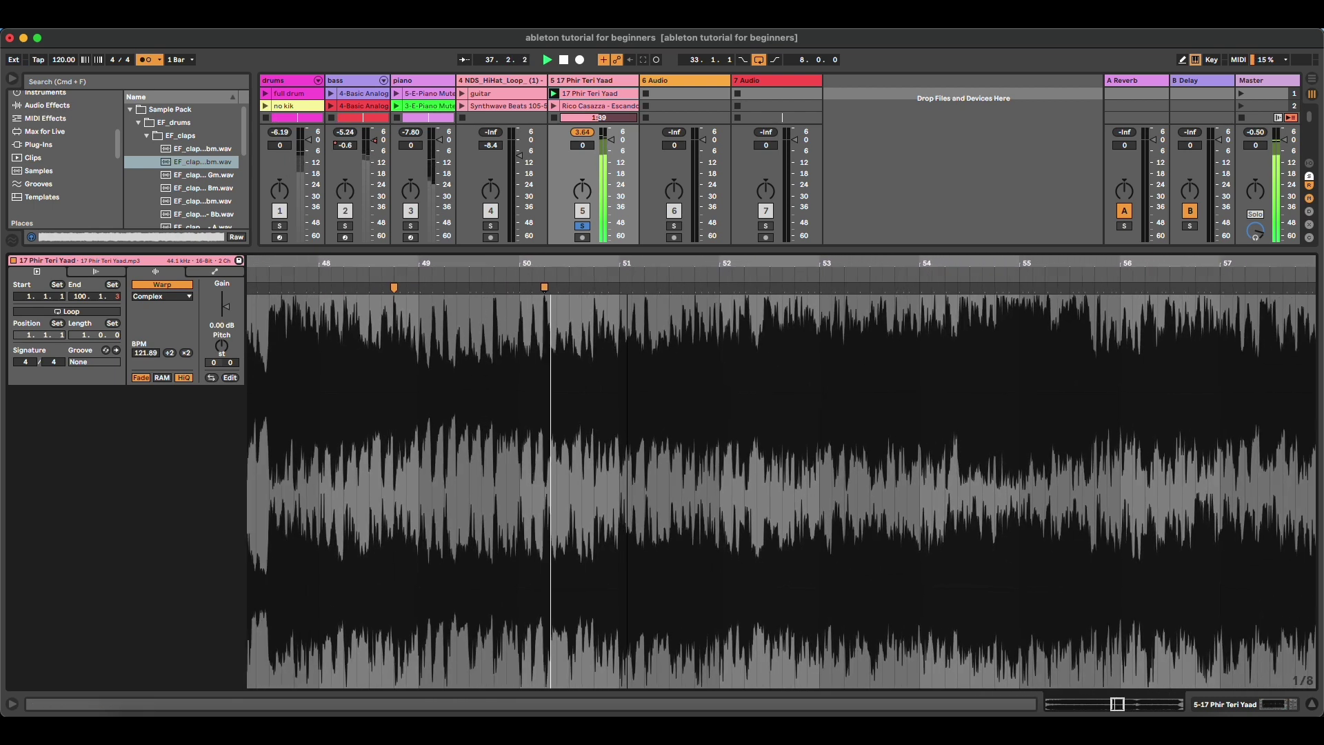
# Step: Stop playback, zoom the waveform out, and drag the divider down to show the full session grid
pyautogui.press('space')
pyautogui.moveTo(783, 266); pyautogui.dragTo(1019, 247)
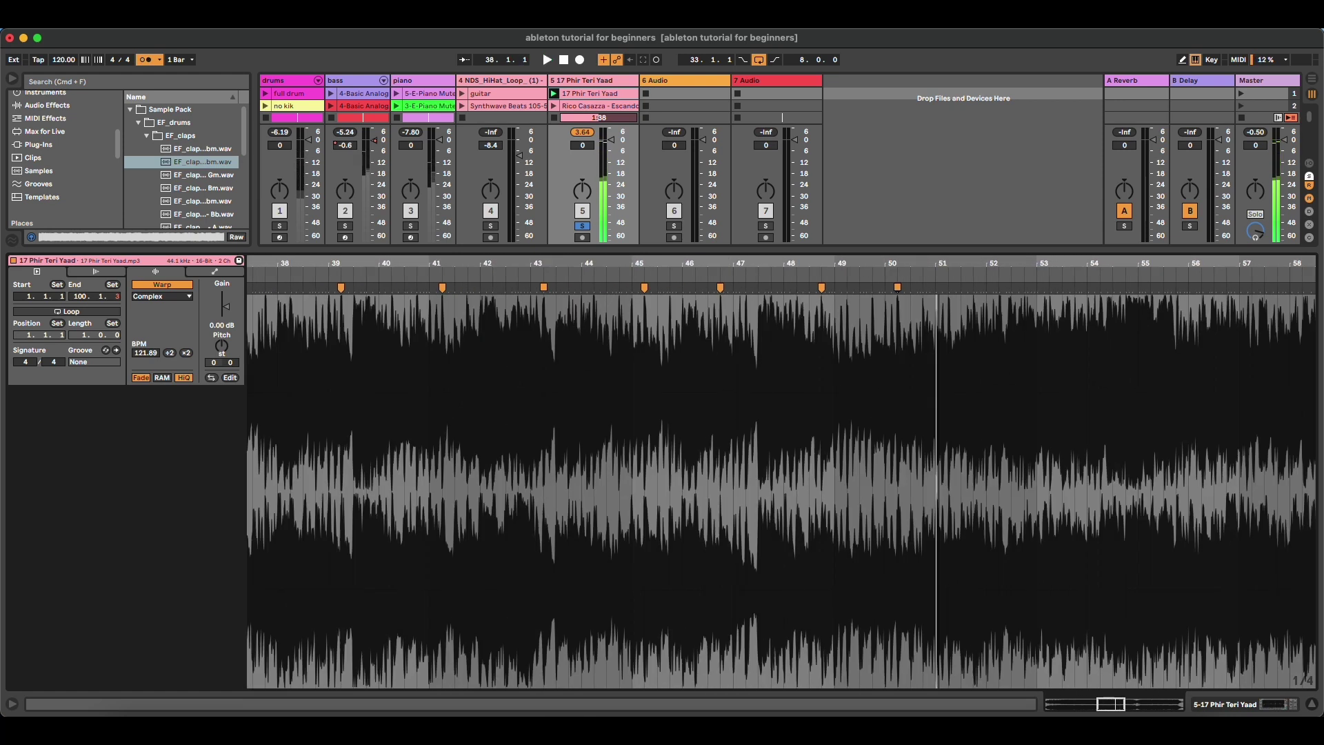
pyautogui.moveTo(941, 207); pyautogui.dragTo(940, 179)
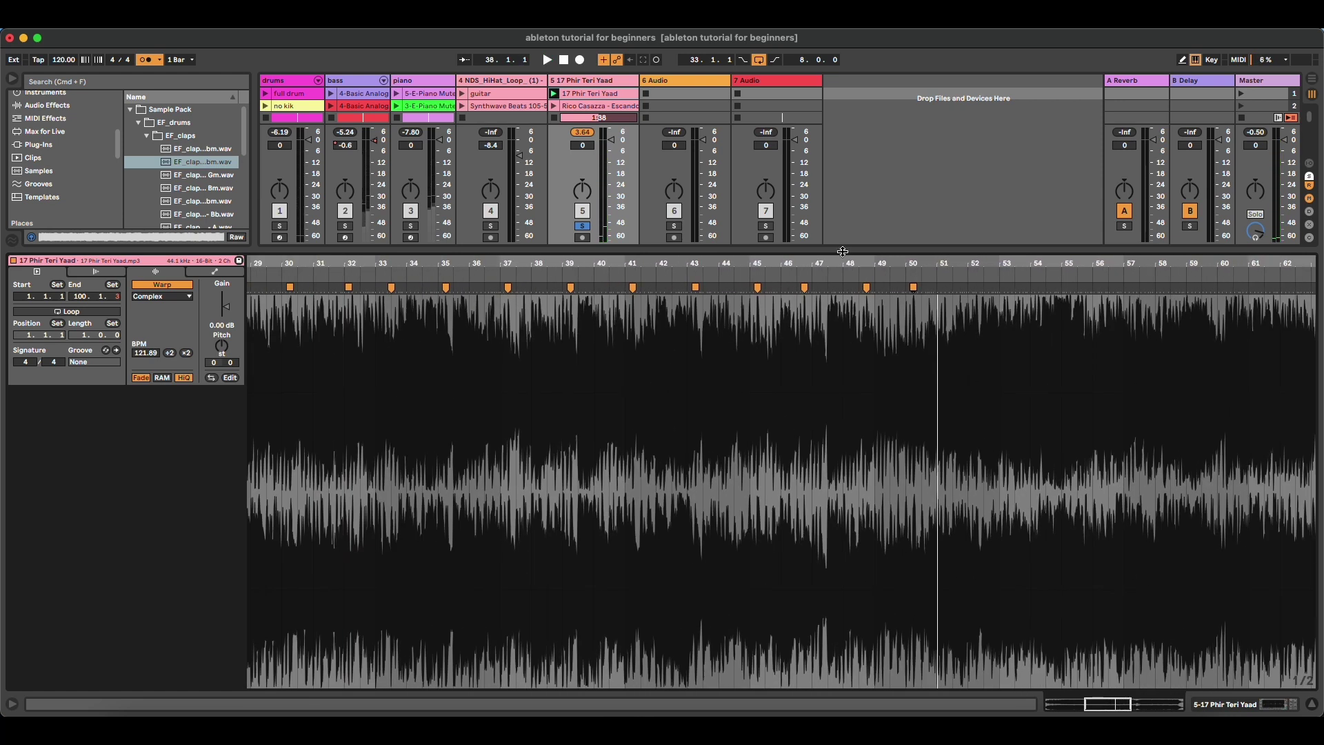
pyautogui.moveTo(843, 251); pyautogui.dragTo(858, 537)
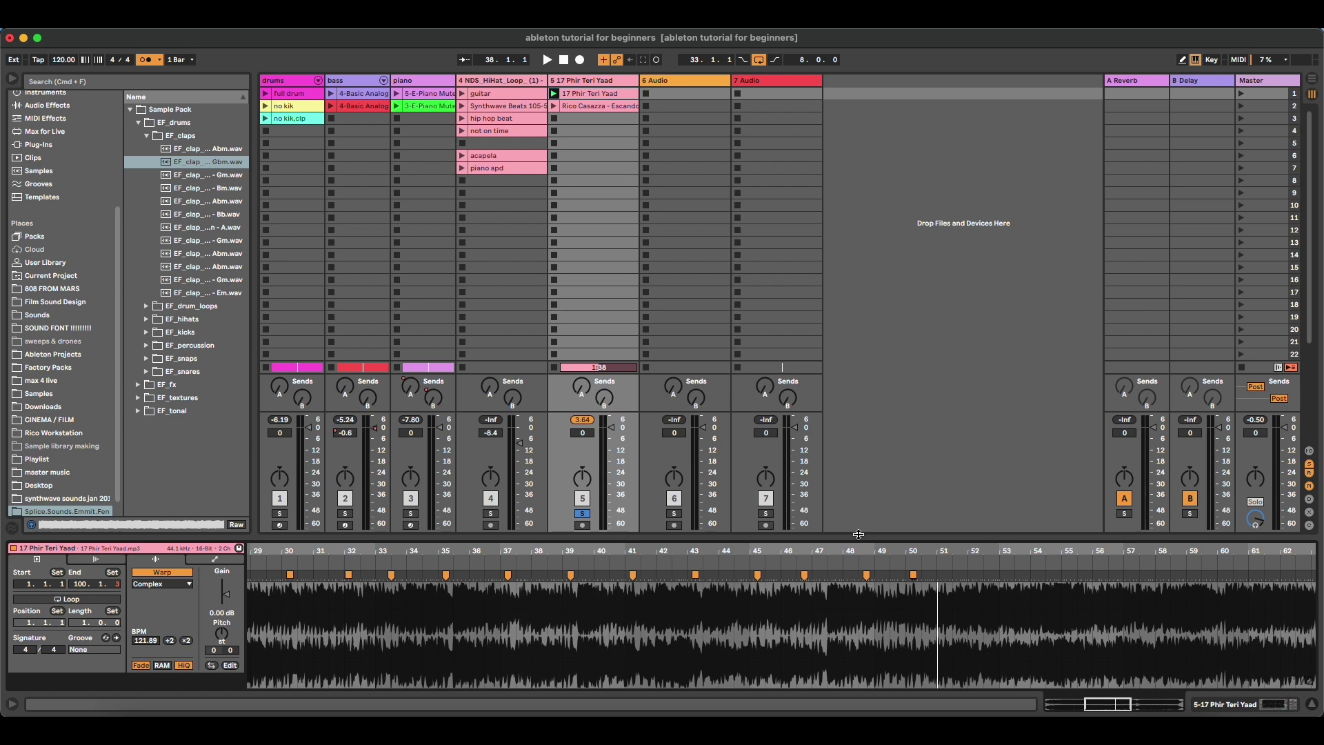
# Step: Play the whole clip from near bar 23 while dragging the tempo down, up, and back to 120 BPM
pyautogui.moveTo(580, 547); pyautogui.dragTo(666, 546)
pyautogui.click(490, 561)
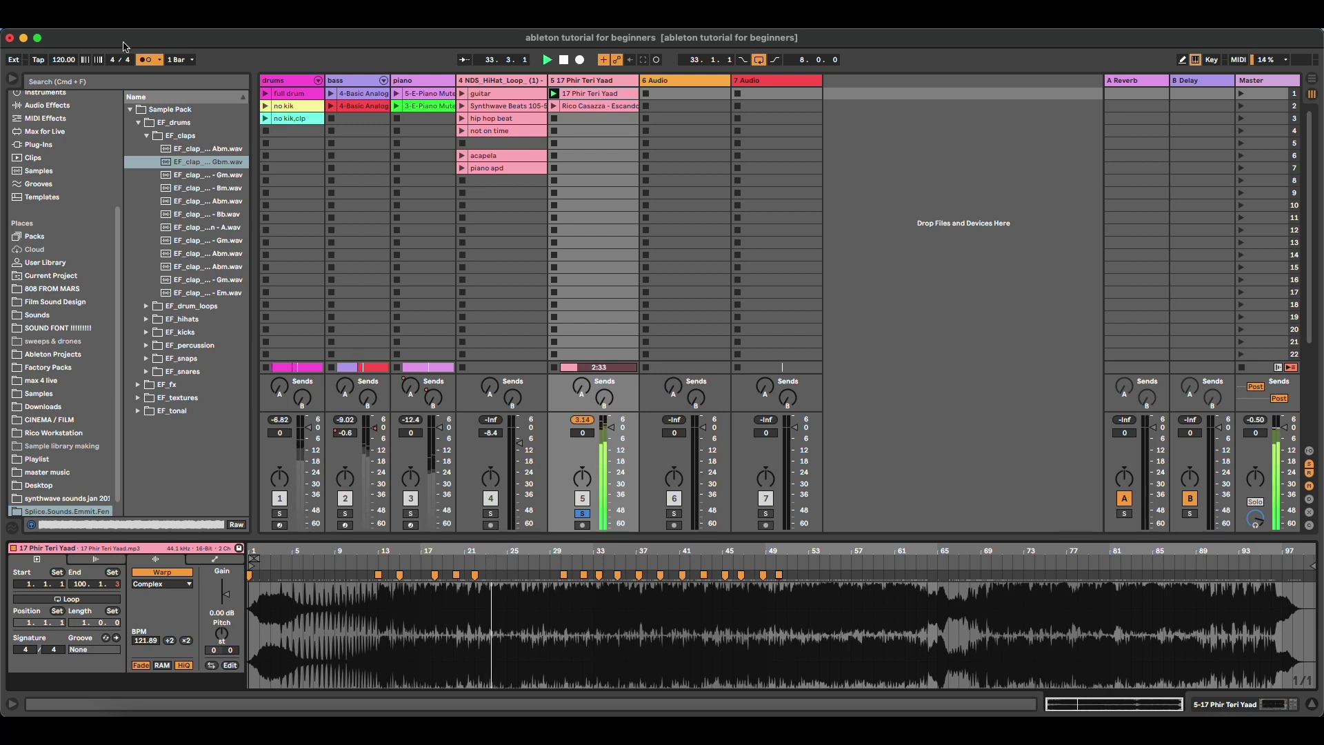
pyautogui.moveTo(62, 63); pyautogui.dragTo(61, 78)
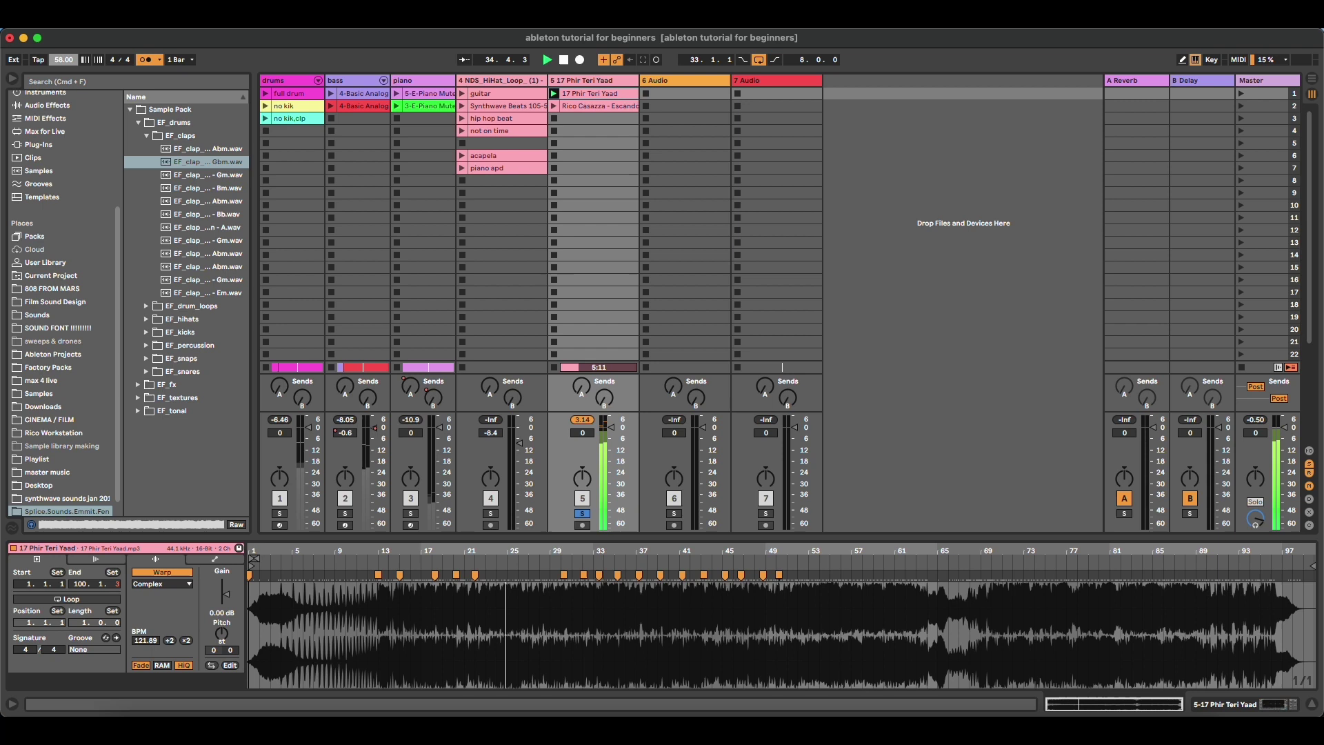
pyautogui.moveTo(63, 59); pyautogui.dragTo(63, 41)
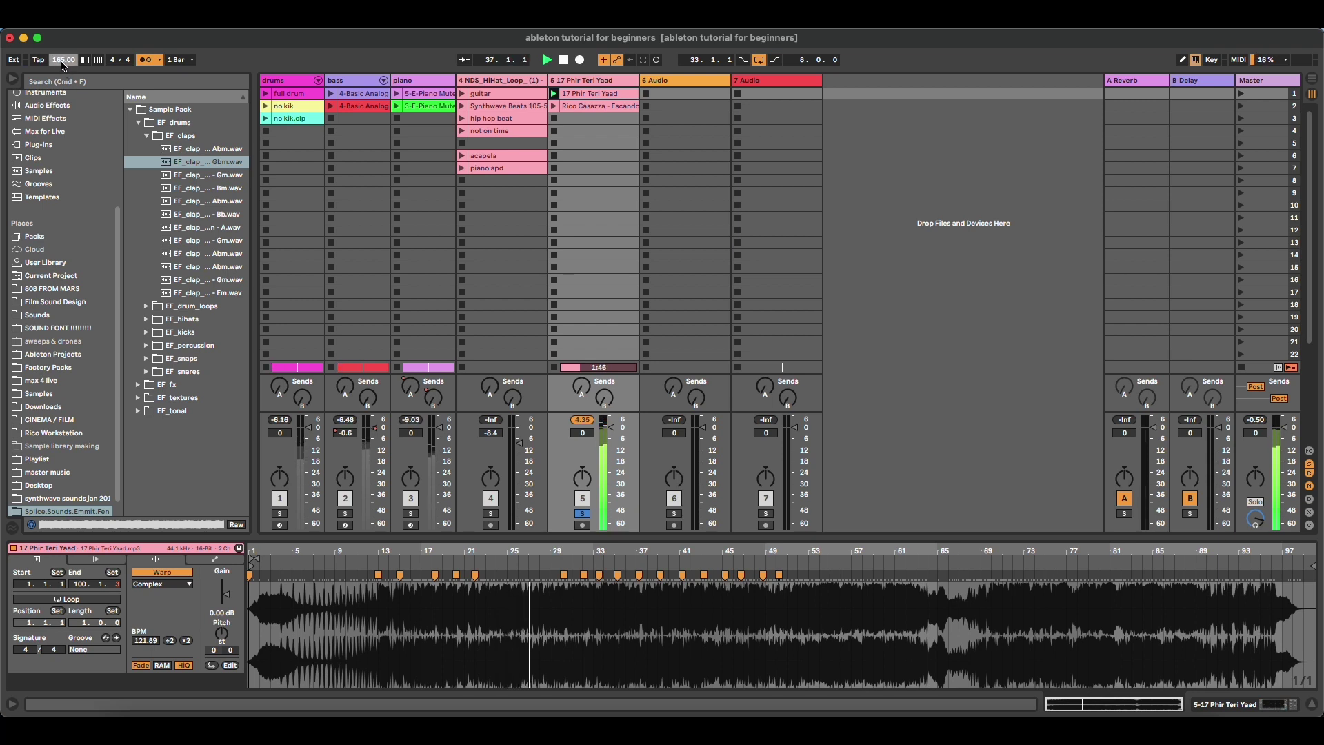
# Step: Select and launch the Escandon clip, then zoom its waveform in around bar 22
pyautogui.click(599, 106)
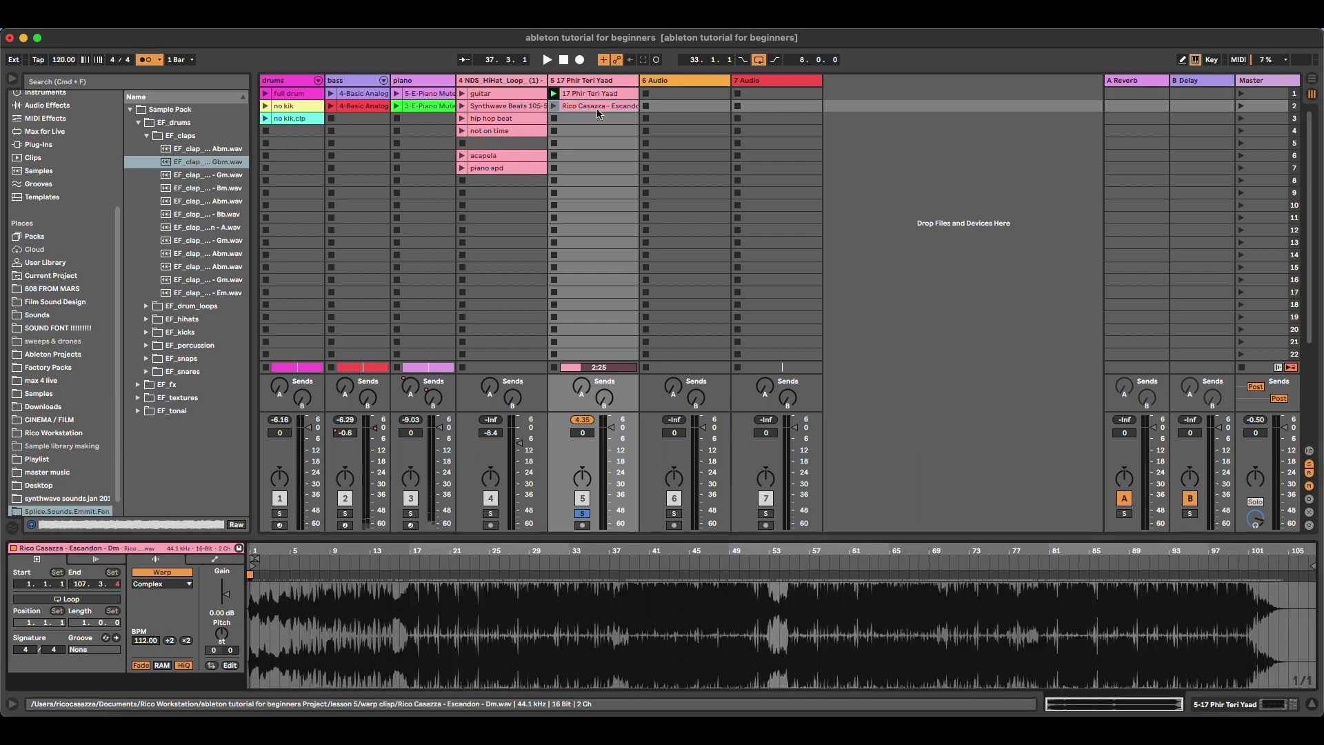
pyautogui.click(554, 107)
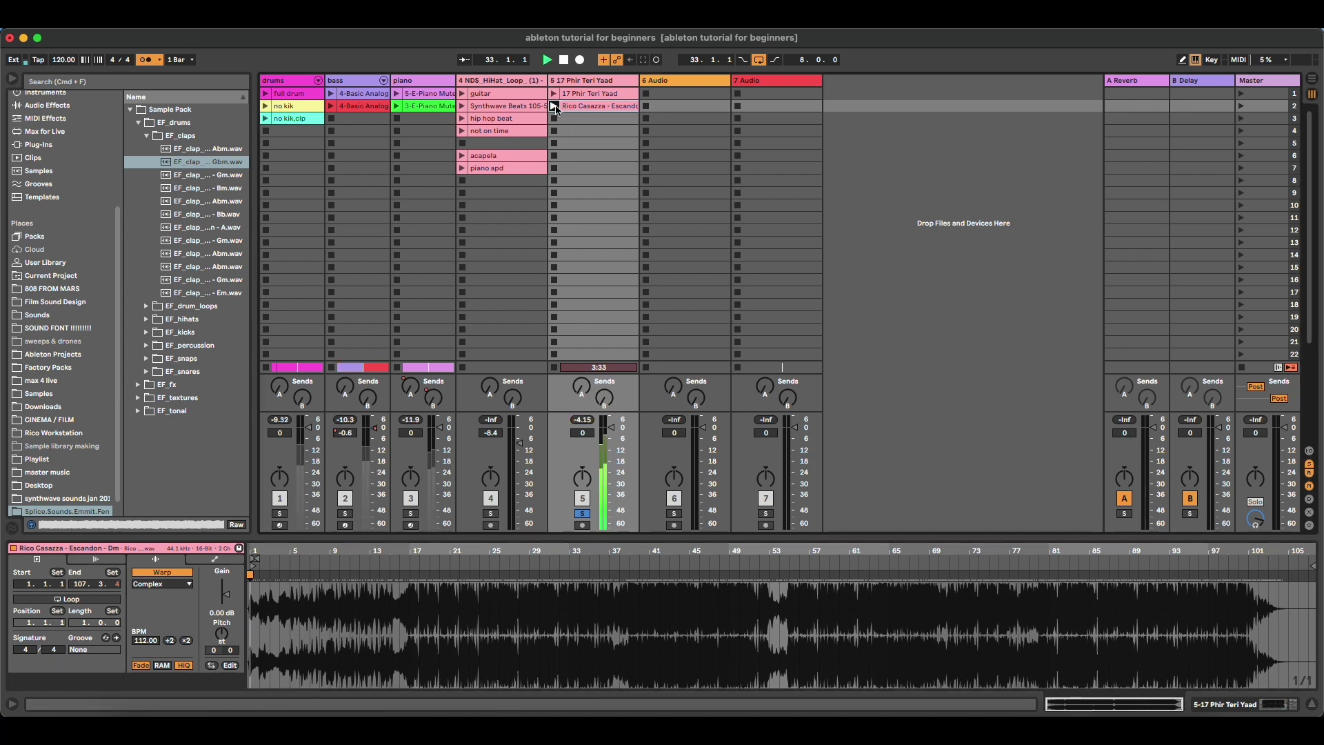
pyautogui.click(434, 564)
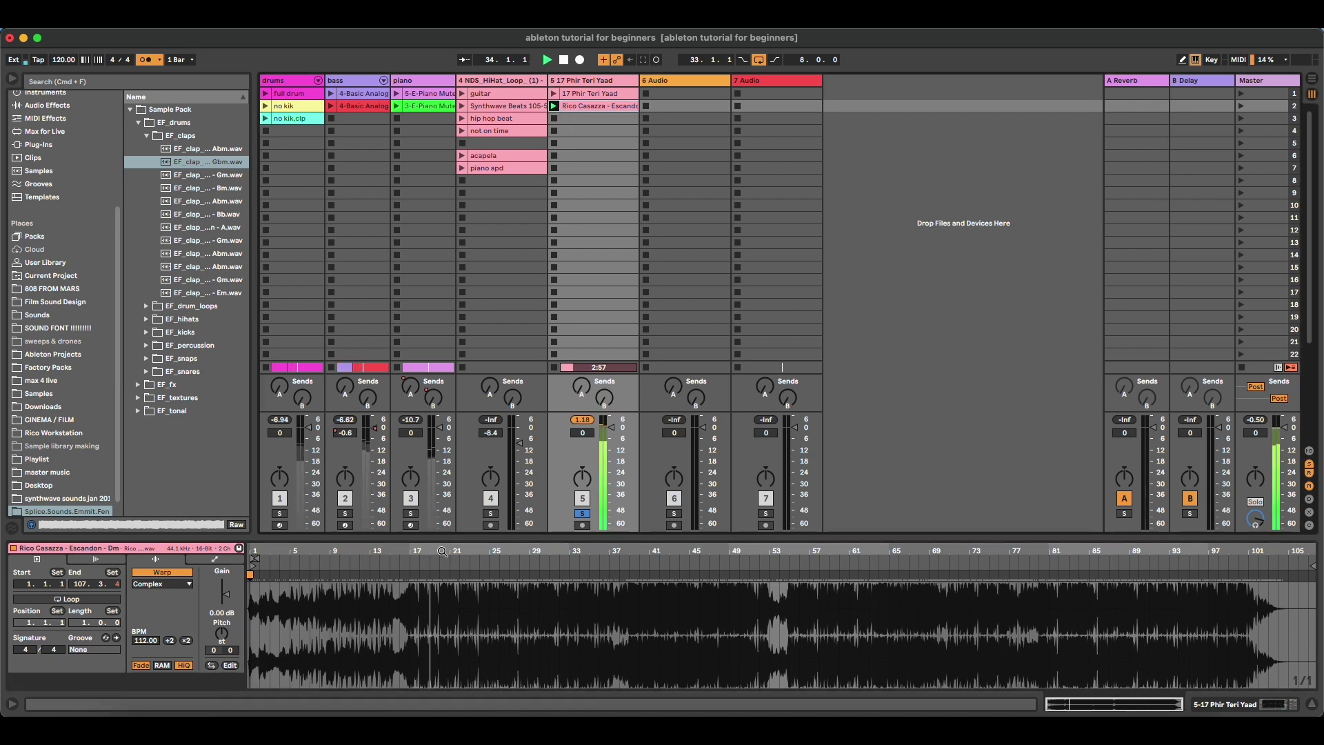
pyautogui.moveTo(442, 550); pyautogui.dragTo(451, 545)
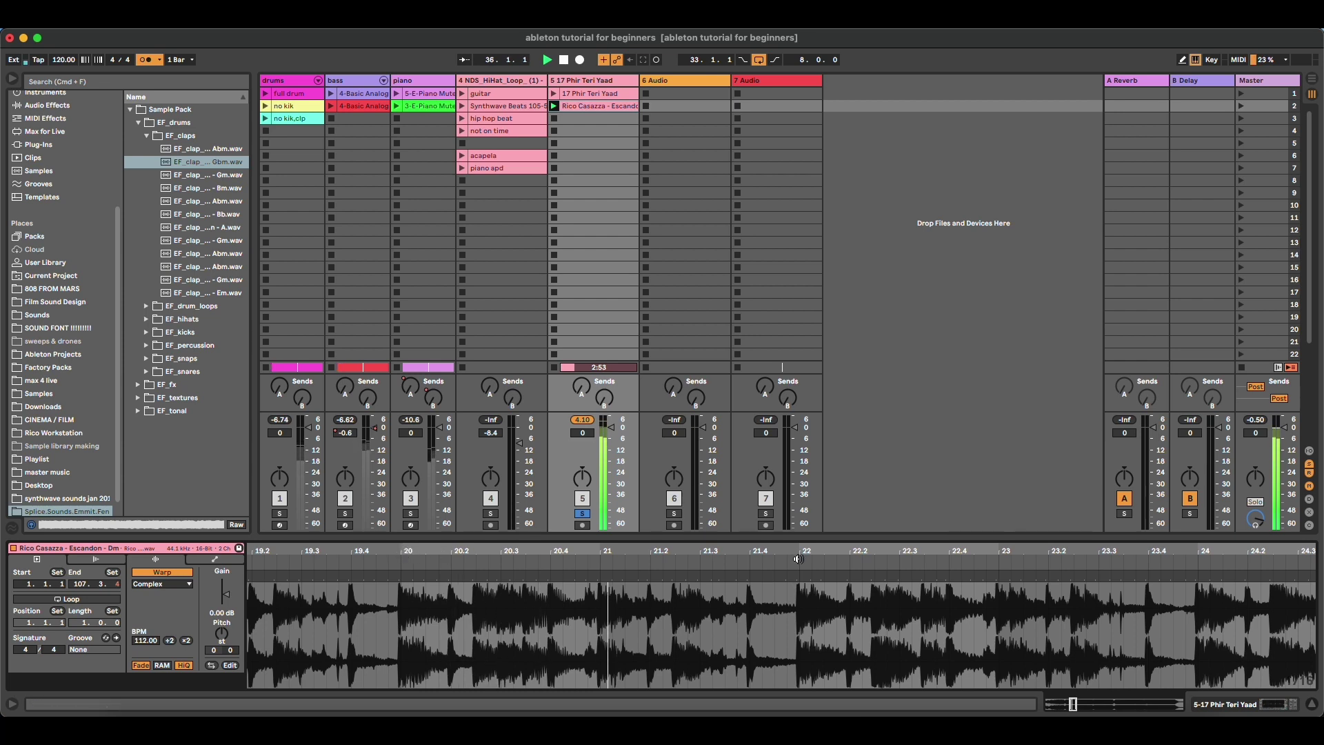
pyautogui.moveTo(798, 552); pyautogui.dragTo(614, 581)
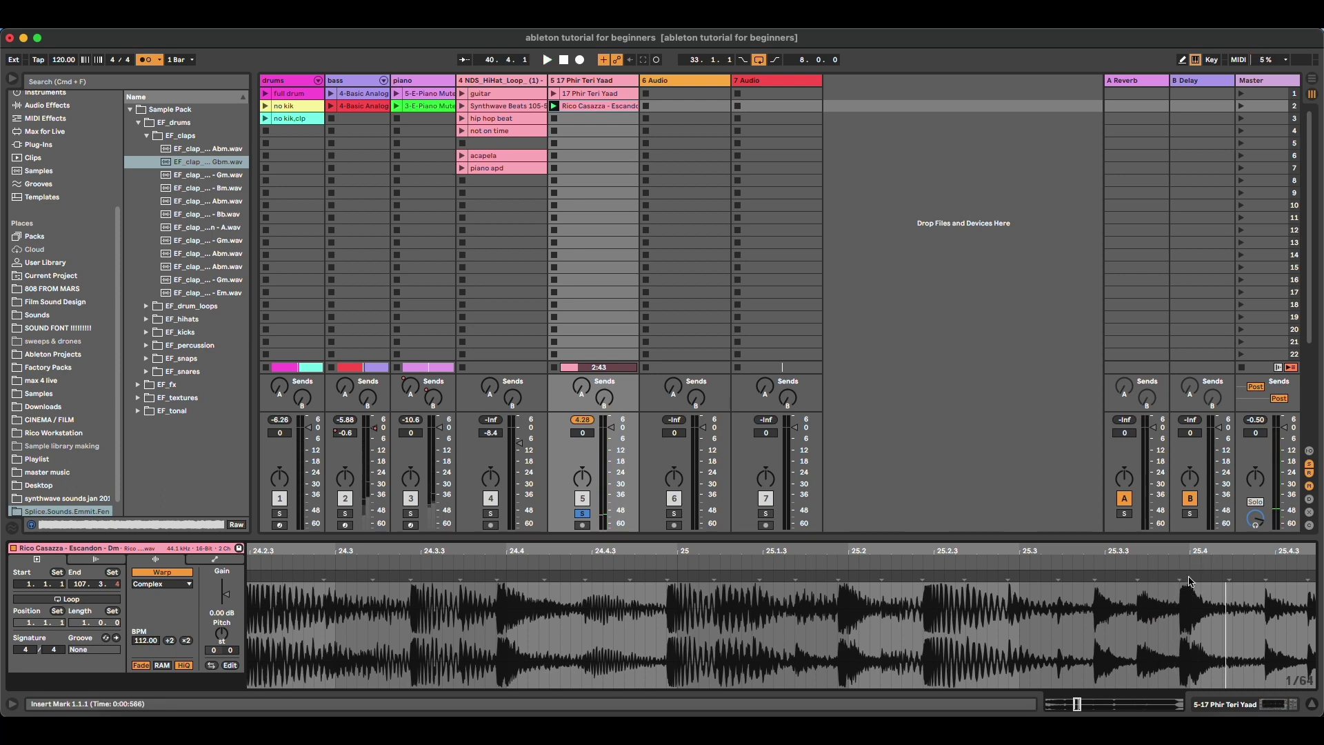
# Step: Add a warp marker on a transient and drag it to 25.4, giving 112.07 BPM
pyautogui.doubleClick(1180, 578)
pyautogui.moveTo(1181, 577)
pyautogui.mouseDown()
pyautogui.moveTo(1192, 577)
pyautogui.moveTo(991, 528)
pyautogui.mouseUp()
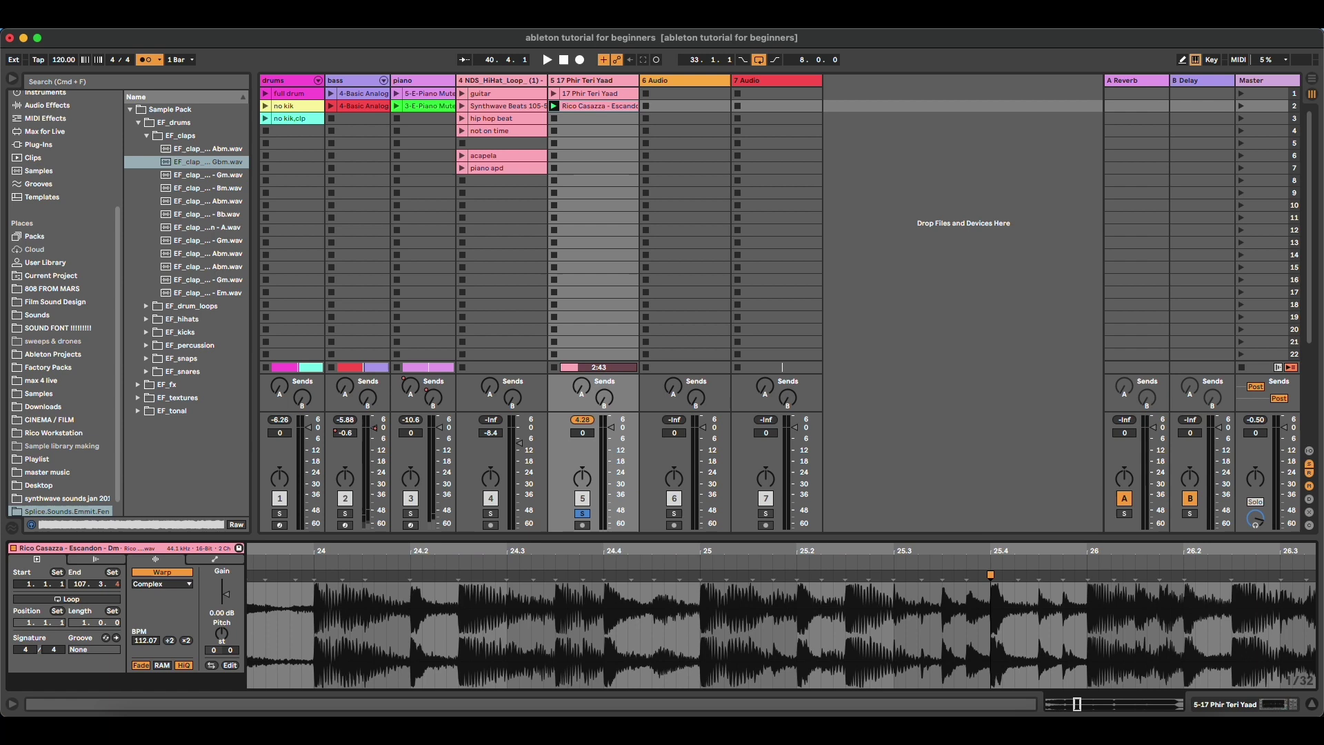
pyautogui.press('space')
pyautogui.moveTo(878, 561); pyautogui.dragTo(526, 548)
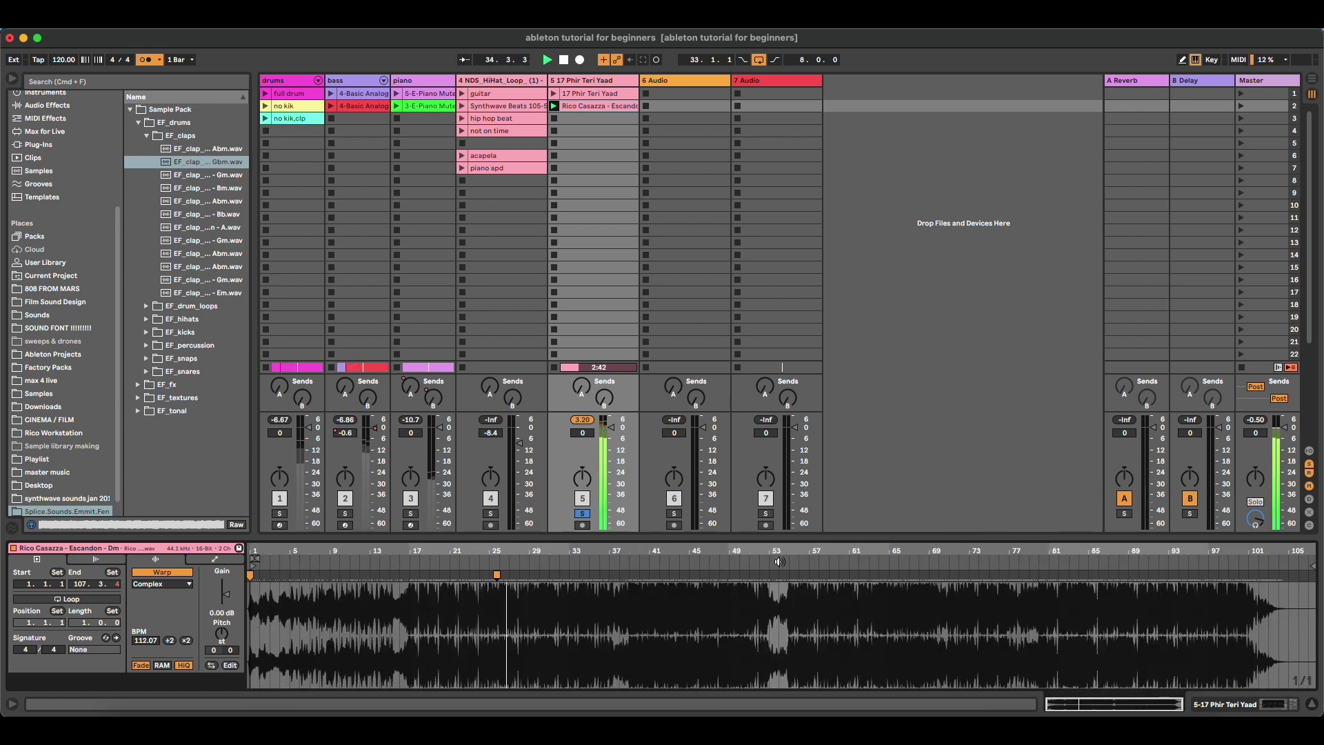
pyautogui.click(903, 564)
pyautogui.moveTo(904, 564); pyautogui.dragTo(1022, 572)
pyautogui.press('space')
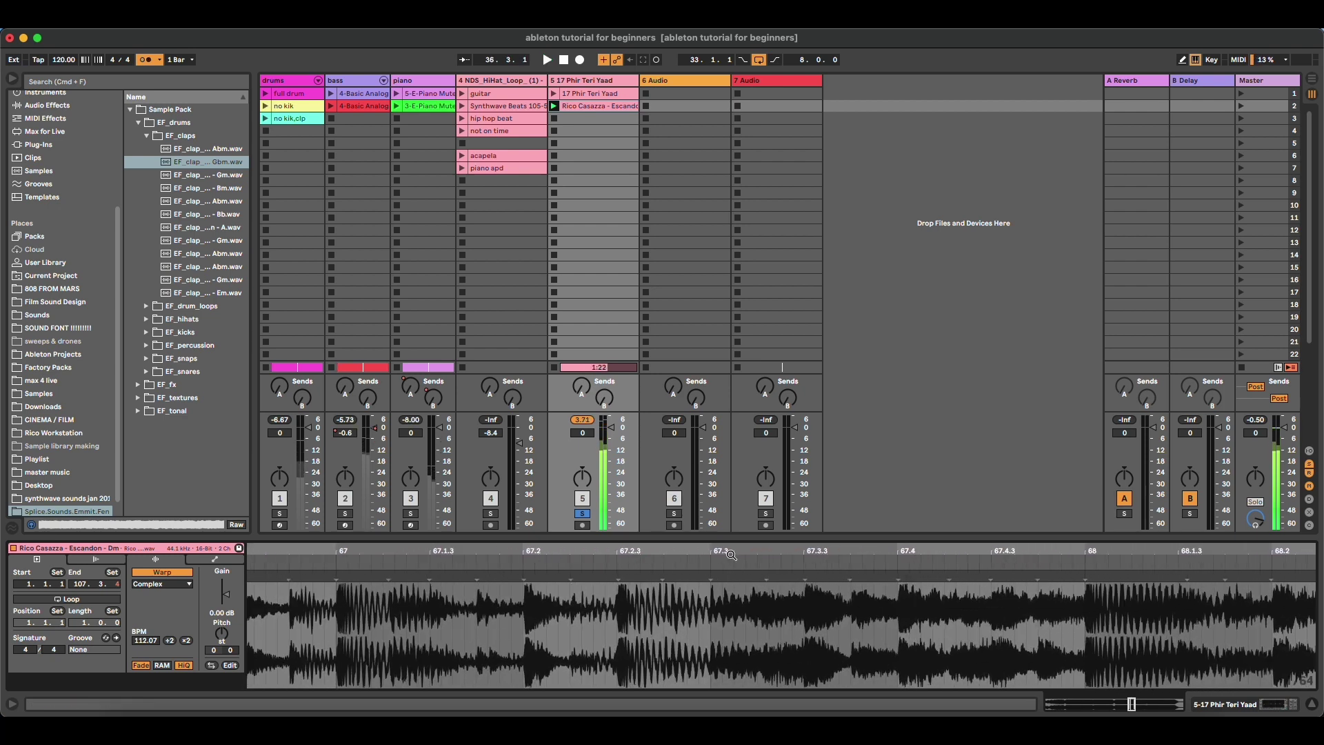
pyautogui.moveTo(729, 556); pyautogui.dragTo(729, 483)
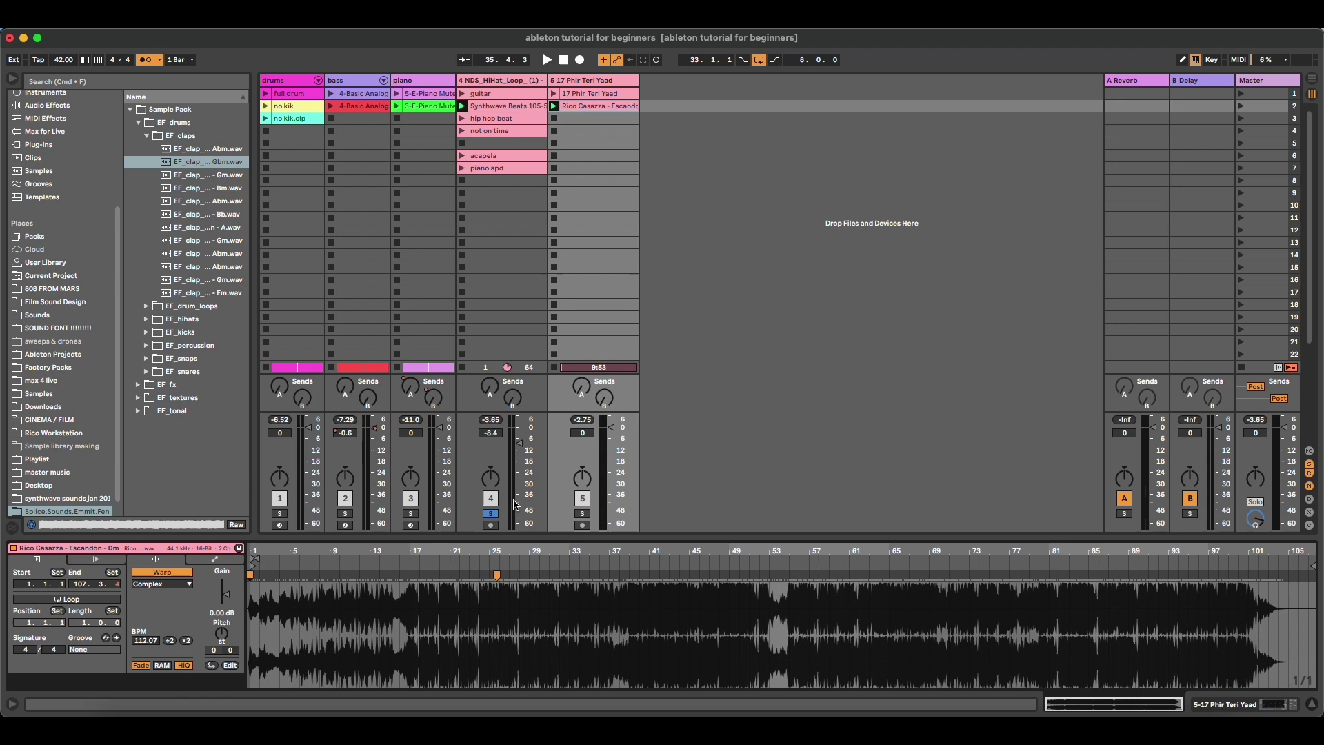
# Step: Solo track 5, try different clip gain levels, then reset the gain to 0.00 dB
pyautogui.click(582, 513)
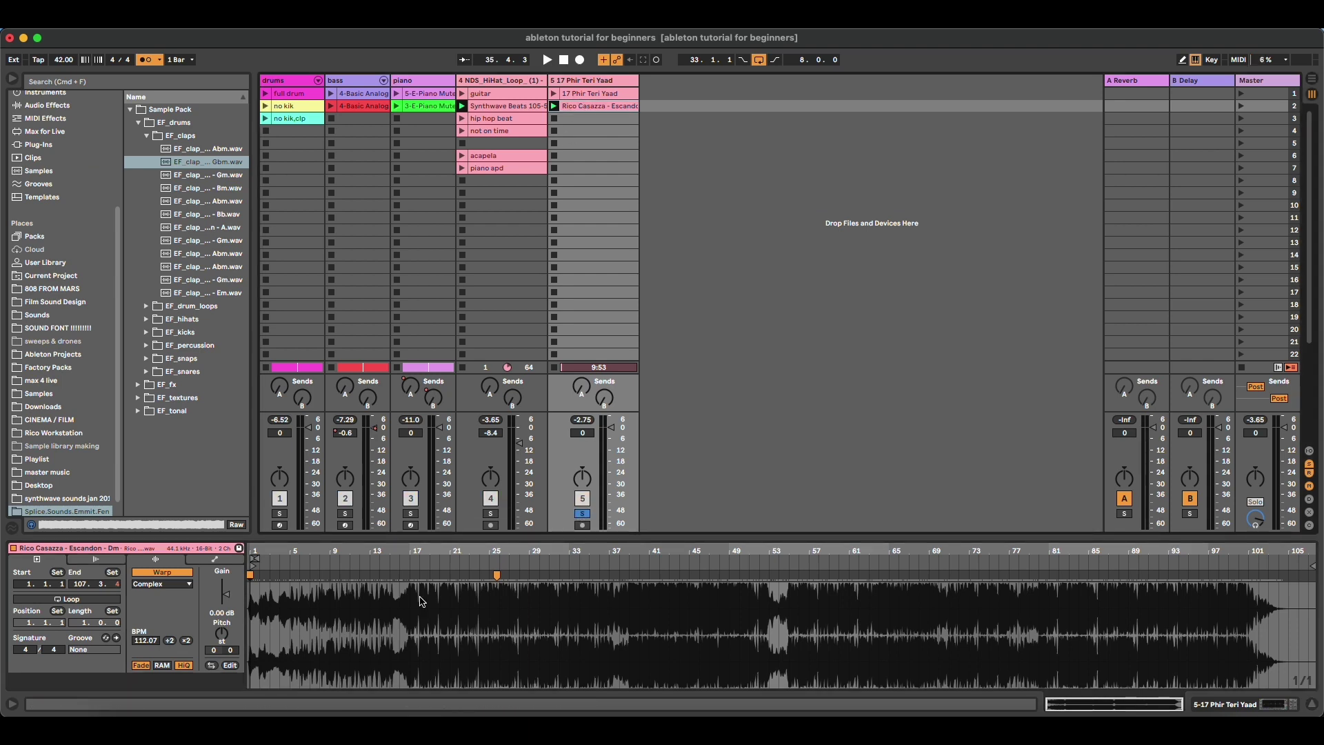
pyautogui.click(463, 567)
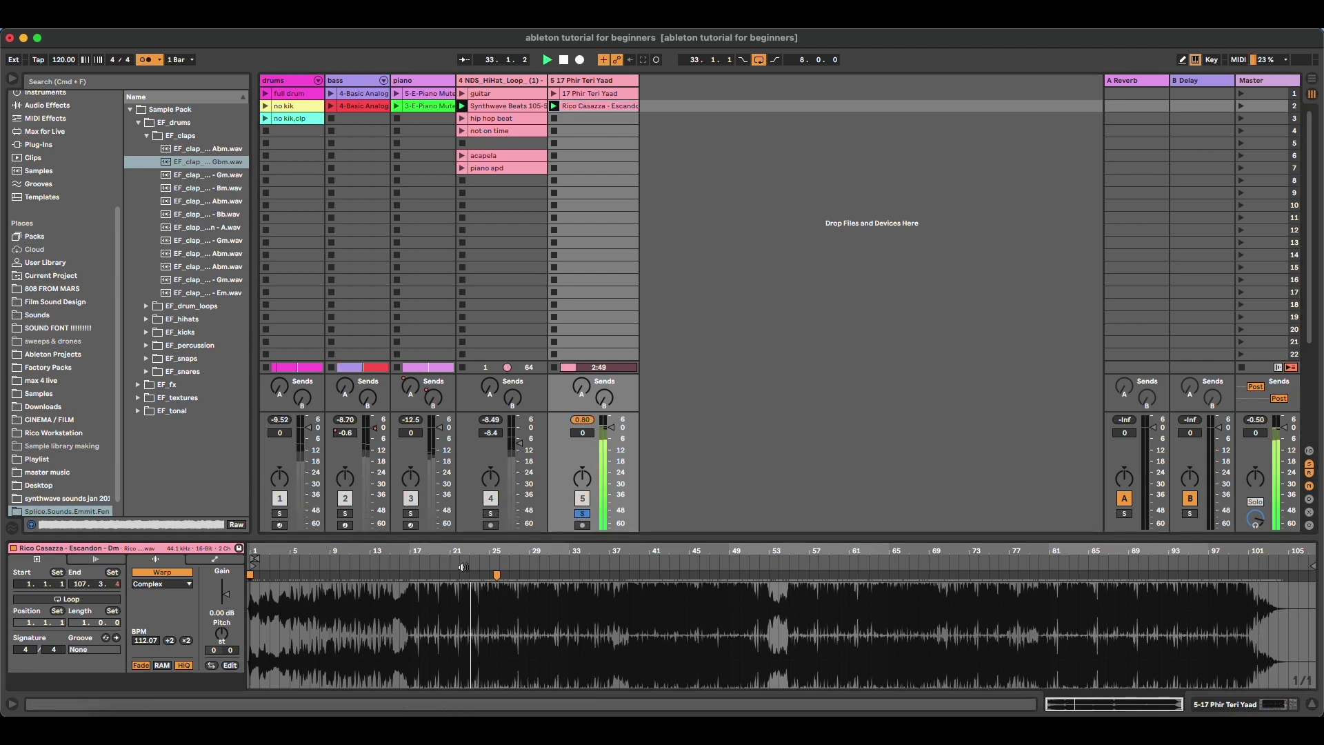
pyautogui.moveTo(227, 609); pyautogui.dragTo(227, 648)
pyautogui.moveTo(611, 428); pyautogui.dragTo(611, 433)
pyautogui.click(228, 585)
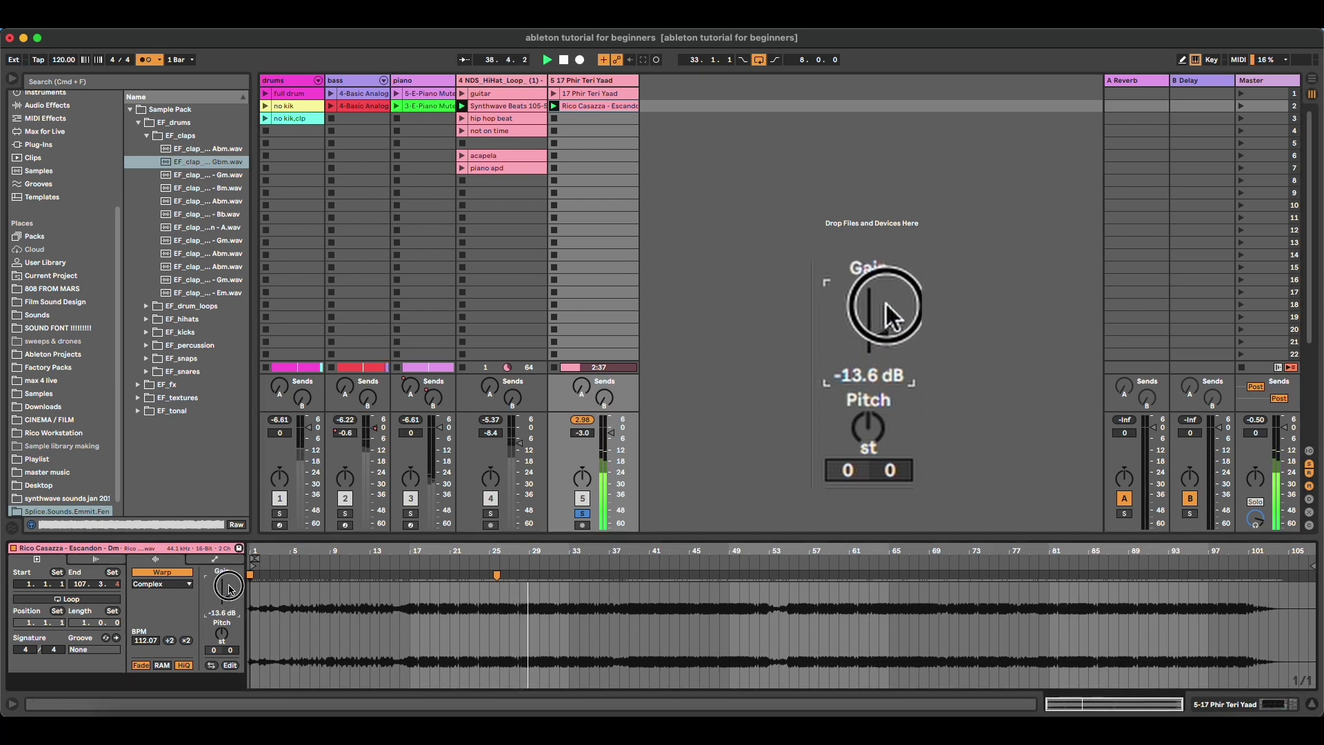
pyautogui.moveTo(229, 587); pyautogui.dragTo(229, 556)
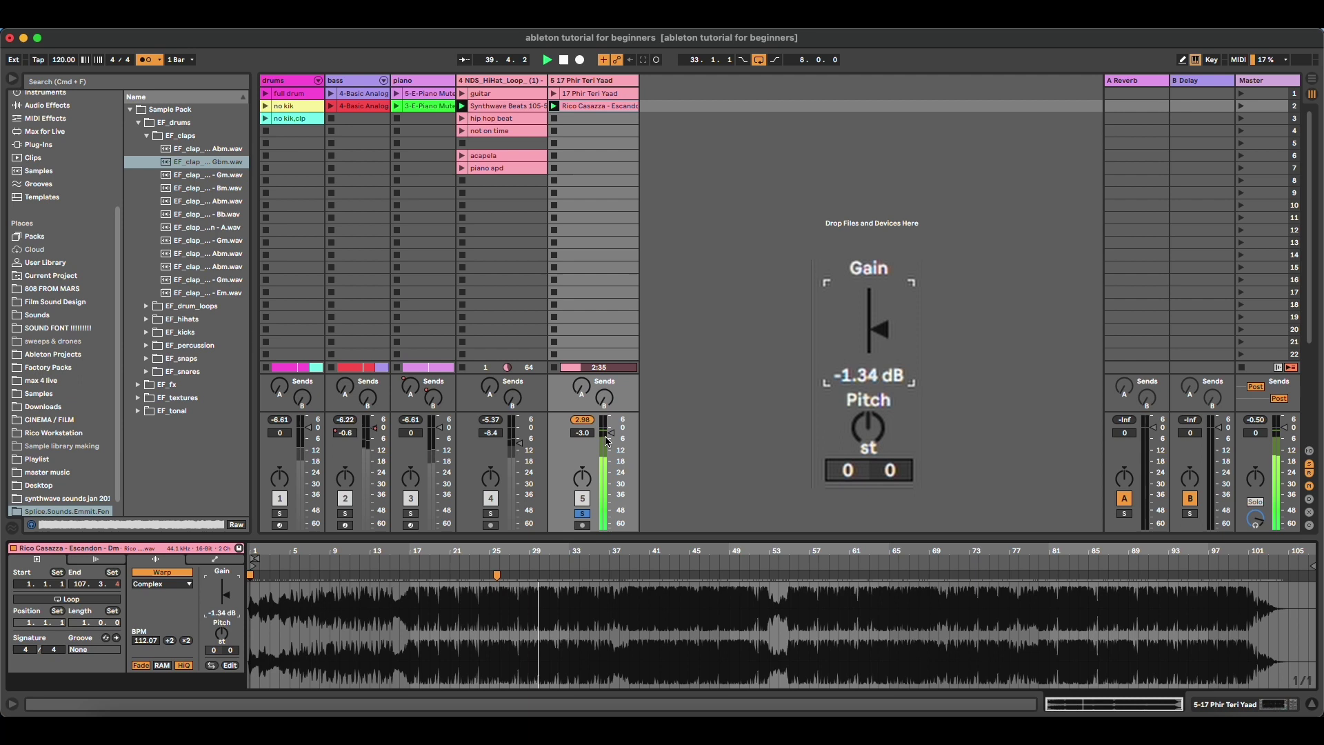
pyautogui.moveTo(607, 439); pyautogui.dragTo(610, 446)
pyautogui.press('super+z')
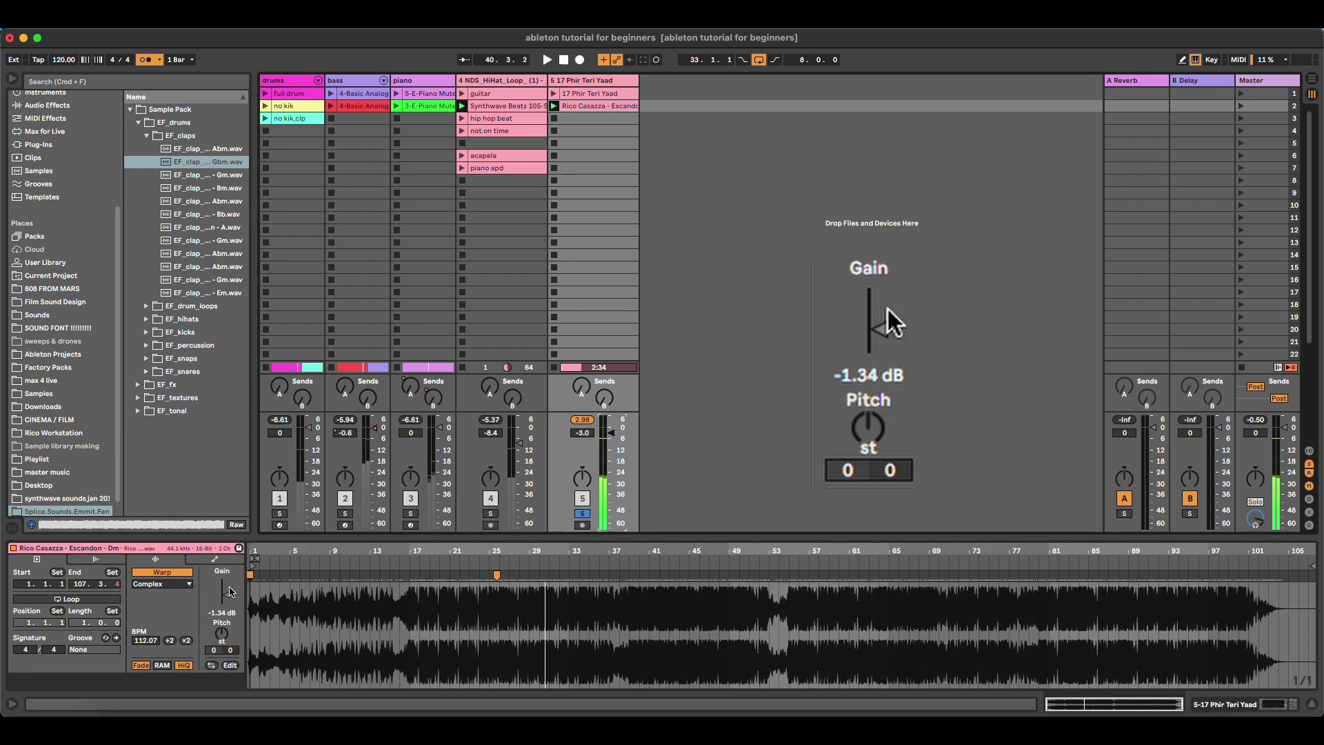
pyautogui.click(230, 596)
pyautogui.press('Delete')
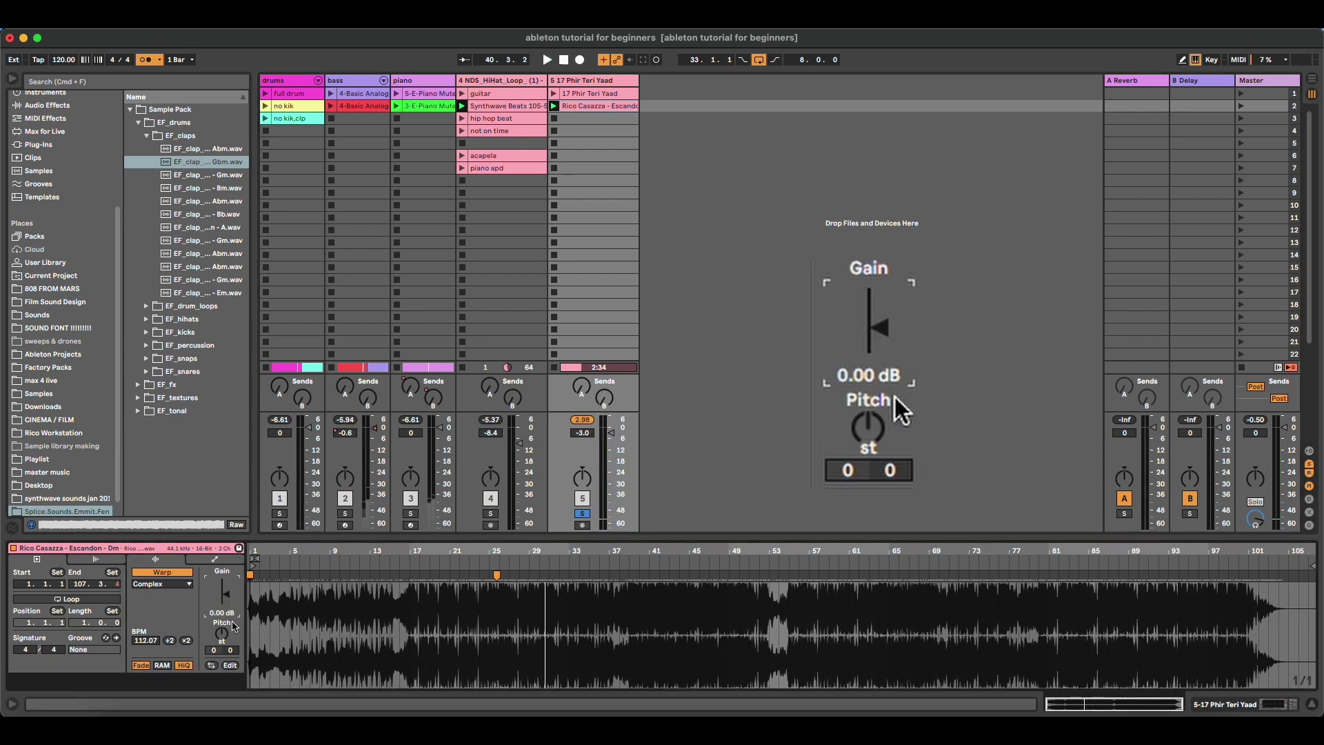
# Step: Transpose the Escandon clip down to -14 semitones while it plays near bar 25
pyautogui.click(229, 641)
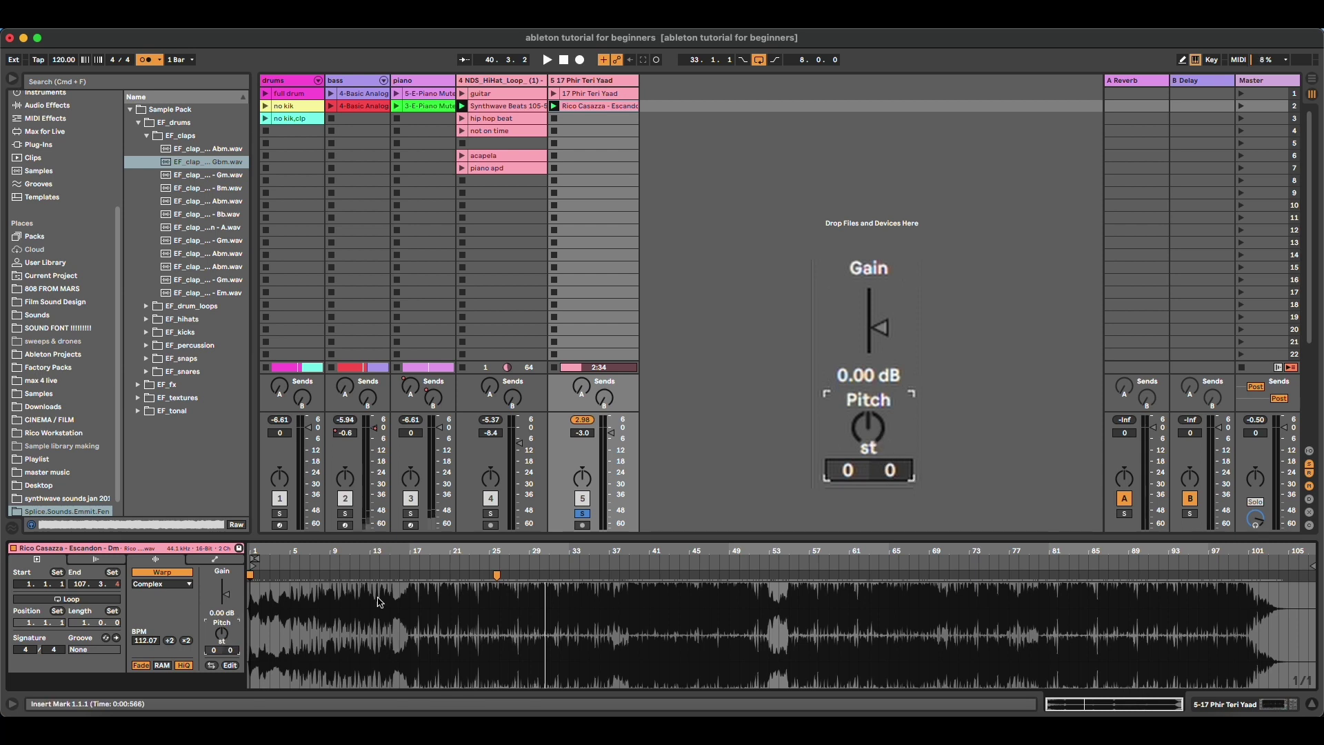
pyautogui.click(493, 565)
pyautogui.moveTo(221, 629); pyautogui.dragTo(214, 675)
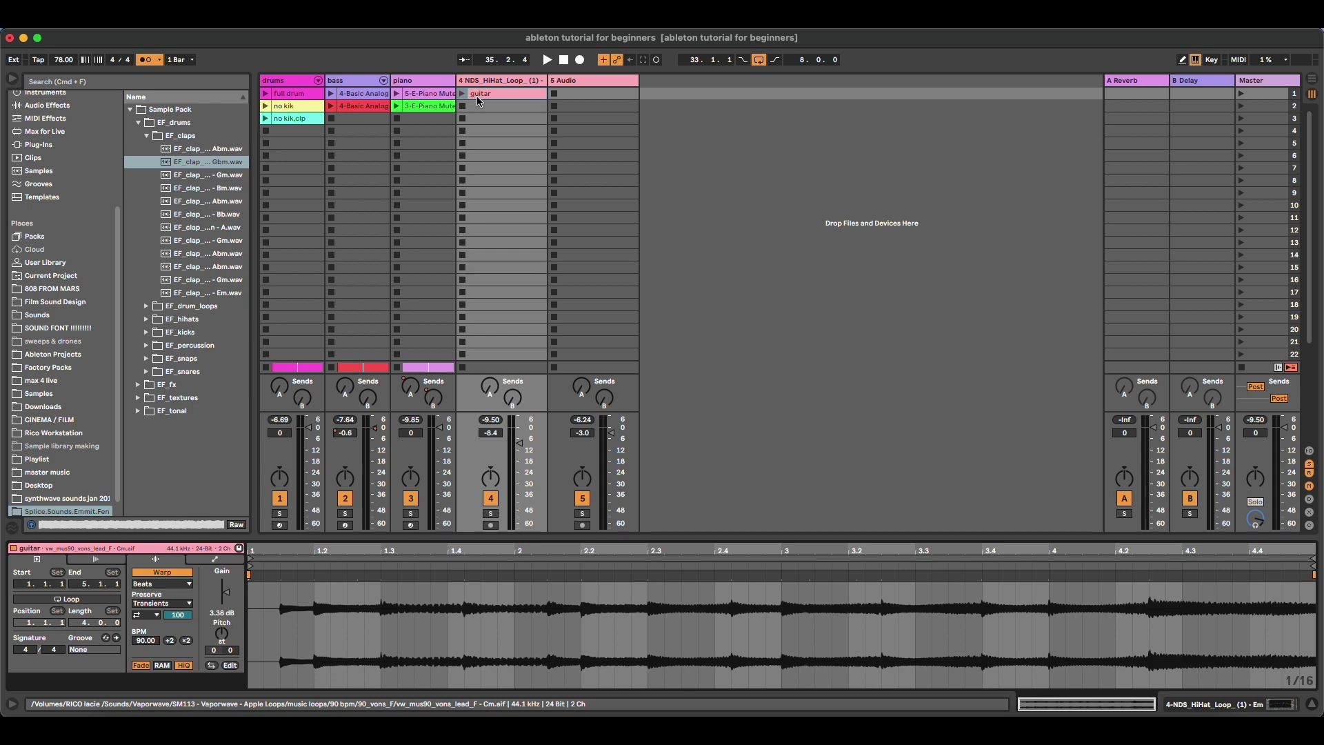
# Step: In Arrangement View, play from bar 33, set the tempo to 120, and turn off the metronome
pyautogui.press('Tab')
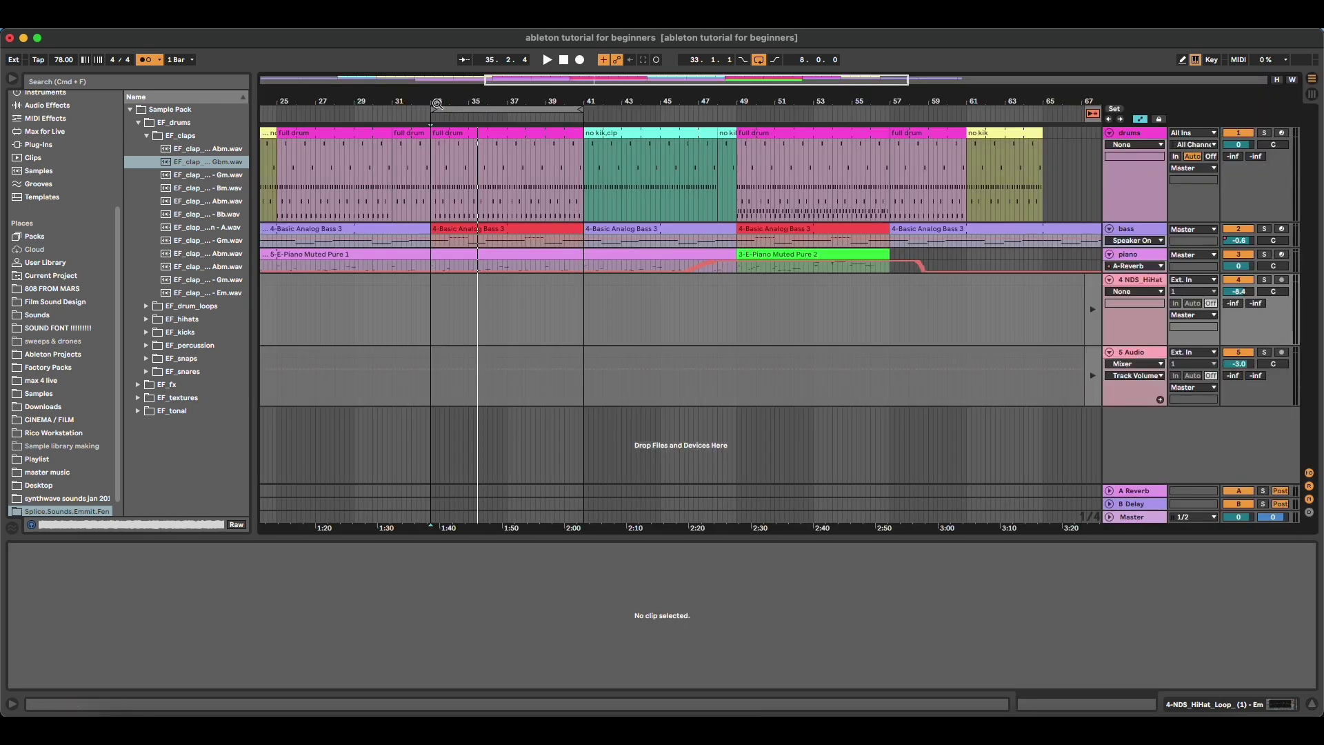
pyautogui.click(470, 110)
pyautogui.press('space')
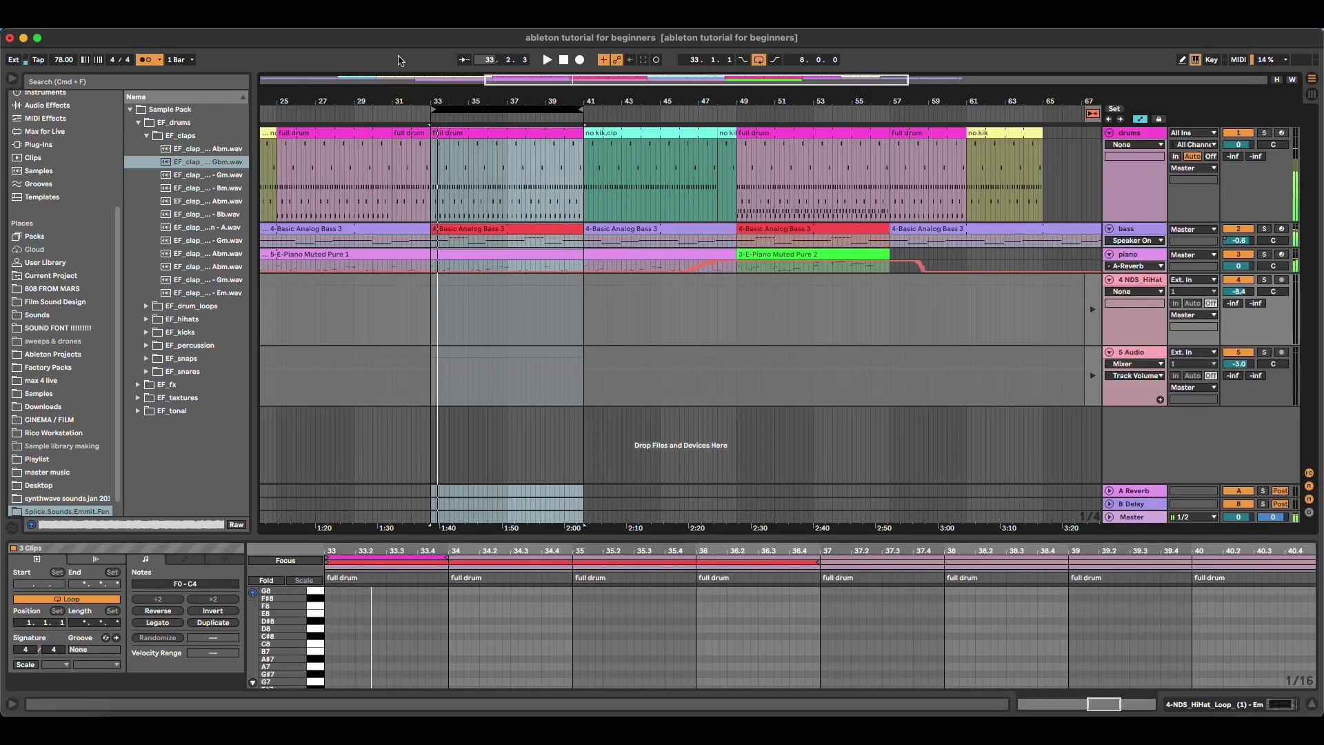
pyautogui.doubleClick(66, 60)
pyautogui.press('space')
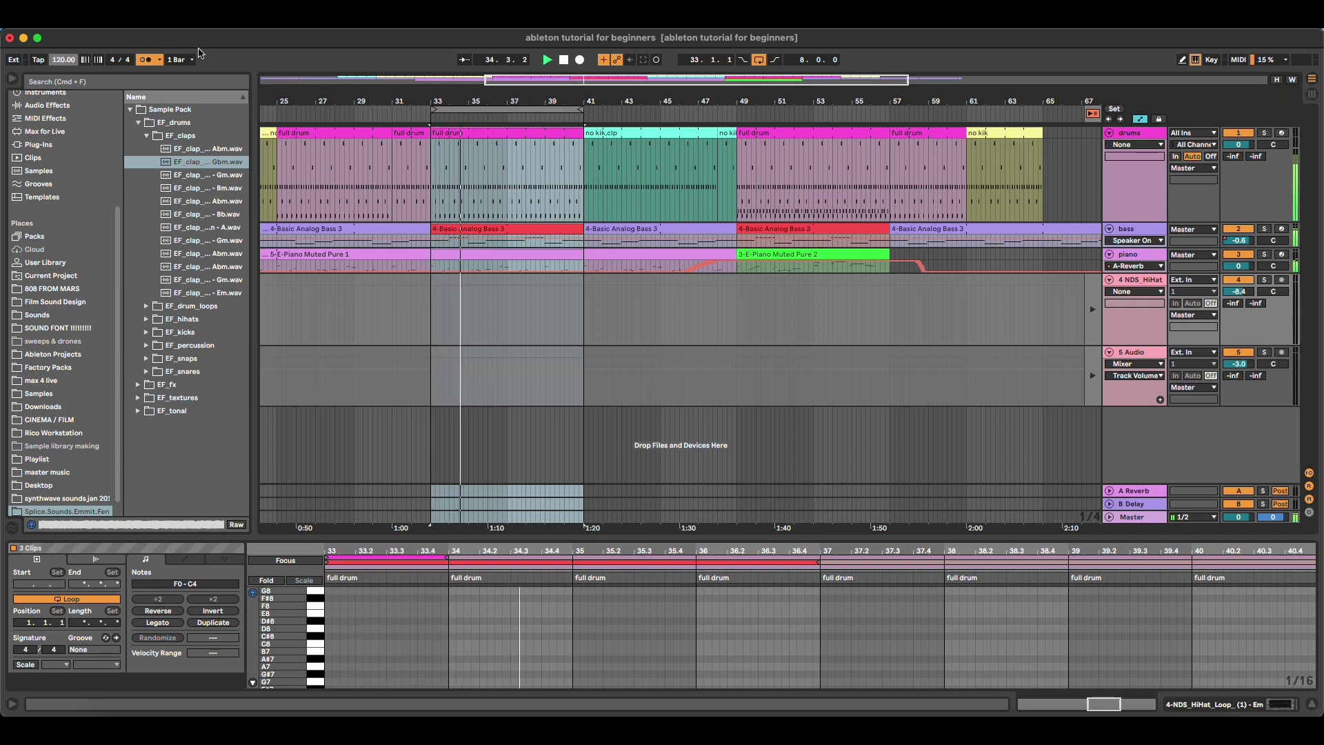
pyautogui.click(145, 60)
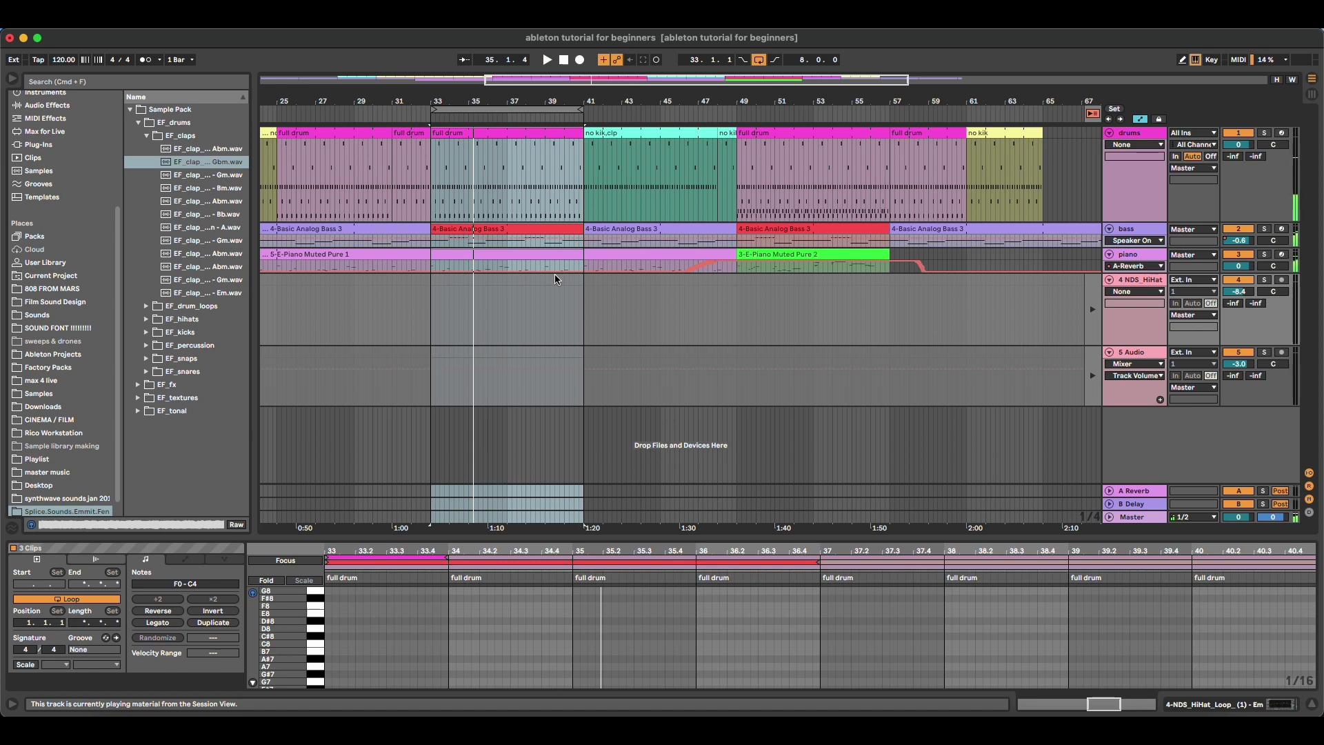
# Step: Back in Session View, launch the guitar clip on track 4, then glance at the arrangement and return
pyautogui.press('Tab')
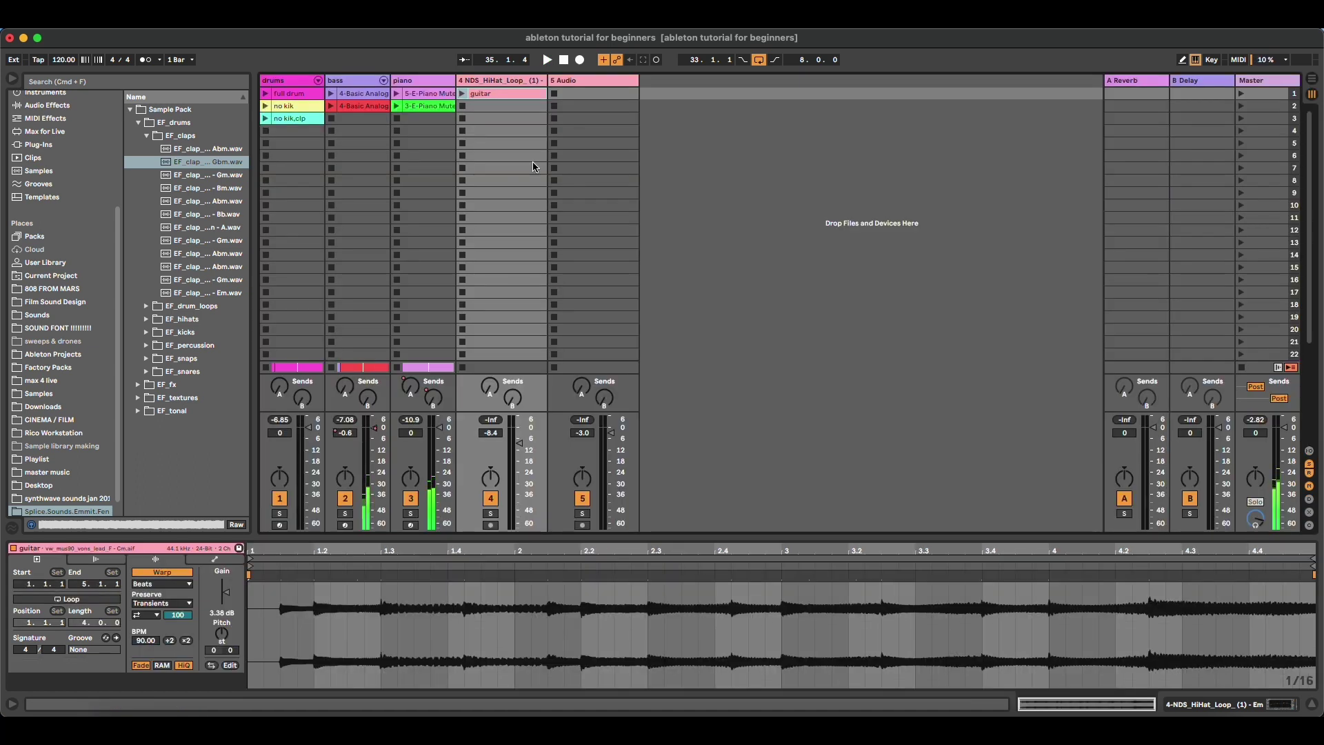
pyautogui.click(464, 94)
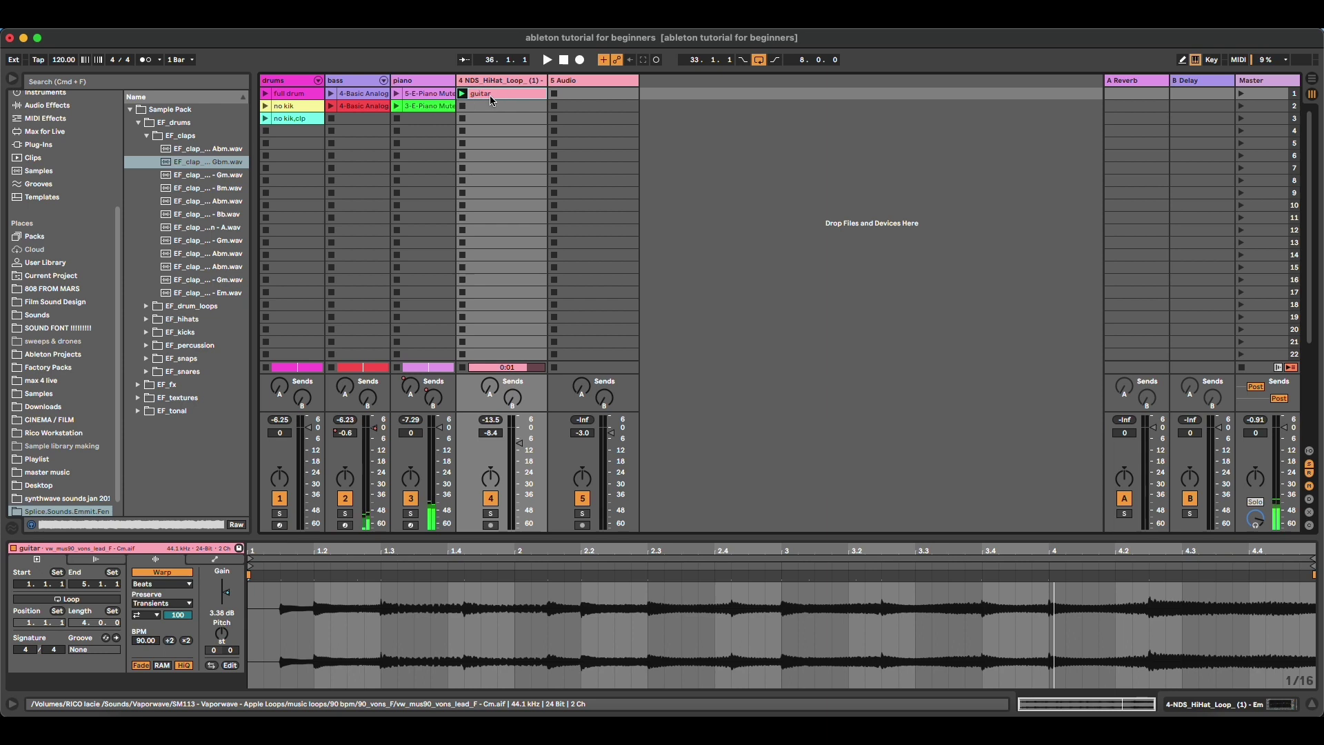
pyautogui.press('Tab')
pyautogui.press('Tab')
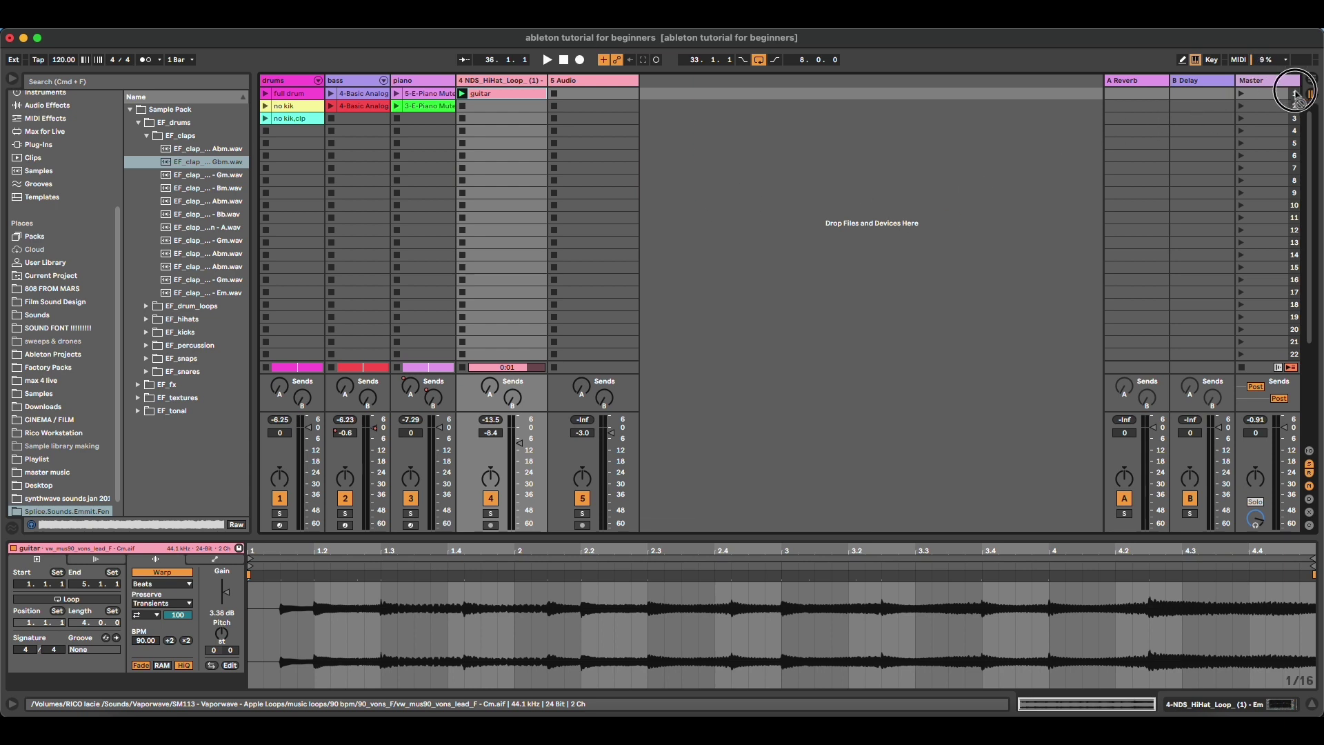
# Step: Drag the guitar clip onto track 4 at bar 33 and enable Back to Arrangement
pyautogui.click(1313, 77)
pyautogui.moveTo(1233, 82); pyautogui.dragTo(432, 291)
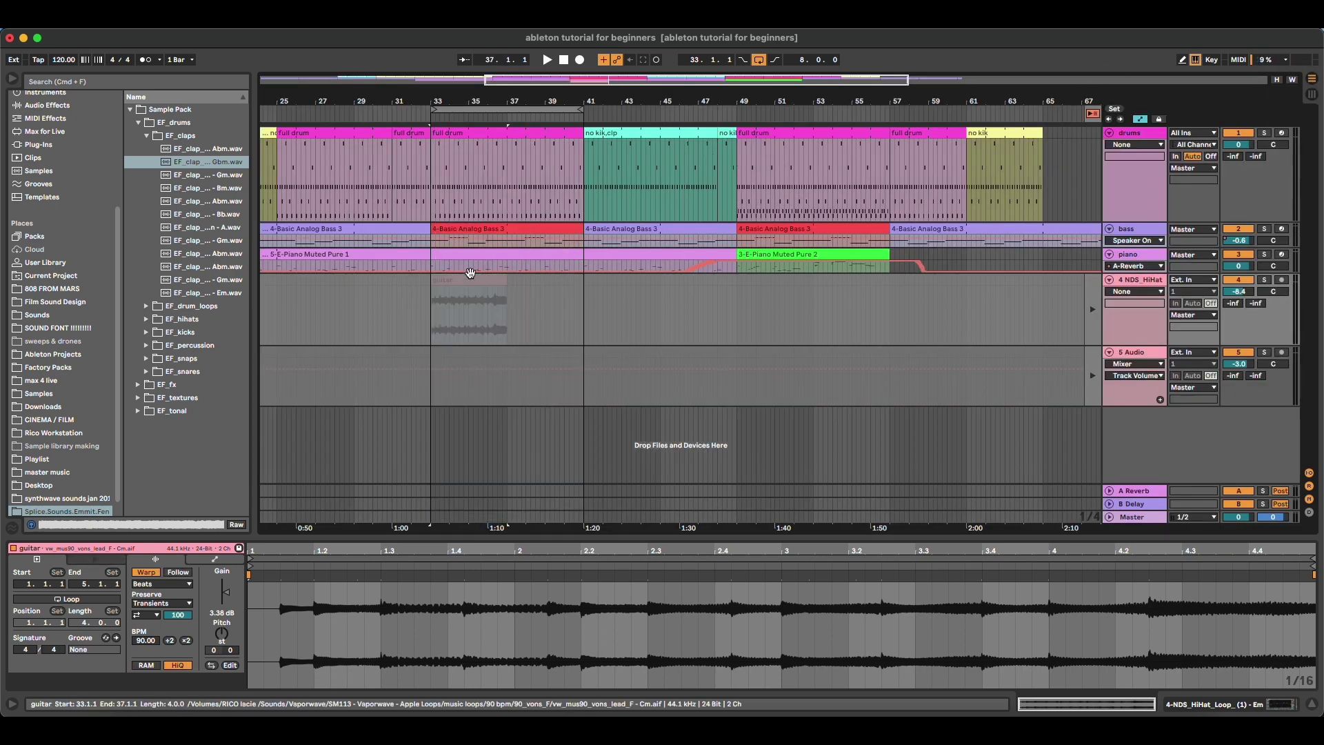
pyautogui.click(1093, 115)
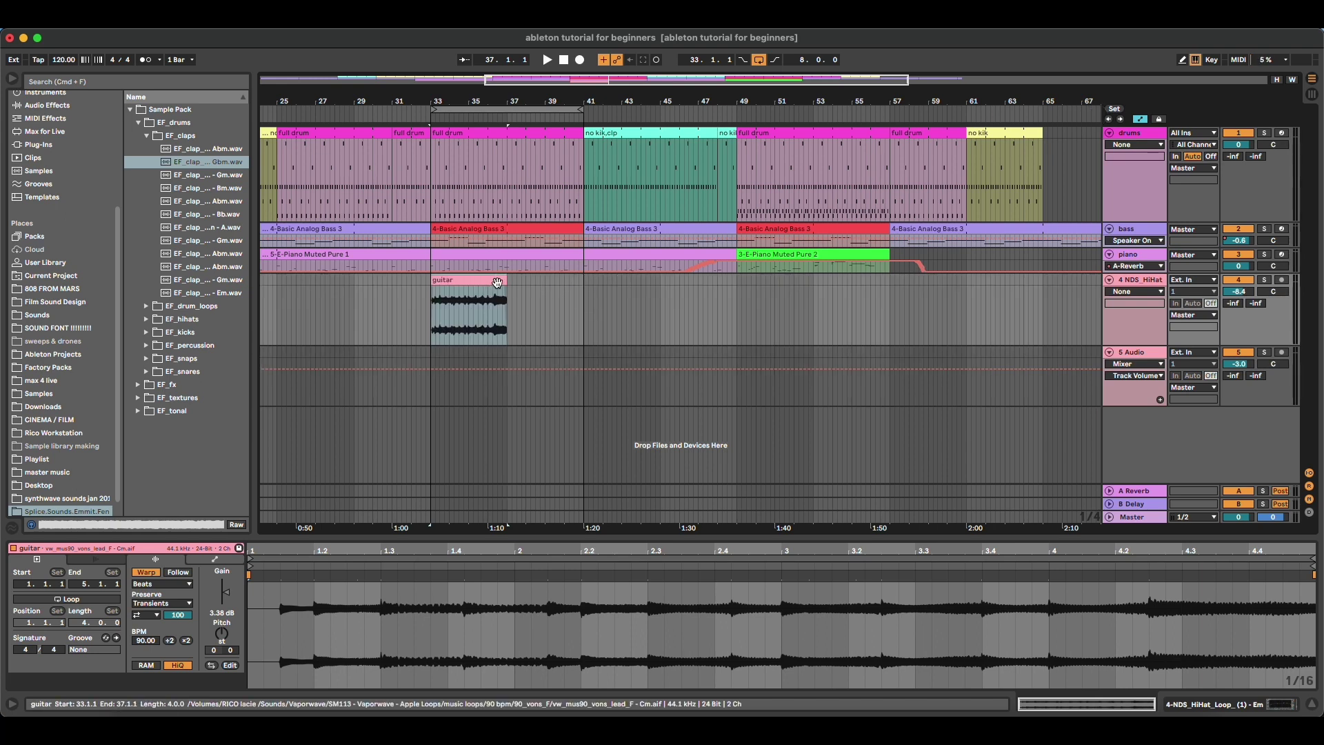
# Step: Trim the guitar clip to run from bar 33 to bar 37 and play it back
pyautogui.moveTo(502, 282)
pyautogui.mouseDown()
pyautogui.moveTo(459, 282)
pyautogui.moveTo(584, 283)
pyautogui.moveTo(519, 282)
pyautogui.mouseUp()
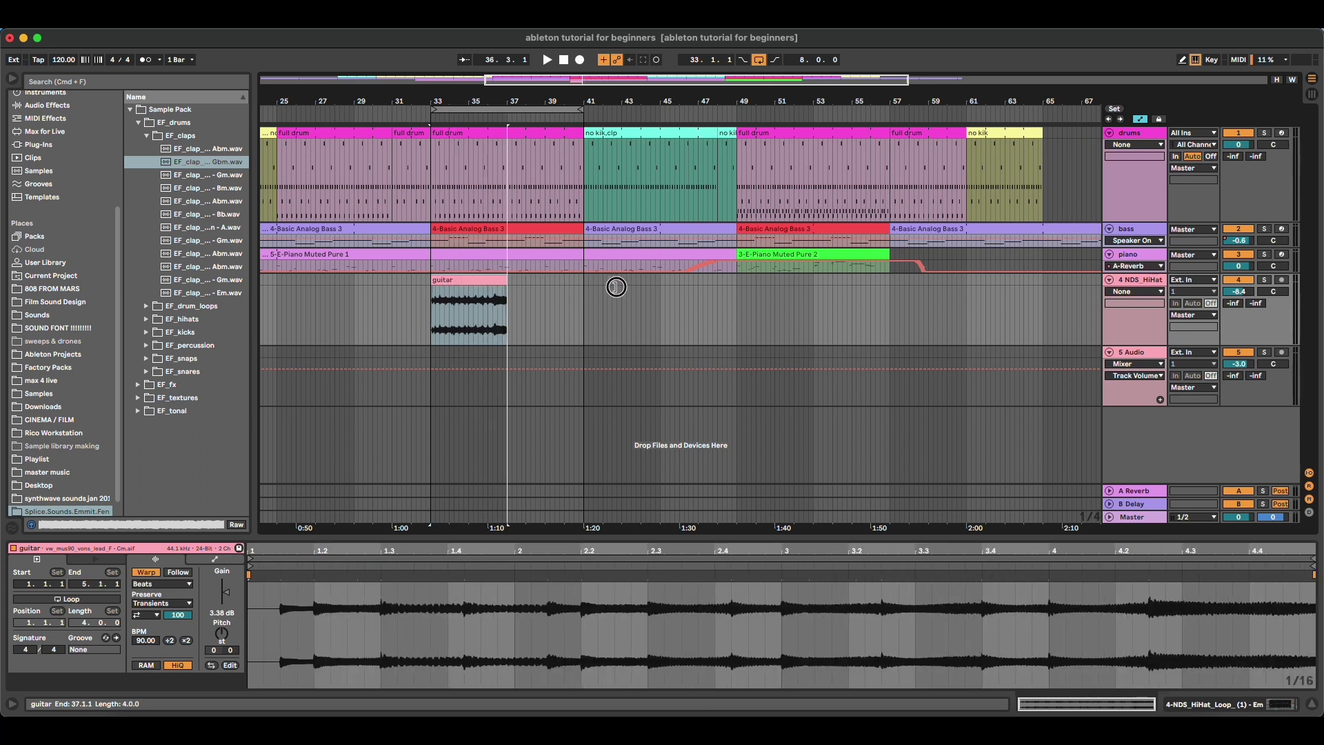
pyautogui.moveTo(570, 285)
pyautogui.mouseDown()
pyautogui.moveTo(653, 286)
pyautogui.moveTo(584, 284)
pyautogui.mouseUp()
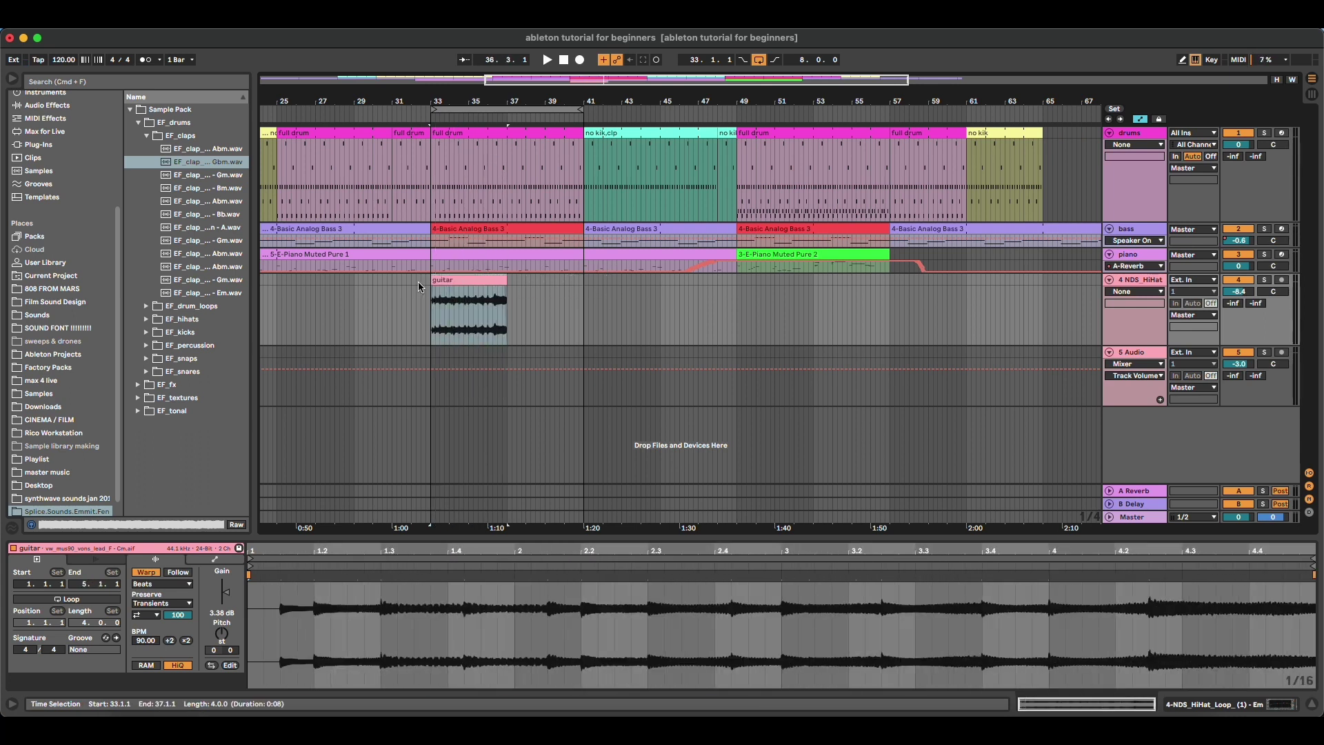
pyautogui.moveTo(437, 282); pyautogui.dragTo(282, 286)
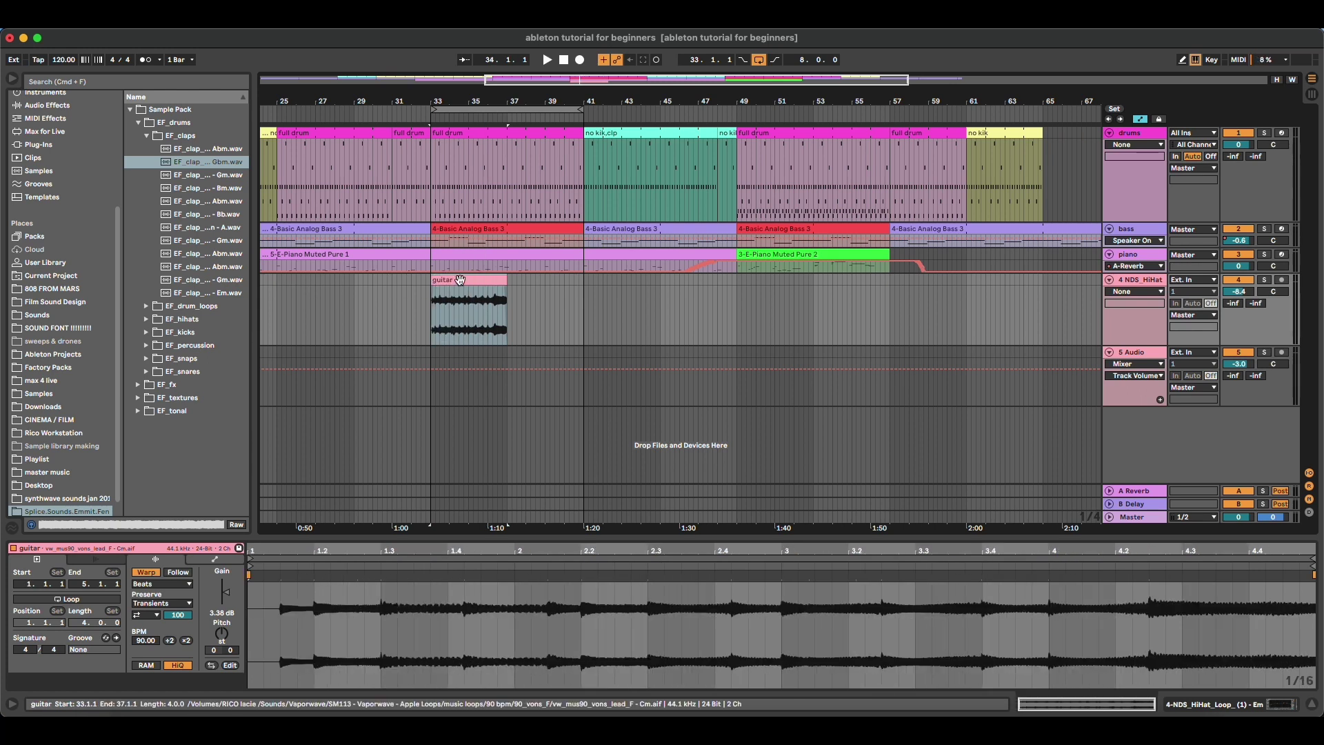
pyautogui.press('space')
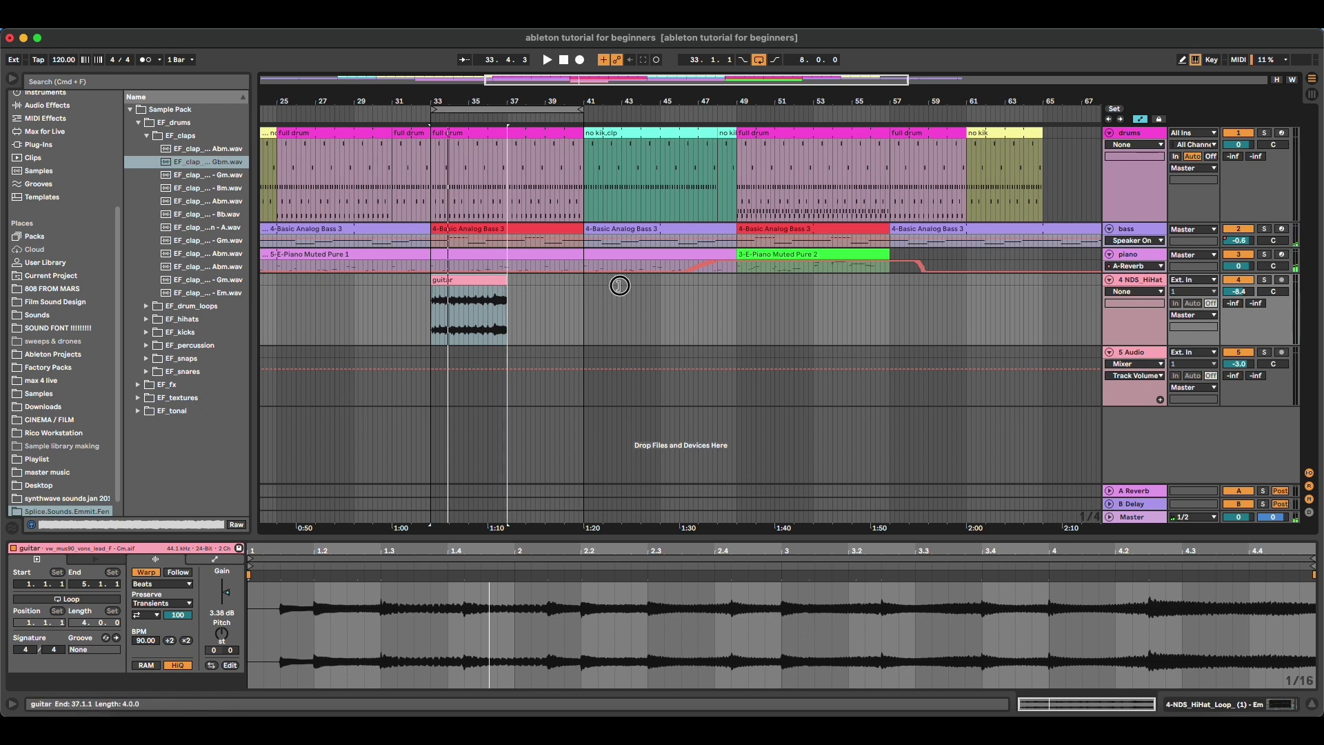
pyautogui.moveTo(1036, 294); pyautogui.dragTo(1004, 295)
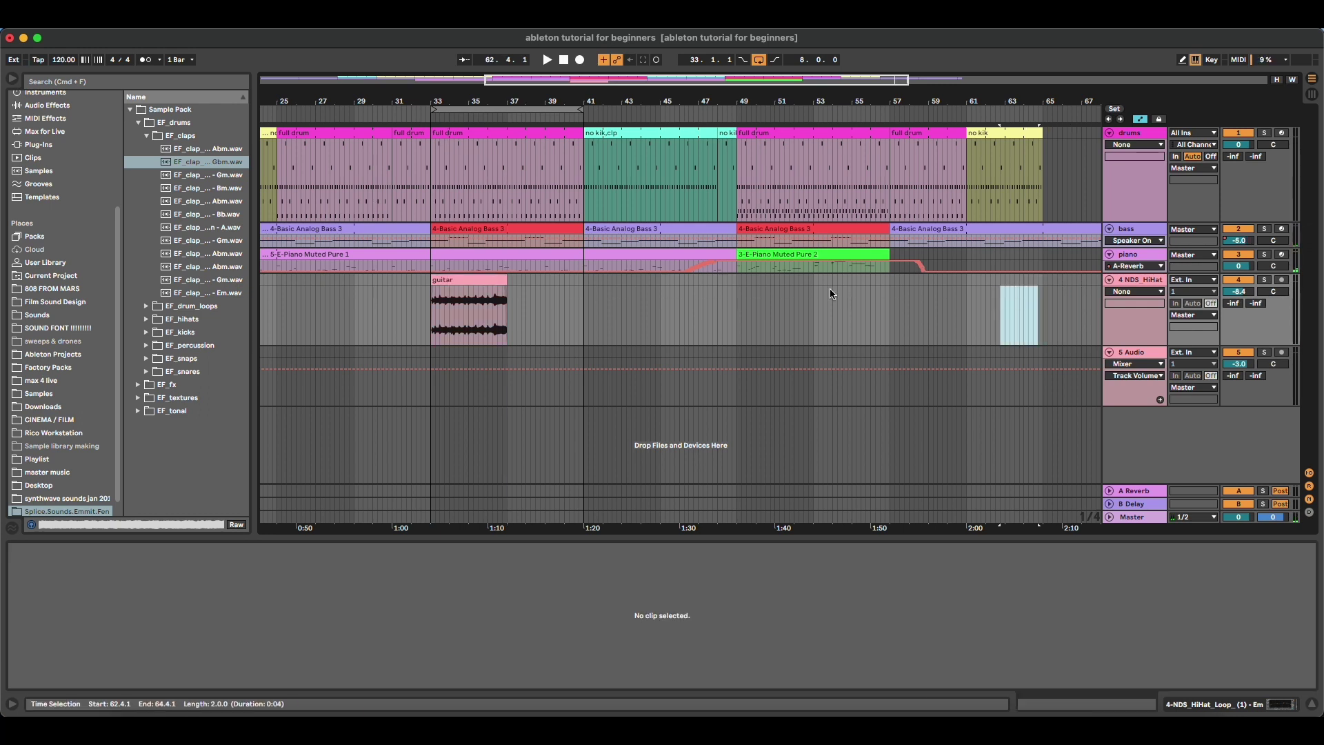
# Step: Shorten the guitar clip's loop region in Clip View and audition it
pyautogui.click(483, 290)
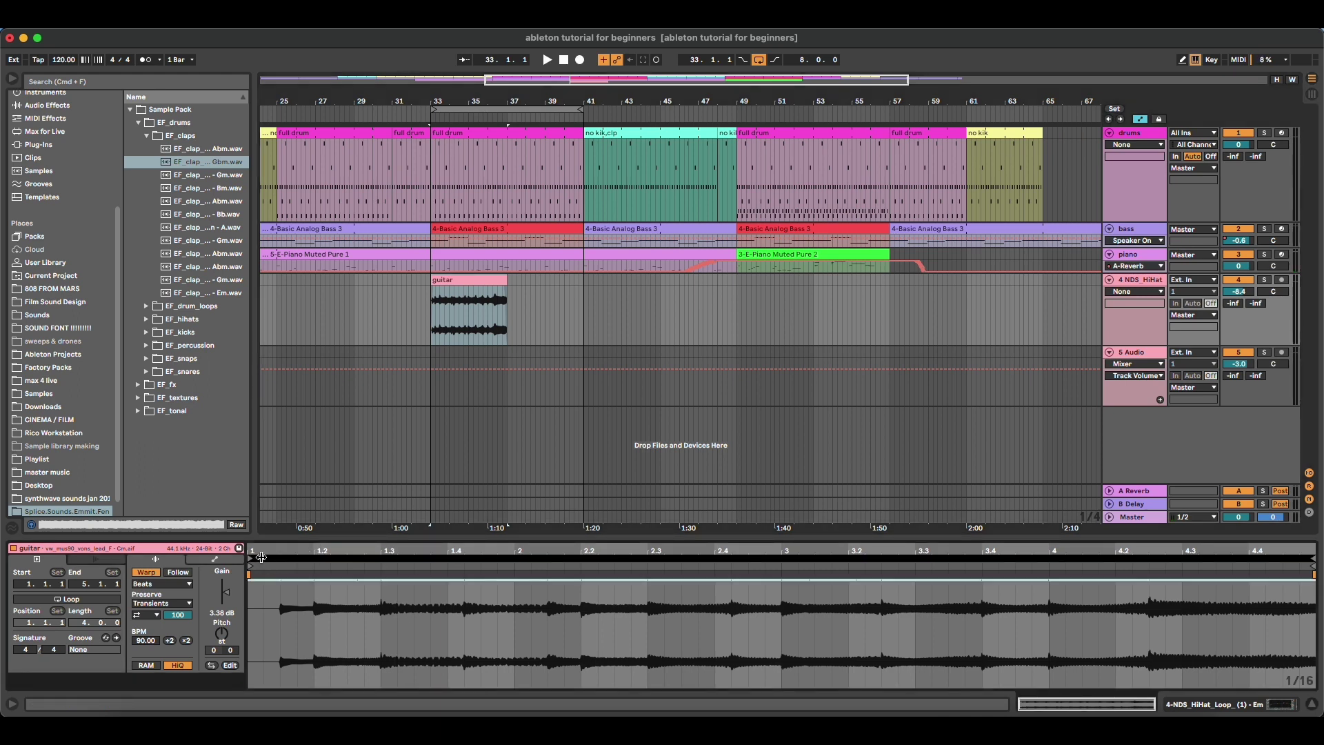
pyautogui.moveTo(1124, 565); pyautogui.dragTo(1311, 563)
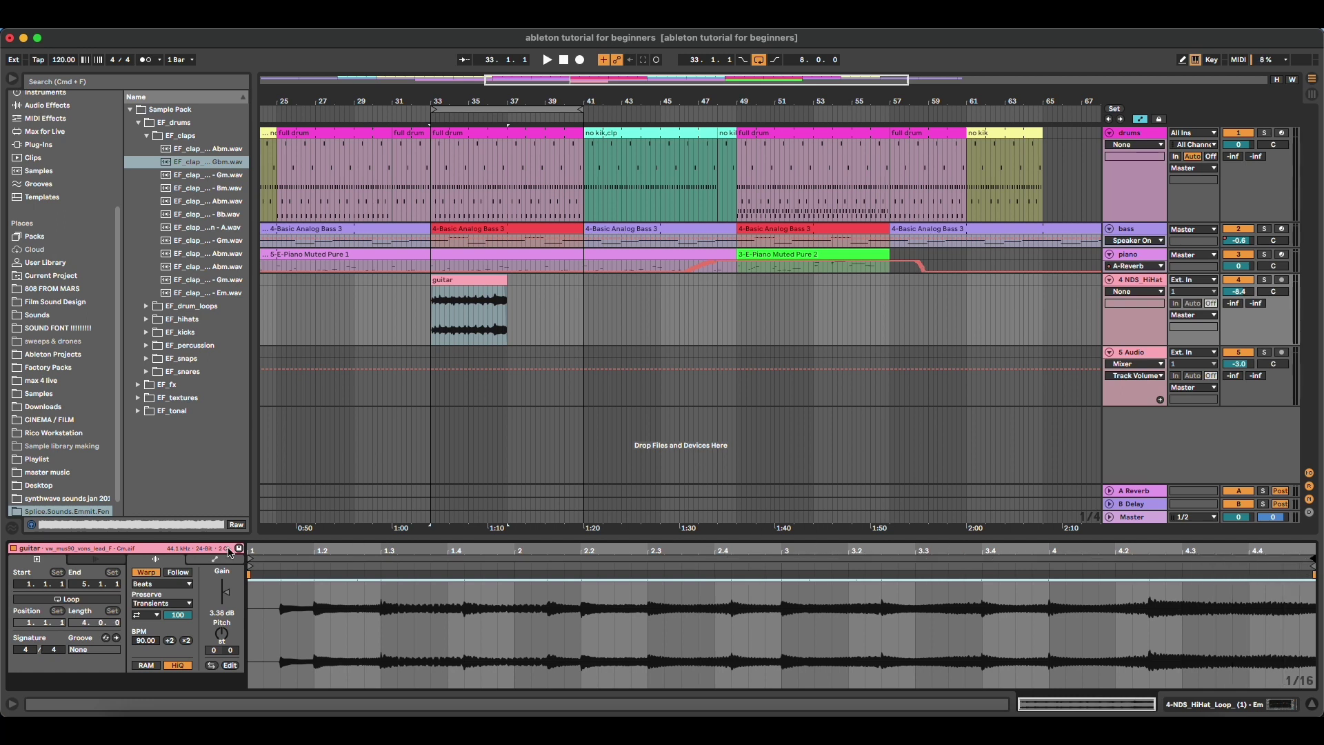
pyautogui.press('space')
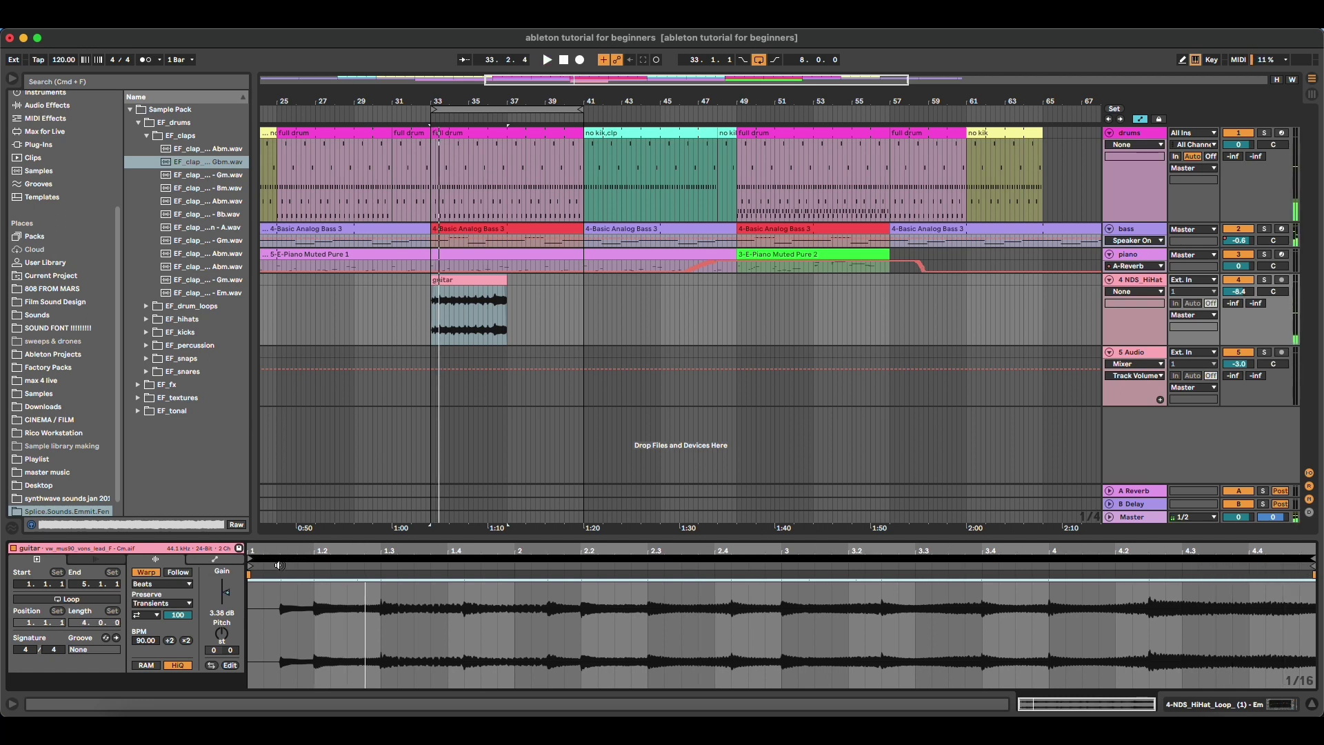
# Step: Turn on Loop for the whole guitar sample and stretch the clip from bar 33 to bar 61
pyautogui.press('super+a')
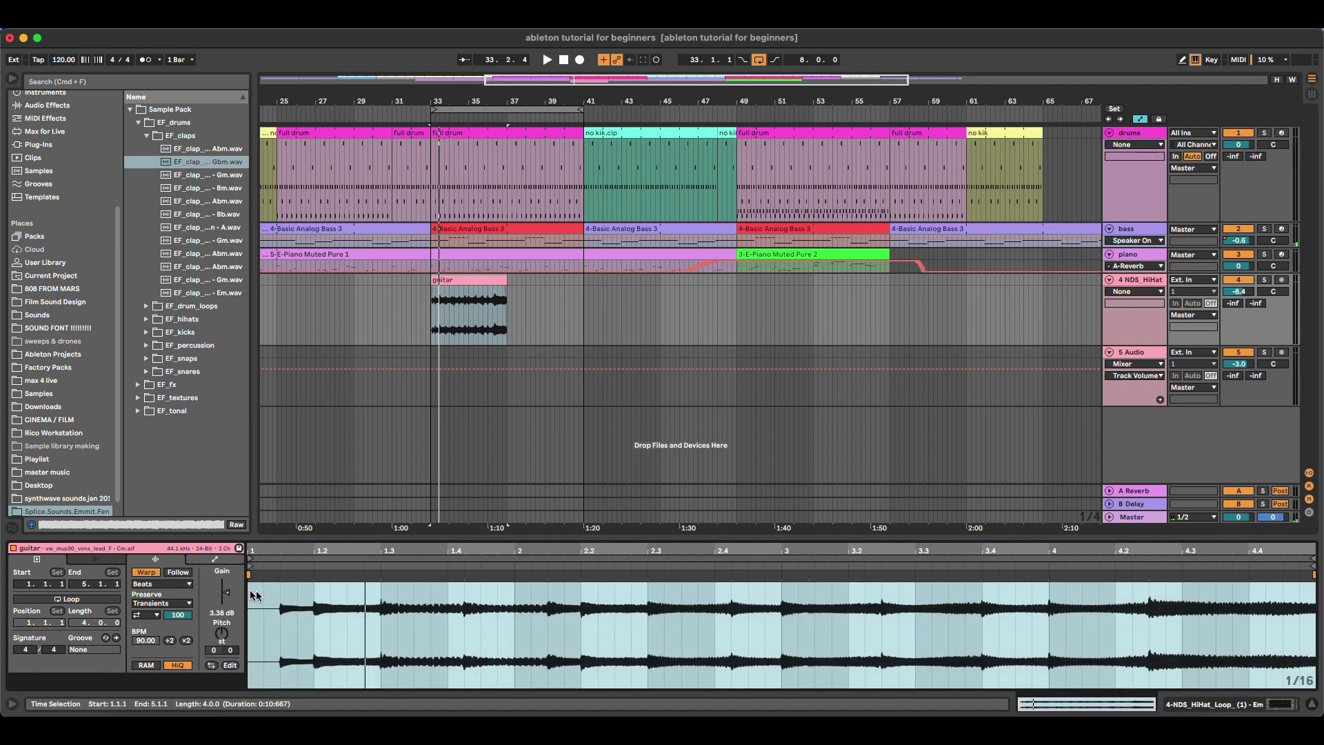
pyautogui.click(69, 599)
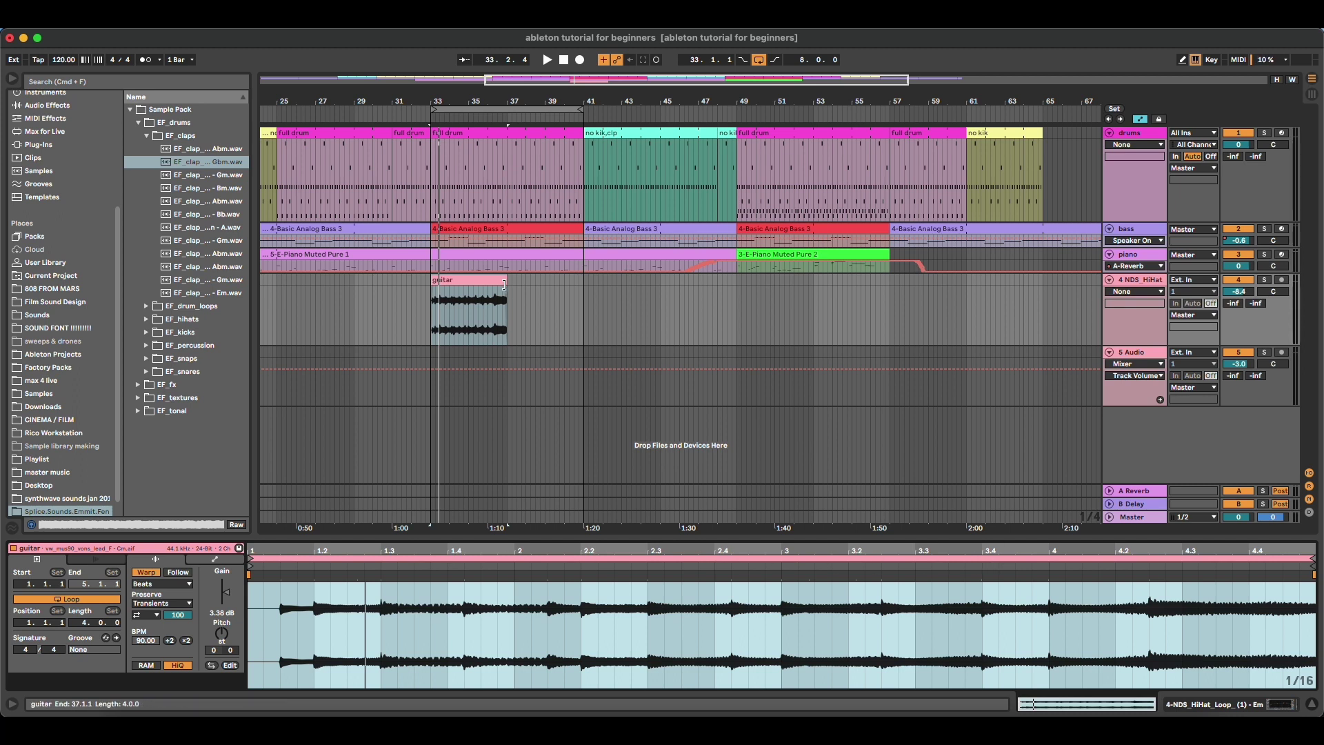
pyautogui.moveTo(503, 281); pyautogui.dragTo(967, 290)
pyautogui.press('space')
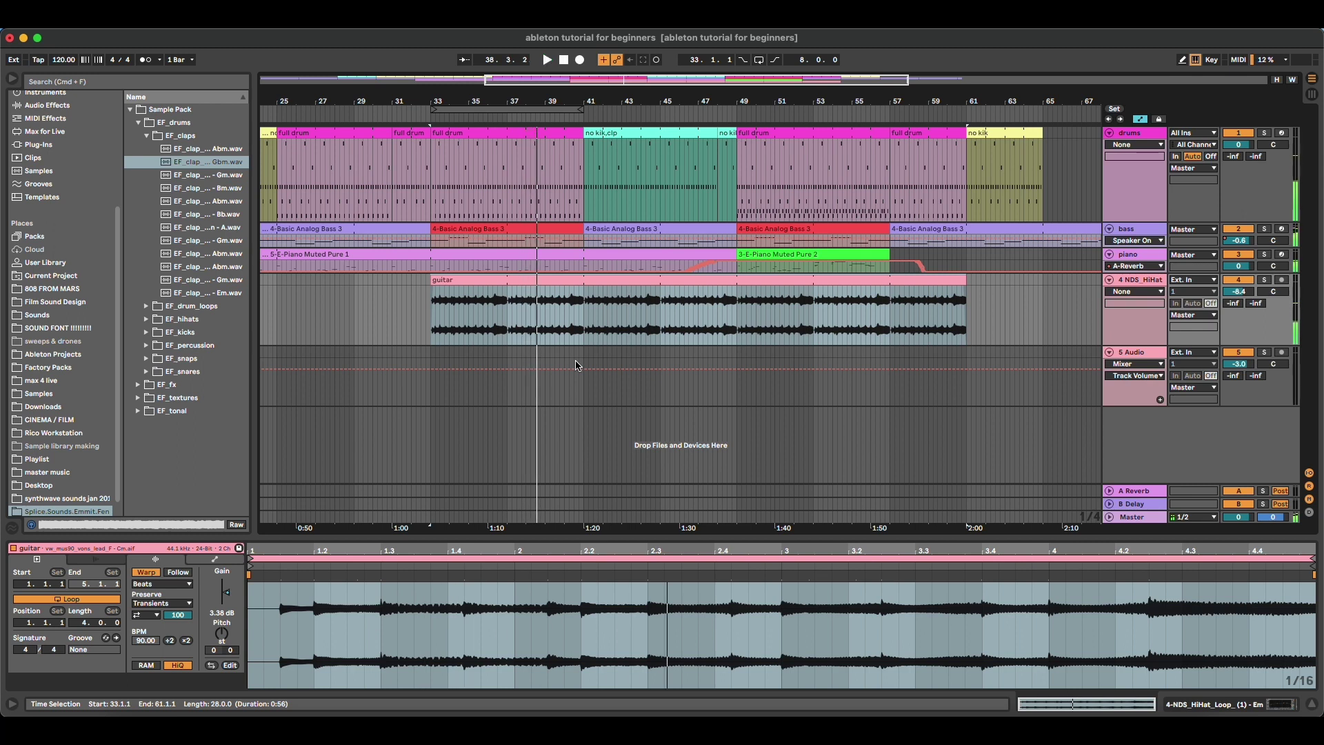
# Step: Set an insert mark at 1.1.3 near the waveform's start and audition from it
pyautogui.click(282, 621)
pyautogui.moveTo(258, 620); pyautogui.dragTo(277, 614)
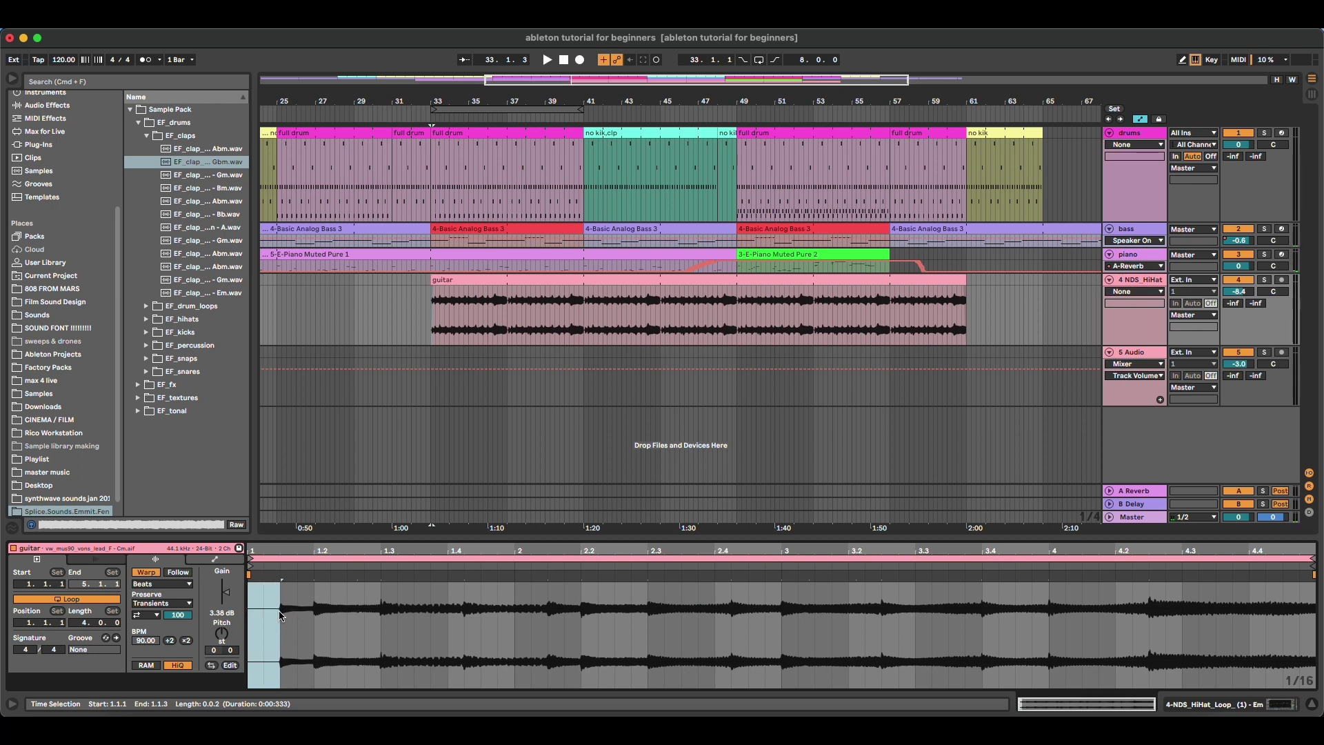
pyautogui.click(279, 621)
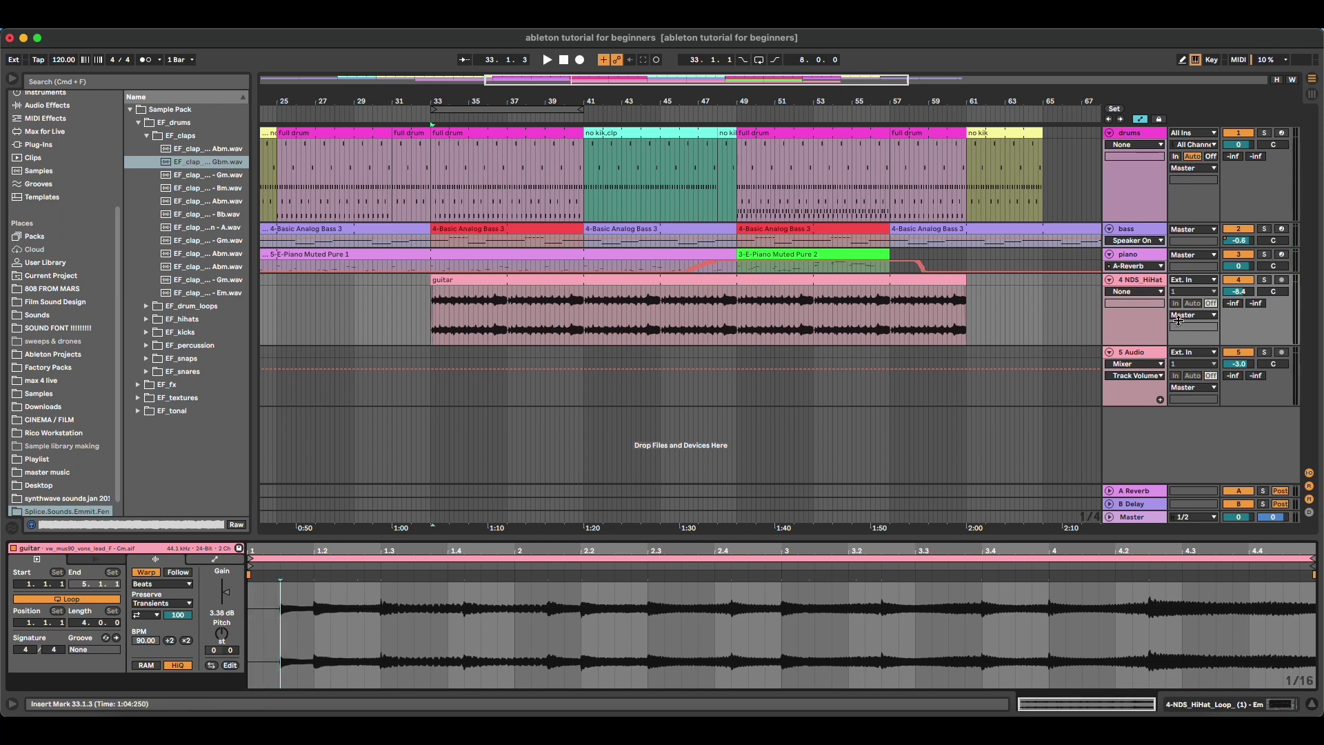
pyautogui.click(279, 610)
pyautogui.press('space')
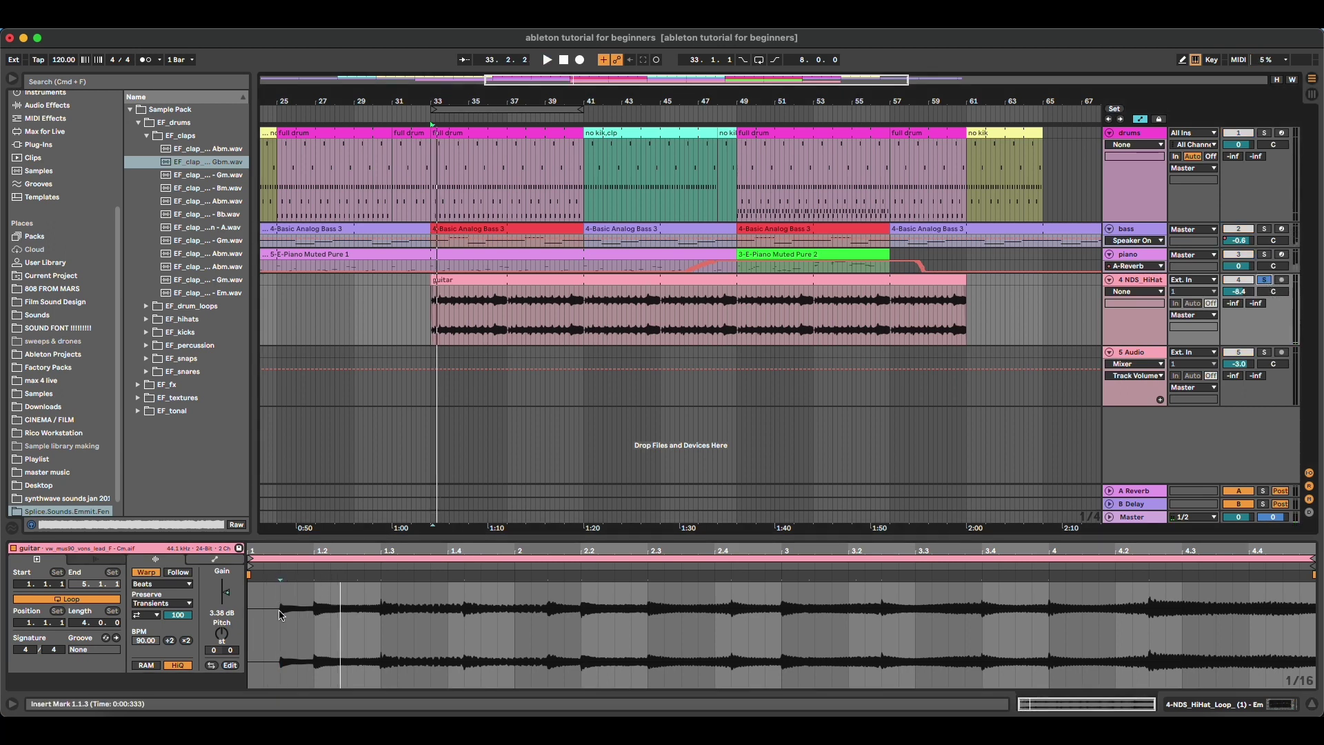
pyautogui.click(314, 579)
pyautogui.press('space')
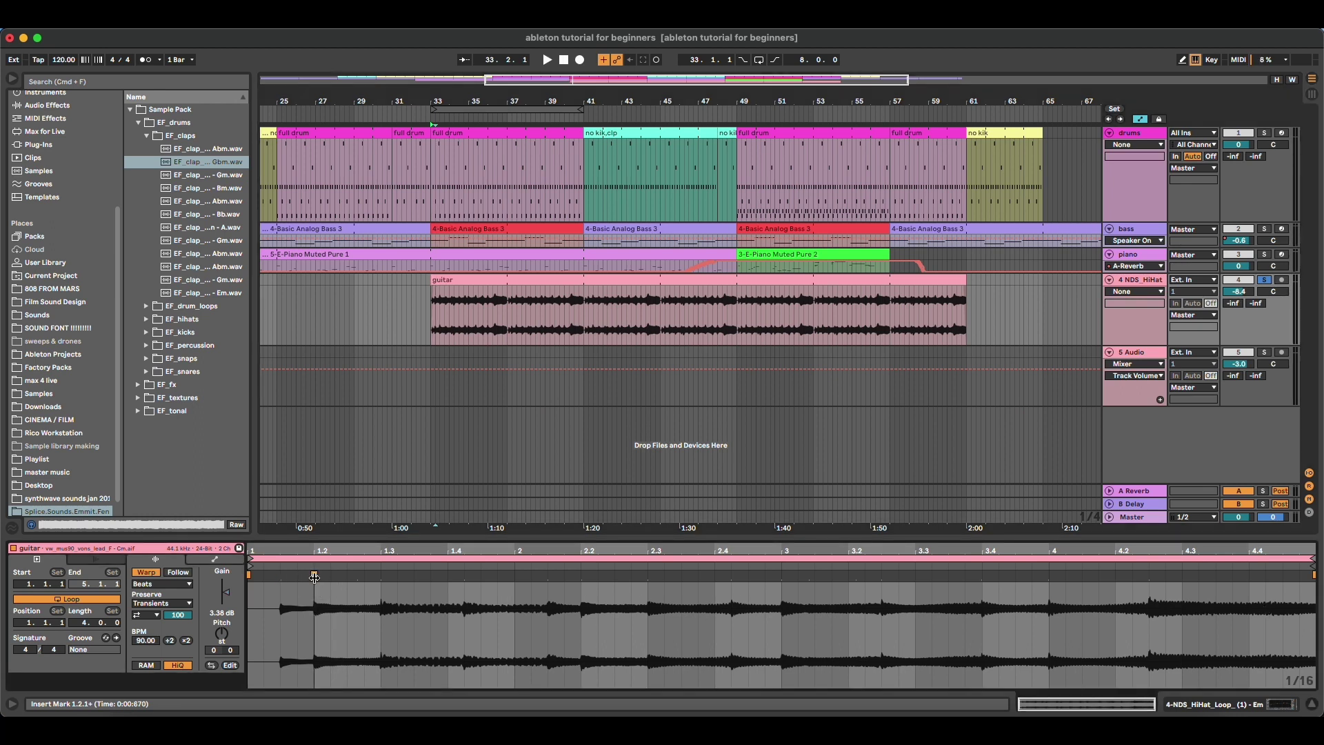
# Step: Add a warp marker pulling the opening transient onto beat 1.1.1, then play the warped clip
pyautogui.moveTo(317, 608)
pyautogui.mouseDown()
pyautogui.moveTo(842, 626)
pyautogui.moveTo(312, 605)
pyautogui.moveTo(244, 580)
pyautogui.mouseUp()
pyautogui.doubleClick(280, 580)
pyautogui.press('space')
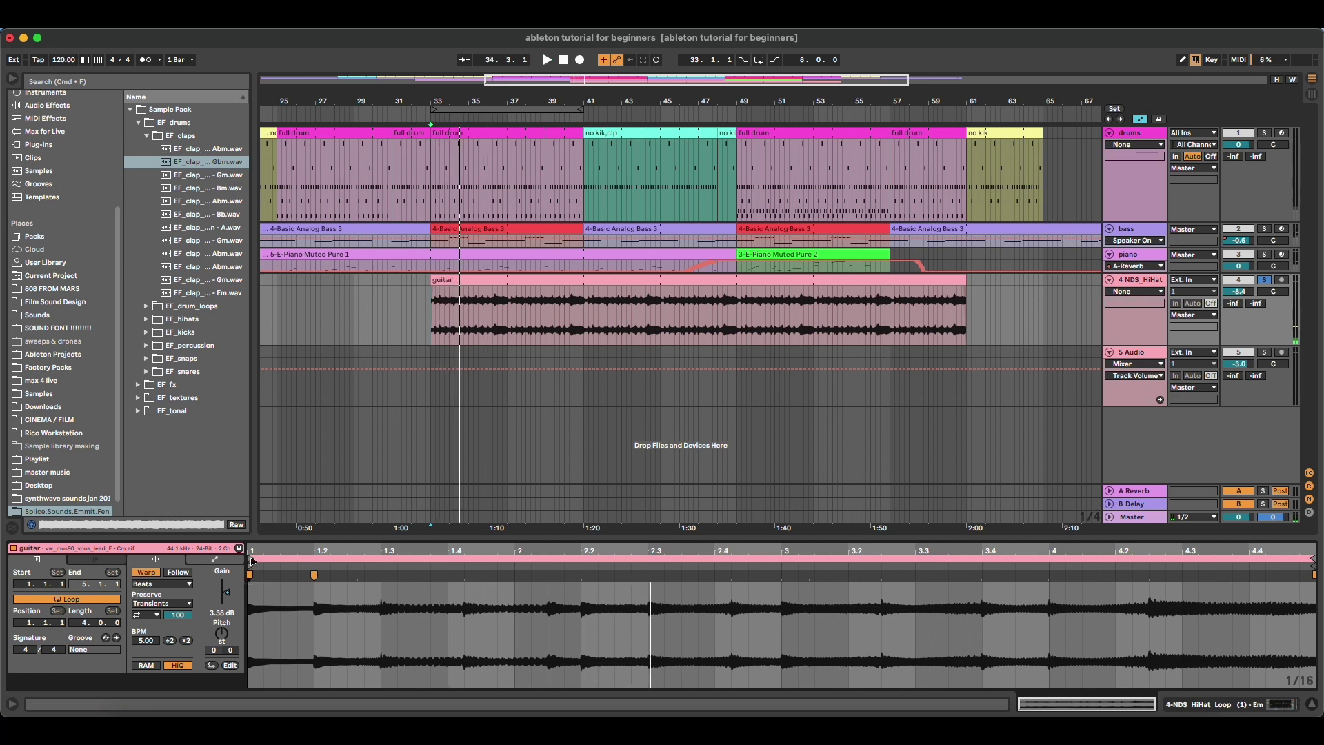
pyautogui.press('space')
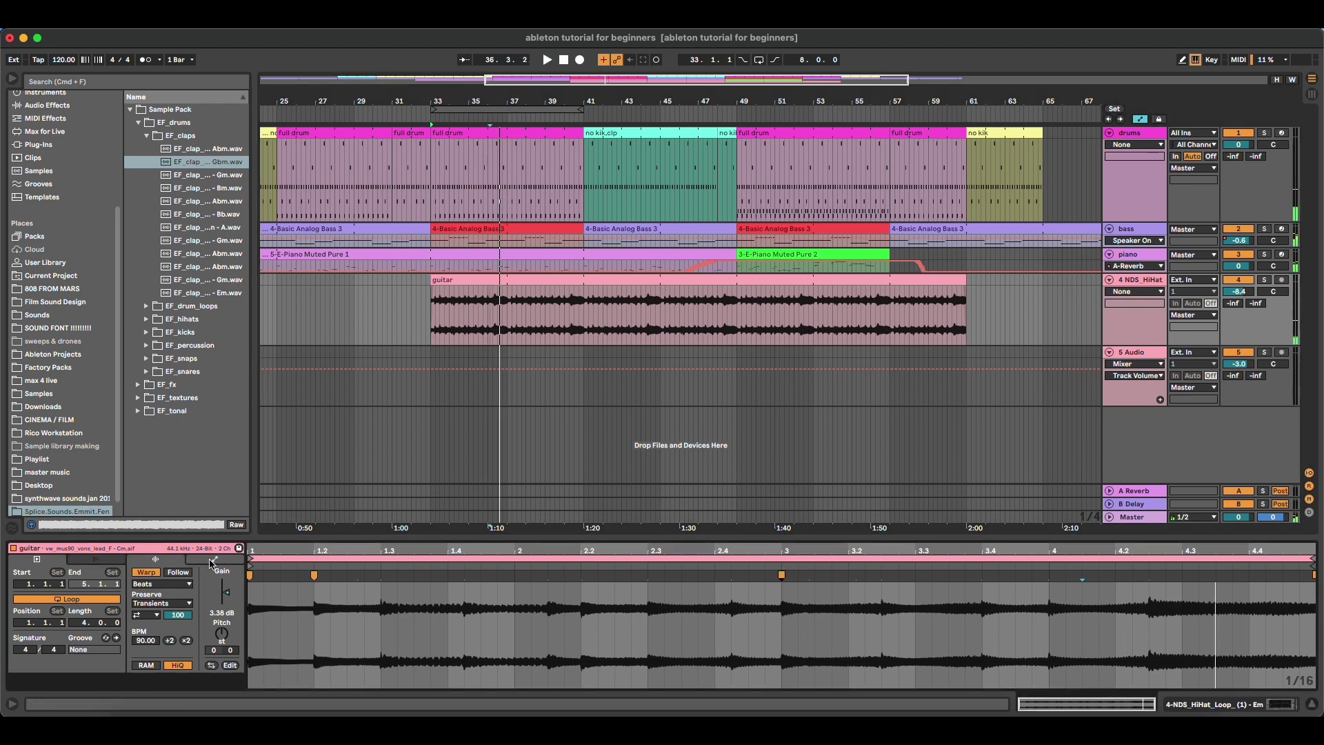
pyautogui.click(293, 560)
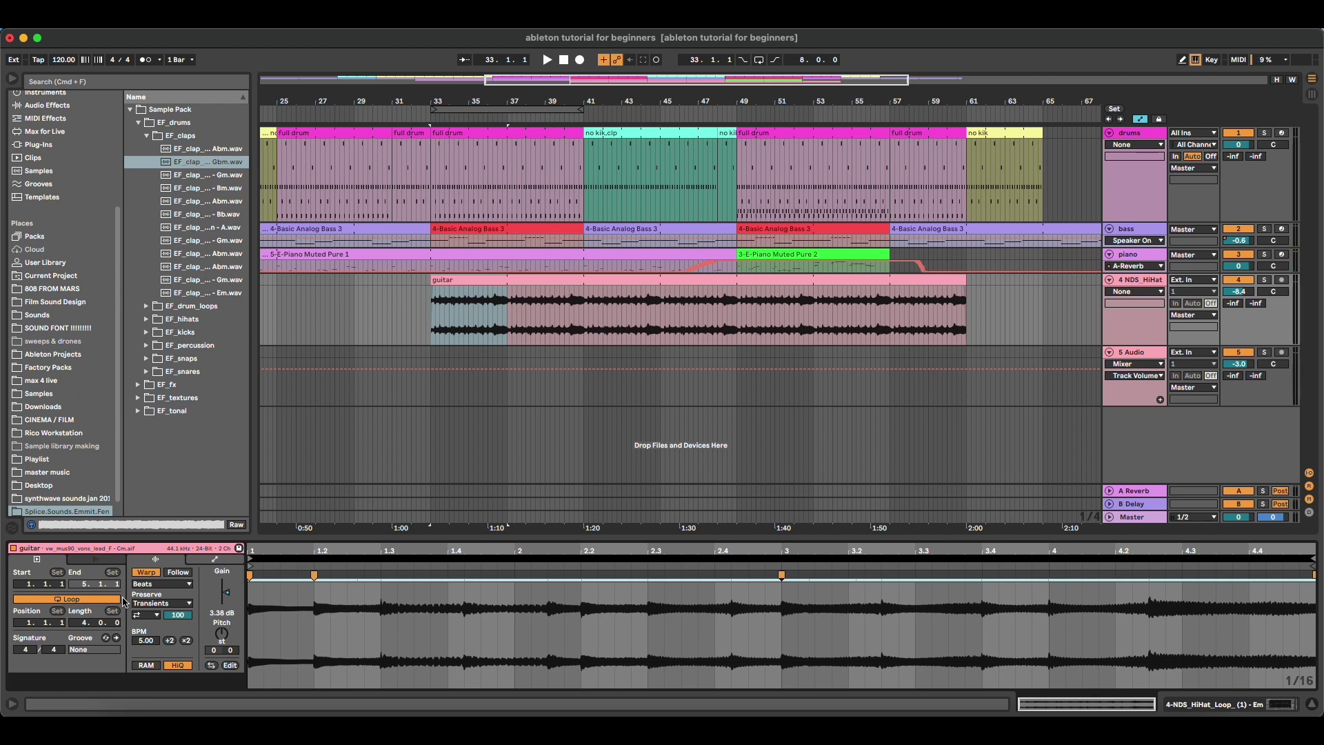
# Step: Show the guitar clip's Envelopes box and briefly inspect the track's EQ Eight device
pyautogui.click(214, 562)
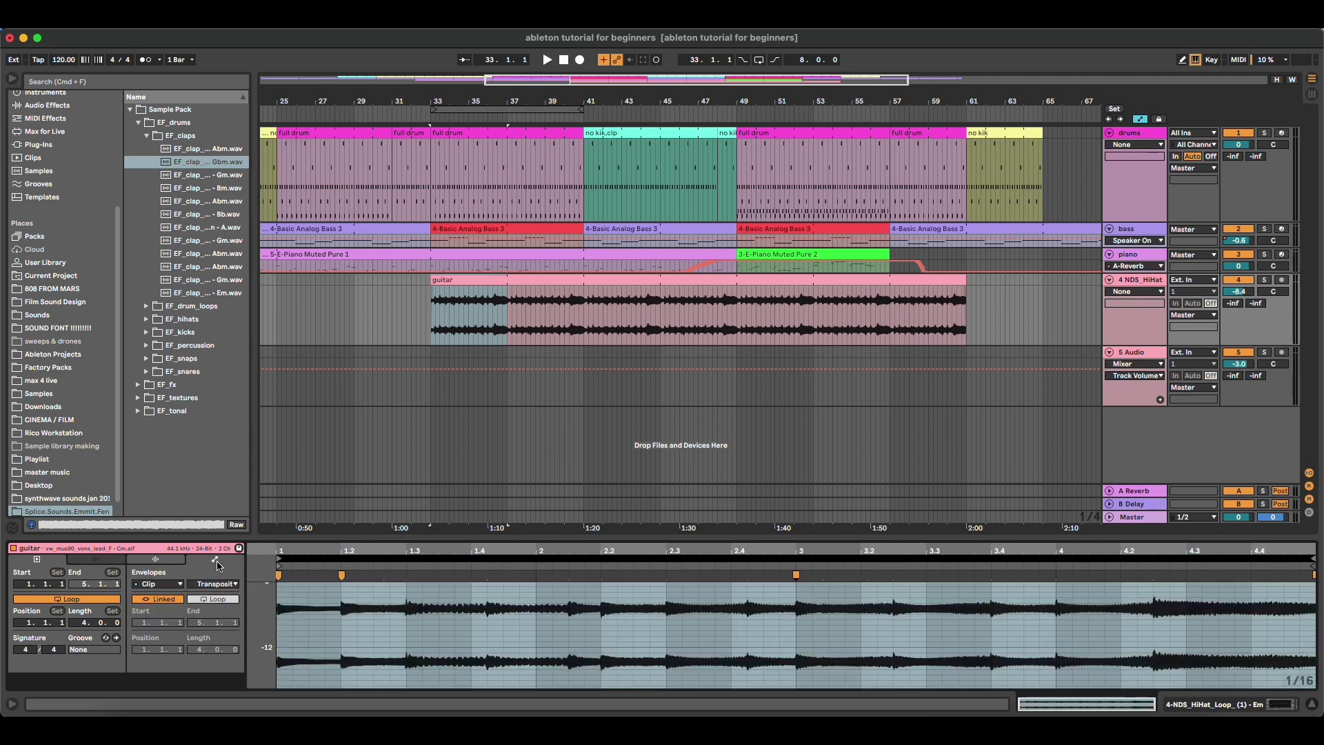
pyautogui.click(160, 585)
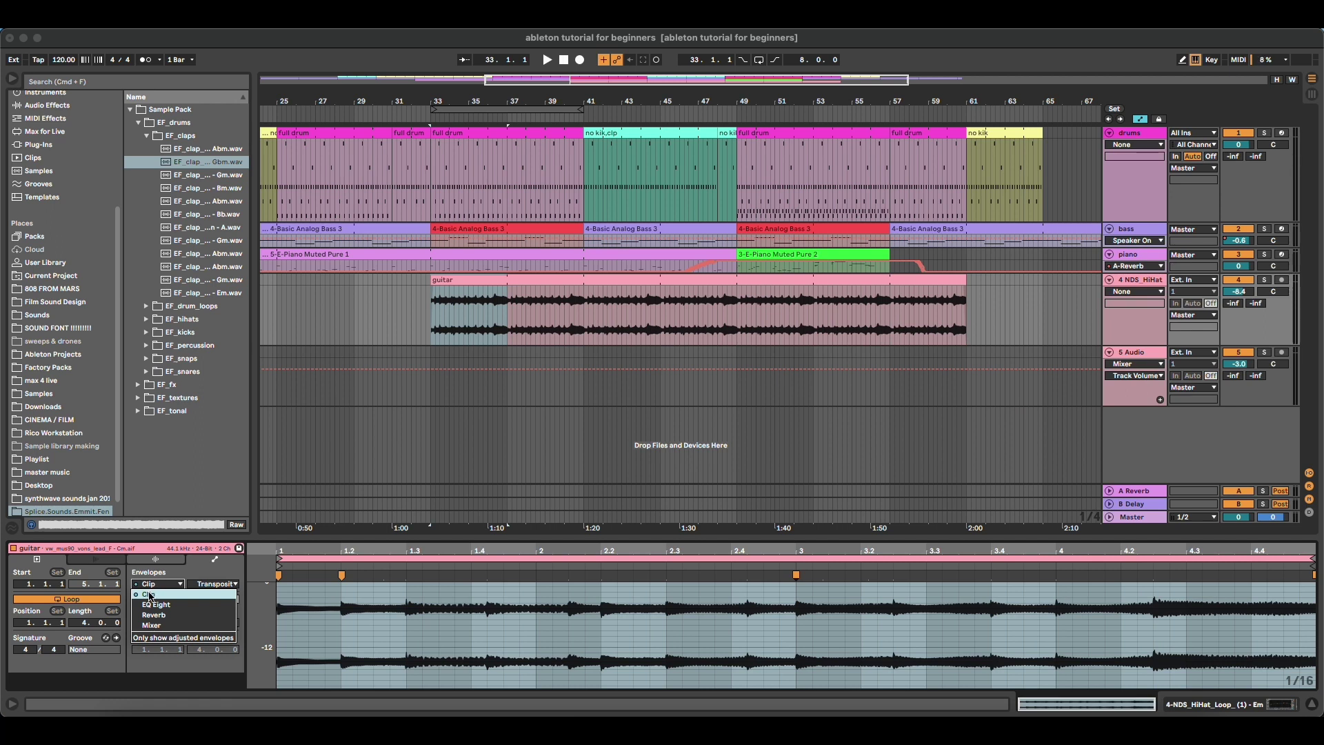
pyautogui.click(470, 279)
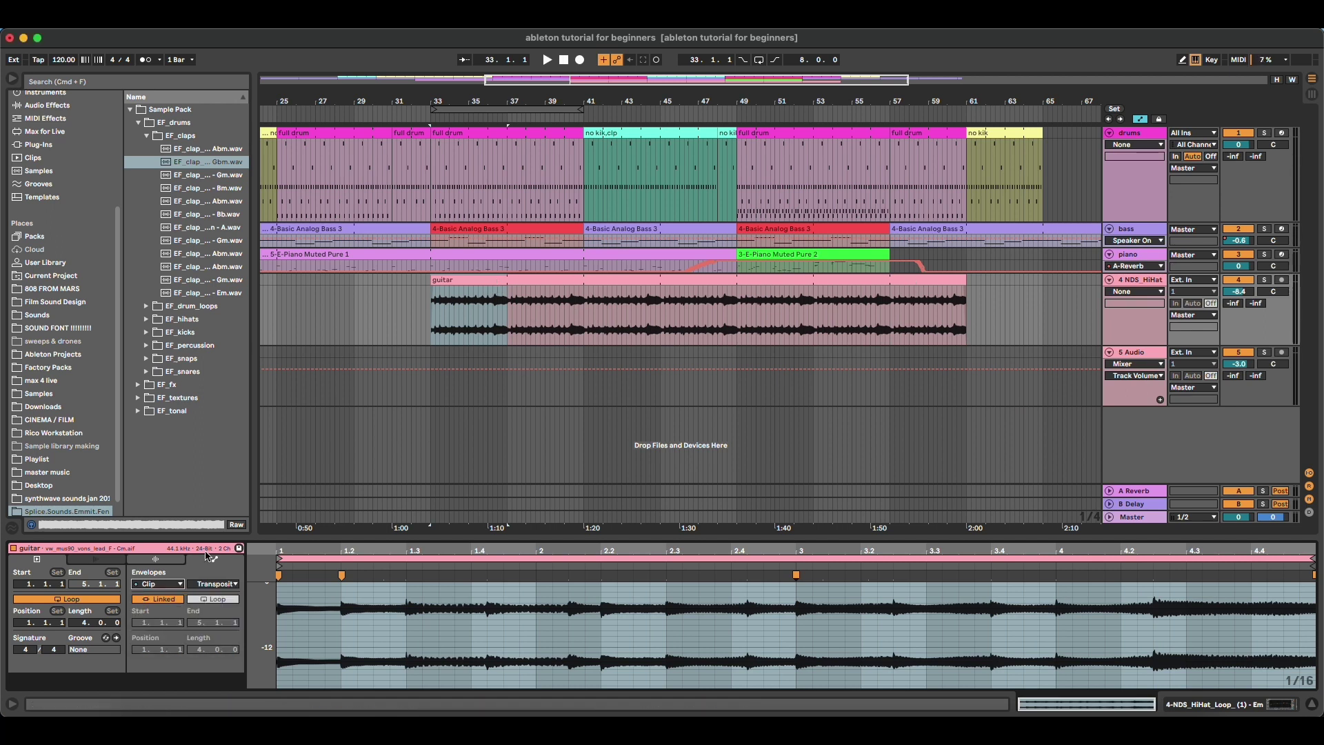
pyautogui.click(158, 581)
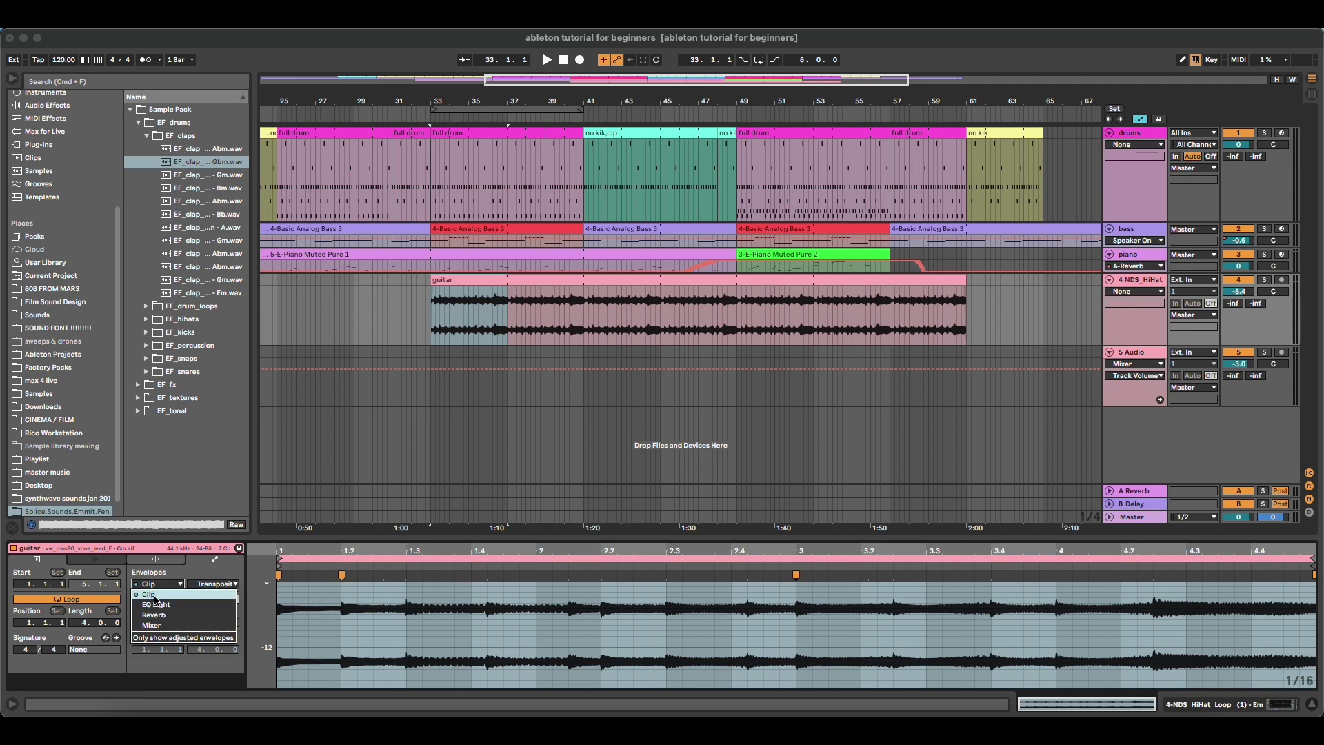
pyautogui.click(1151, 281)
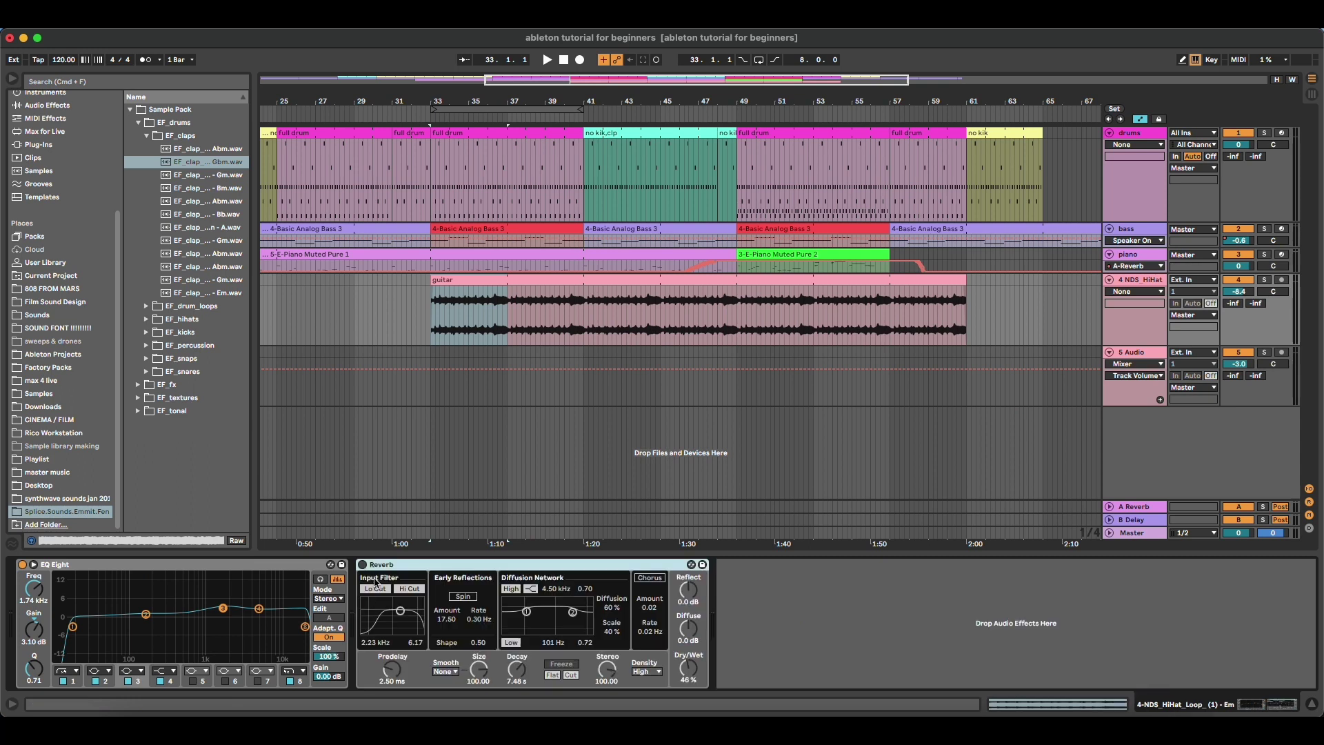
pyautogui.click(254, 566)
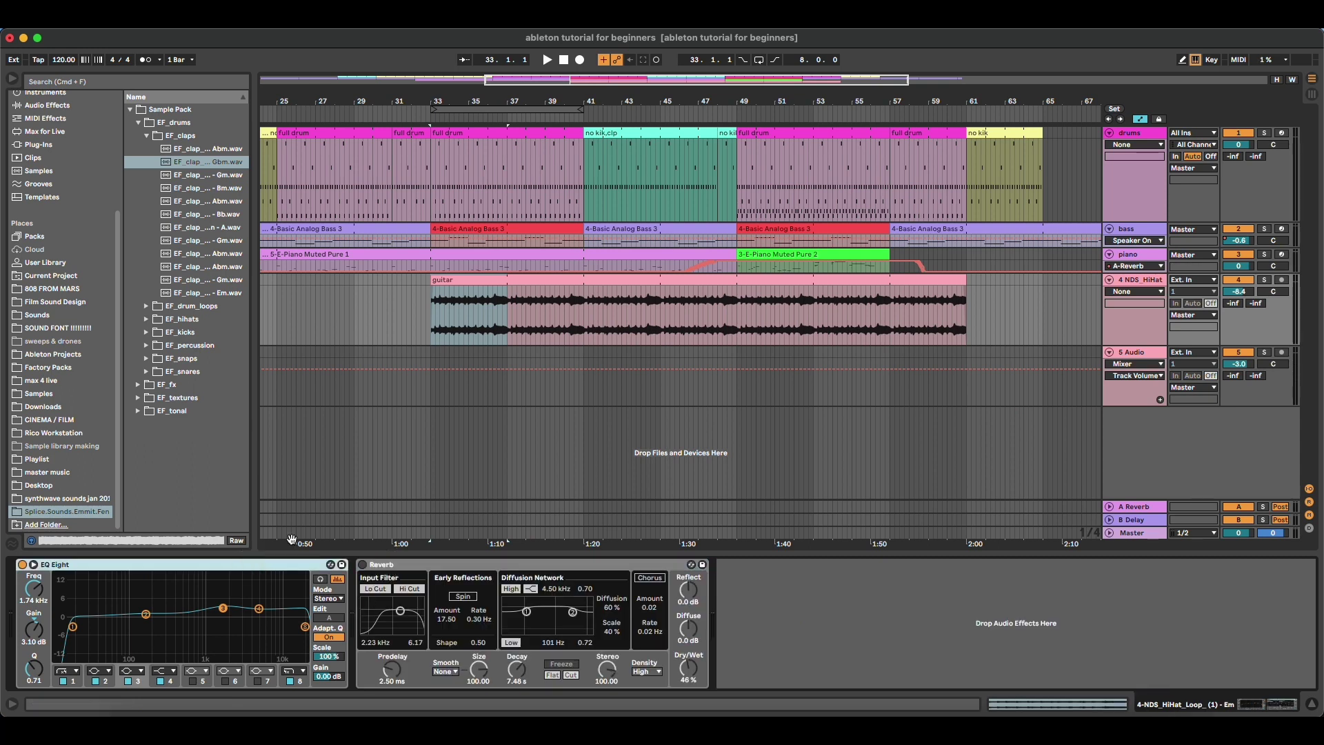
pyautogui.click(545, 283)
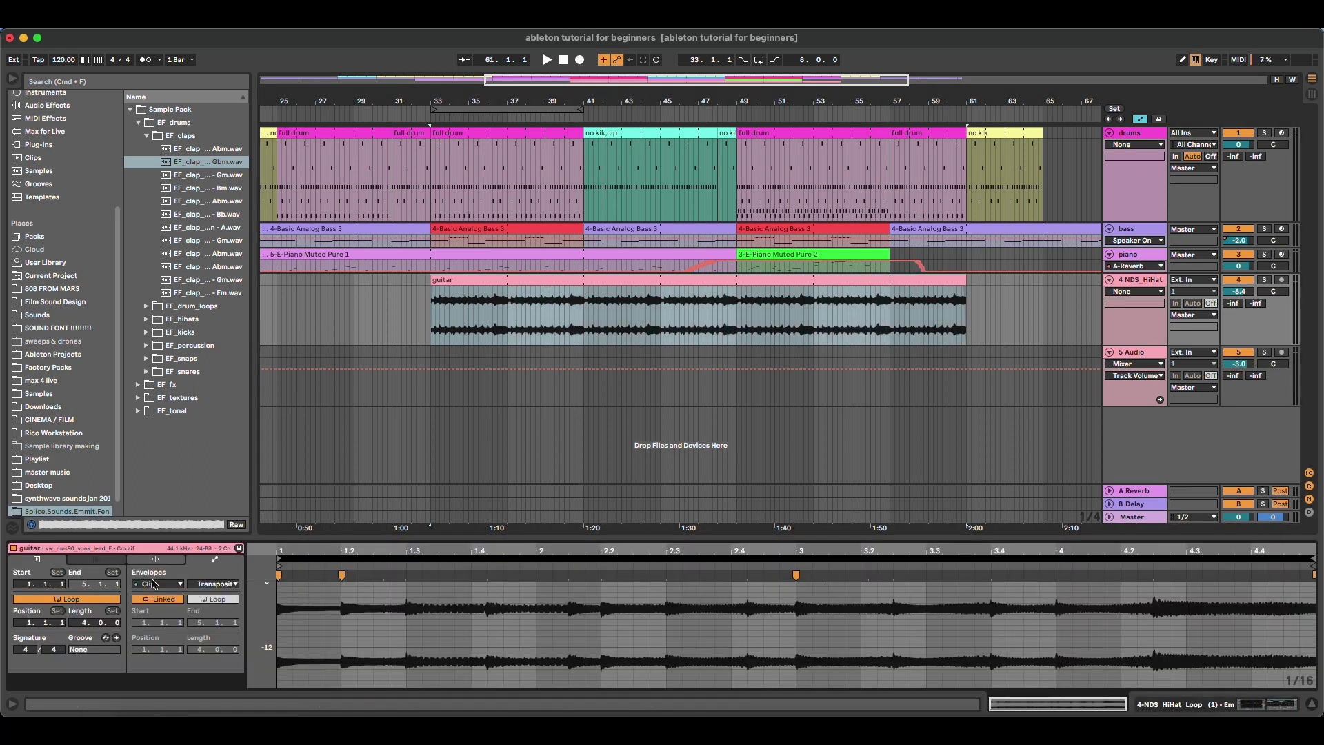
# Step: Switch the envelope source to Mixer track volume, then back to the Clip's own envelopes
pyautogui.click(153, 584)
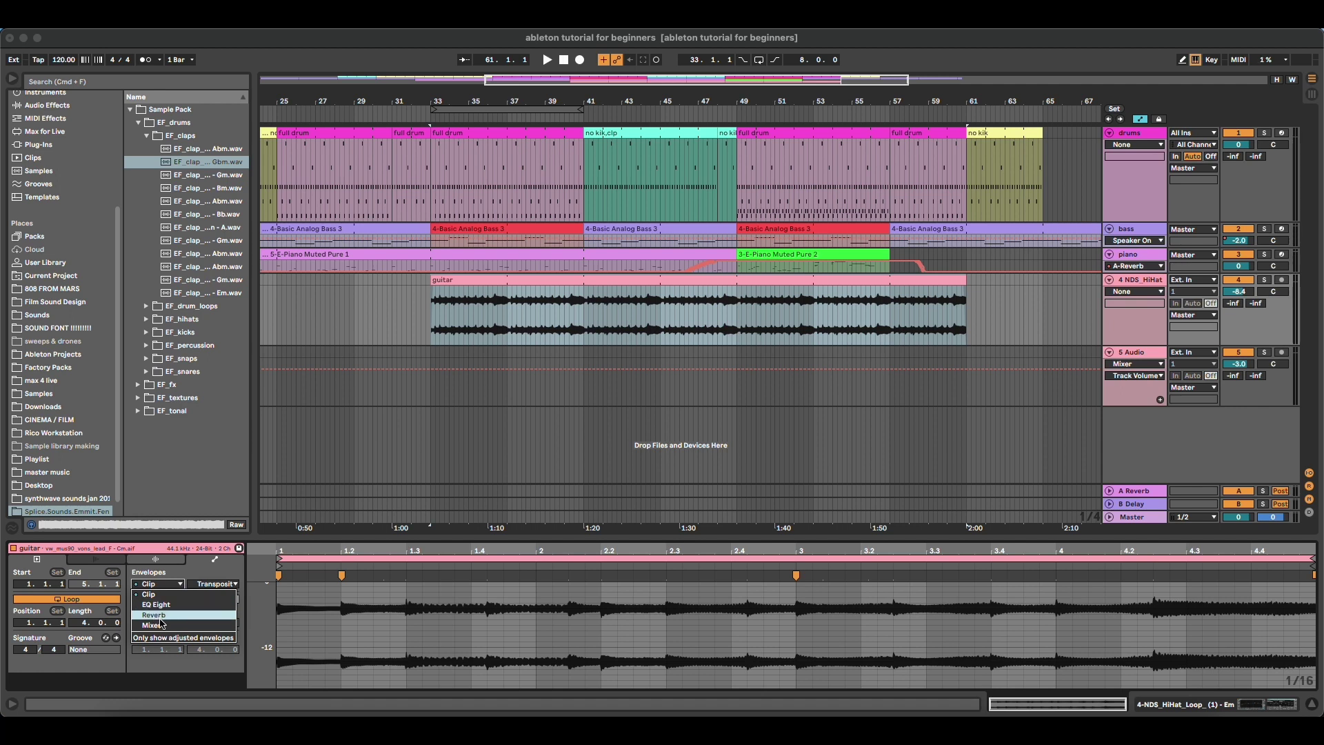
pyautogui.click(153, 625)
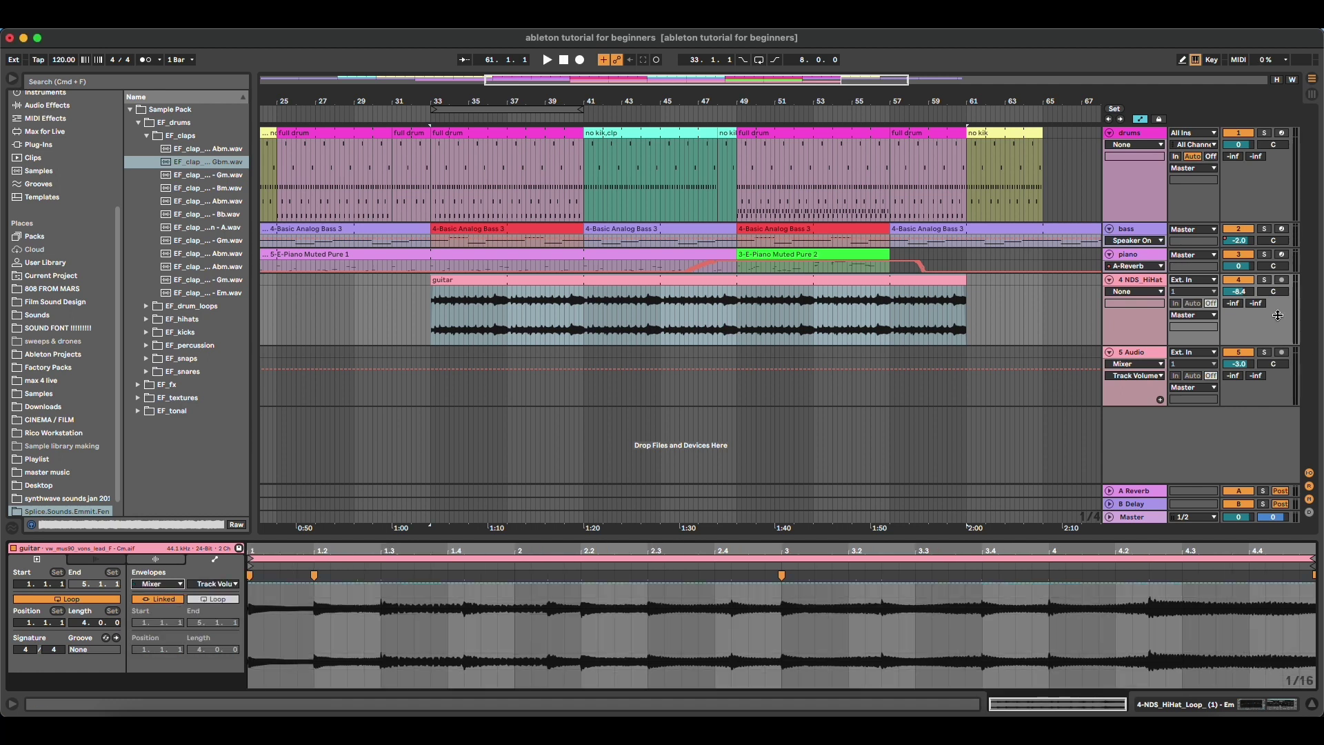
pyautogui.click(172, 585)
pyautogui.click(164, 594)
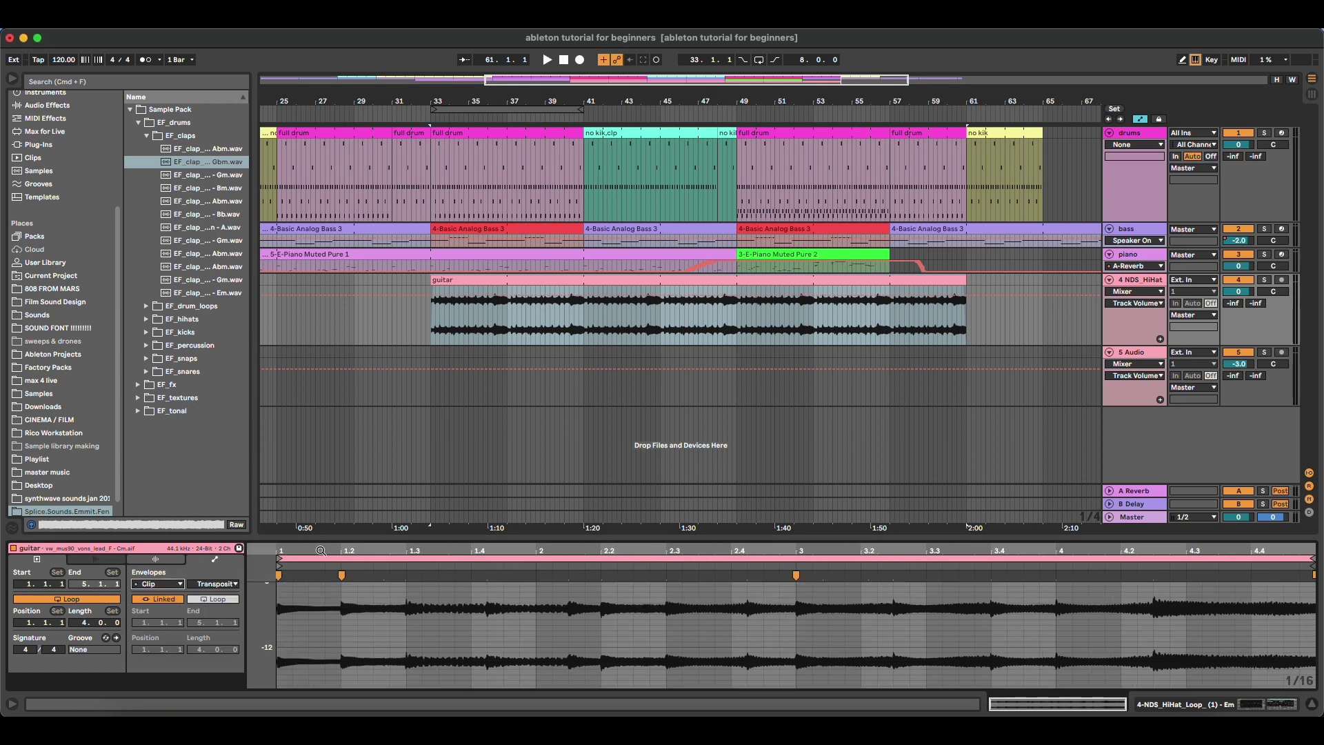
# Step: Drop the Gain envelope's start to 0% for a fade-in, and audition it soloed and with all tracks
pyautogui.click(216, 585)
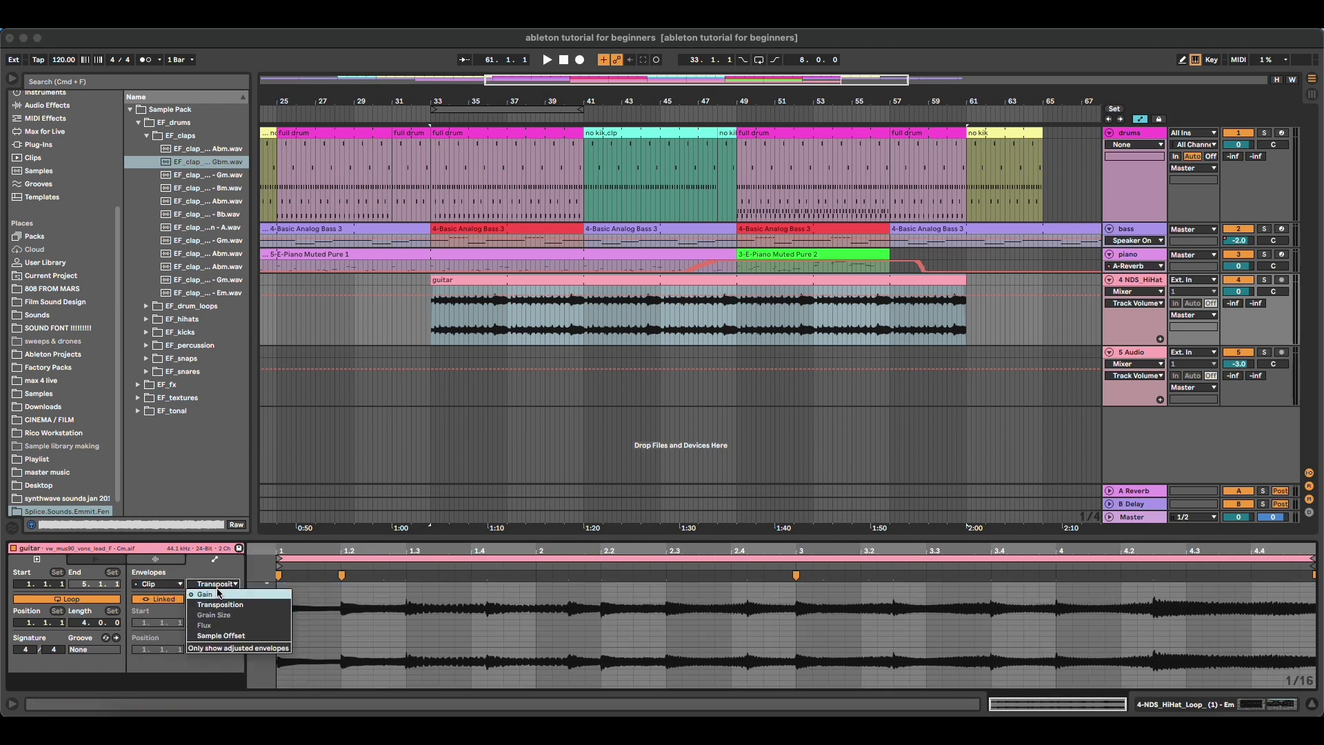
pyautogui.click(205, 595)
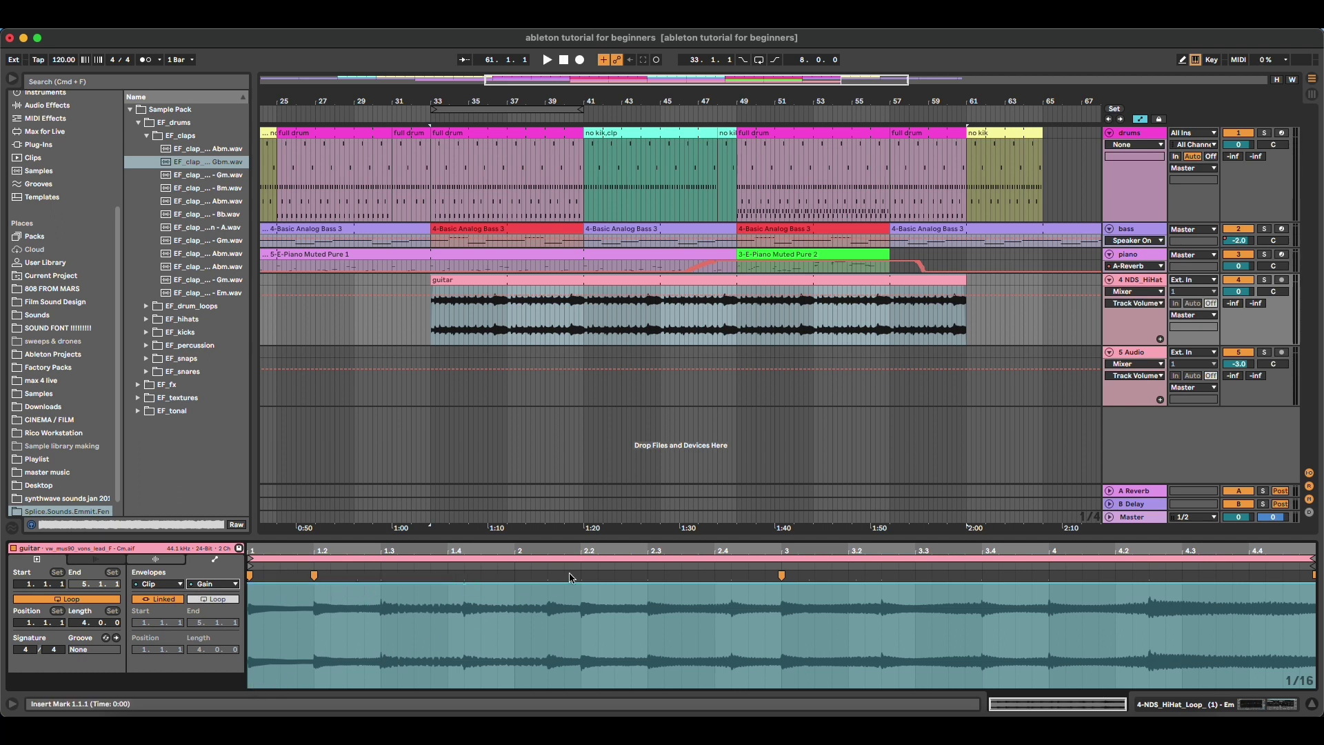
pyautogui.moveTo(514, 591)
pyautogui.moveTo(465, 586); pyautogui.dragTo(248, 687)
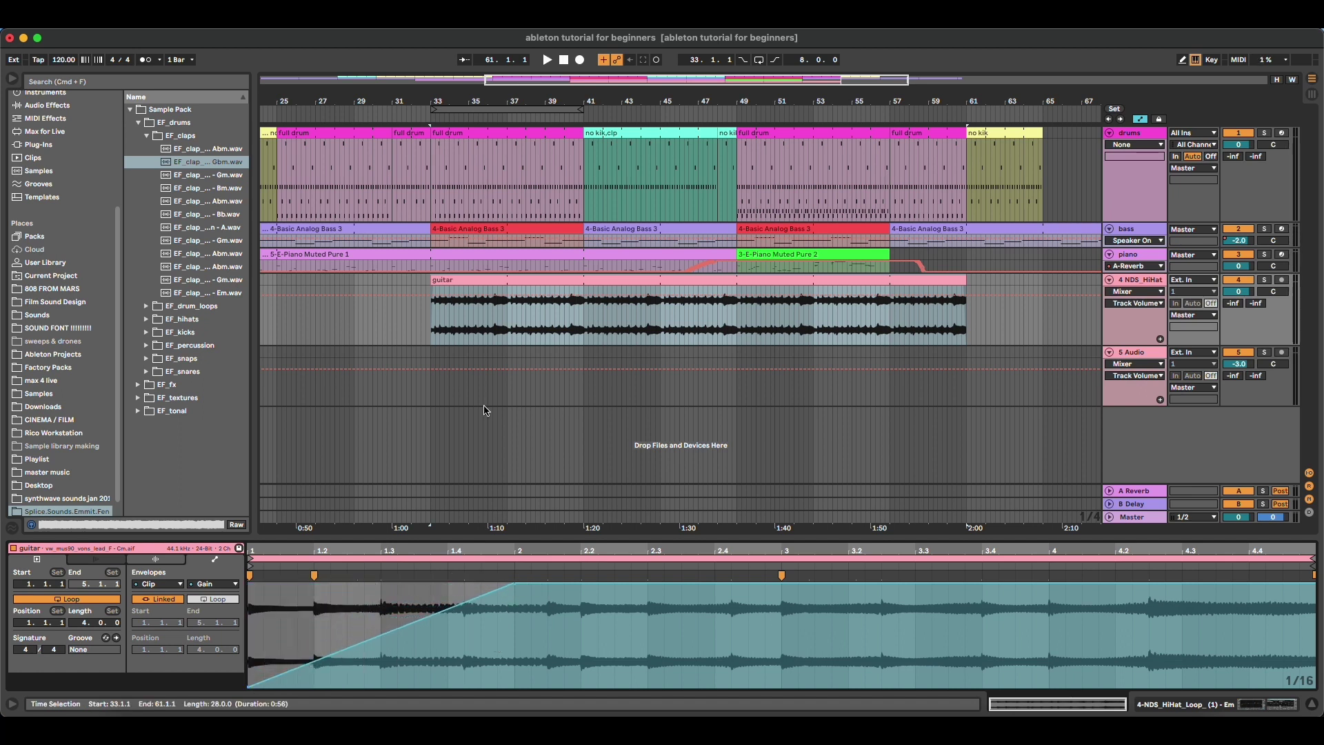
pyautogui.click(1266, 282)
pyautogui.press('space')
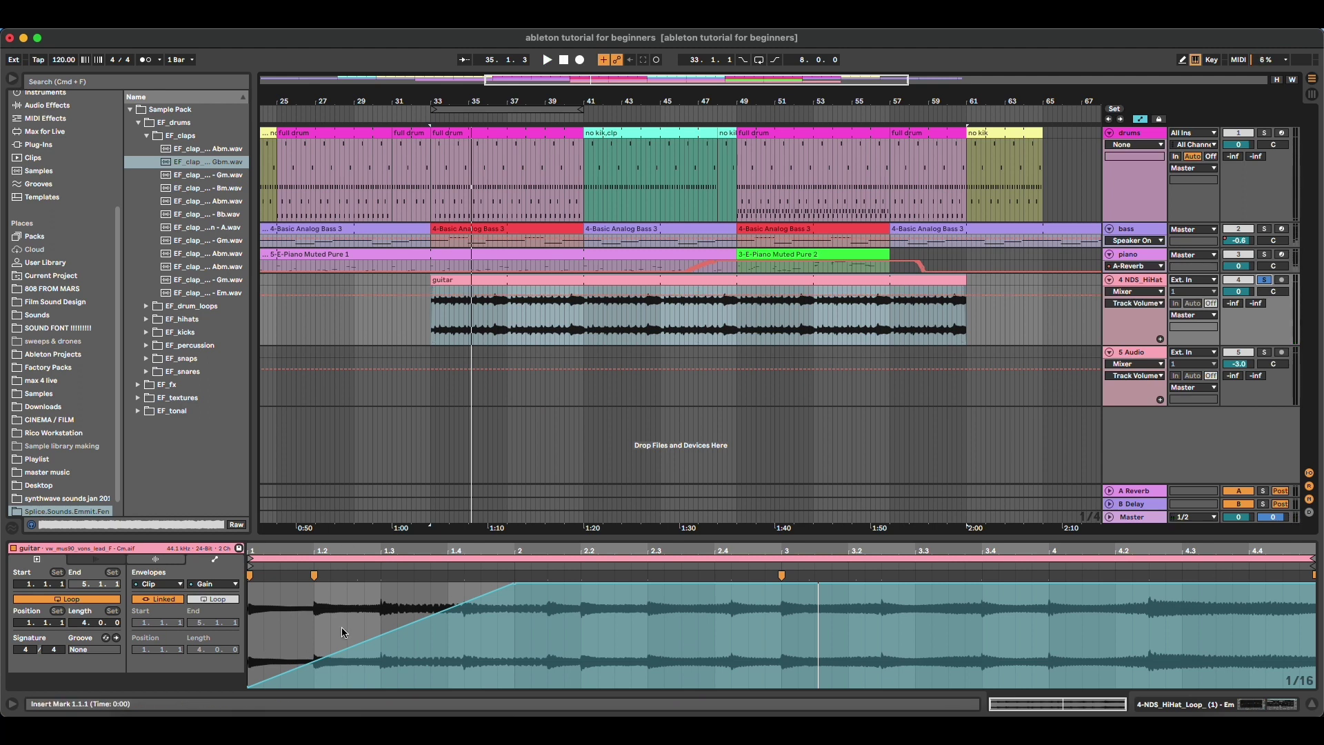
pyautogui.click(1266, 280)
pyautogui.press('space')
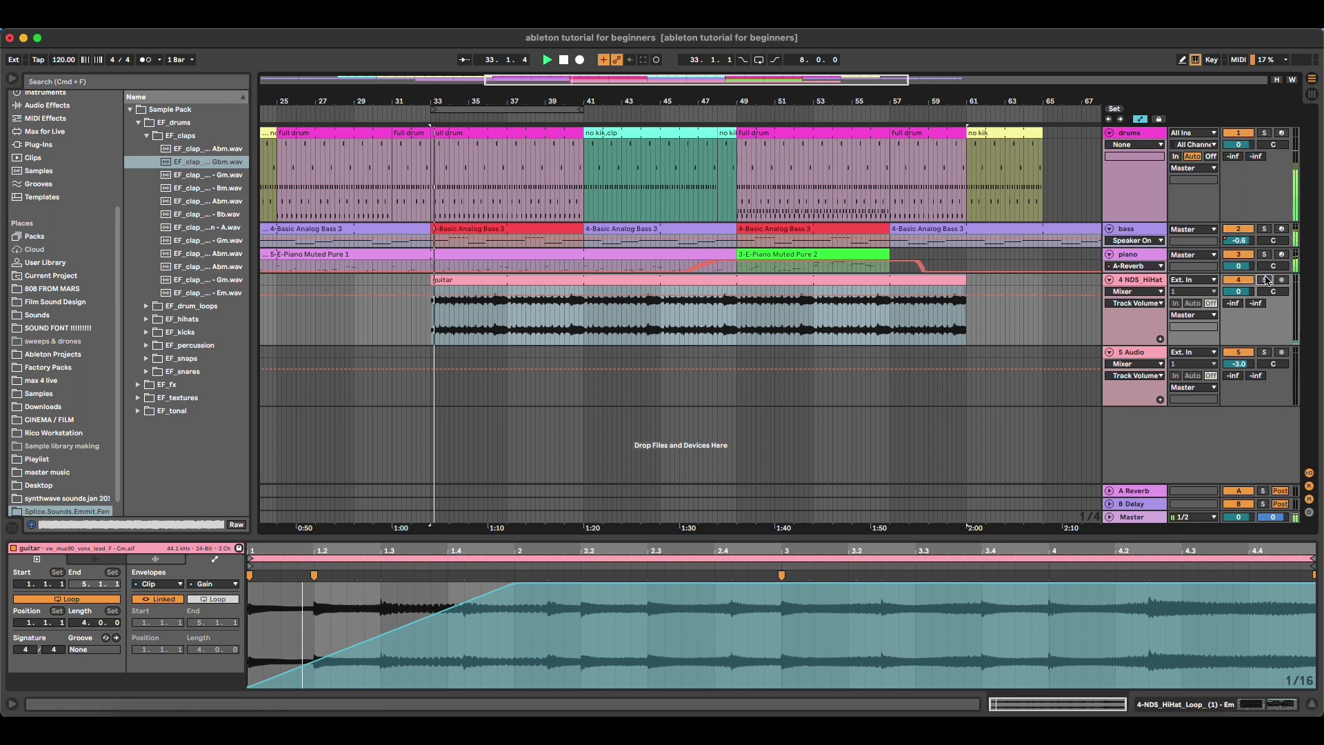
# Step: Add gain breakpoints near the clip's end and pull the end down into a fade-out
pyautogui.click(1114, 587)
pyautogui.click(1239, 587)
pyautogui.moveTo(1254, 591); pyautogui.dragTo(1256, 687)
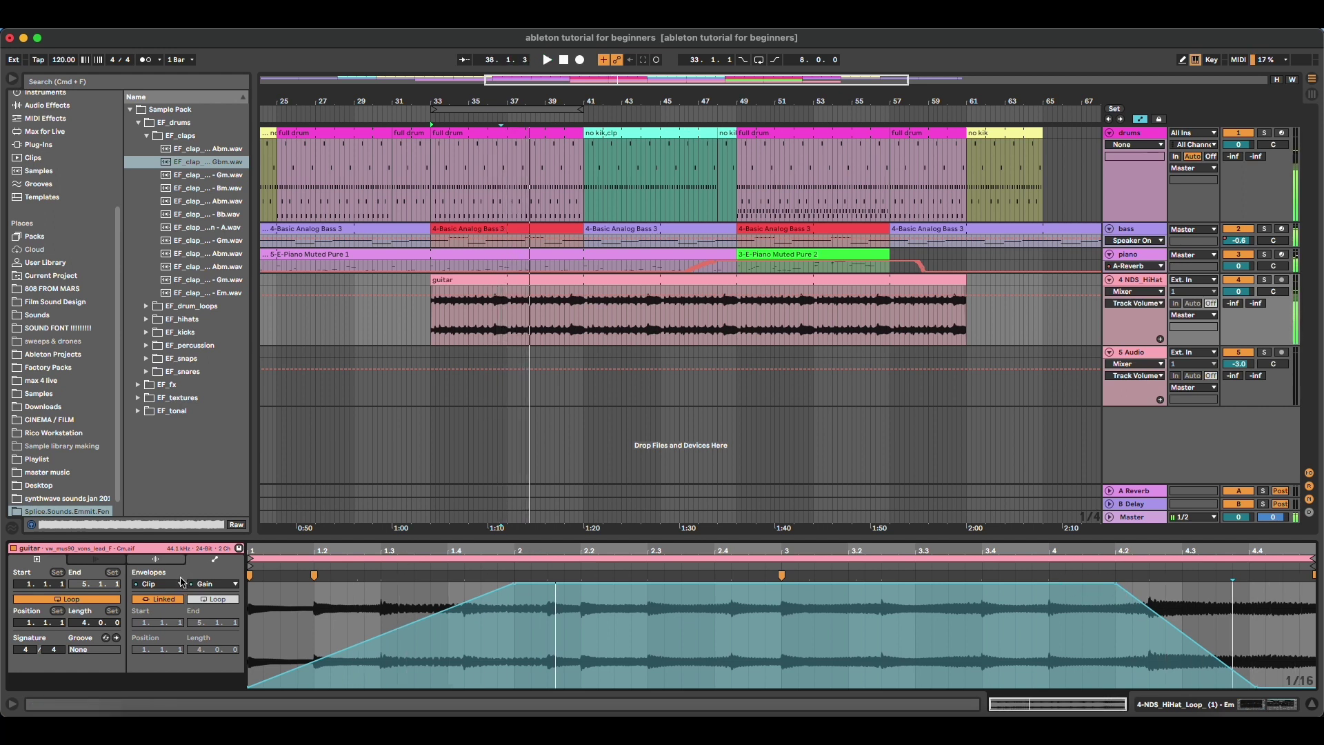
# Step: Show the Transposition envelope and rescale its range so zero is centred
pyautogui.click(204, 589)
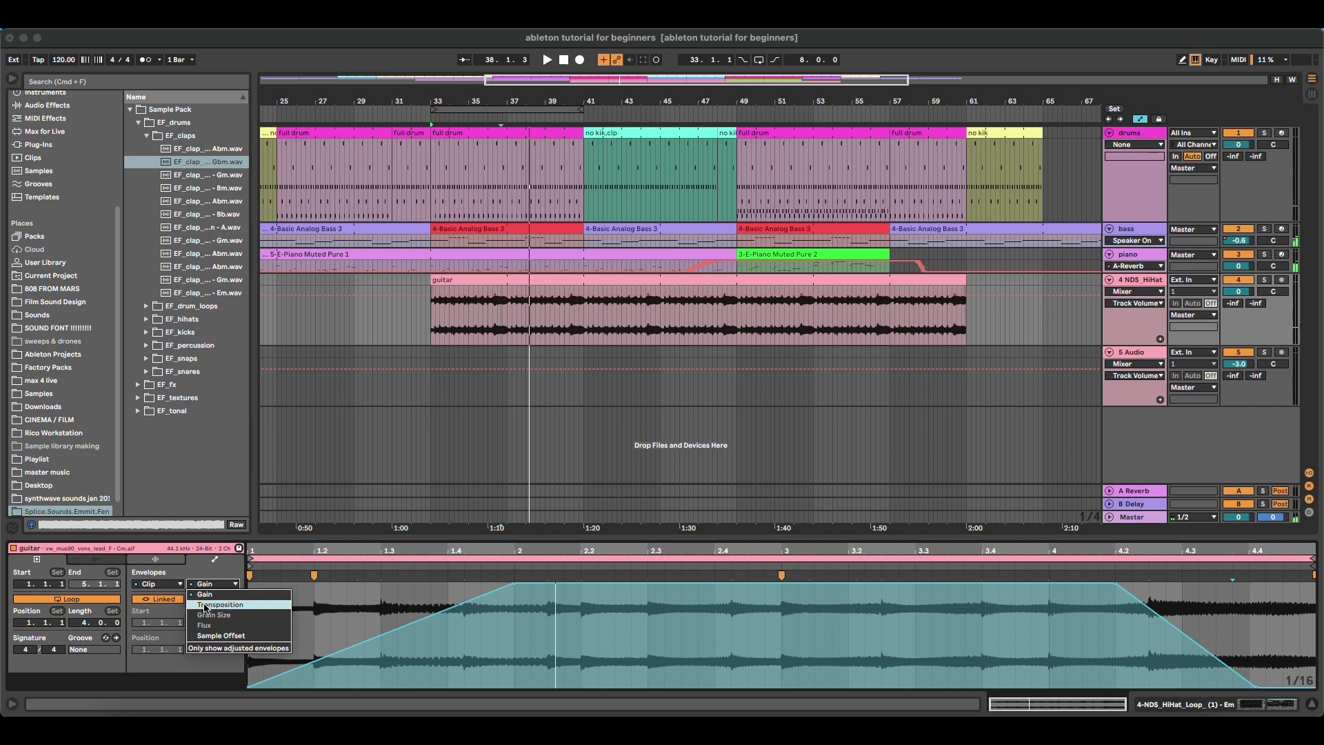
pyautogui.click(213, 615)
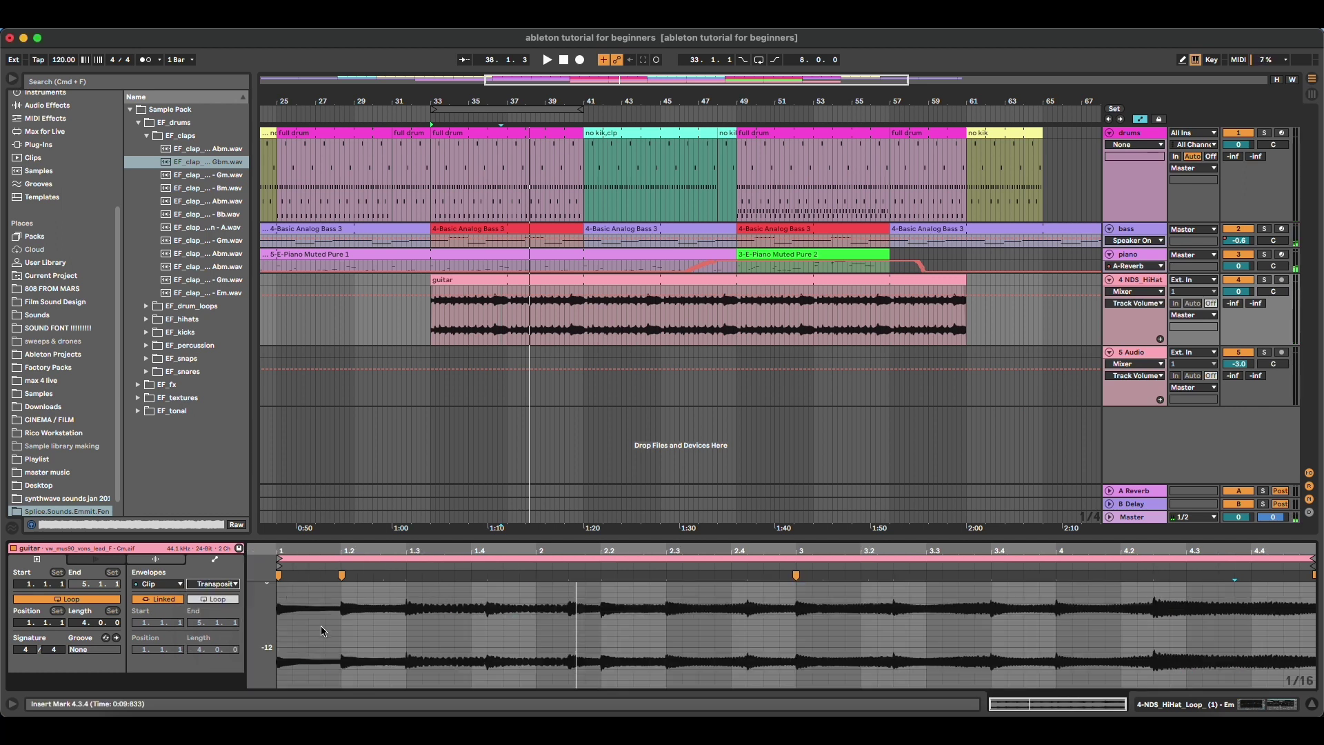
pyautogui.moveTo(263, 642); pyautogui.dragTo(249, 682)
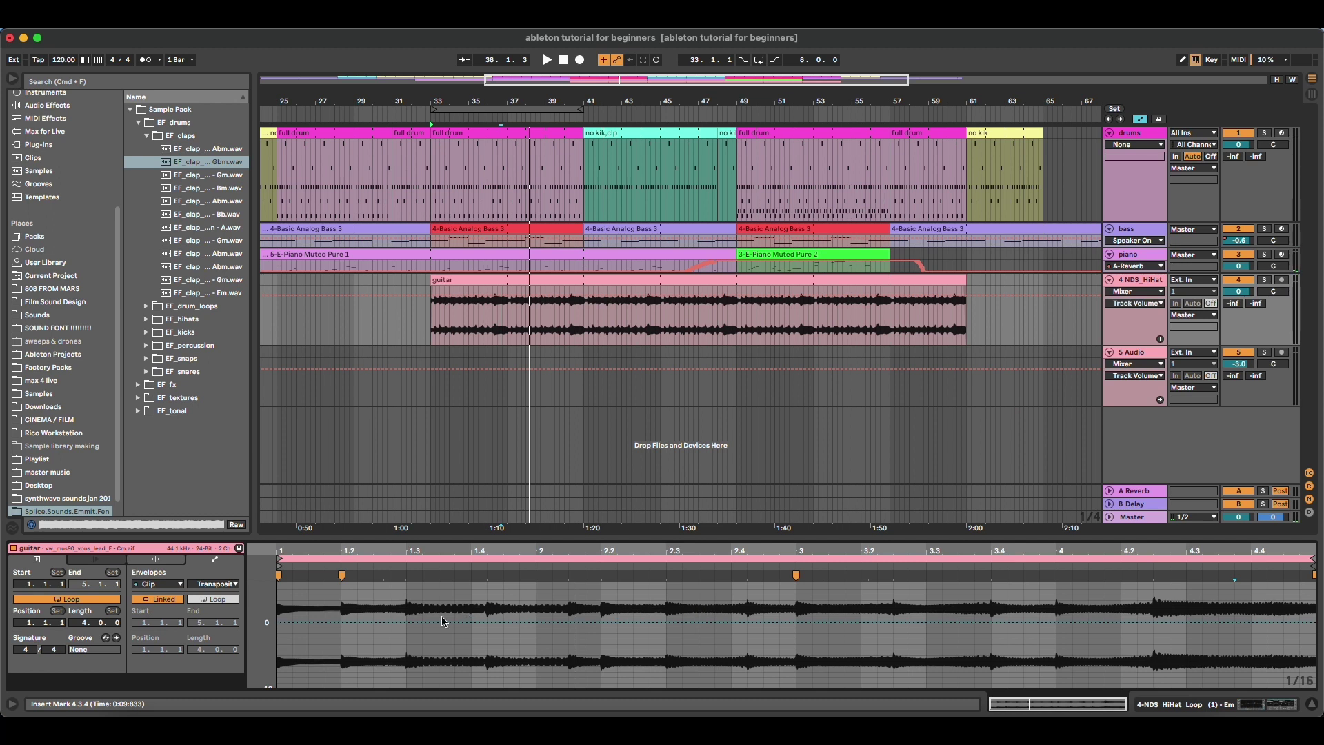
pyautogui.click(407, 623)
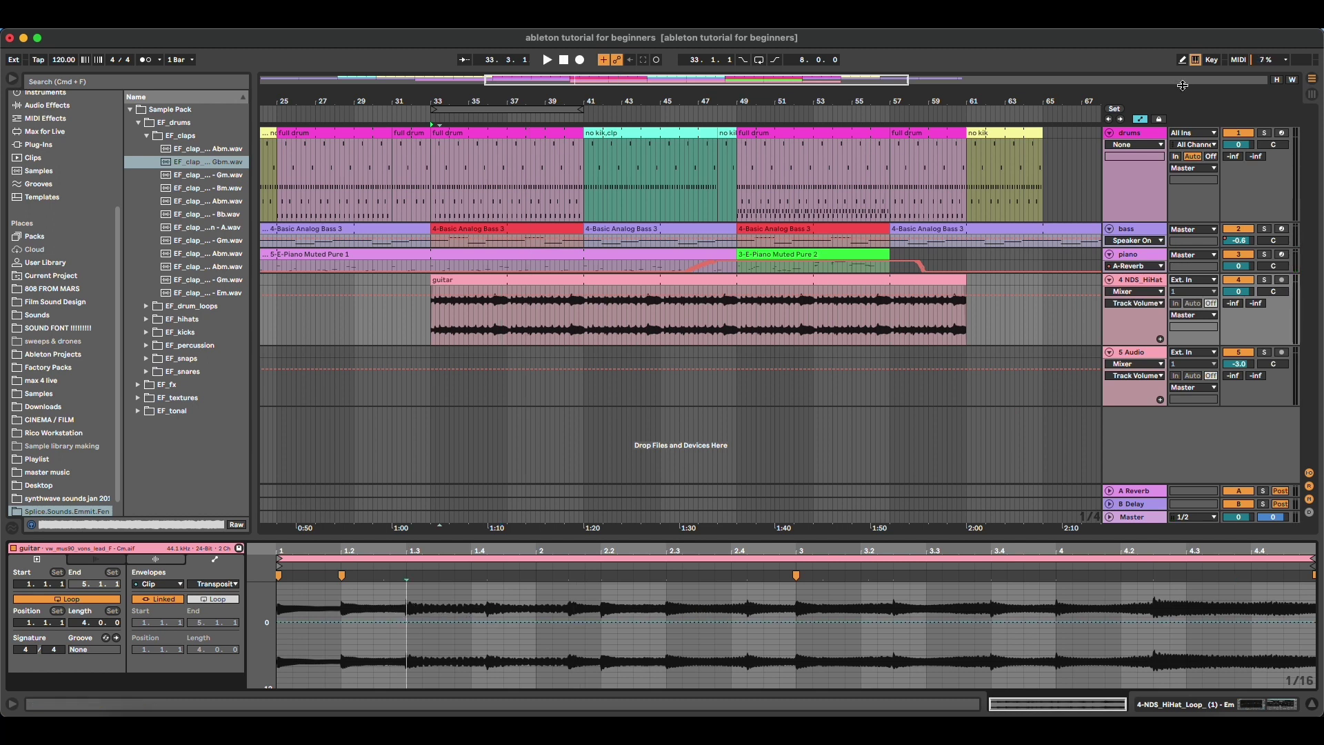
# Step: Pencil in a stepped transposition pattern in Draw Mode, listen to it, then undo it
pyautogui.click(1183, 62)
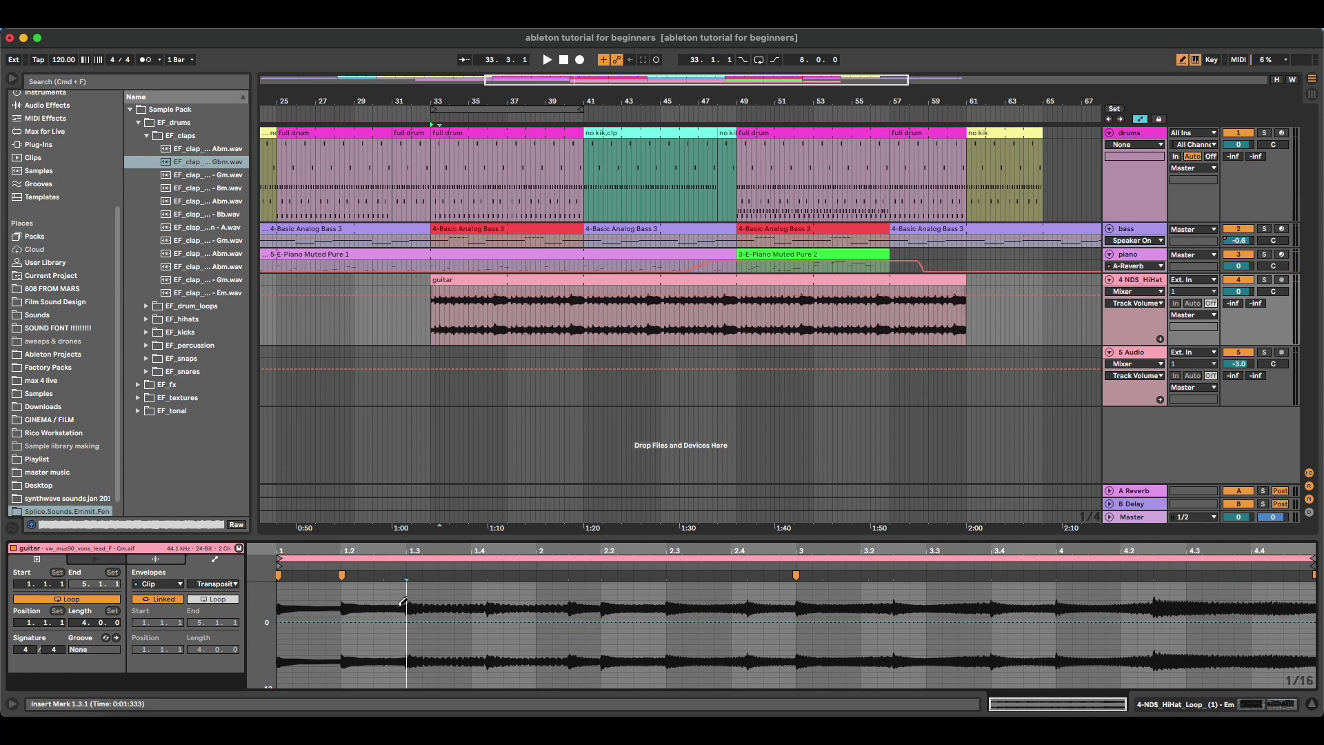
pyautogui.moveTo(408, 618)
pyautogui.mouseDown()
pyautogui.moveTo(417, 646)
pyautogui.moveTo(453, 649)
pyautogui.moveTo(586, 583)
pyautogui.moveTo(609, 643)
pyautogui.moveTo(683, 649)
pyautogui.moveTo(763, 587)
pyautogui.moveTo(820, 634)
pyautogui.moveTo(890, 656)
pyautogui.moveTo(956, 590)
pyautogui.moveTo(1018, 636)
pyautogui.moveTo(1073, 651)
pyautogui.moveTo(1091, 624)
pyautogui.mouseUp()
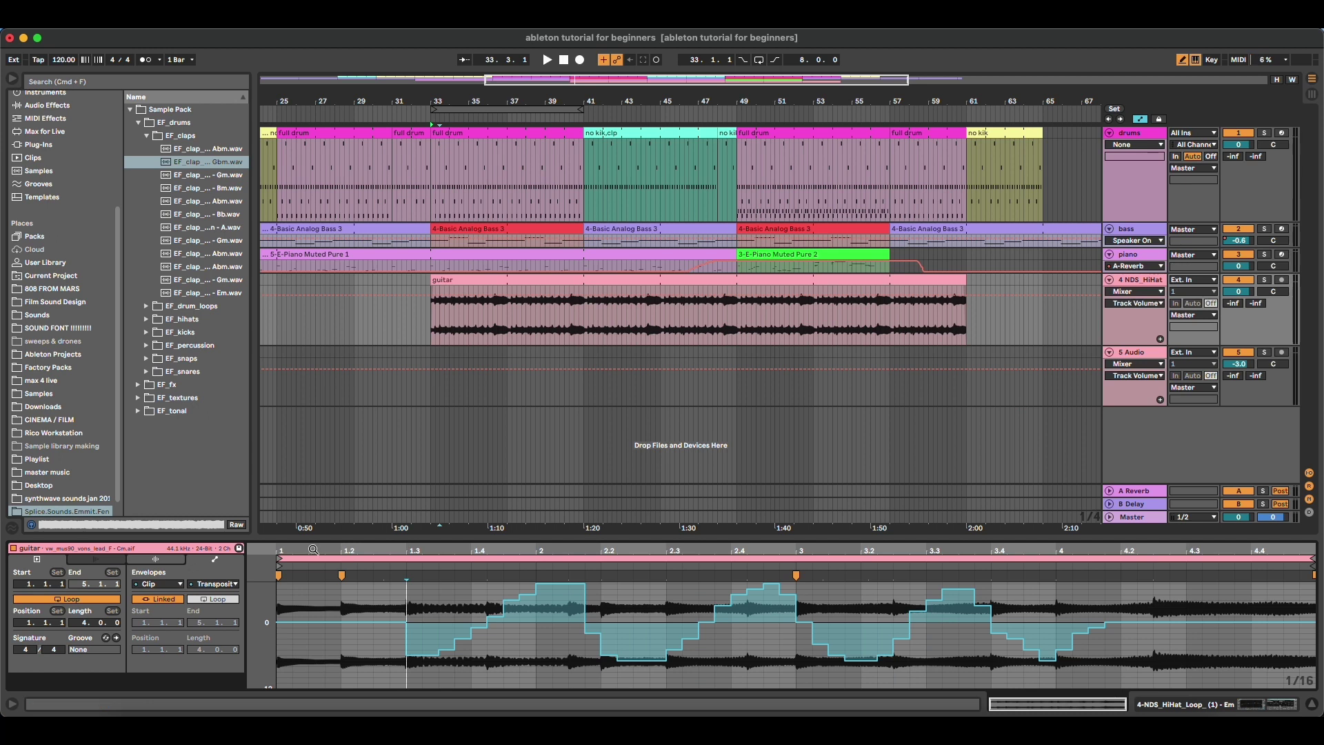
pyautogui.press('space')
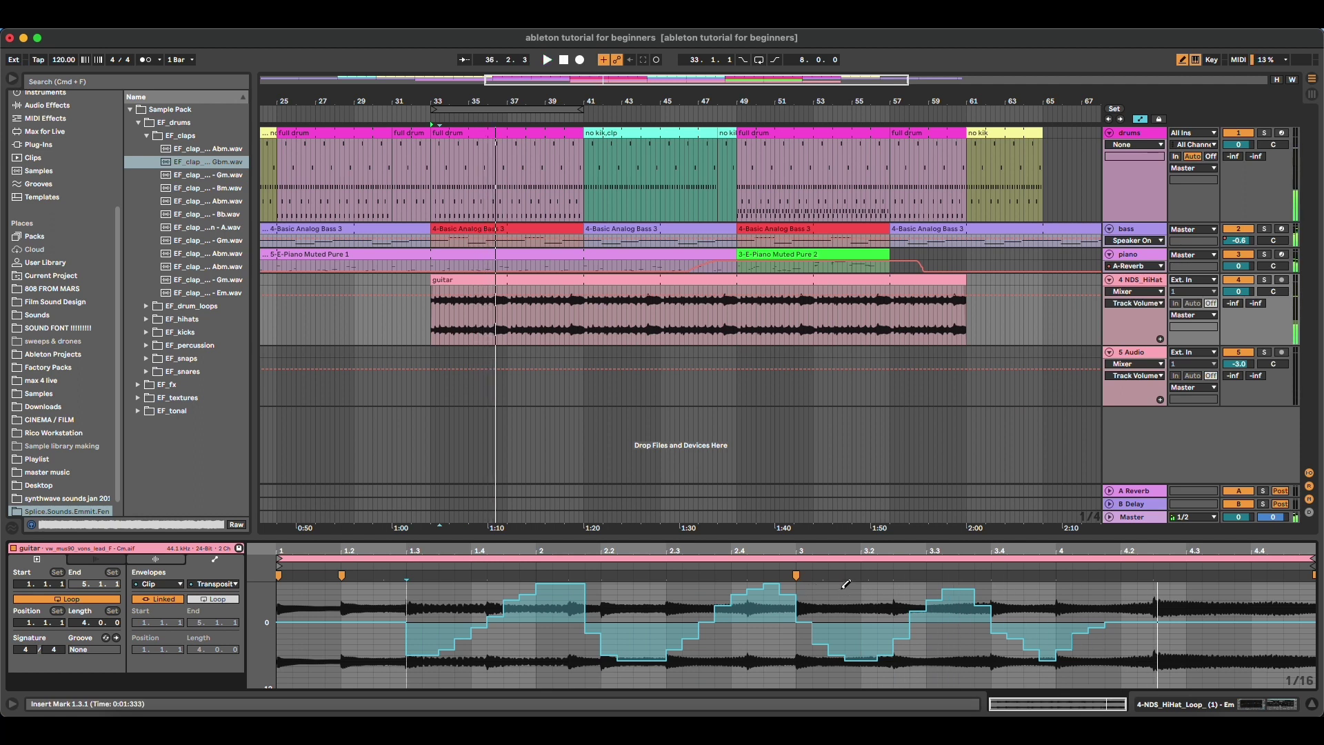
pyautogui.press('super+z')
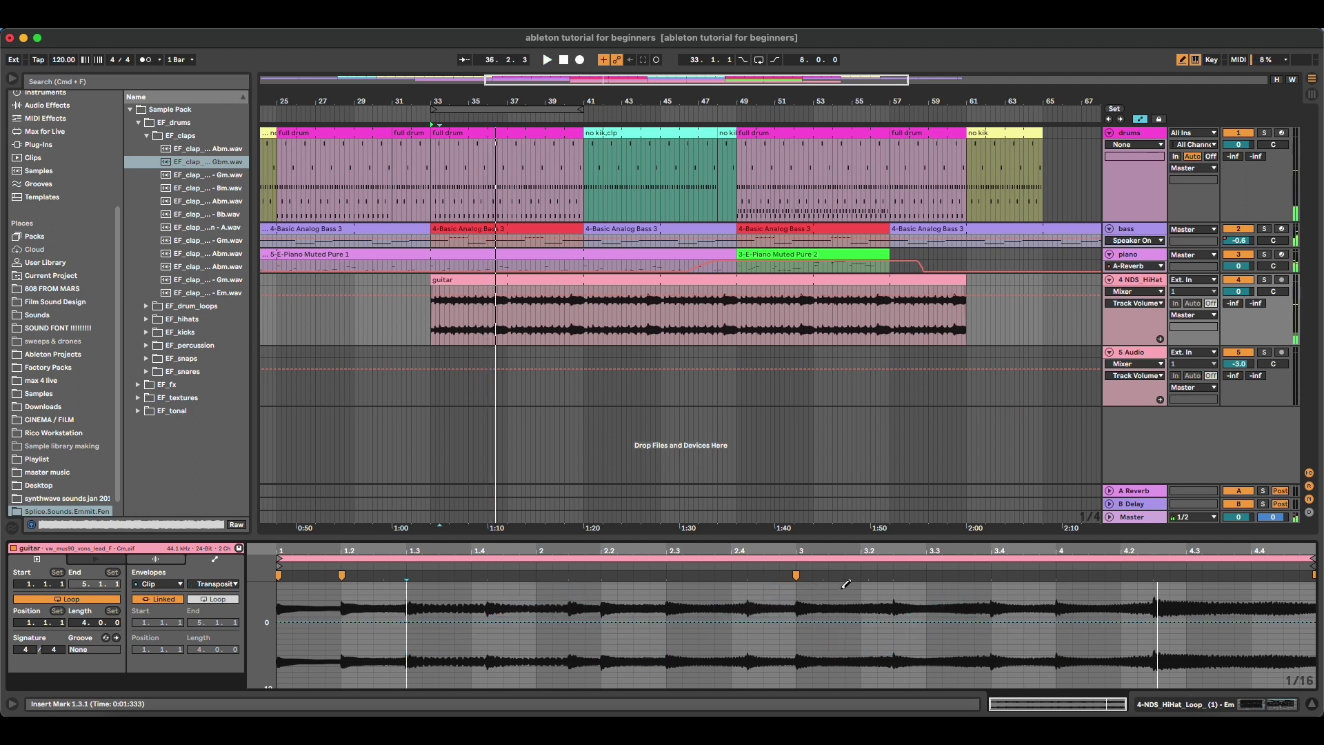
pyautogui.click(177, 584)
# Step: Redraw the Gain envelope flat at 100% across the clip, discarding the fades and a trial stepped pattern
pyautogui.click(214, 585)
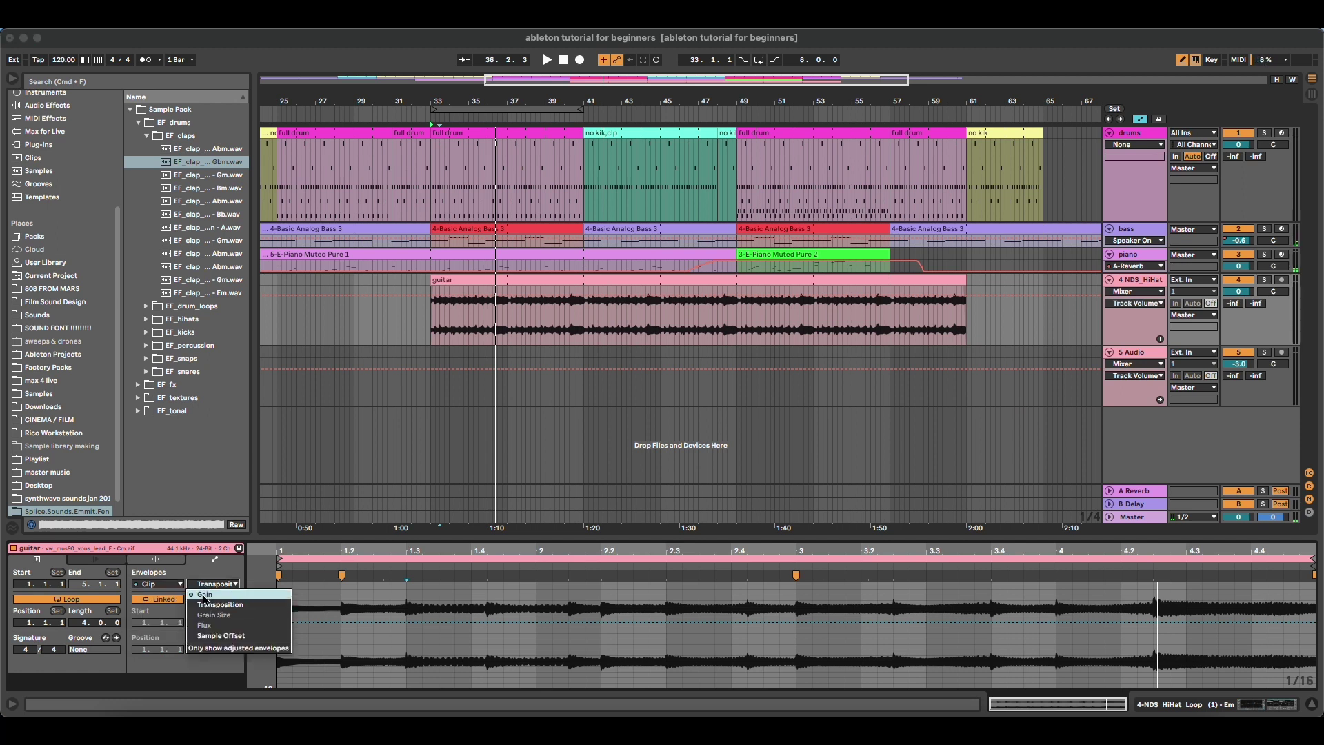
pyautogui.click(205, 595)
pyautogui.moveTo(518, 582)
pyautogui.mouseDown()
pyautogui.moveTo(391, 576)
pyautogui.moveTo(1311, 577)
pyautogui.mouseUp()
pyautogui.moveTo(338, 586)
pyautogui.mouseDown()
pyautogui.moveTo(531, 609)
pyautogui.moveTo(733, 668)
pyautogui.moveTo(1097, 601)
pyautogui.mouseUp()
pyautogui.press('space')
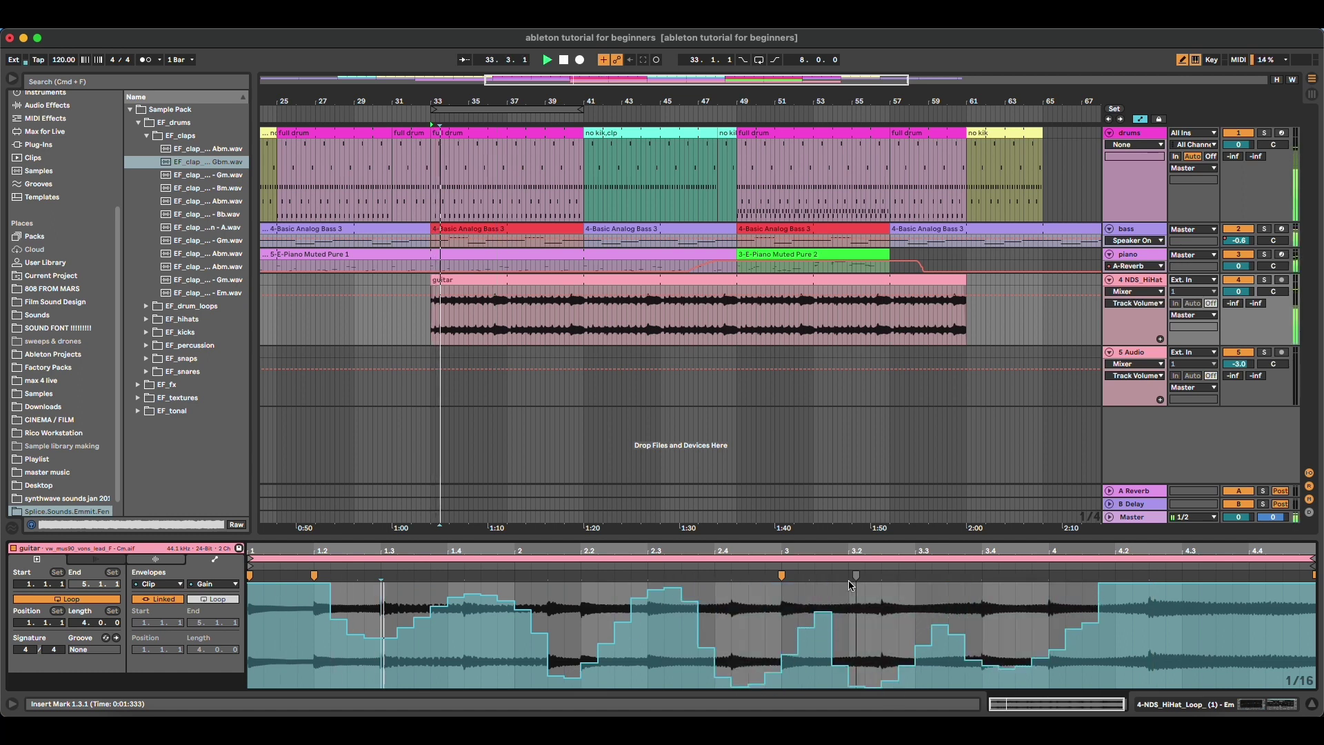
pyautogui.moveTo(649, 600); pyautogui.dragTo(1106, 577)
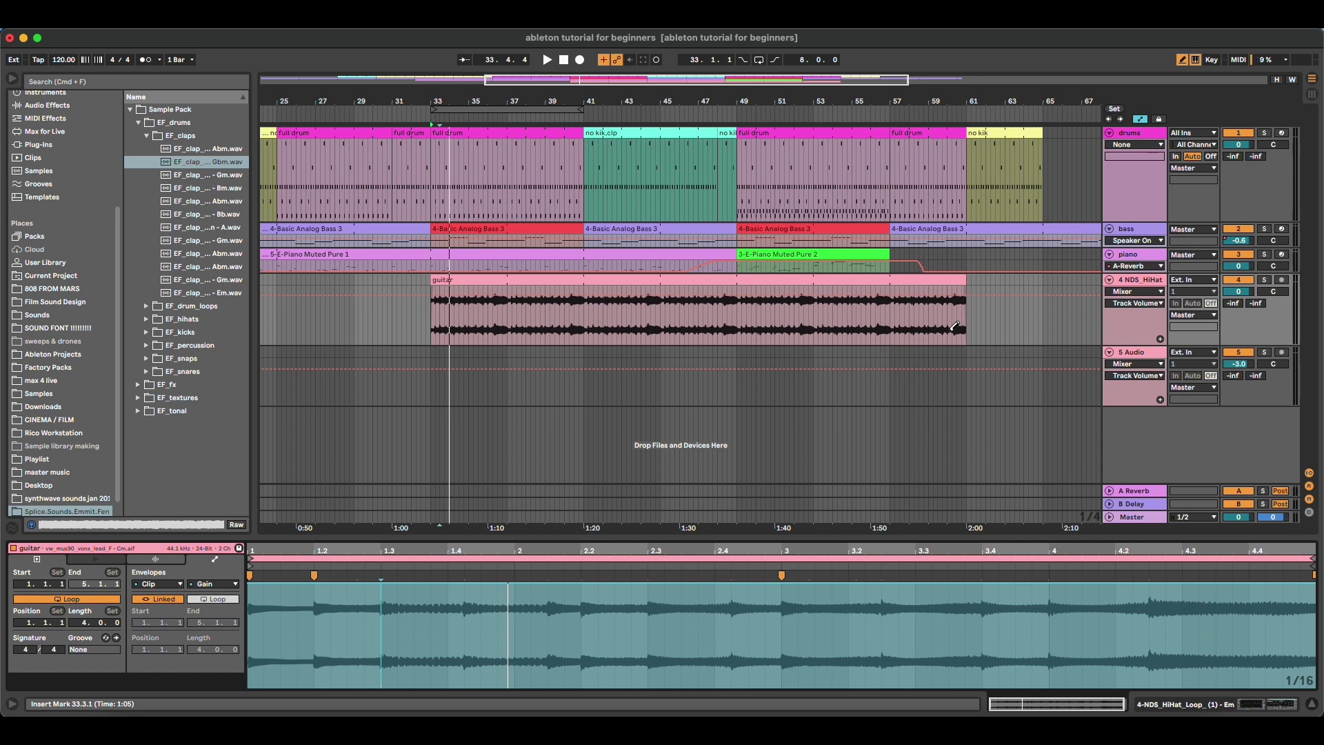
# Step: End the guitar clip at bar 45, then copy it and paste the copy at bar 53
pyautogui.moveTo(973, 281); pyautogui.dragTo(664, 300)
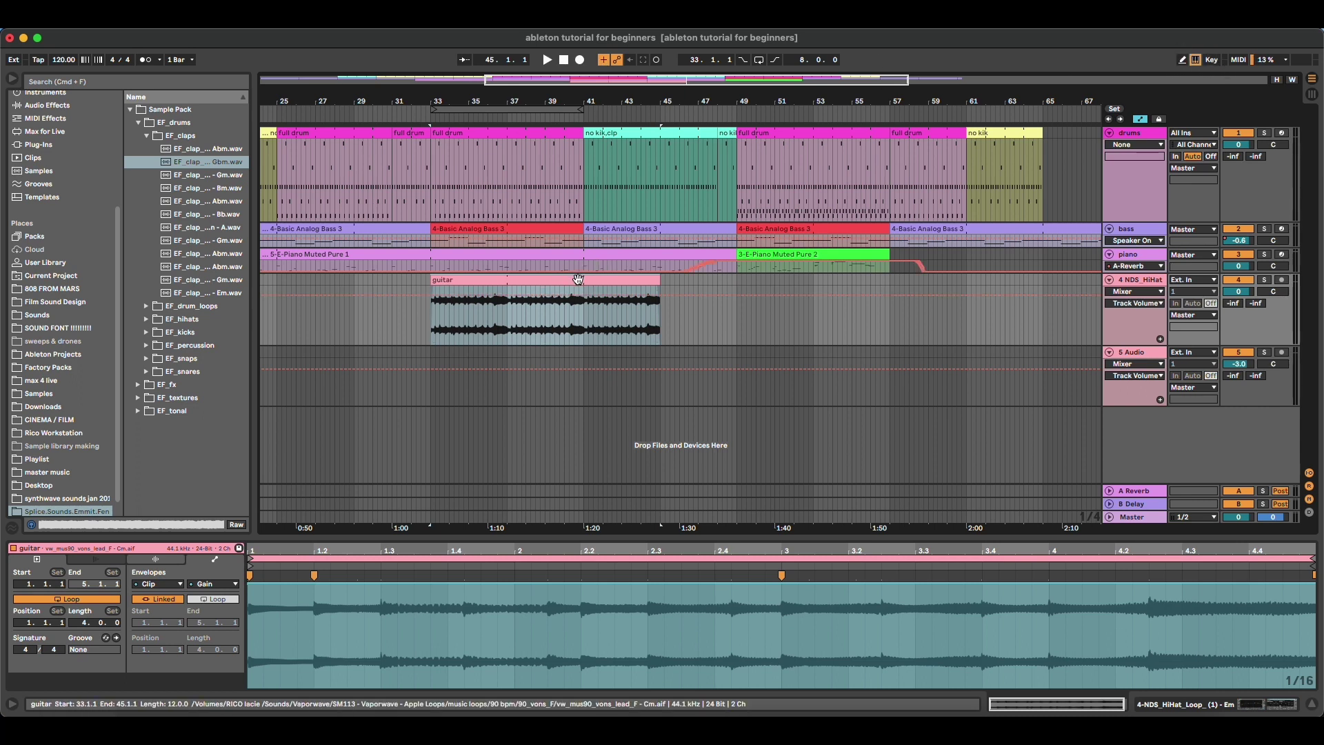
pyautogui.rightClick(508, 282)
pyautogui.click(526, 299)
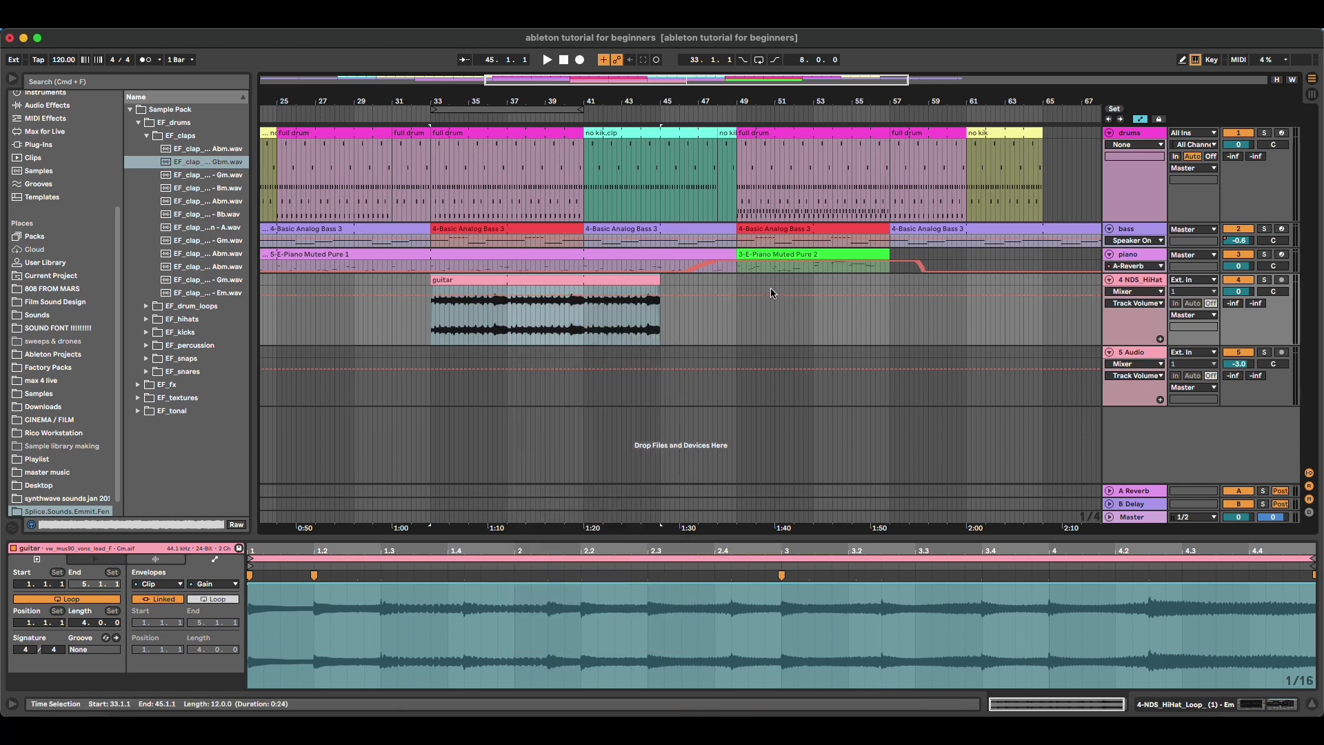
pyautogui.rightClick(812, 284)
pyautogui.click(835, 295)
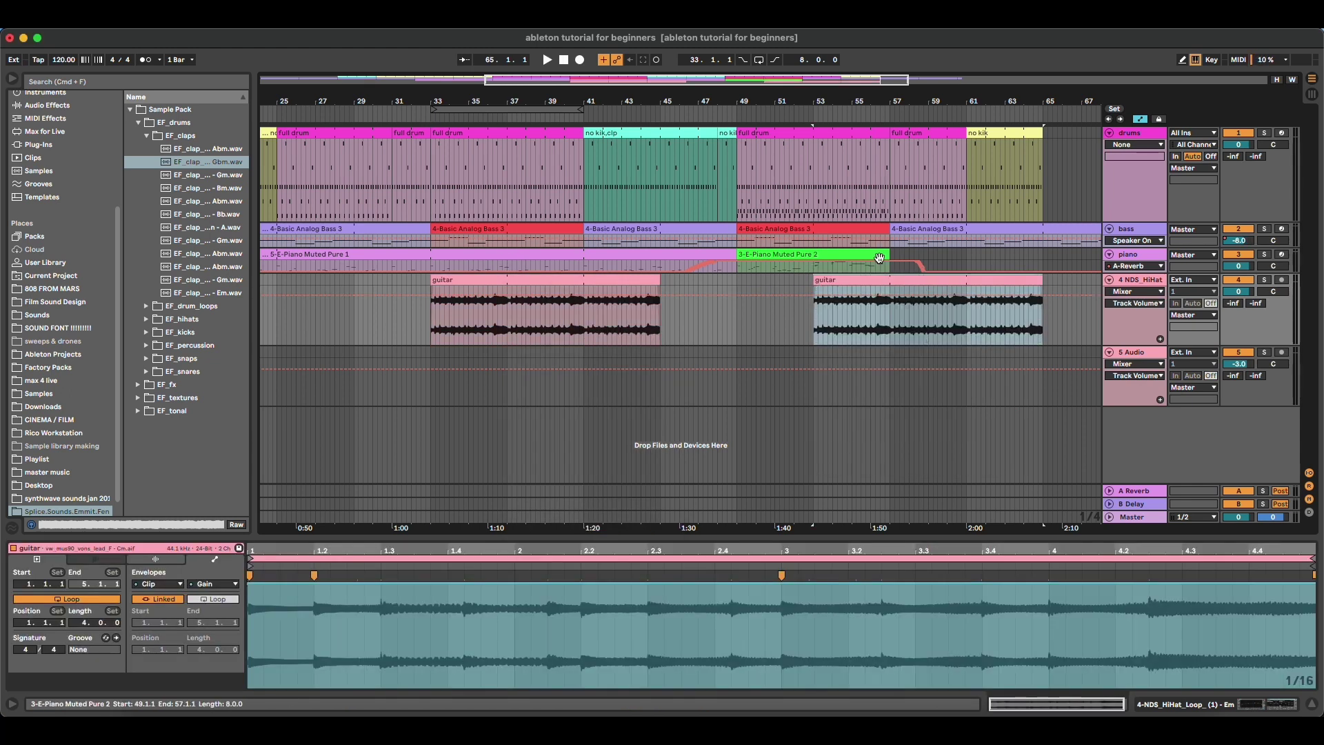
# Step: Split the pasted copy at bar 57 and move its second part to start at bar 61
pyautogui.click(891, 328)
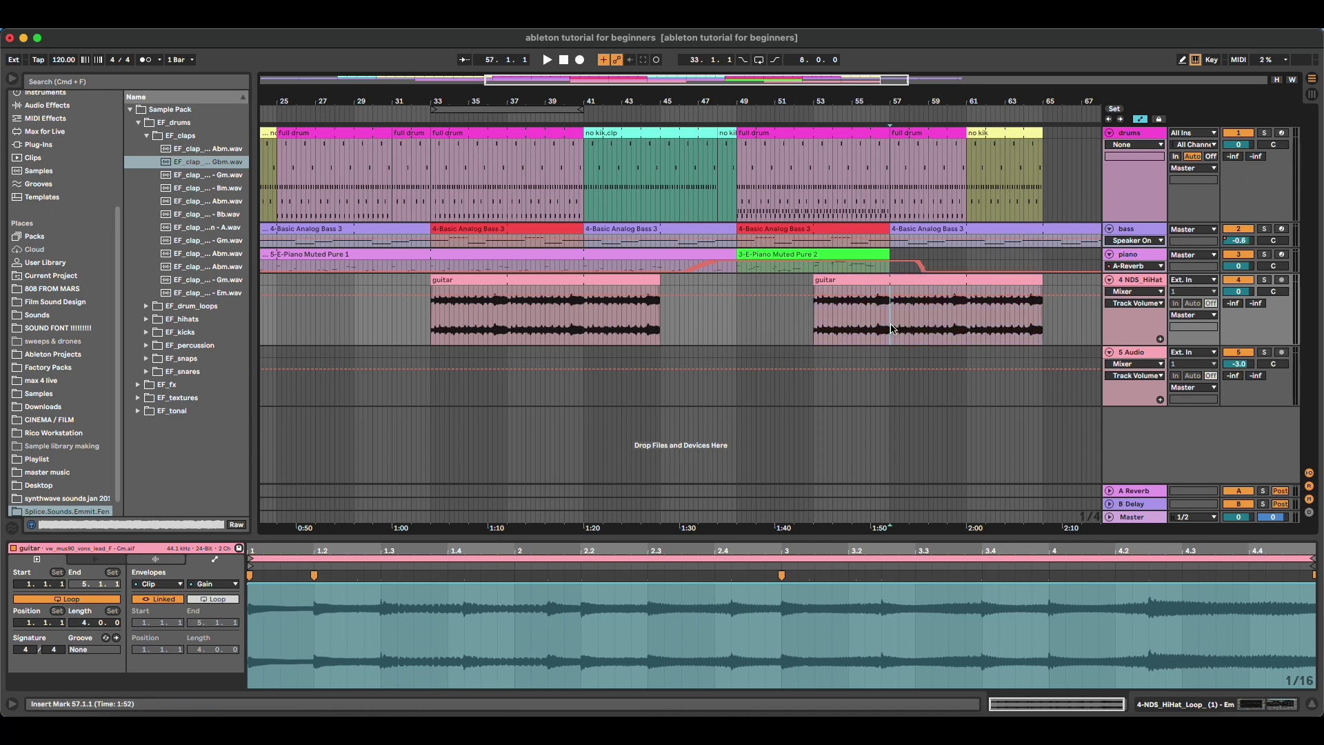
pyautogui.rightClick(892, 322)
pyautogui.click(907, 392)
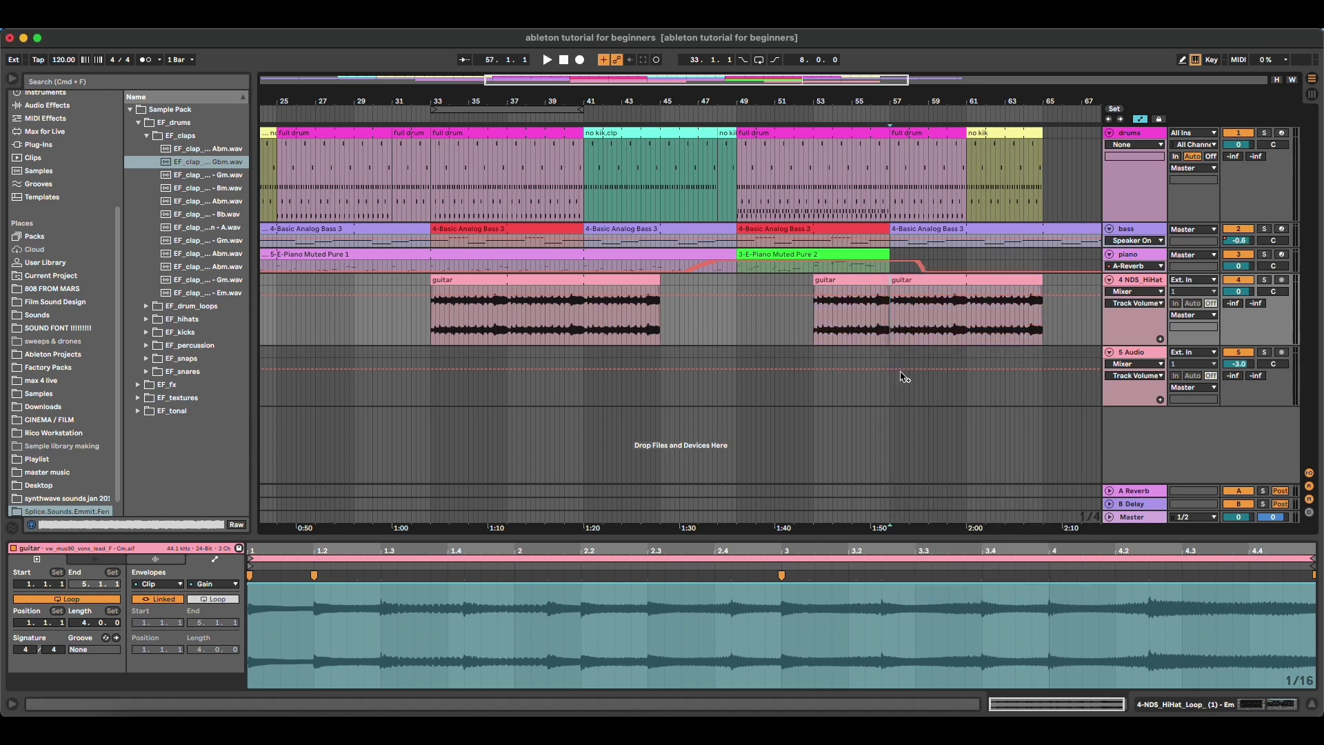
pyautogui.moveTo(909, 282); pyautogui.dragTo(987, 281)
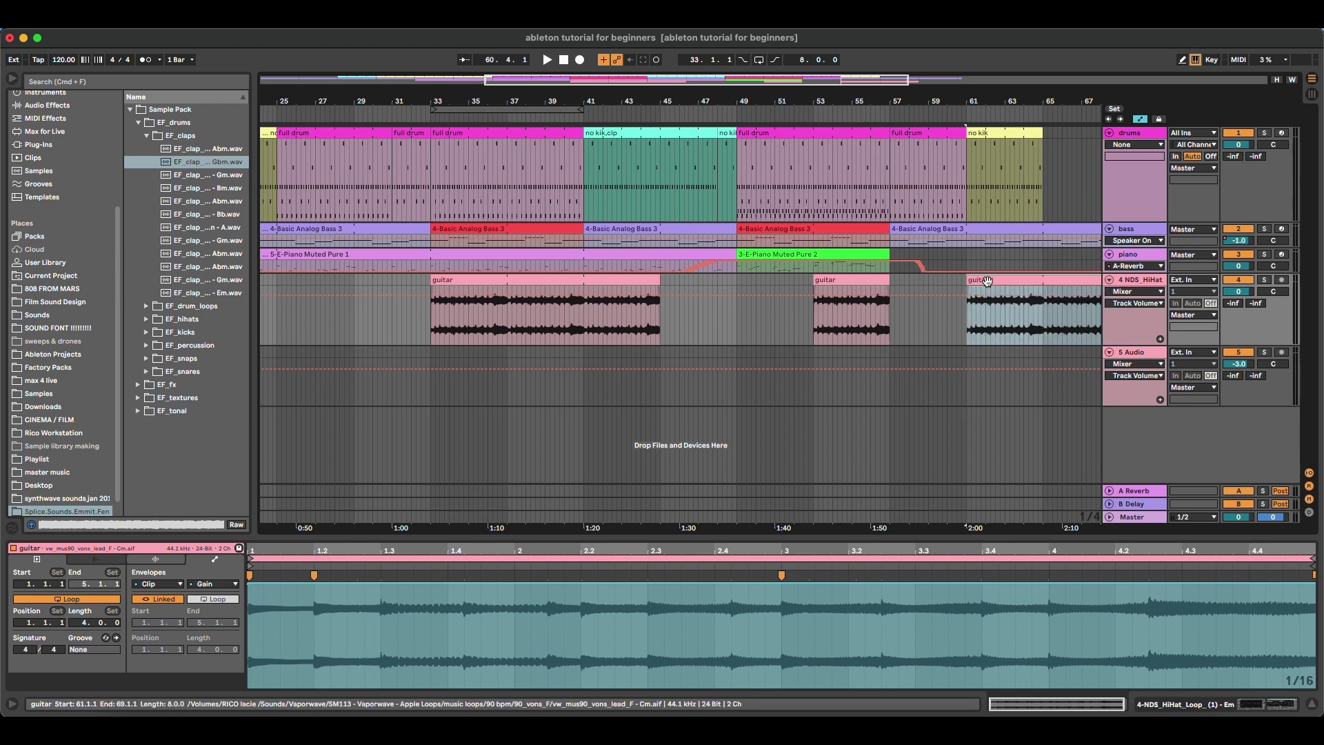
pyautogui.click(466, 108)
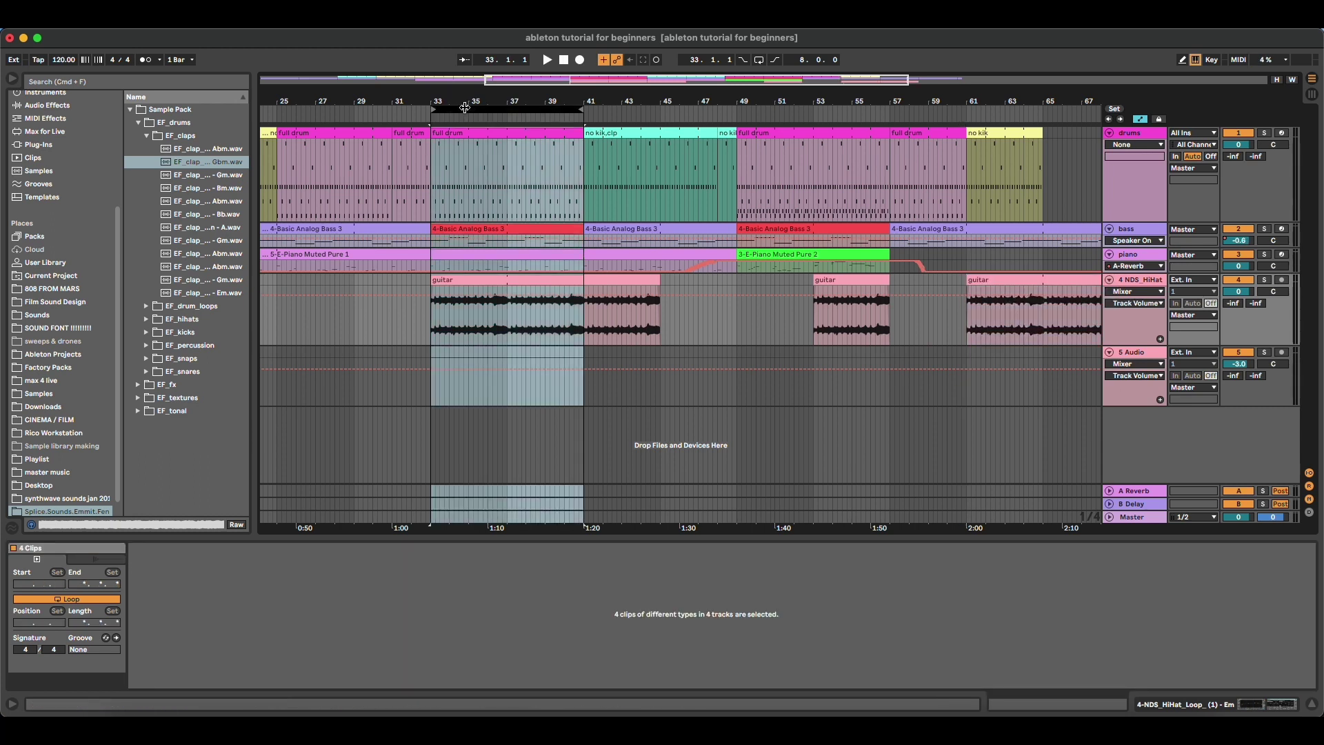